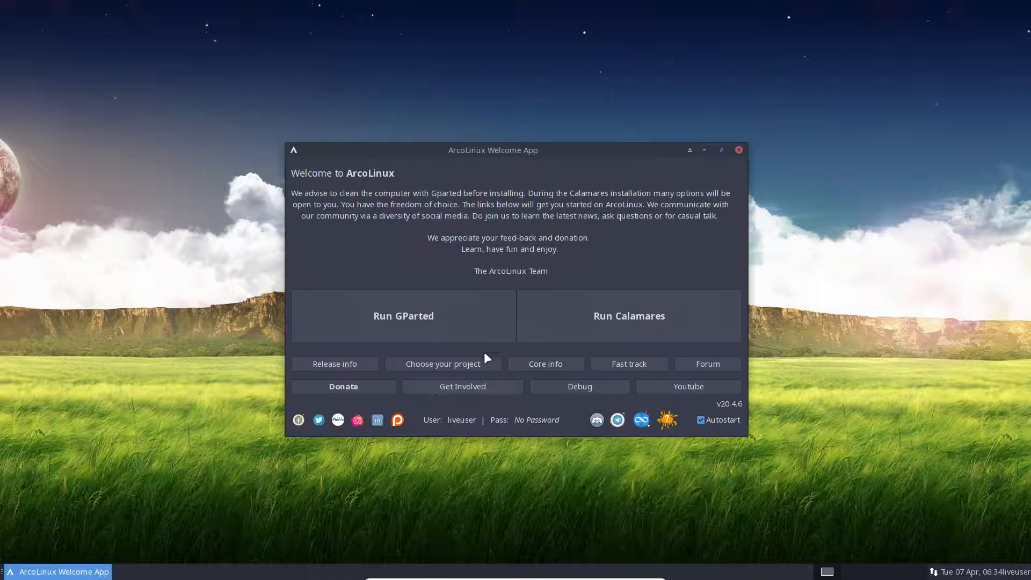
Launch the Calamares installer from the Welcome App and advance to the Kernel page.
click(623, 328)
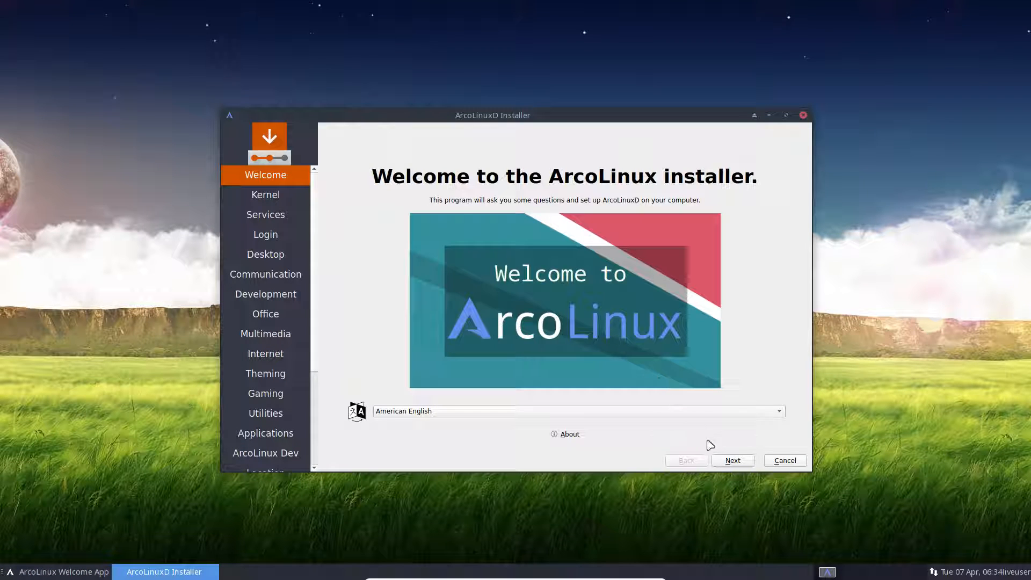
click(733, 461)
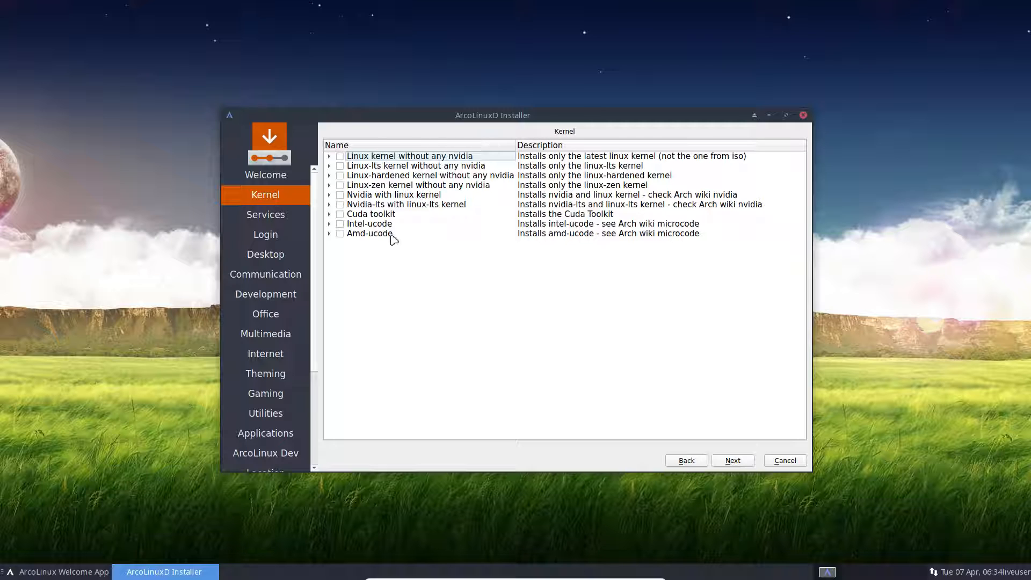
Leave every optional kernel and service unticked and advance to the Login page.
click(363, 196)
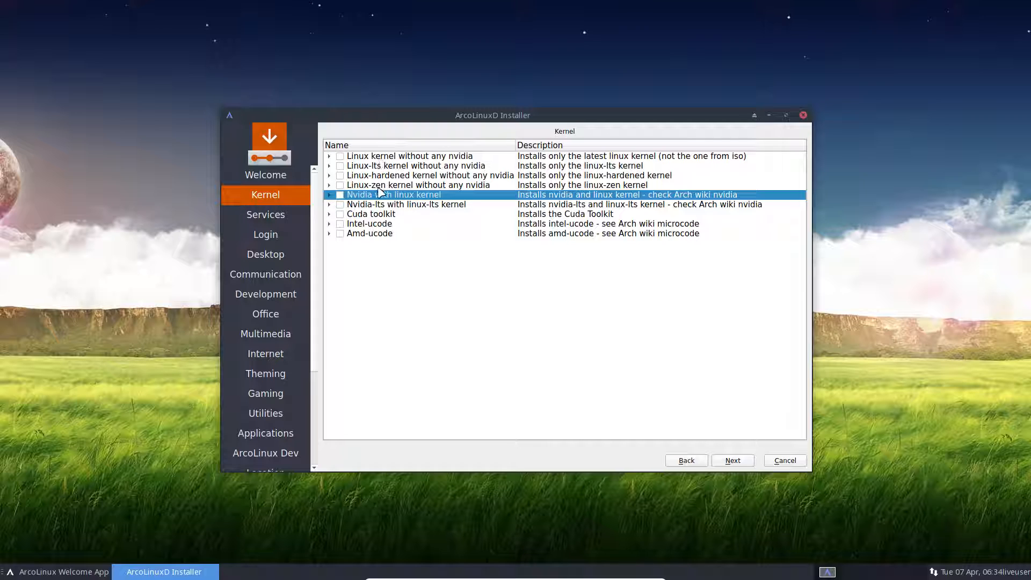
click(739, 464)
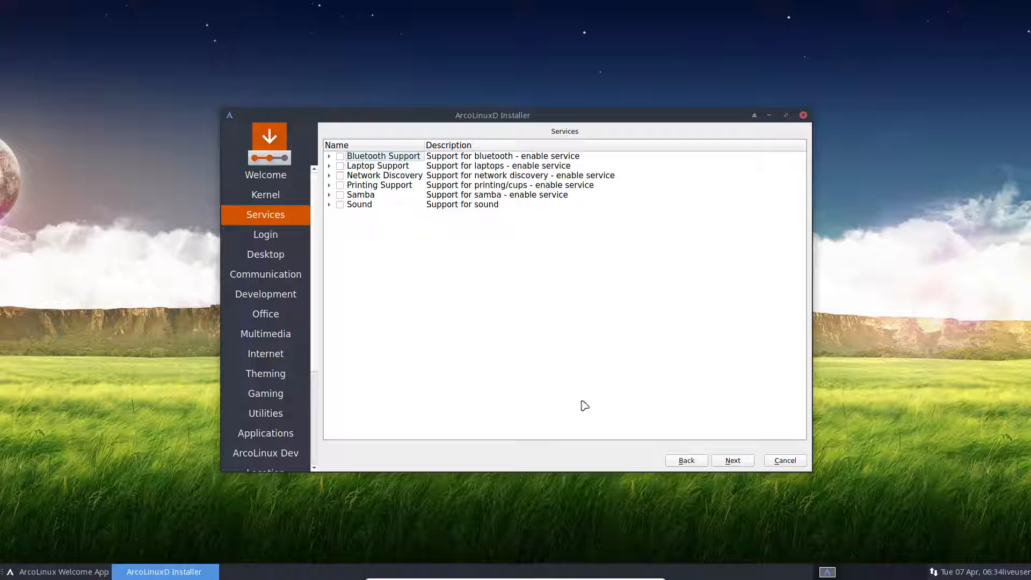
click(733, 461)
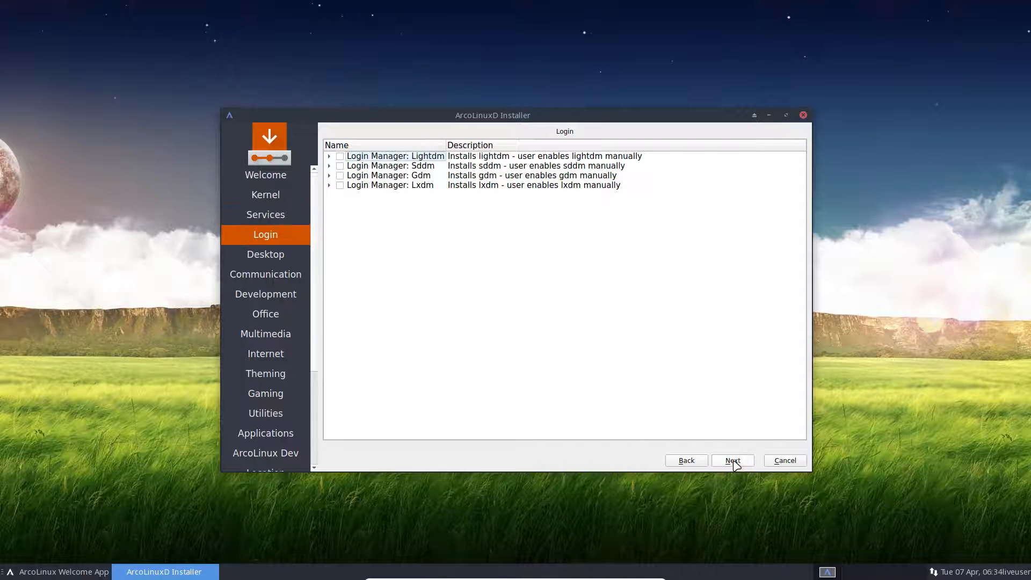
Tick Lightdm, review it against Gdm, Sddm and Lxdm and its packages, then advance to Desktop.
click(340, 157)
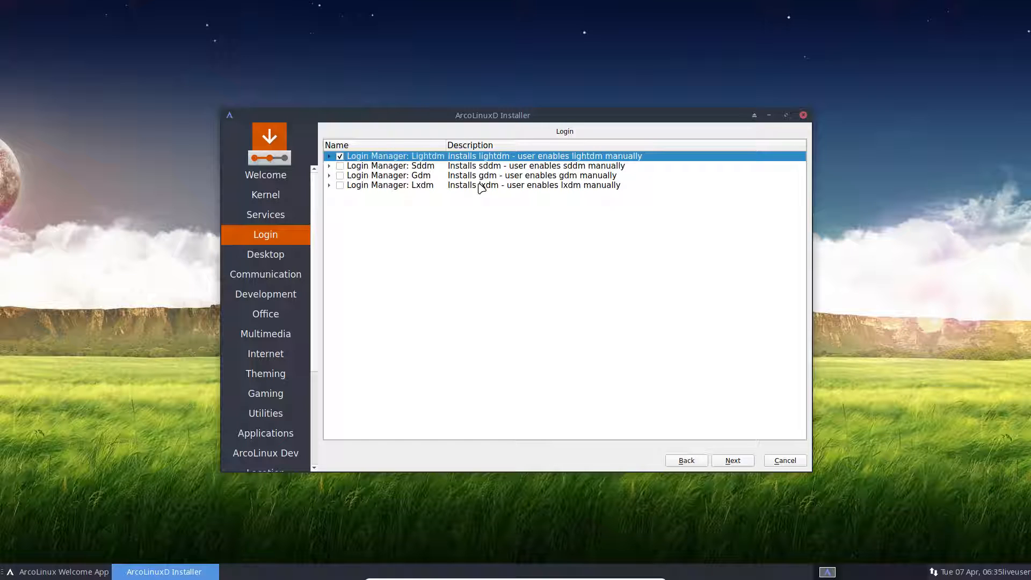
click(419, 178)
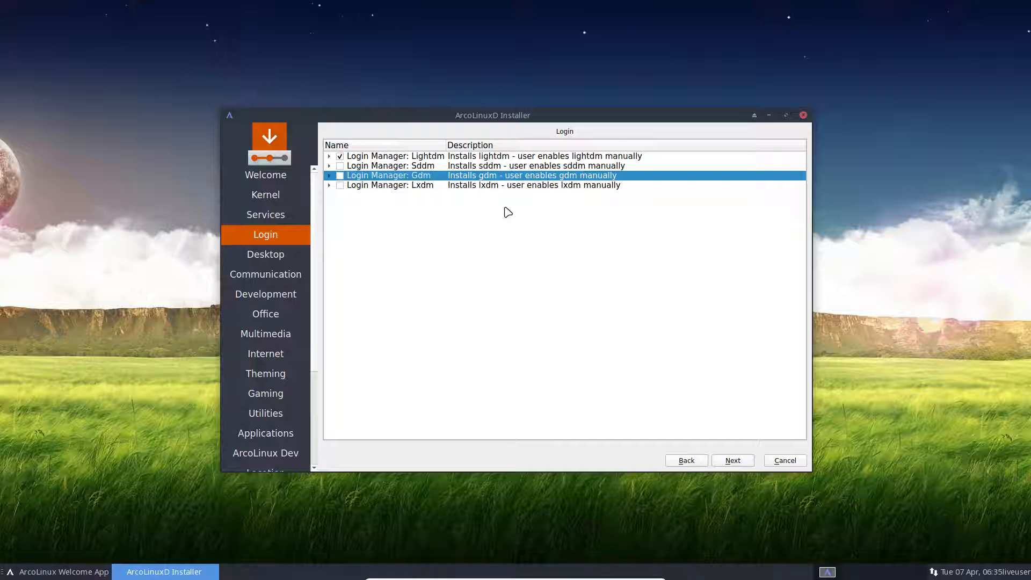
click(357, 166)
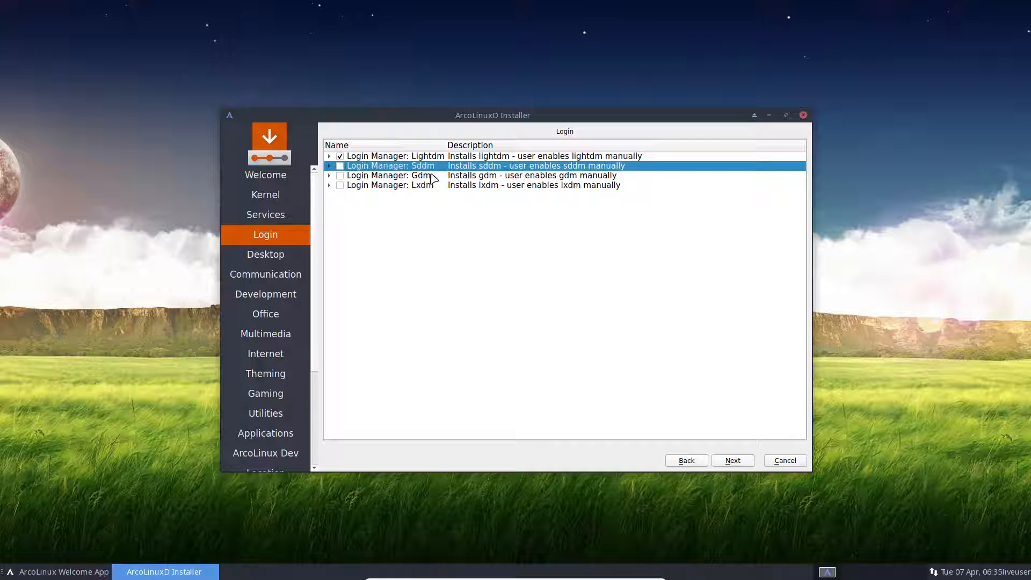
click(428, 188)
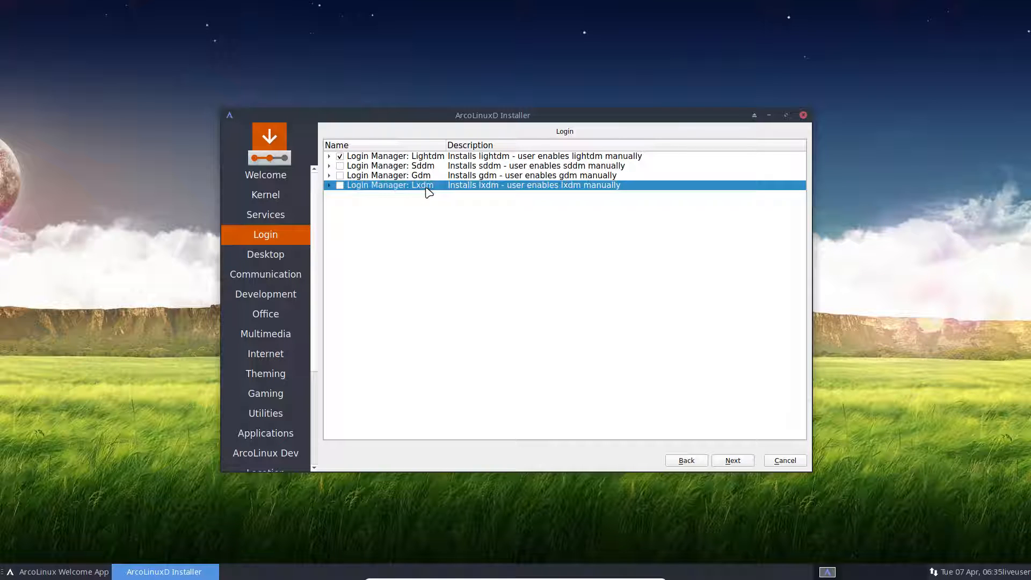
click(427, 157)
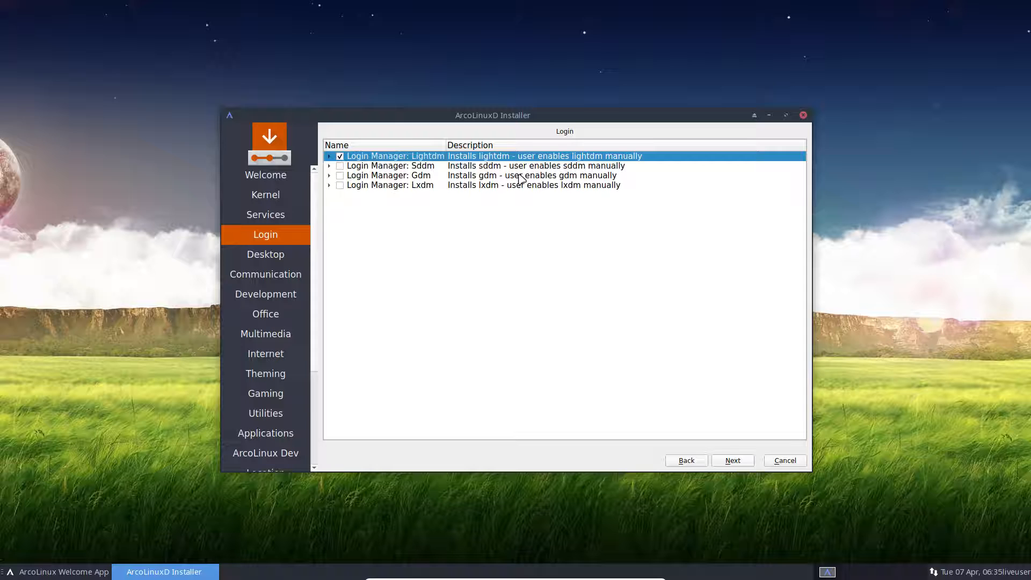
click(328, 157)
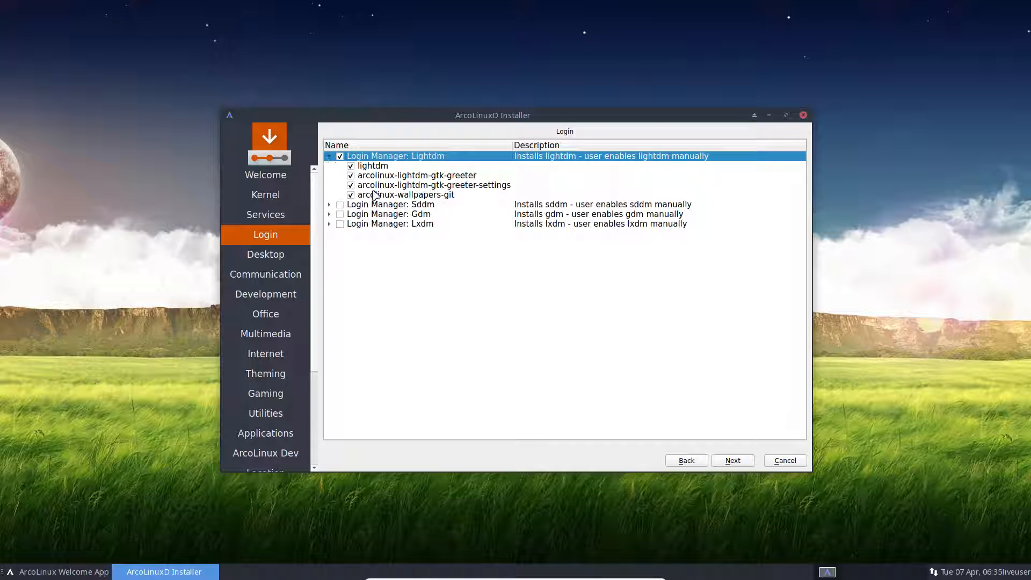
click(329, 157)
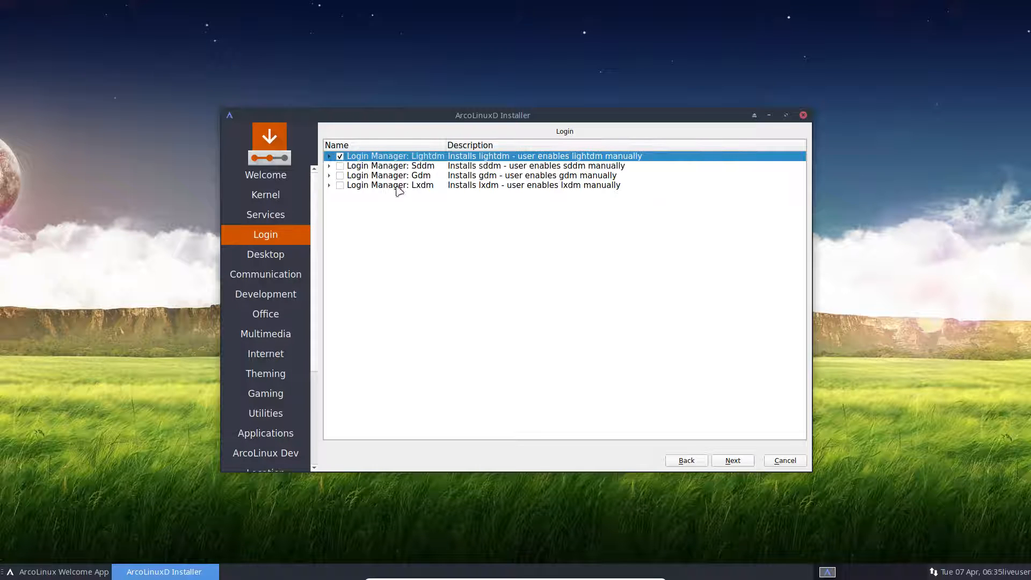
click(733, 460)
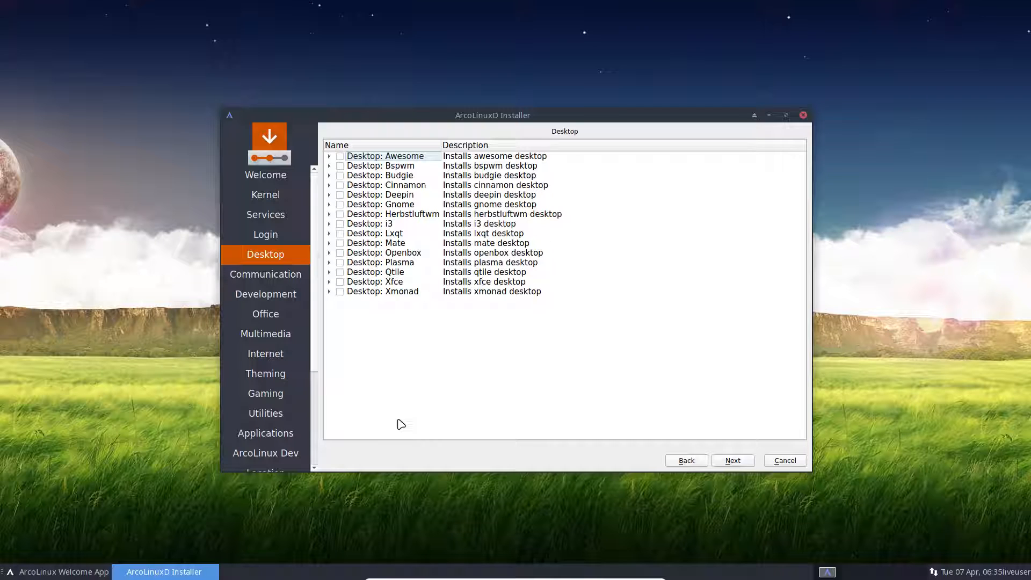
Expand Awesome's package list and drag the installer right to uncover the Welcome App.
click(329, 158)
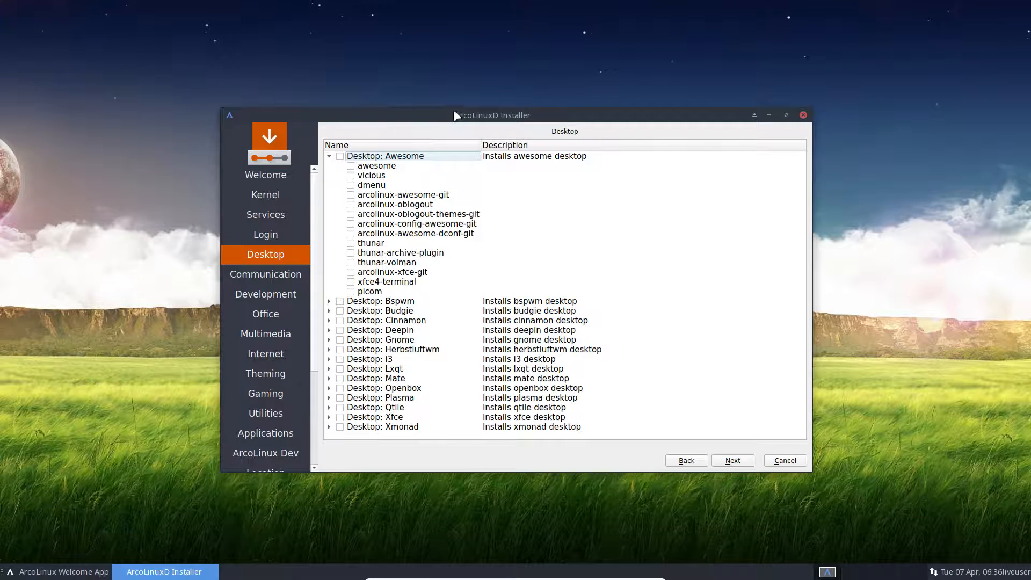
drag(458, 116, 718, 124)
drag(466, 150, 332, 142)
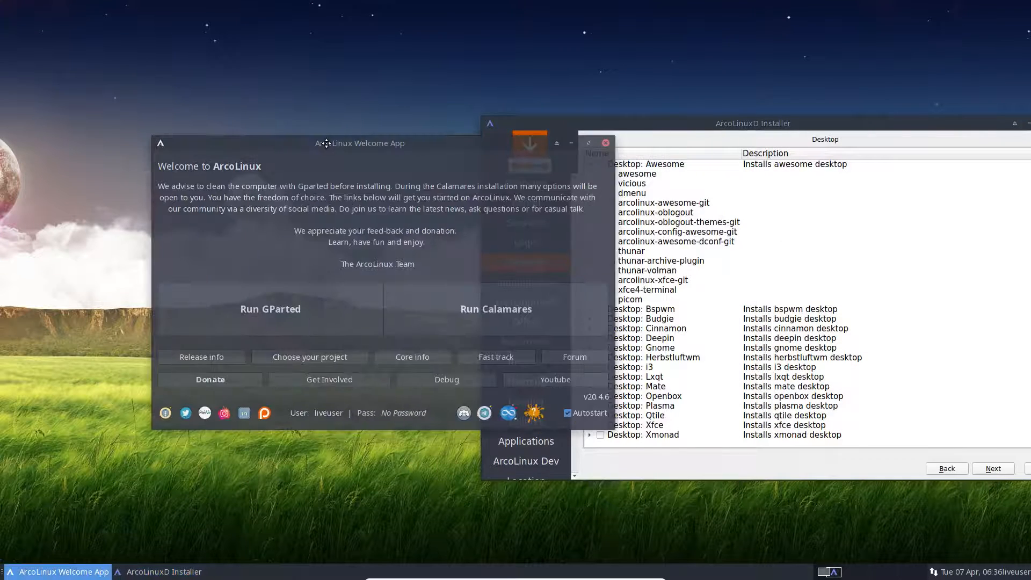
Review the Welcome App's five package-conflict warnings, close them, and move the installer back left.
click(532, 416)
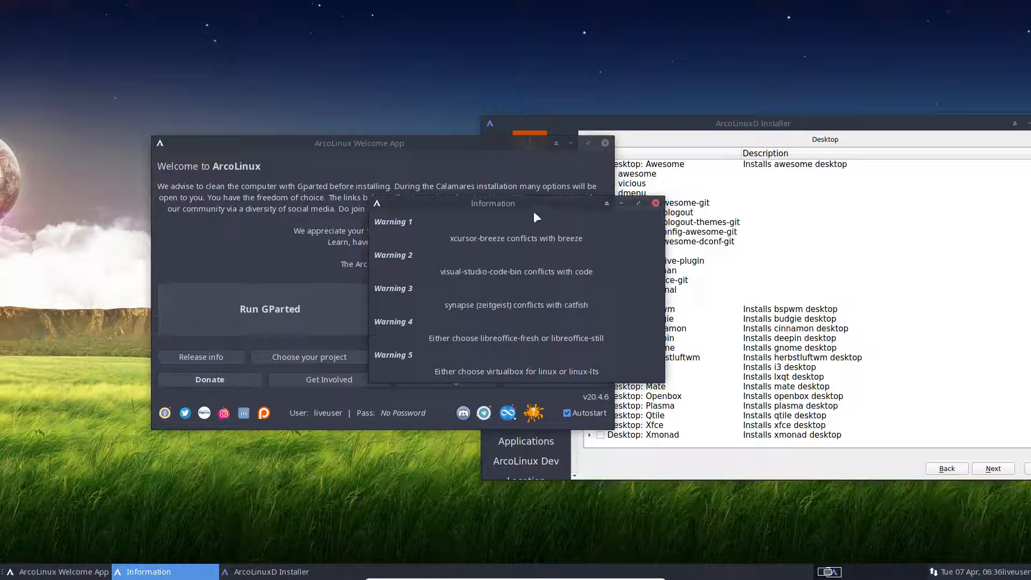
drag(533, 212, 183, 24)
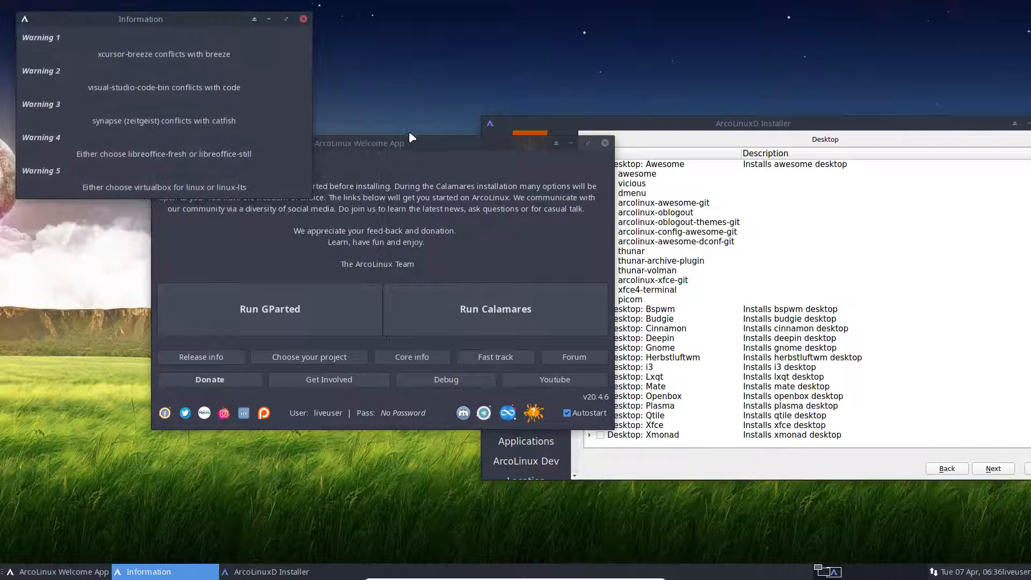
click(687, 123)
drag(419, 144, 538, 152)
drag(726, 122, 513, 122)
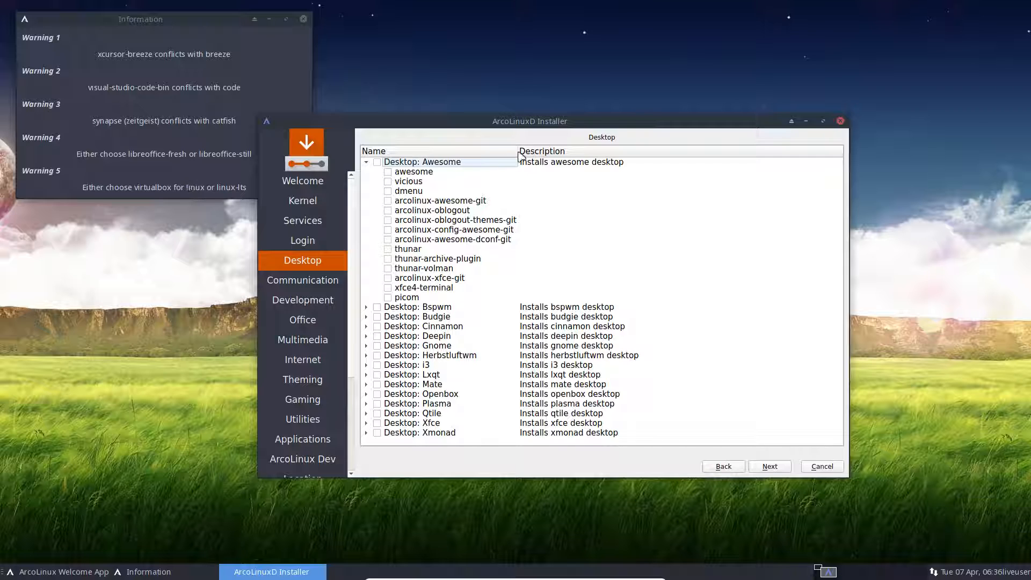
drag(557, 121, 544, 124)
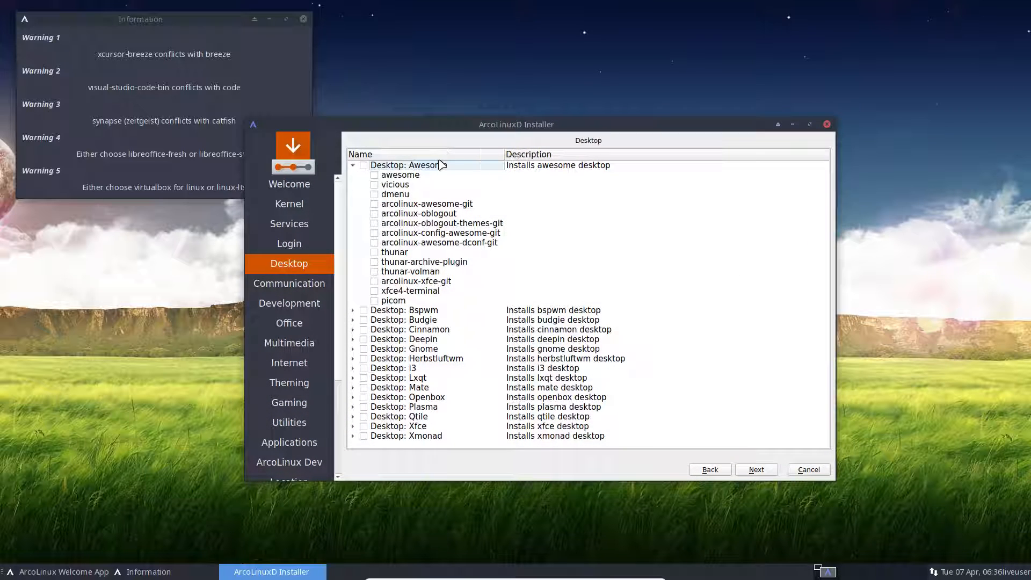
click(302, 18)
drag(500, 126, 462, 124)
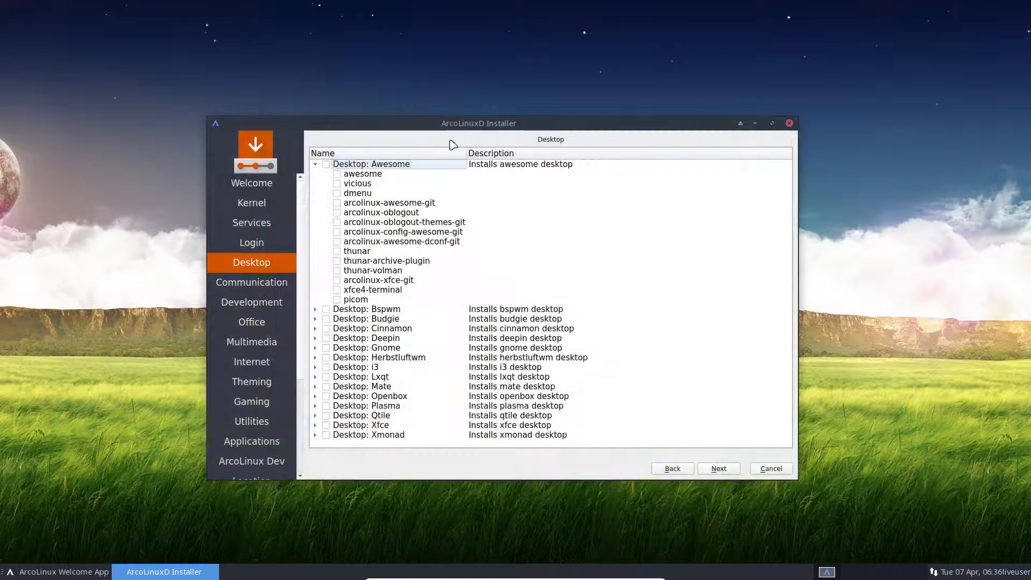
Collapse Awesome, look over the desktops from Xfce up to Budgie, and expand Budgie's eight packages.
click(316, 166)
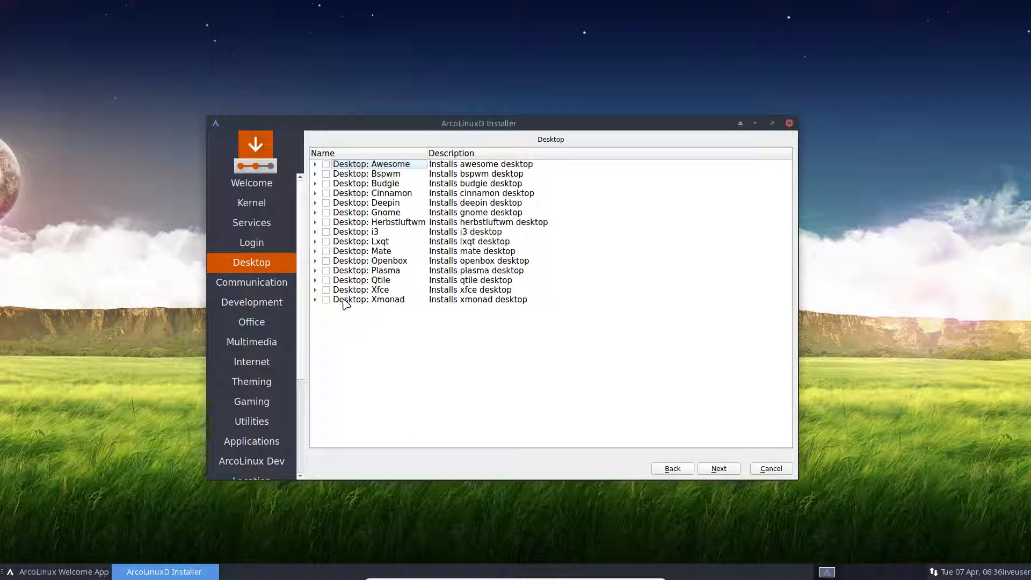
click(459, 292)
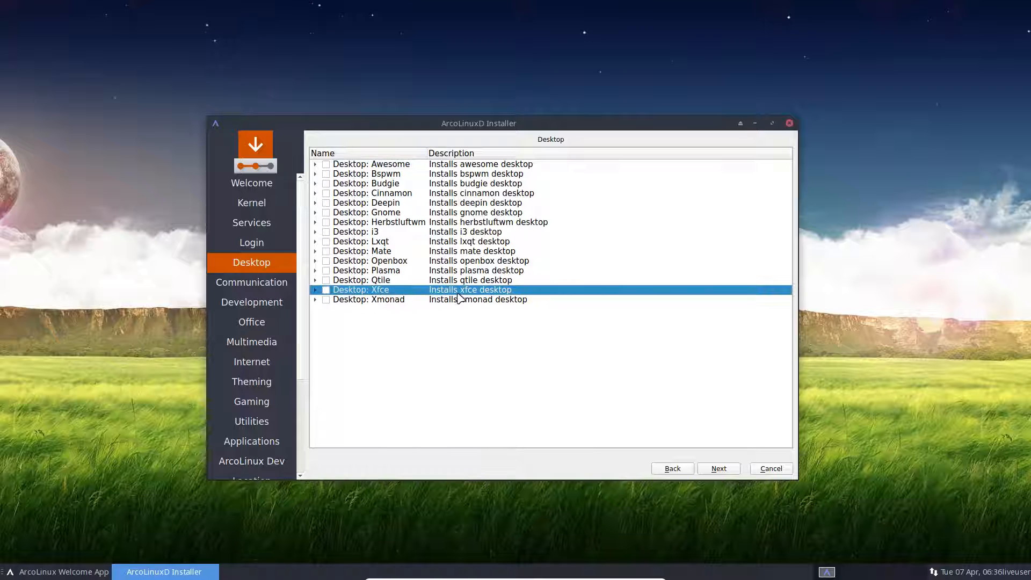
click(394, 271)
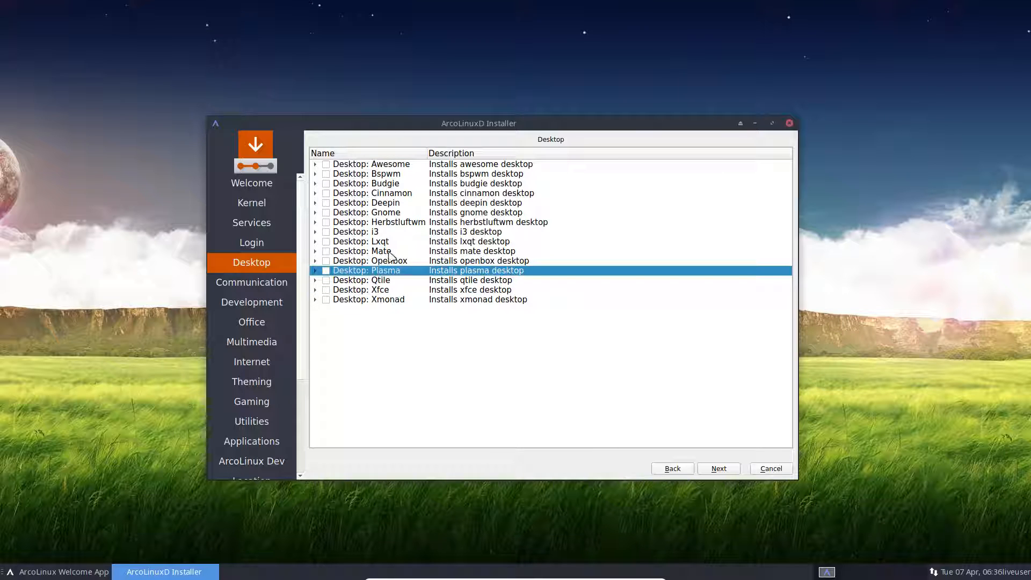
click(389, 252)
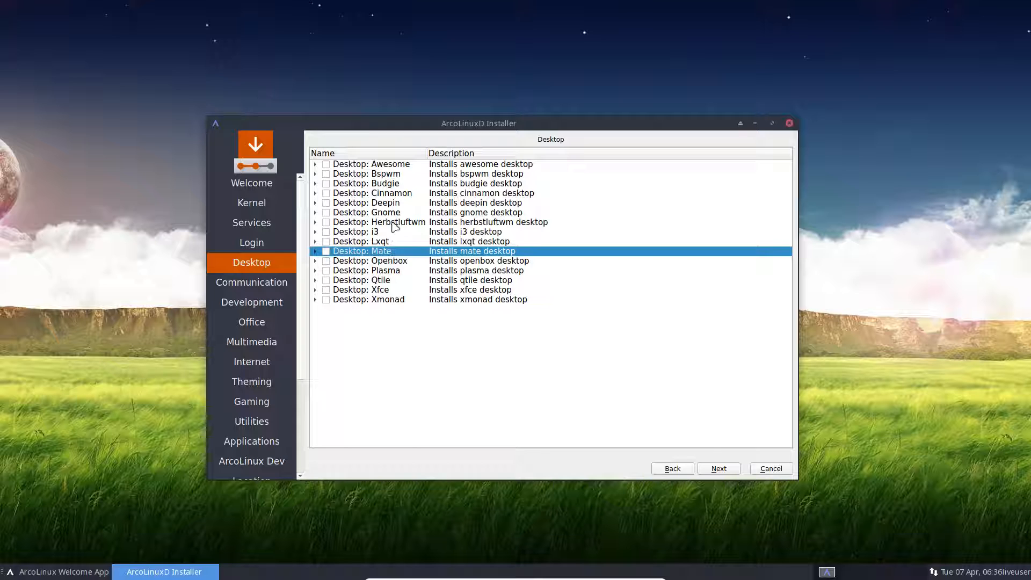
click(434, 243)
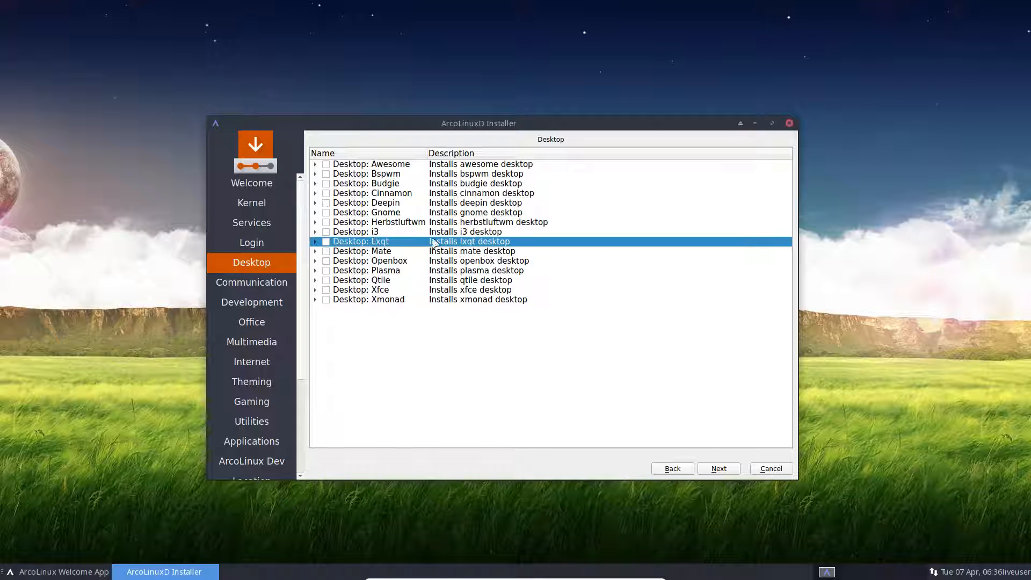
click(394, 214)
click(396, 205)
click(393, 194)
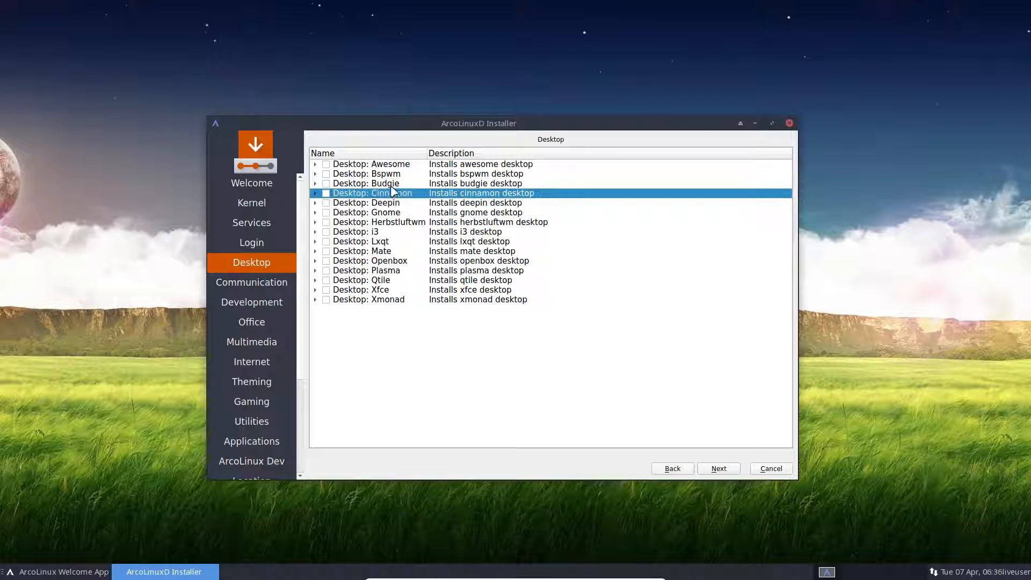
click(392, 186)
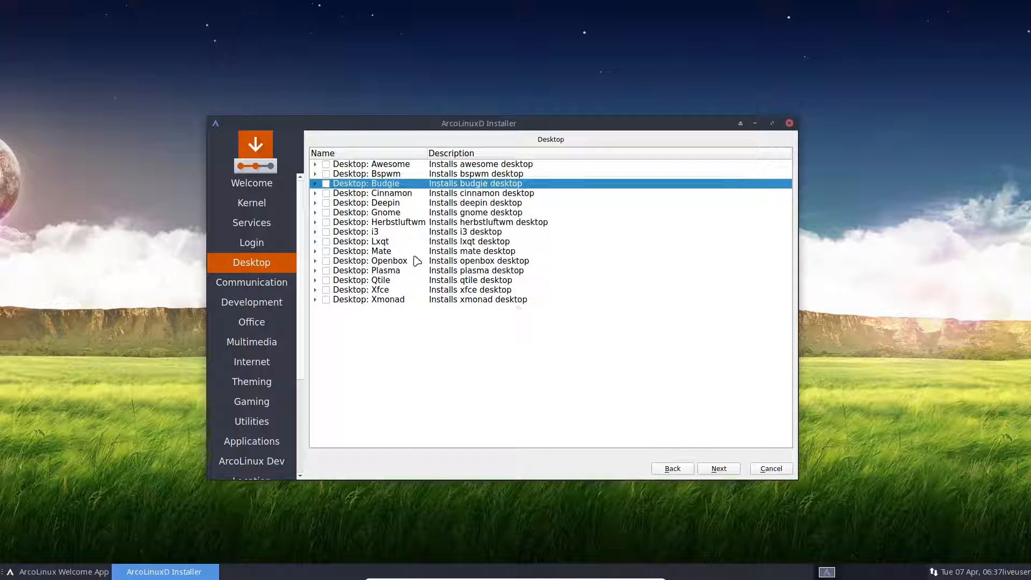
click(316, 184)
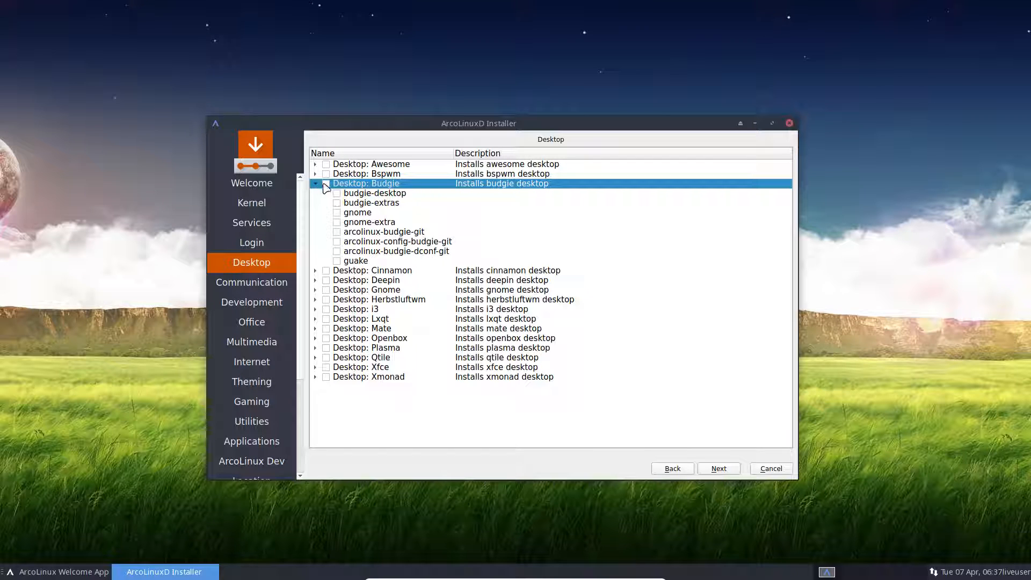
Under Budgie, tick only budgie-desktop, budgie-extras, gnome and guake.
click(326, 183)
click(336, 261)
click(326, 184)
click(336, 194)
click(337, 203)
click(337, 212)
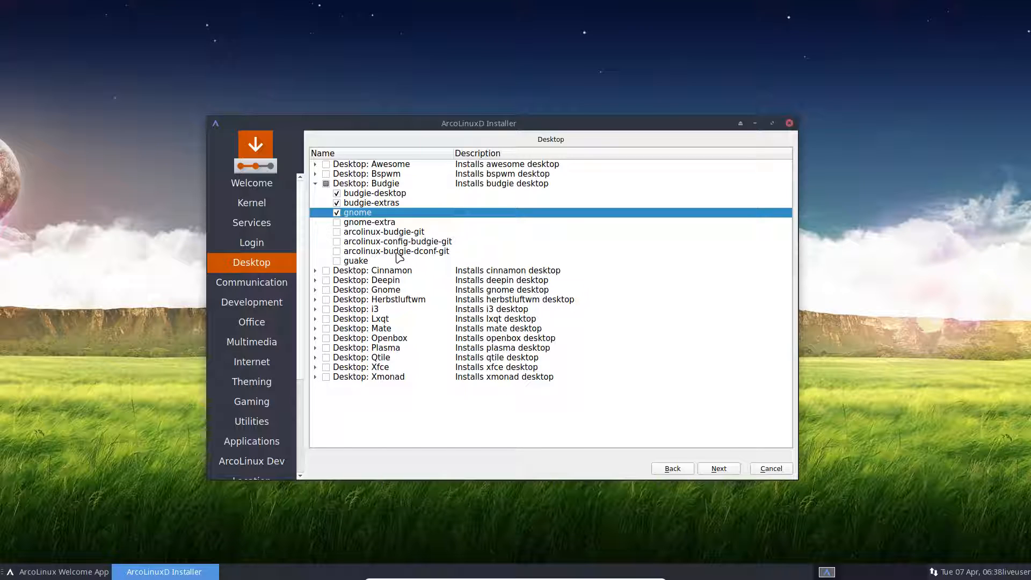
click(336, 261)
Expand Deepin, Xfce and Cinnamon and tick deepin, deepin-extra, xfce4, xfce4-goodies and cinnamon.
click(315, 281)
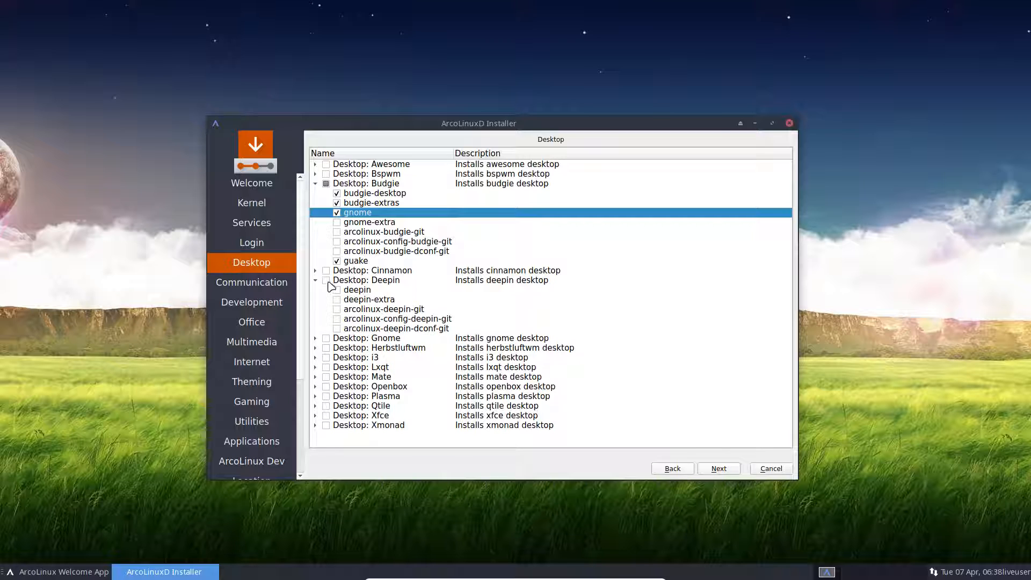
click(337, 290)
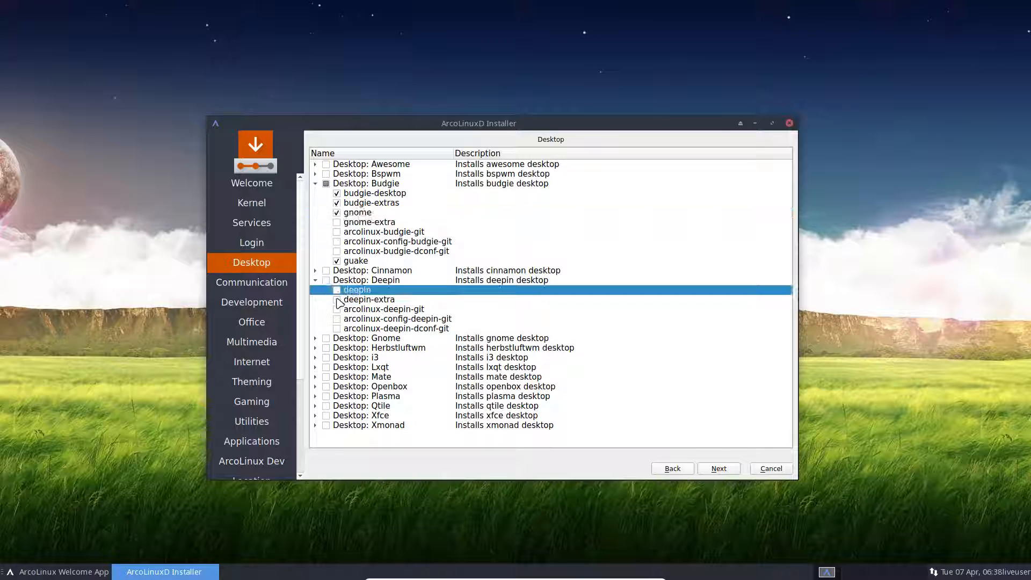
click(336, 299)
click(315, 415)
scroll(380, 428, down, 2)
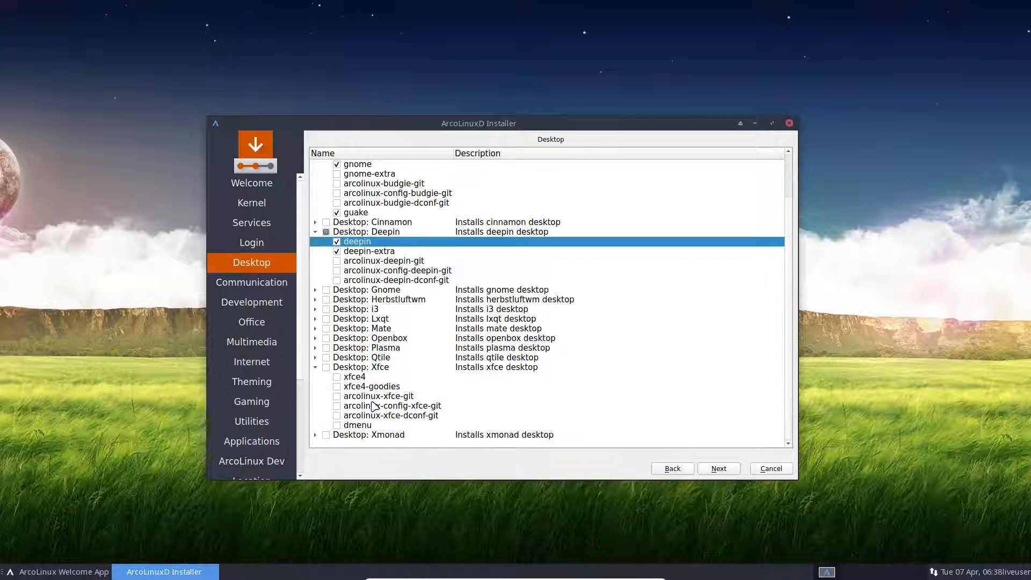
click(337, 377)
click(337, 386)
click(317, 222)
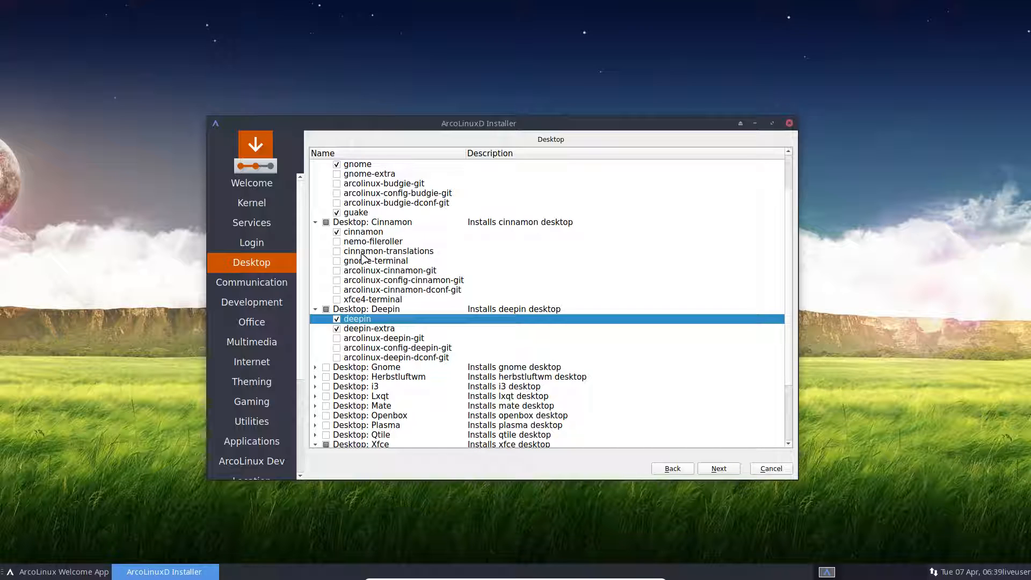
Expand Plasma and tick plasma-meta, kdeadmin-meta and kdebase-meta.
scroll(363, 258, up, 2)
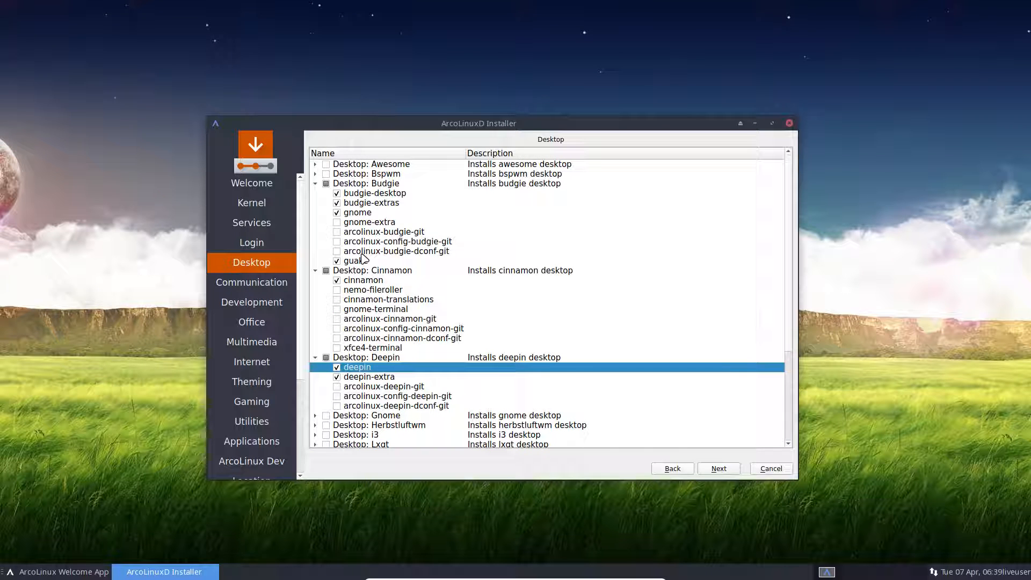
scroll(363, 258, down, 2)
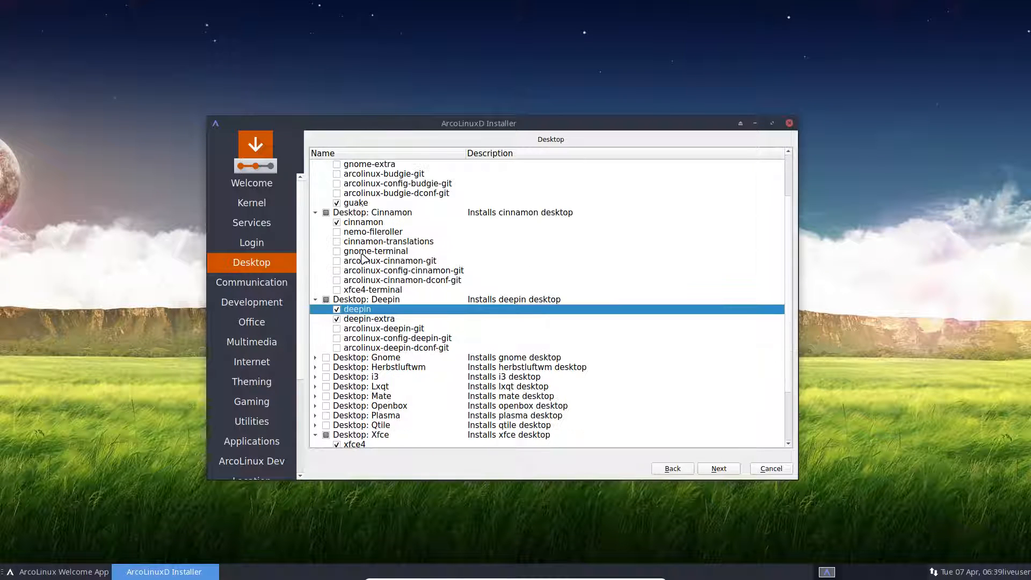
scroll(363, 258, down, 2)
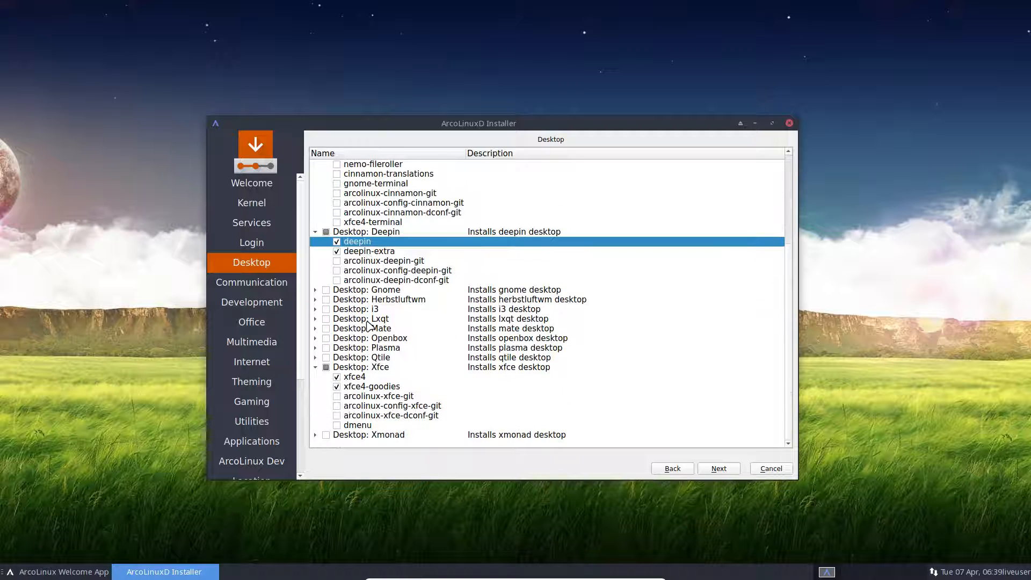
click(315, 348)
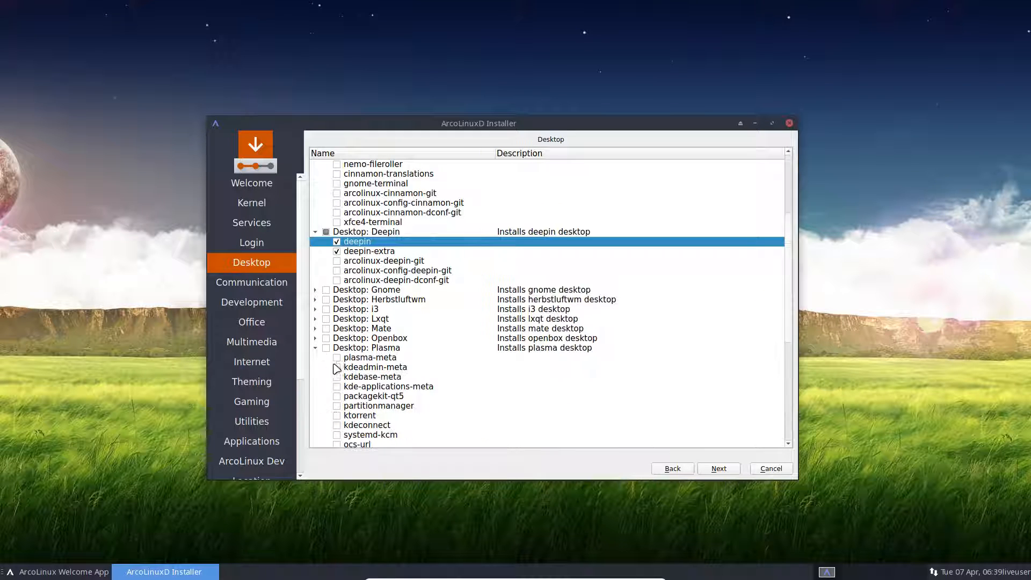
click(336, 358)
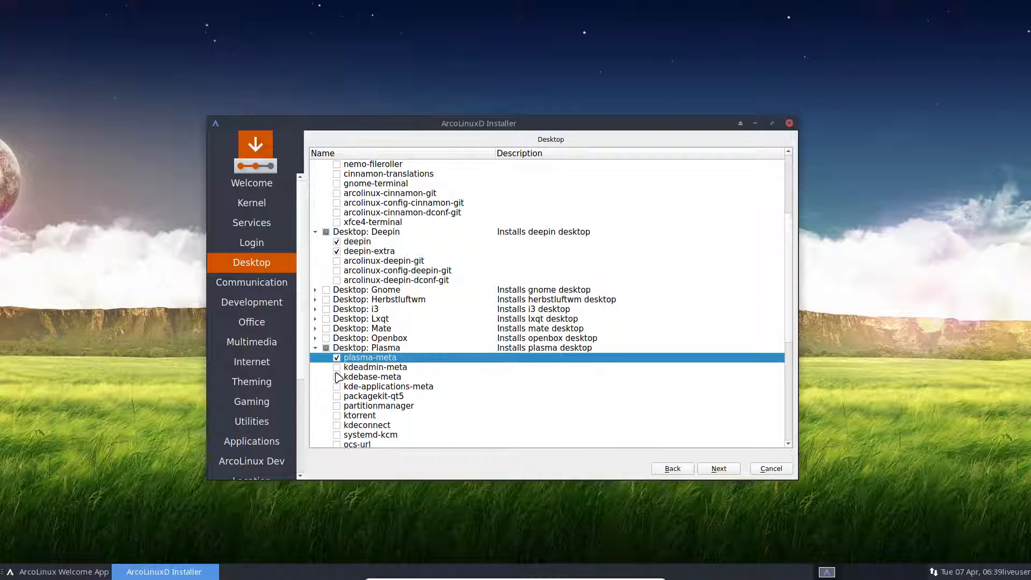
click(337, 367)
click(337, 377)
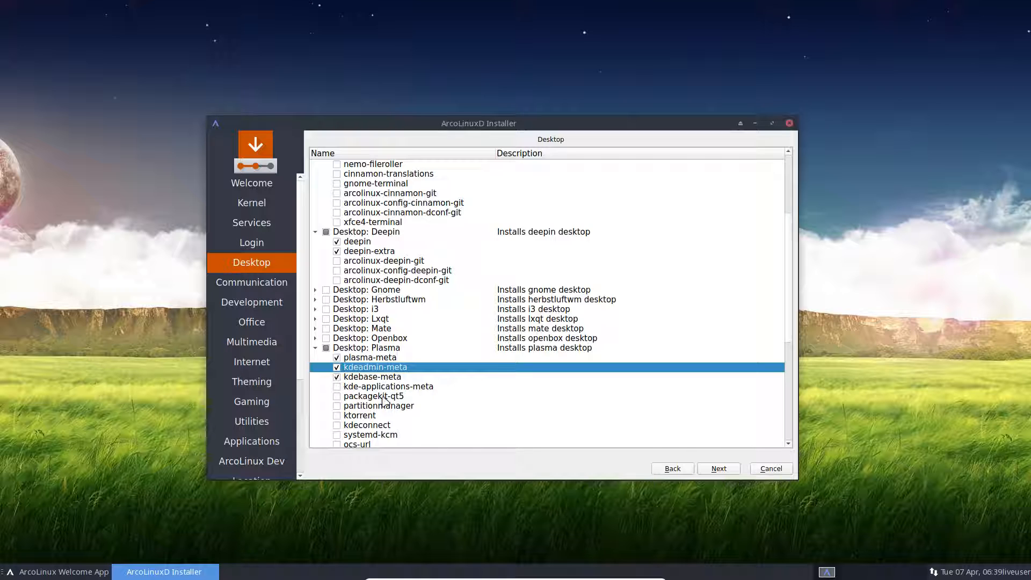
Expand Qtile to inspect its packages like arcolinux-qtile-git, leaving them unticked, then collapse it.
scroll(400, 398, down, 2)
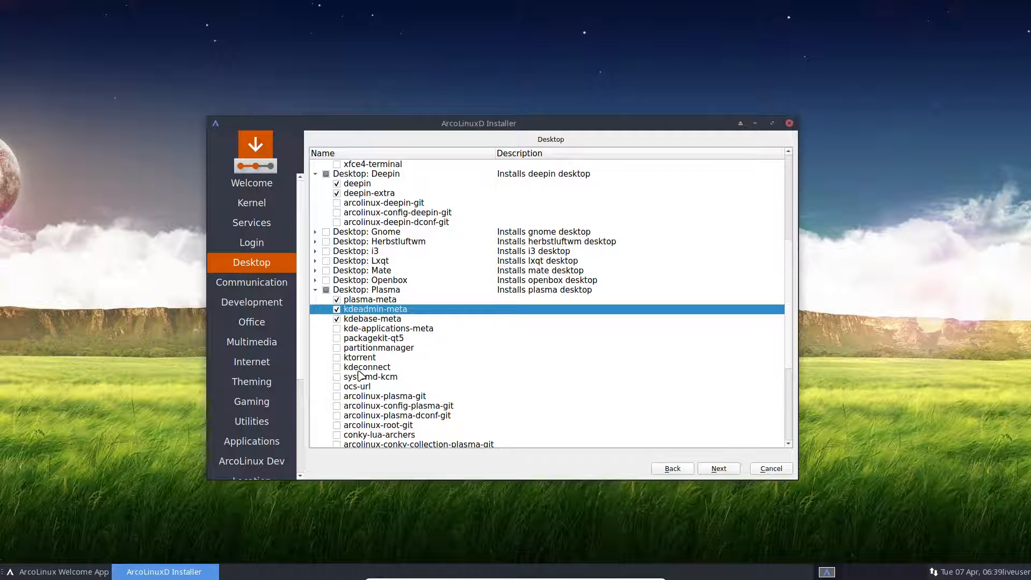
scroll(361, 376, down, 3)
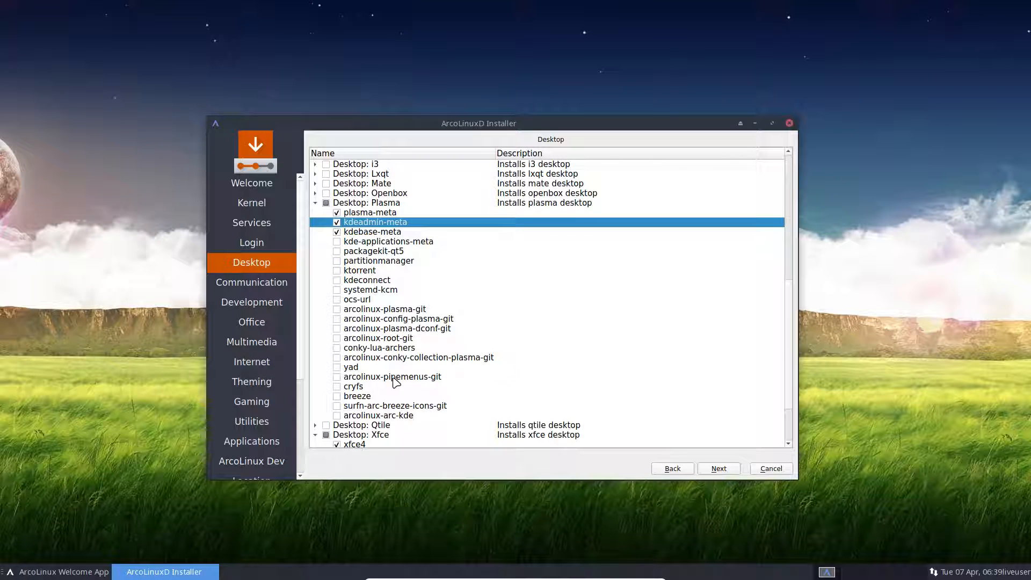
scroll(392, 344, down, 3)
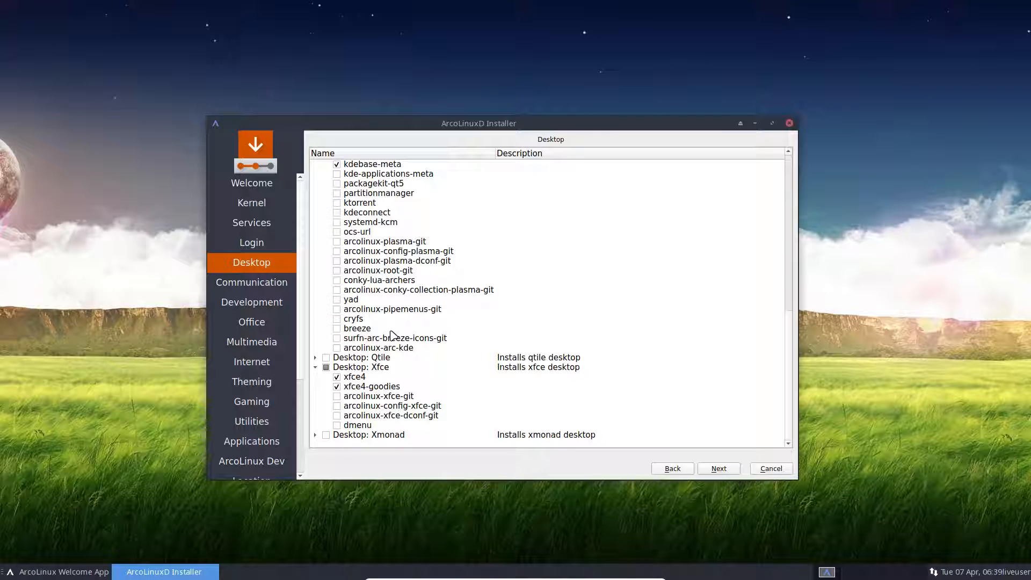
scroll(392, 336, up, 1)
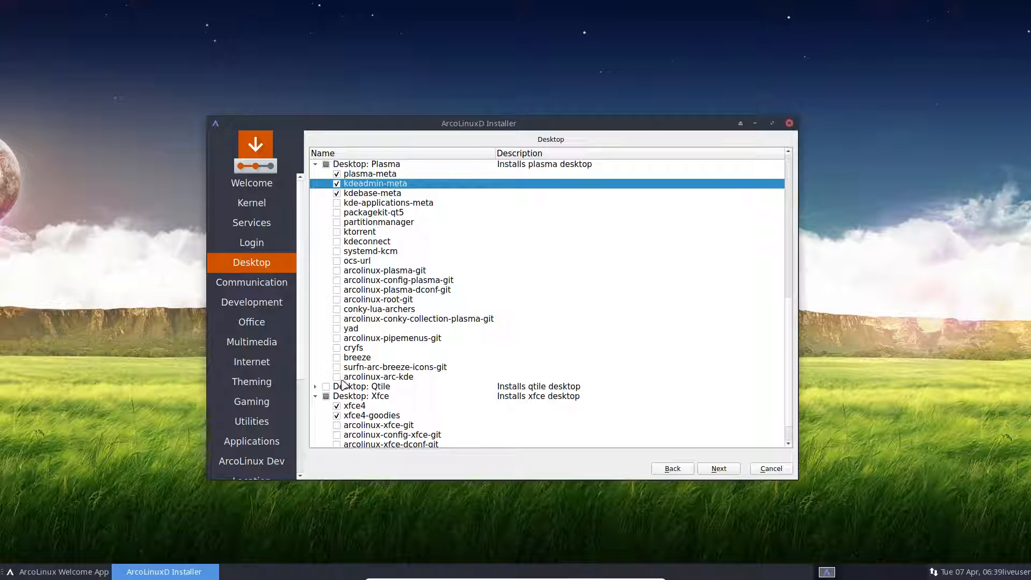
click(315, 387)
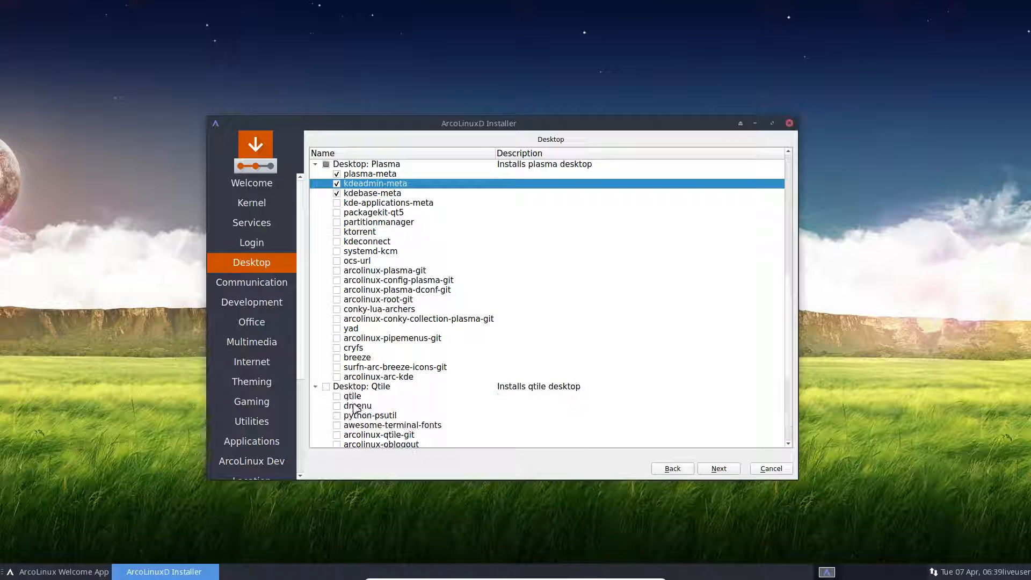
scroll(356, 408, down, 2)
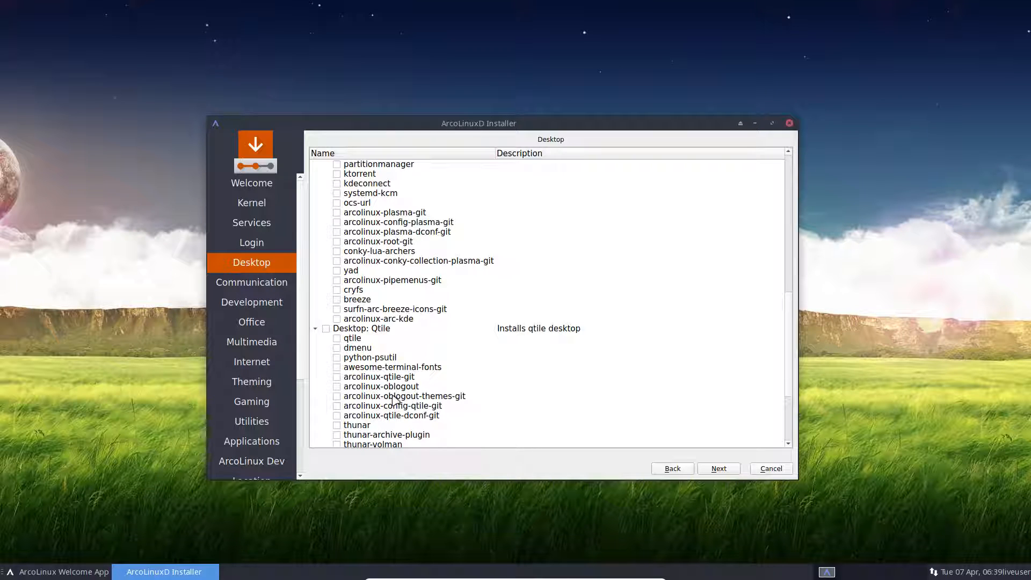
click(383, 378)
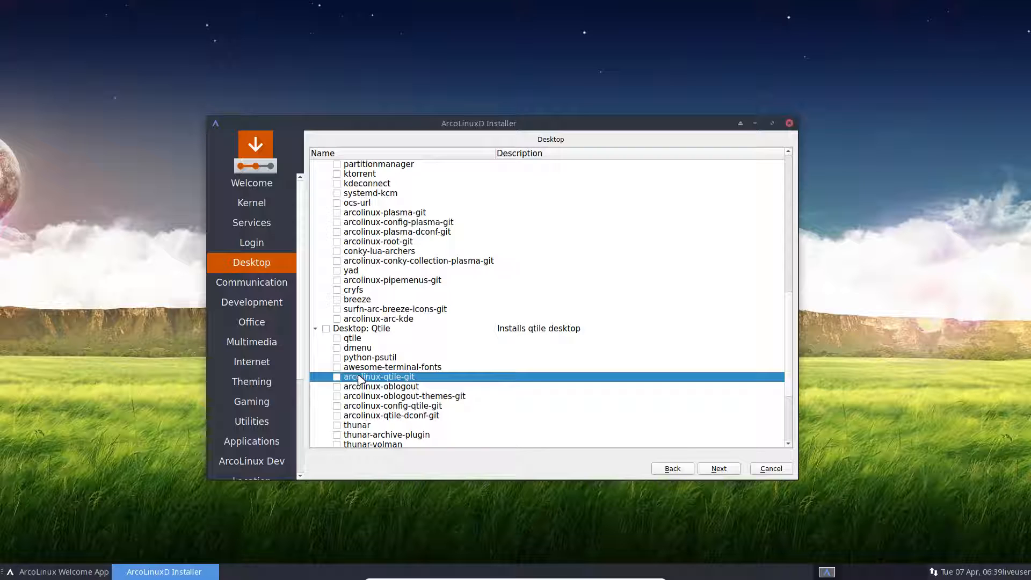
click(318, 329)
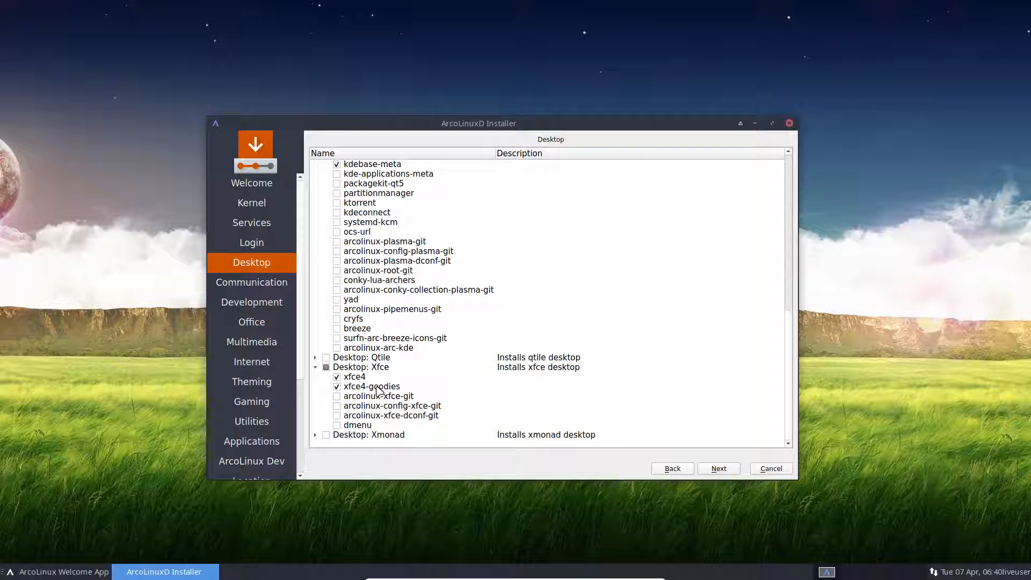
Expand Mate and tick mate and mate-extra, then expand Gnome leaving it unticked.
scroll(378, 390, up, 5)
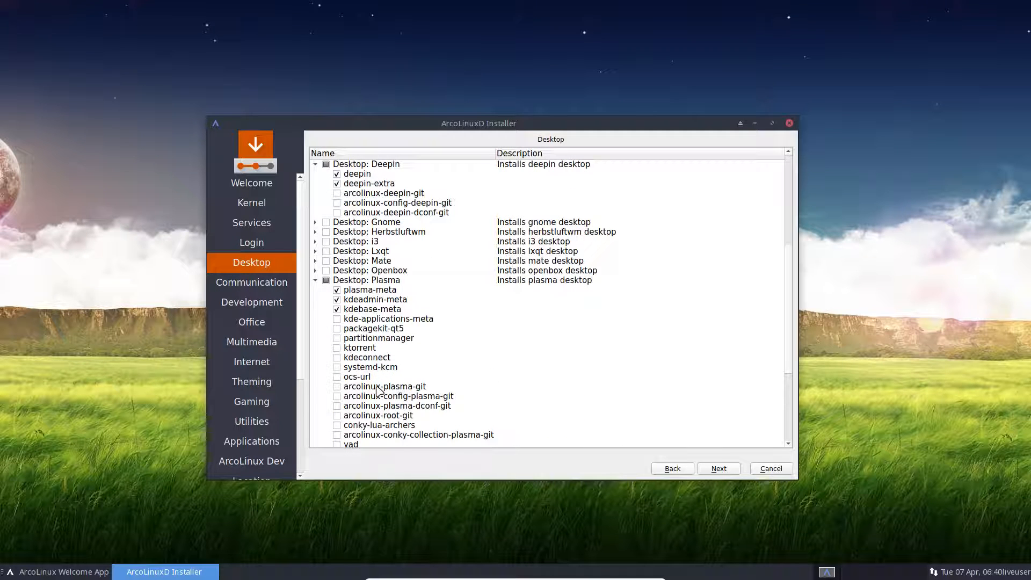
scroll(378, 390, up, 2)
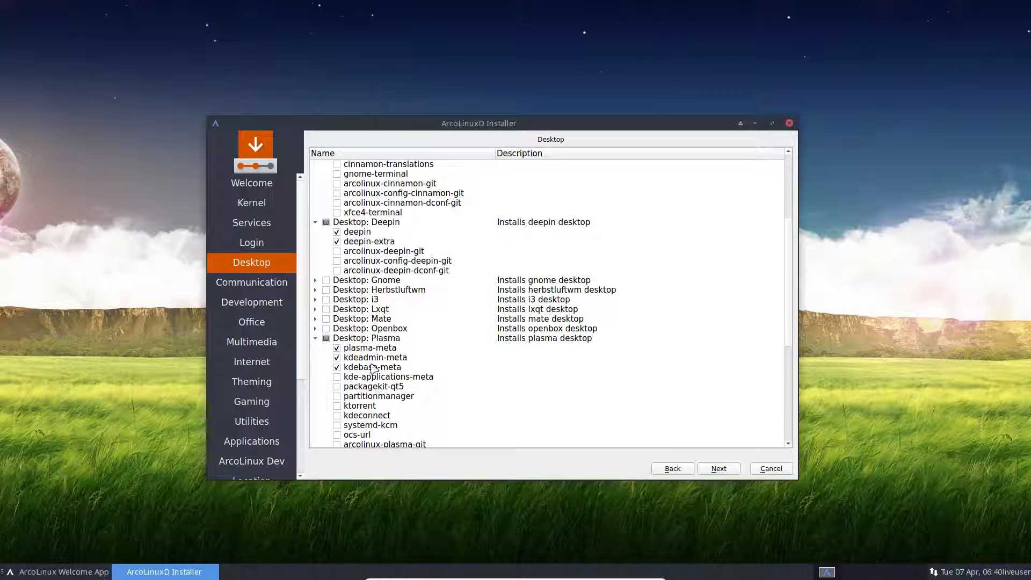
click(315, 318)
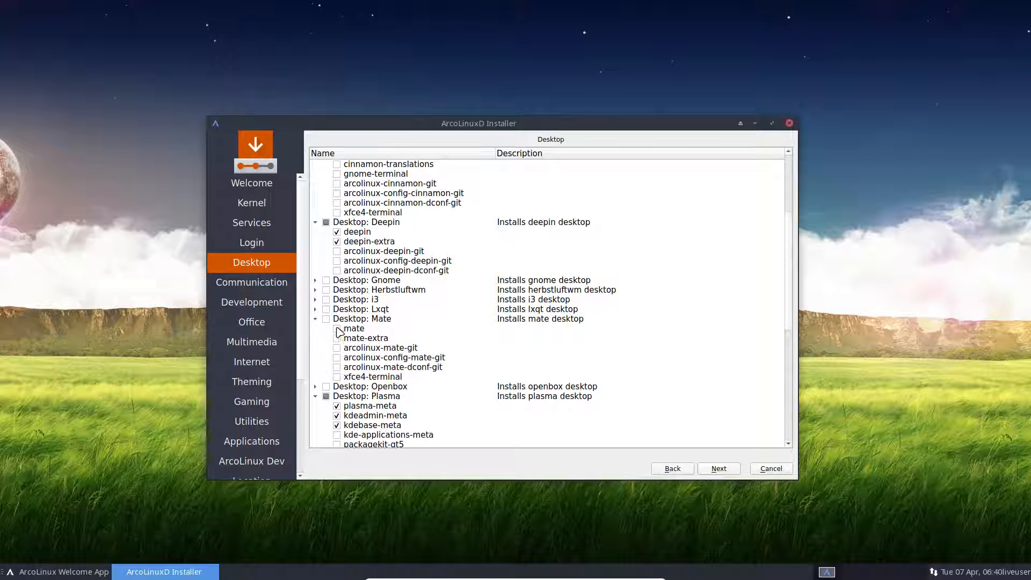
click(337, 328)
click(337, 338)
click(315, 281)
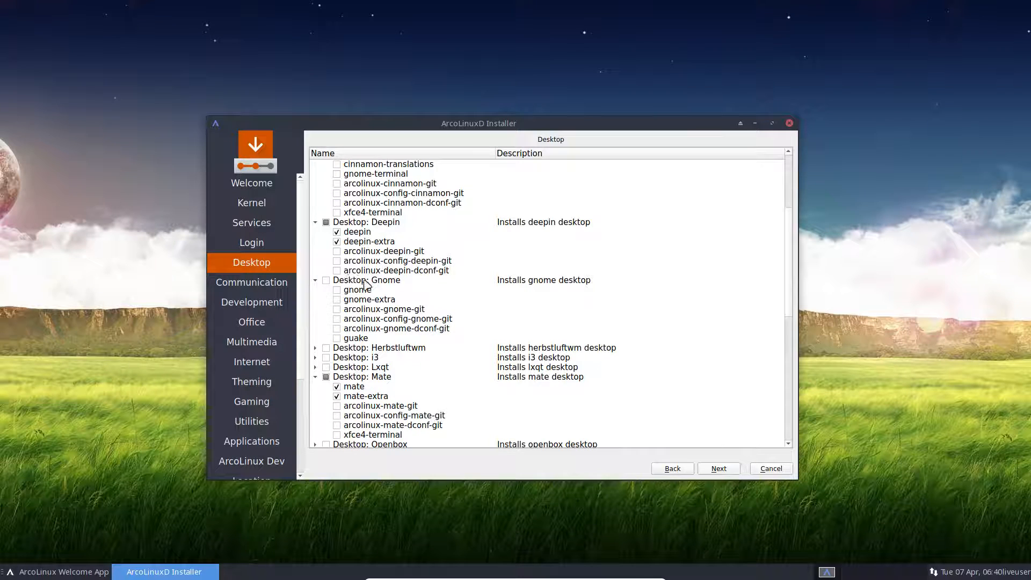
Scroll through the Desktop list reviewing the chosen desktop packages down to Xmonad.
scroll(365, 285, up, 3)
scroll(365, 284, up, 2)
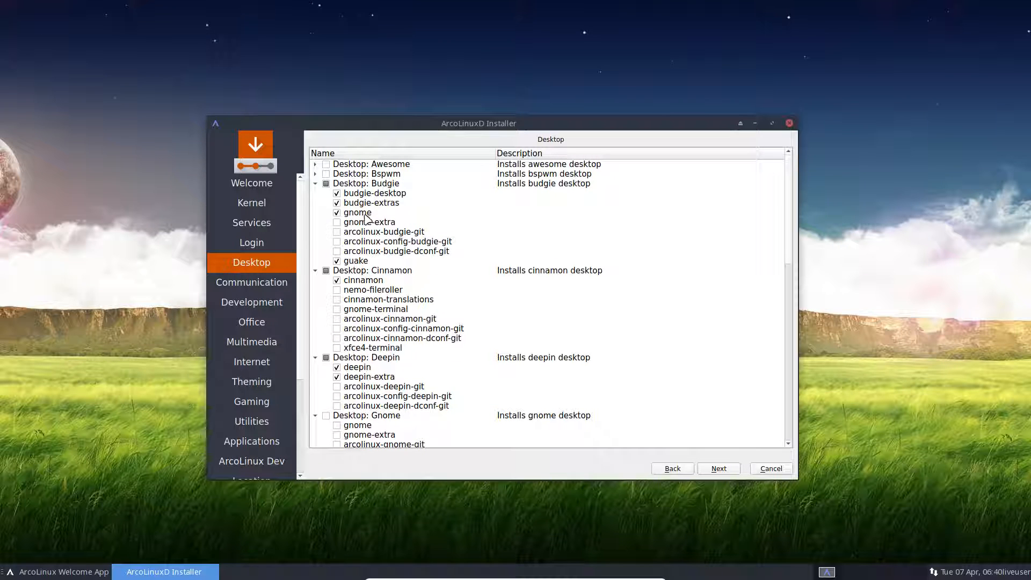
scroll(355, 327, down, 3)
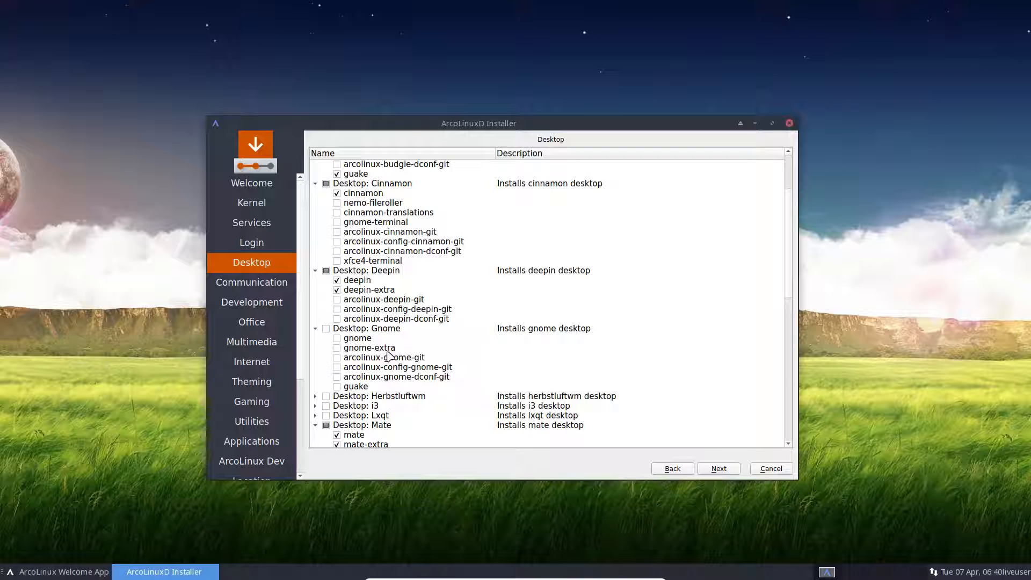
scroll(419, 358, up, 2)
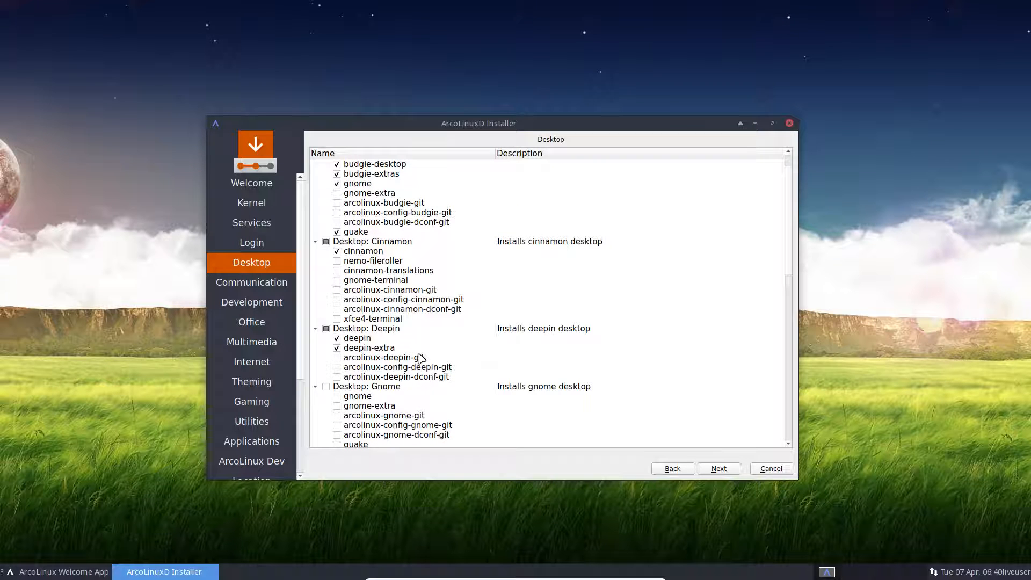
scroll(420, 358, up, 1)
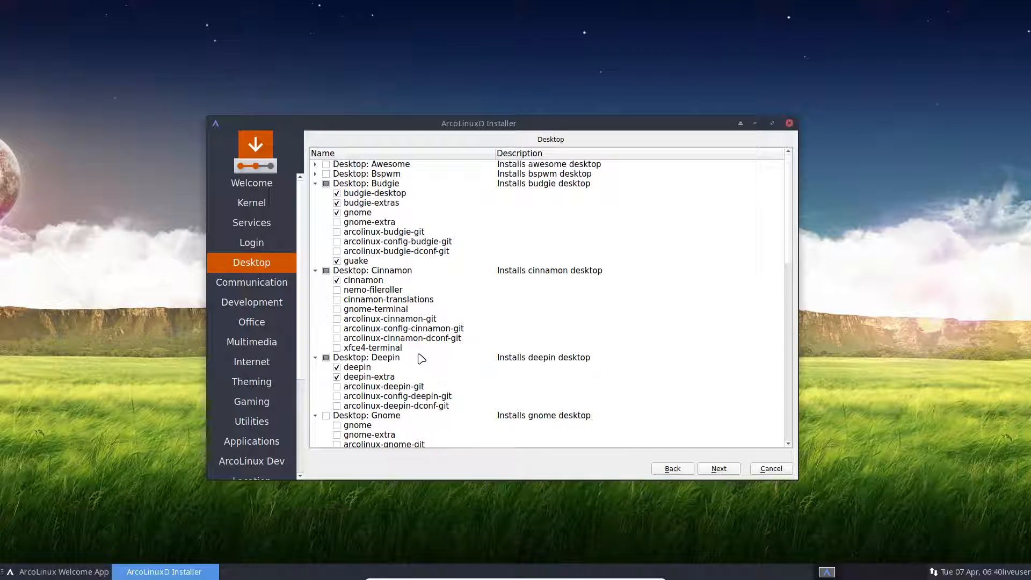
scroll(420, 358, down, 4)
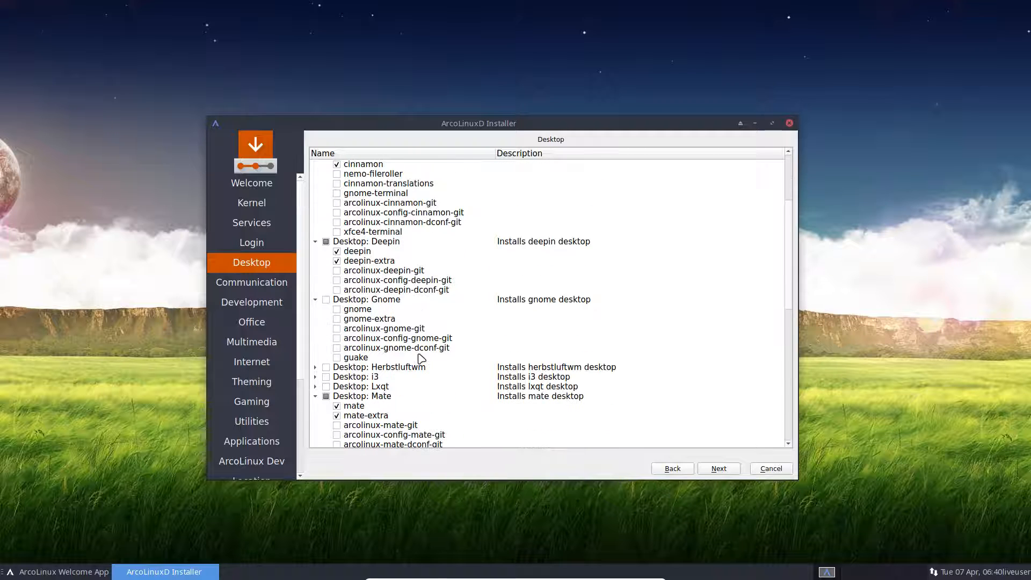
scroll(421, 358, down, 2)
scroll(421, 358, down, 2)
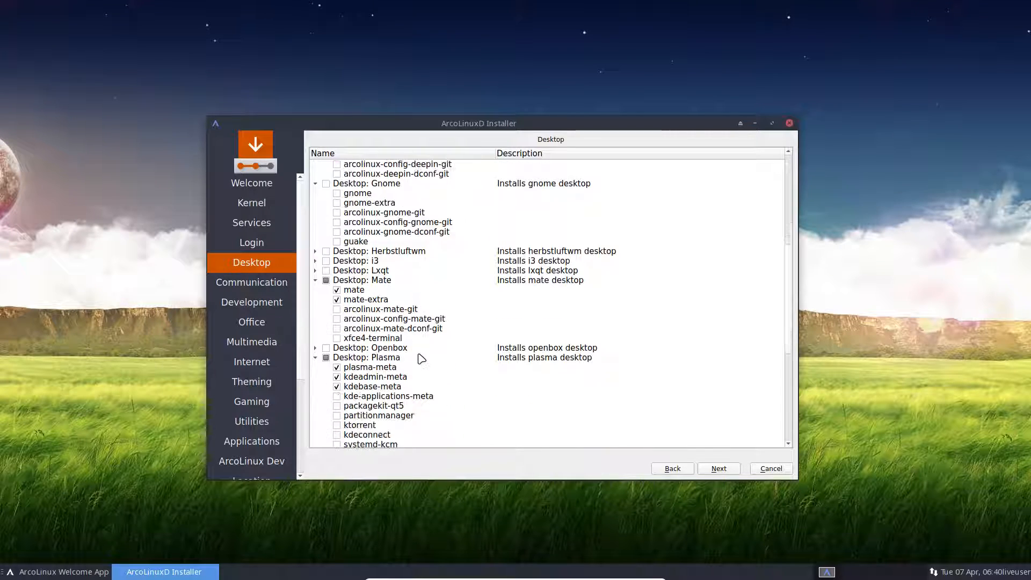
scroll(420, 358, down, 3)
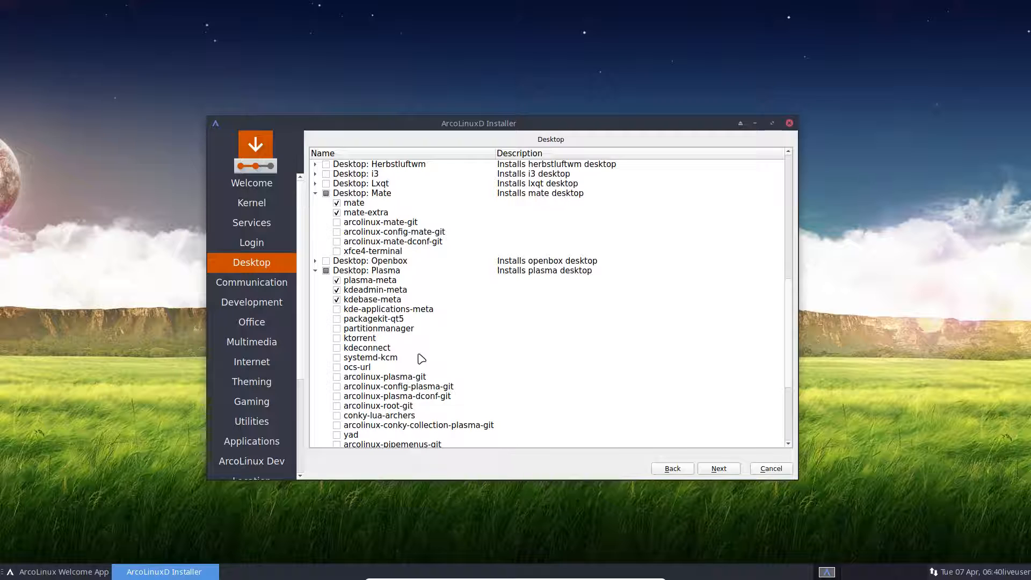
scroll(420, 358, down, 3)
scroll(421, 358, down, 2)
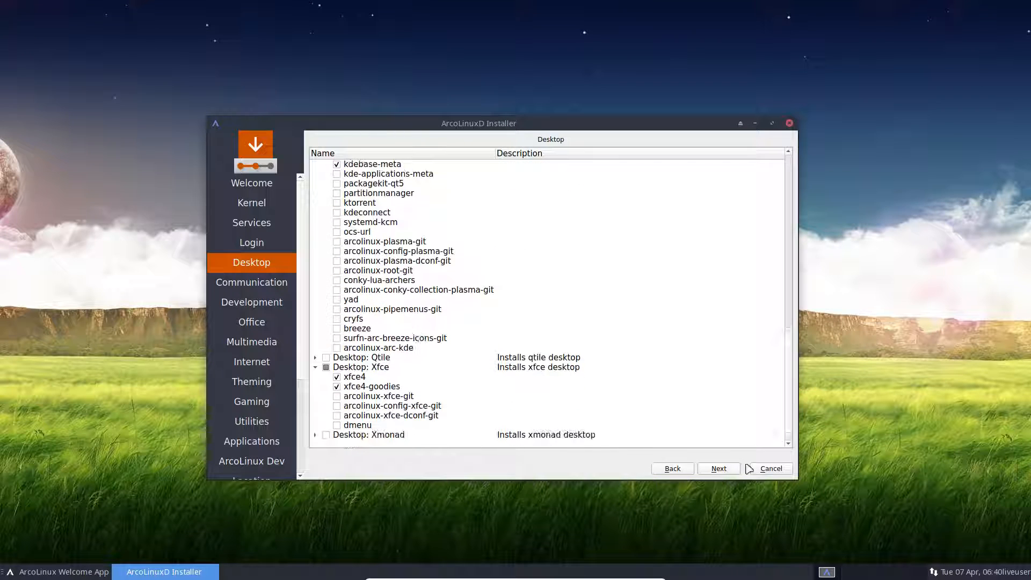
Tick arcolinux-teamviewer, discord and telegram-desktop in the Communication package group.
click(720, 469)
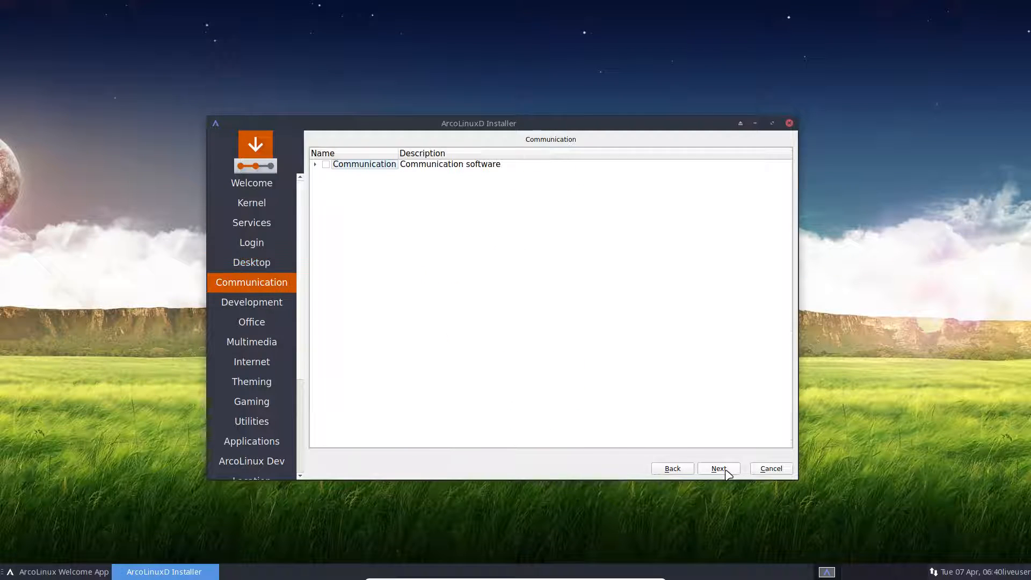
click(314, 165)
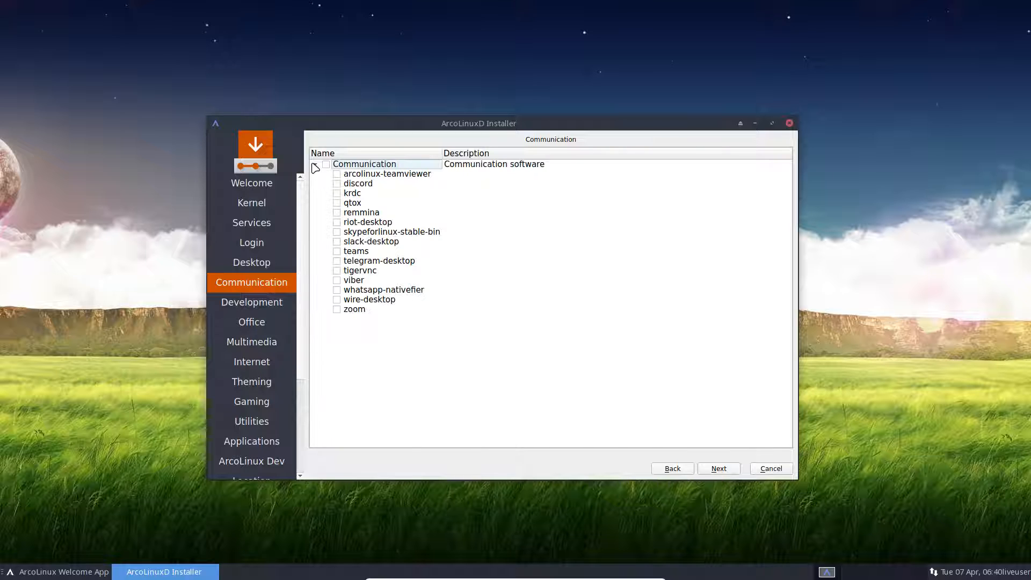
click(376, 175)
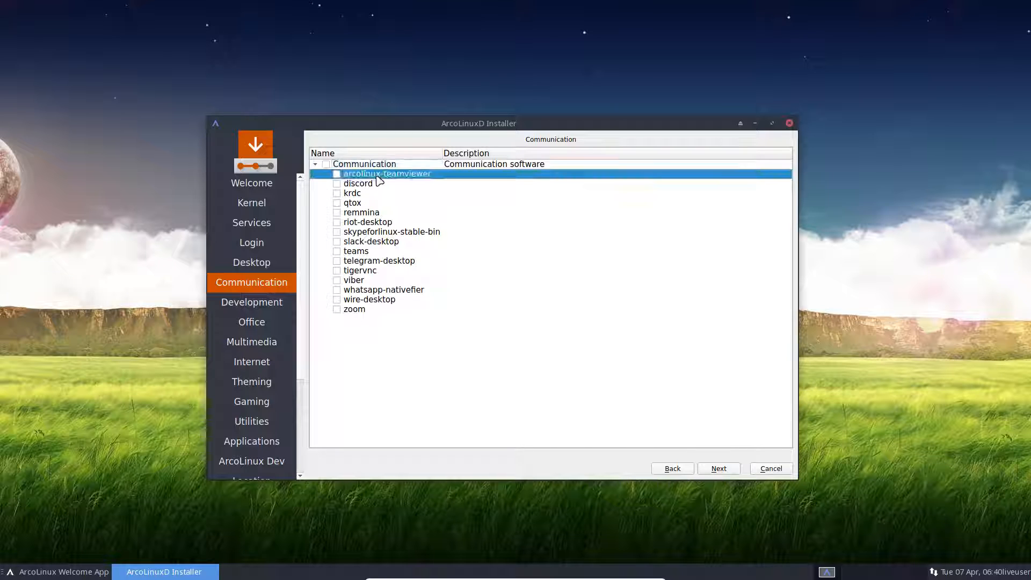
click(337, 174)
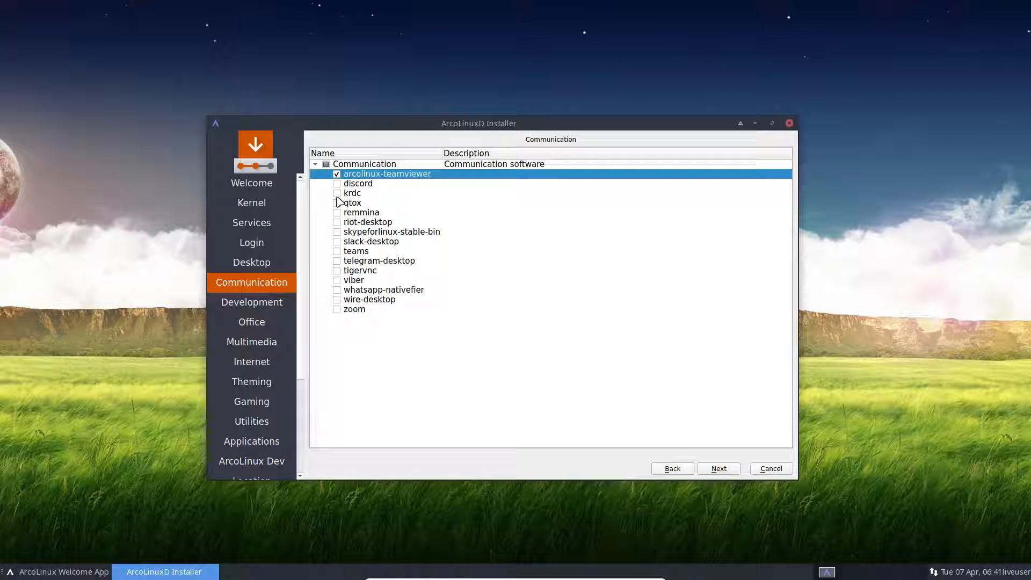
click(369, 186)
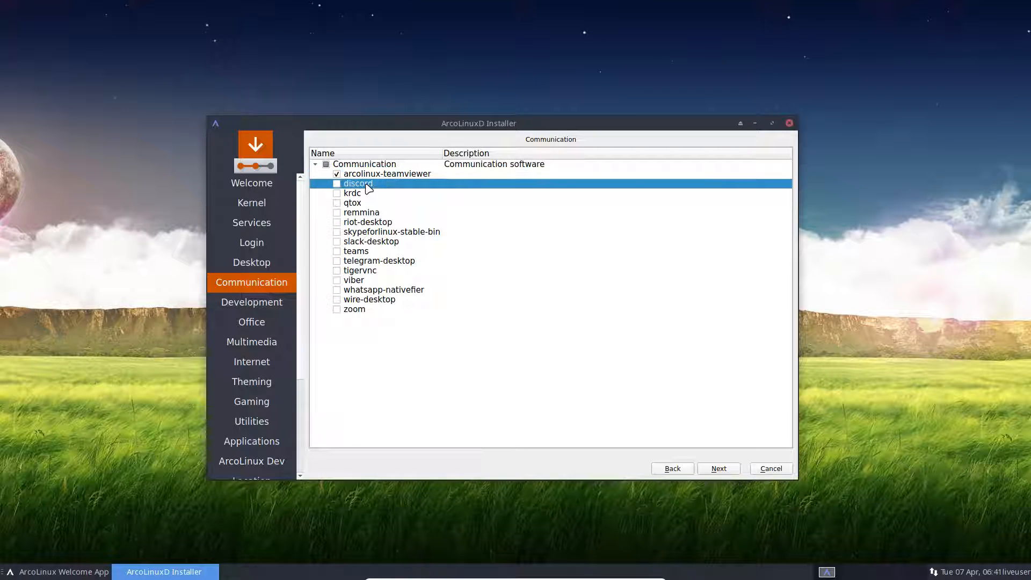
click(338, 184)
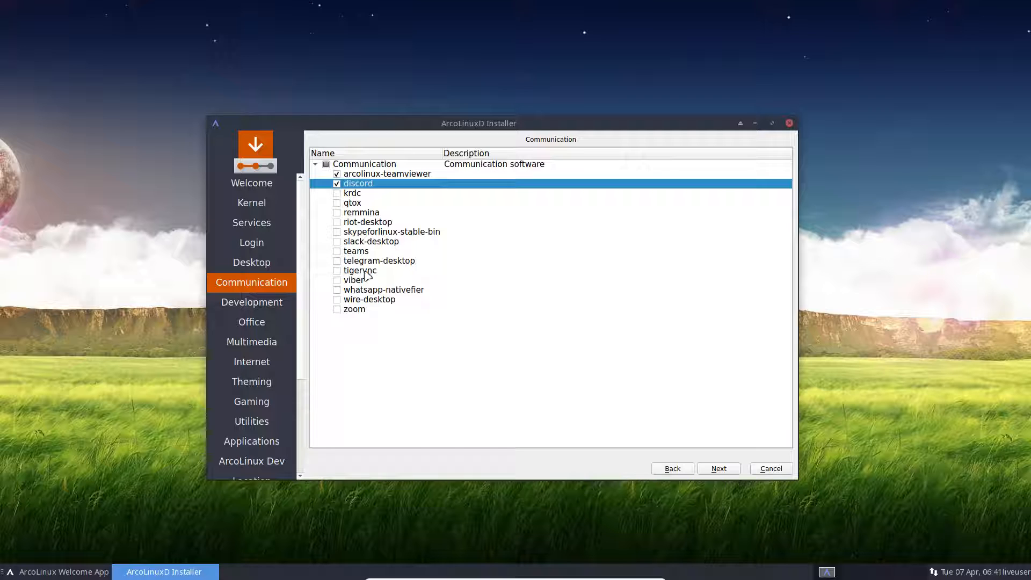
click(336, 261)
Skip the Development, Office, Multimedia and Internet pages without ticking any packages.
click(720, 470)
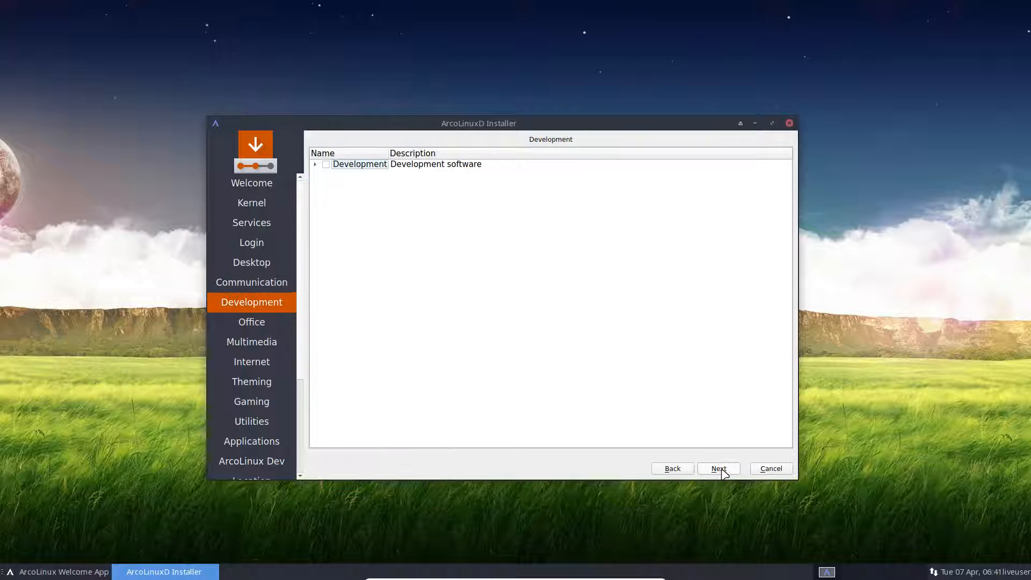
click(316, 164)
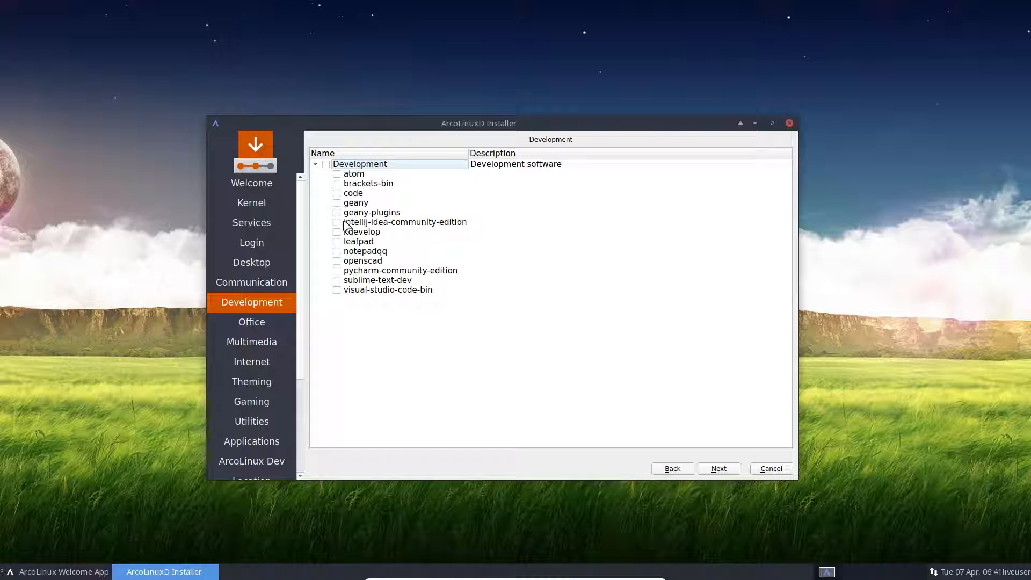
click(719, 469)
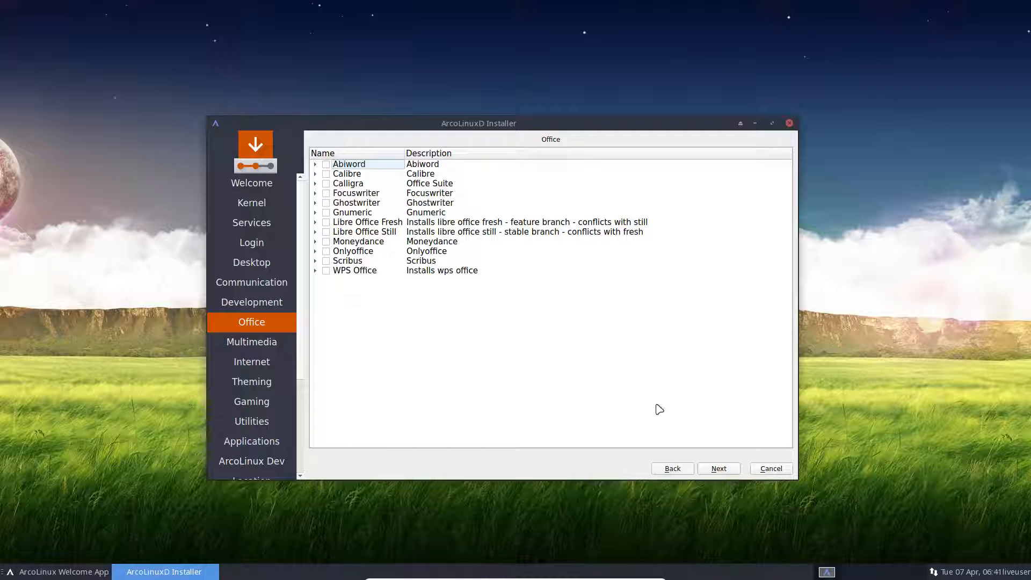
click(719, 469)
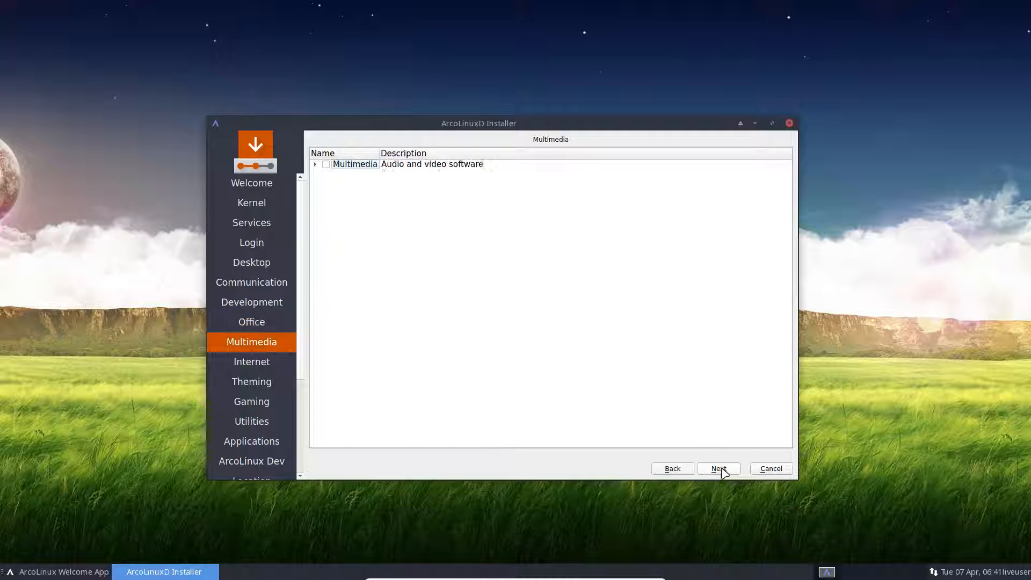
click(315, 164)
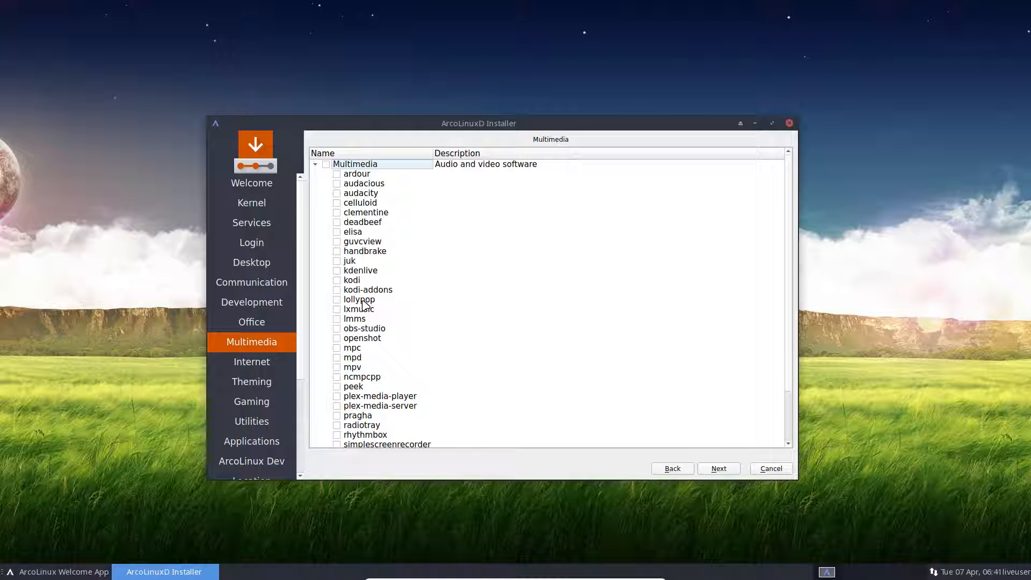
scroll(364, 304, down, 2)
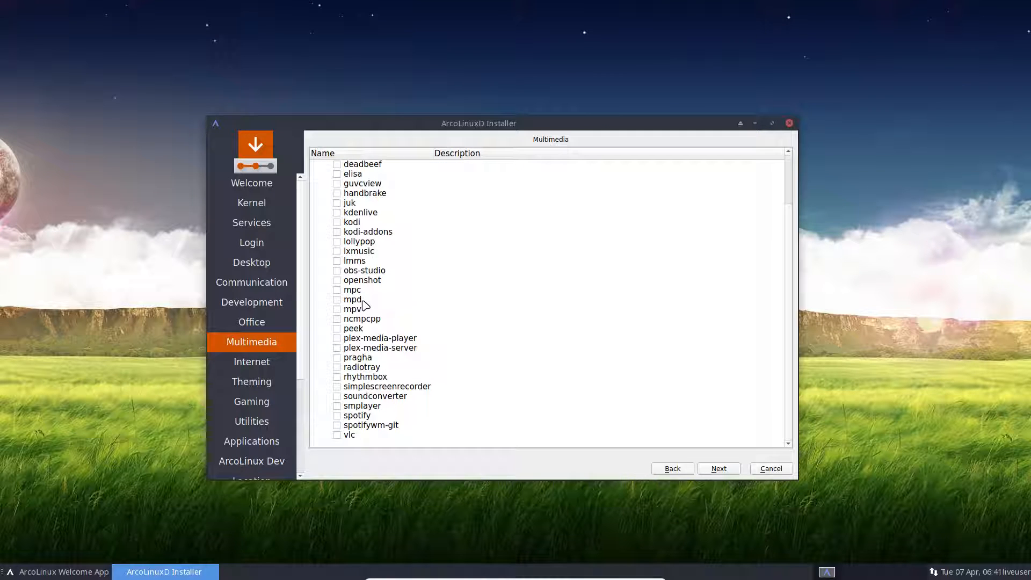
click(719, 469)
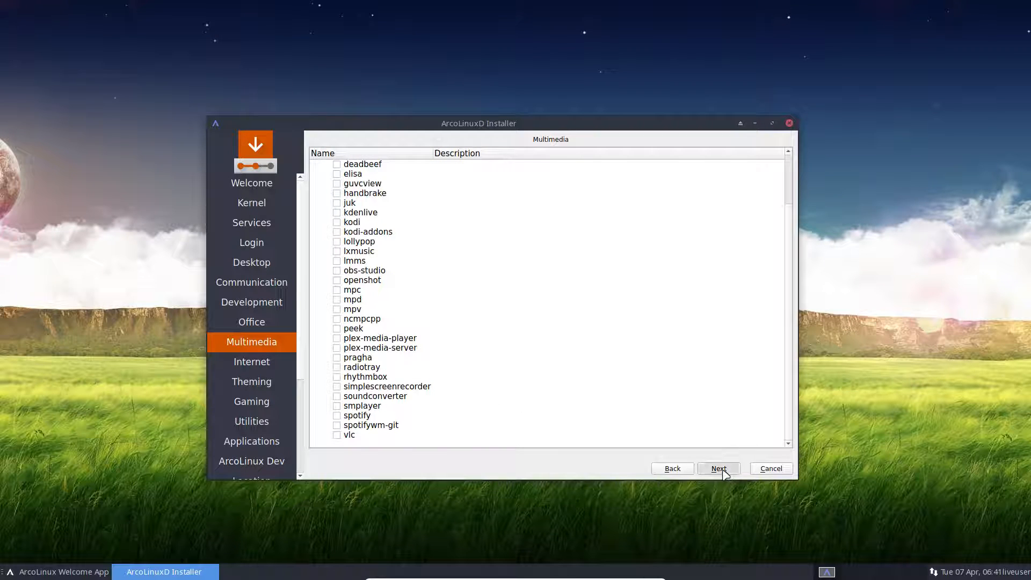
click(314, 164)
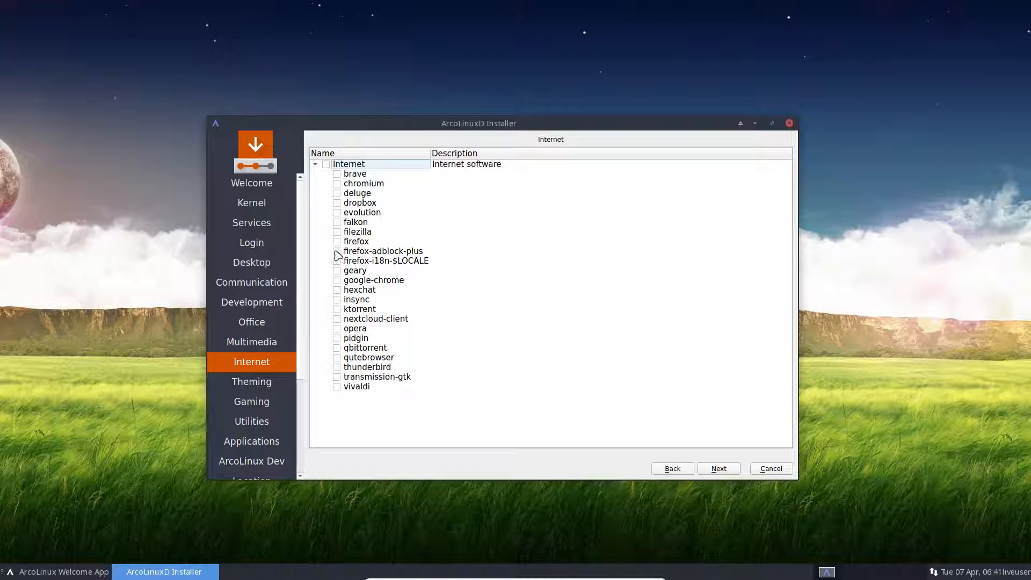
Skip Theming, Gaming and Utilities to the Applications page, then move the installer aside.
click(720, 469)
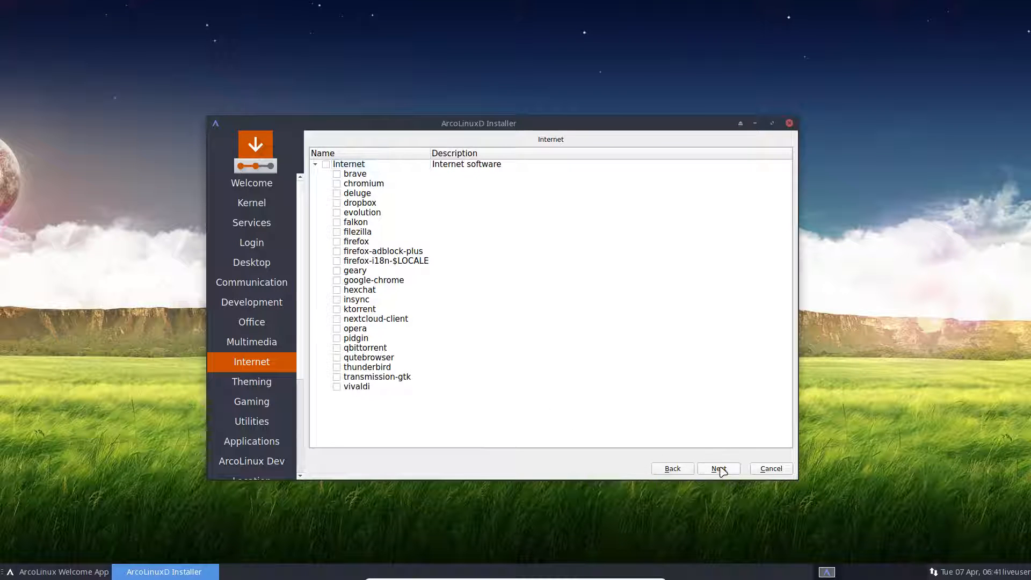
click(315, 164)
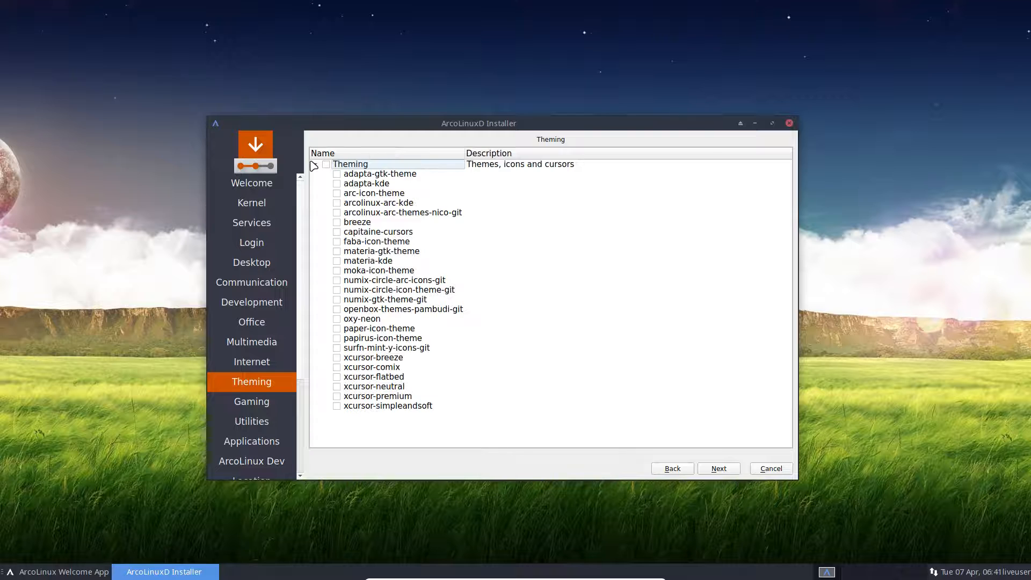
click(720, 470)
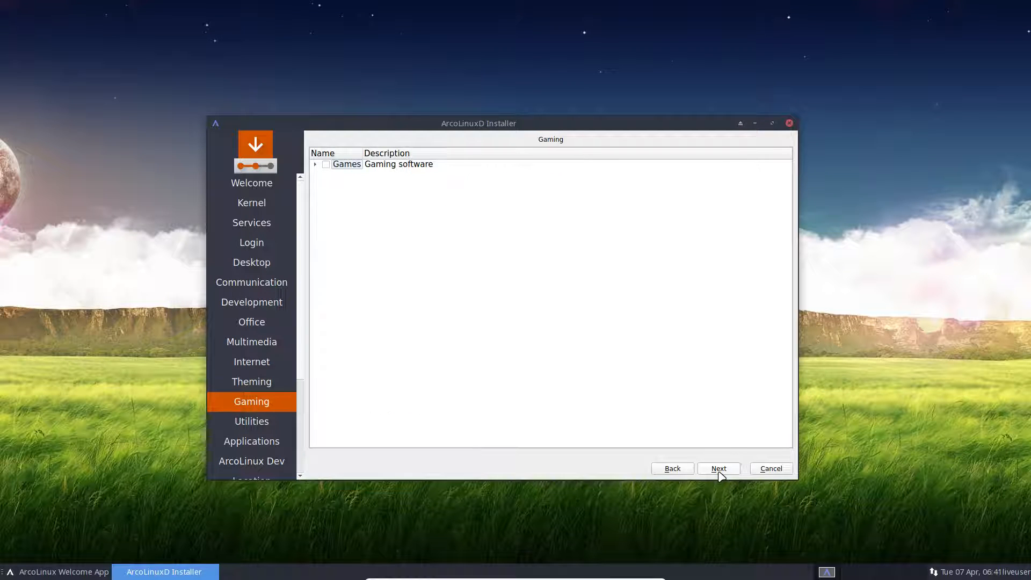
click(314, 164)
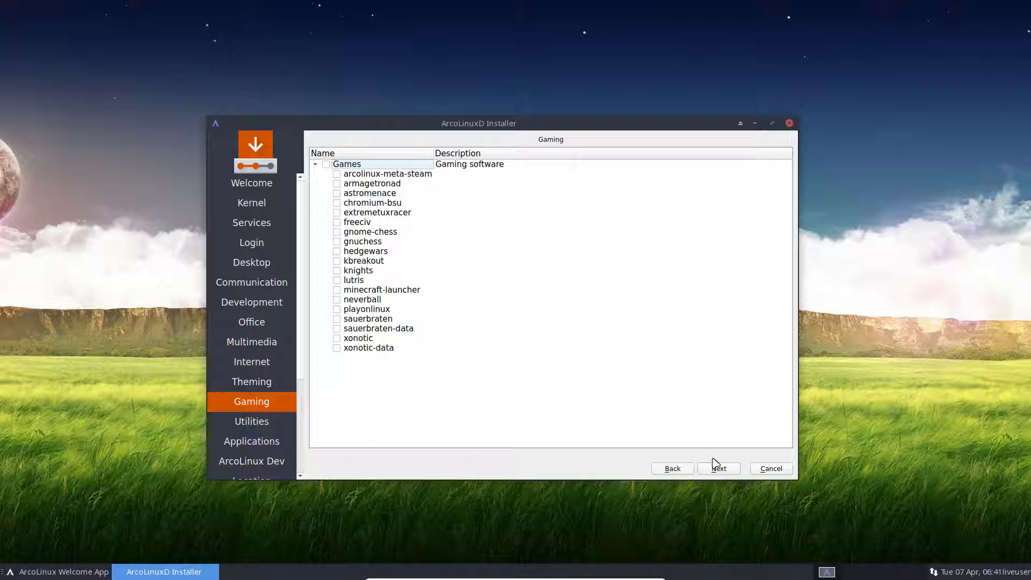
click(726, 471)
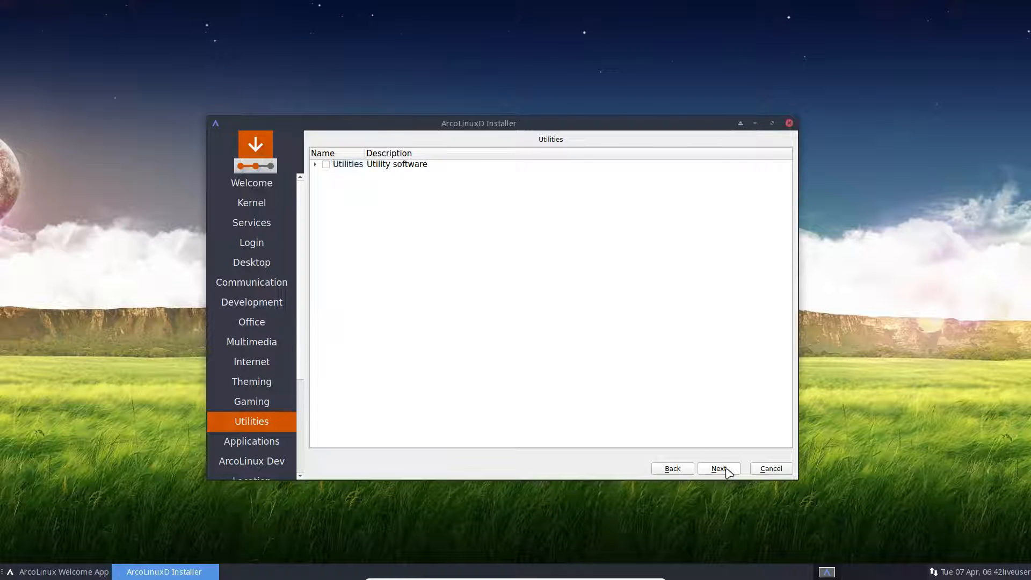
click(728, 472)
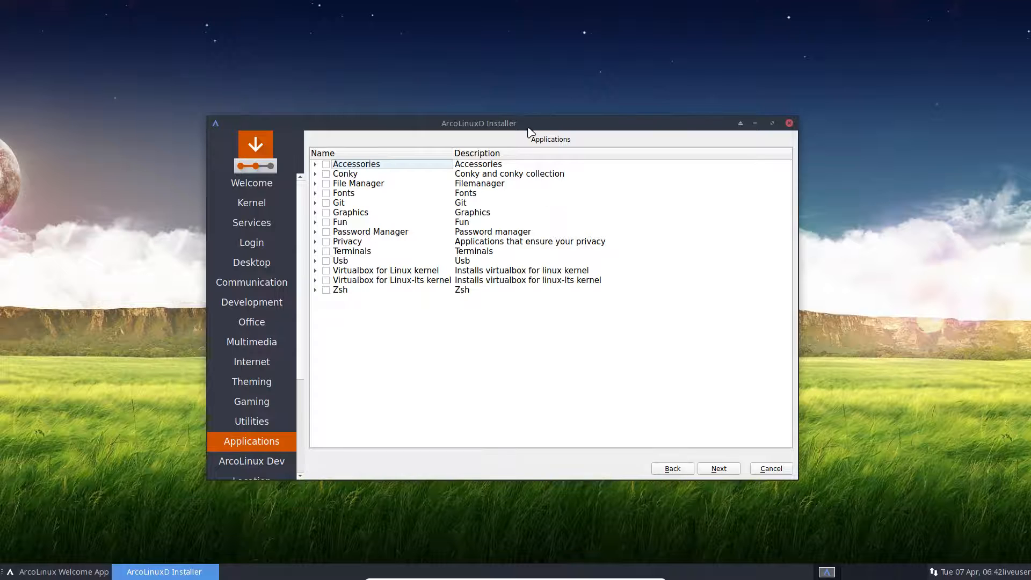
drag(204, 231, 486, 180)
right_click(46, 160)
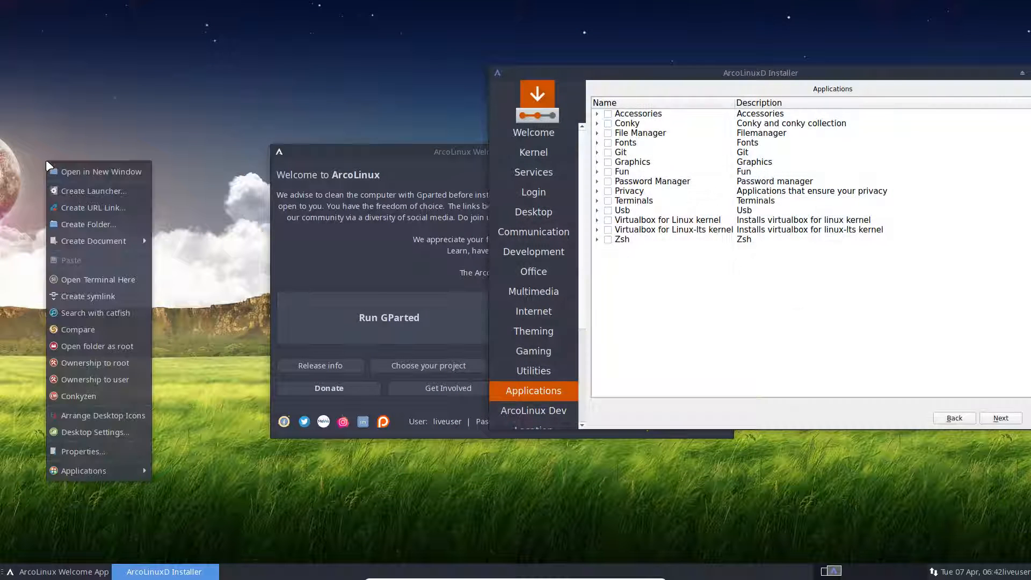
Open a terminal on the Desktop and tab-complete 'sudo pacman -R arcolinux-' to list installed packages.
click(96, 279)
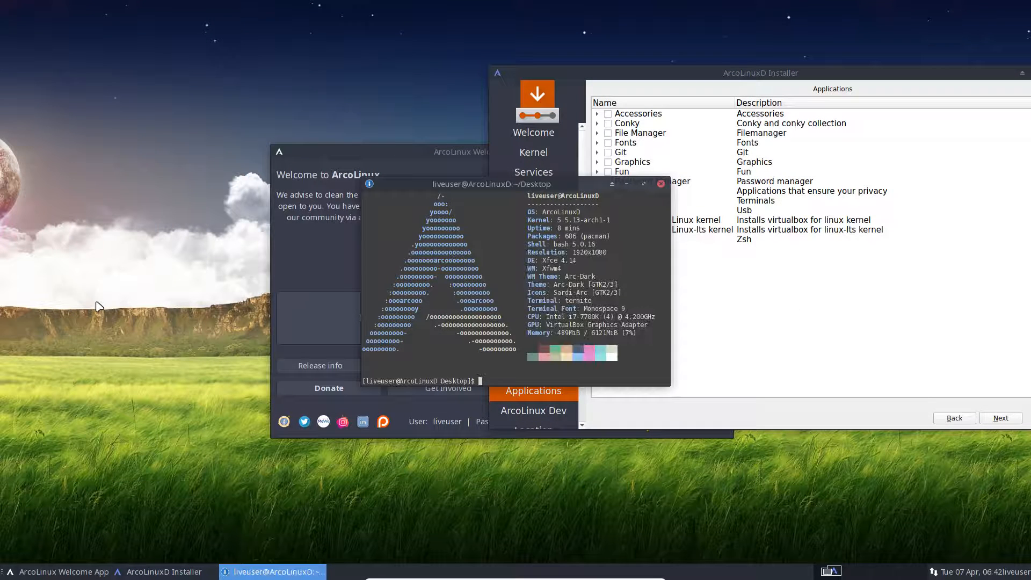
text(sudo)
key(BackSpace)
key(BackSpace)
key(BackSpace)
key(BackSpace)
key(BackSpace)
text(setc)
key(BackSpace)
key(BackSpace)
key(BackSpace)
key(BackSpace)
key(BackSpace)
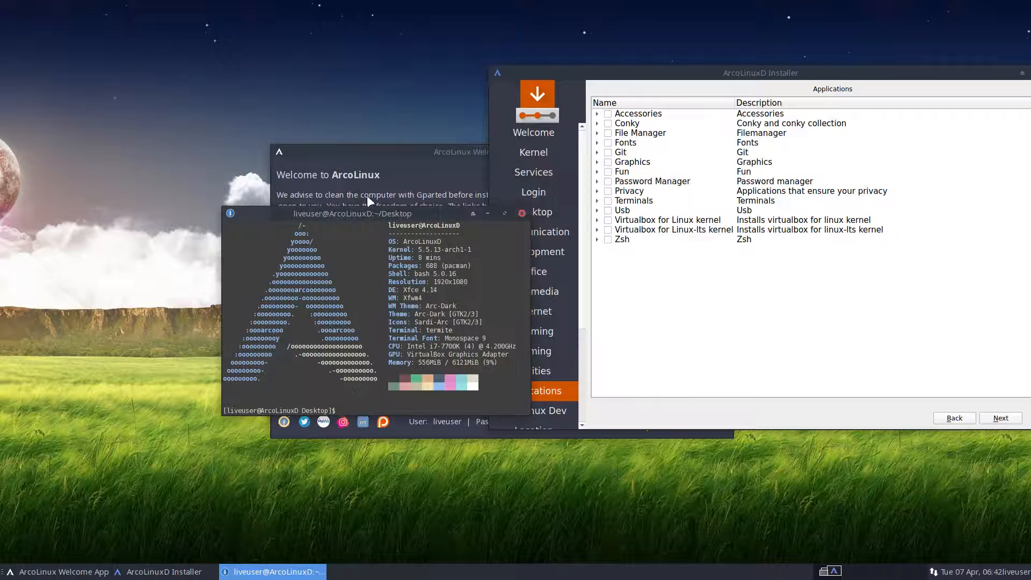
drag(371, 210, 234, 194)
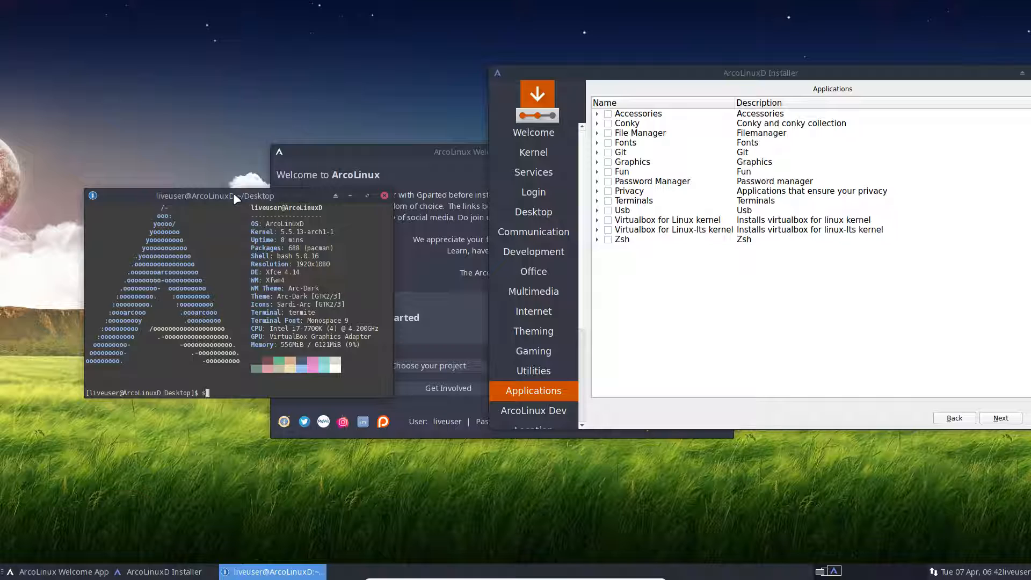
text(sudo pacman -R arcolinux-)
key(Tab)
key(Tab)
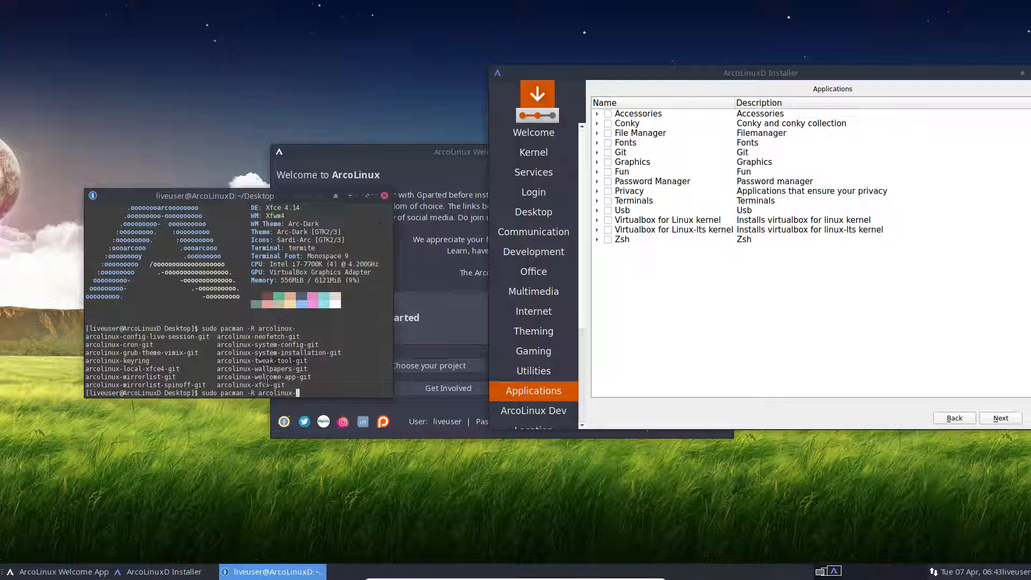
Review the arcolinux- package completions, then close the terminal without running the removal.
right_click(87, 101)
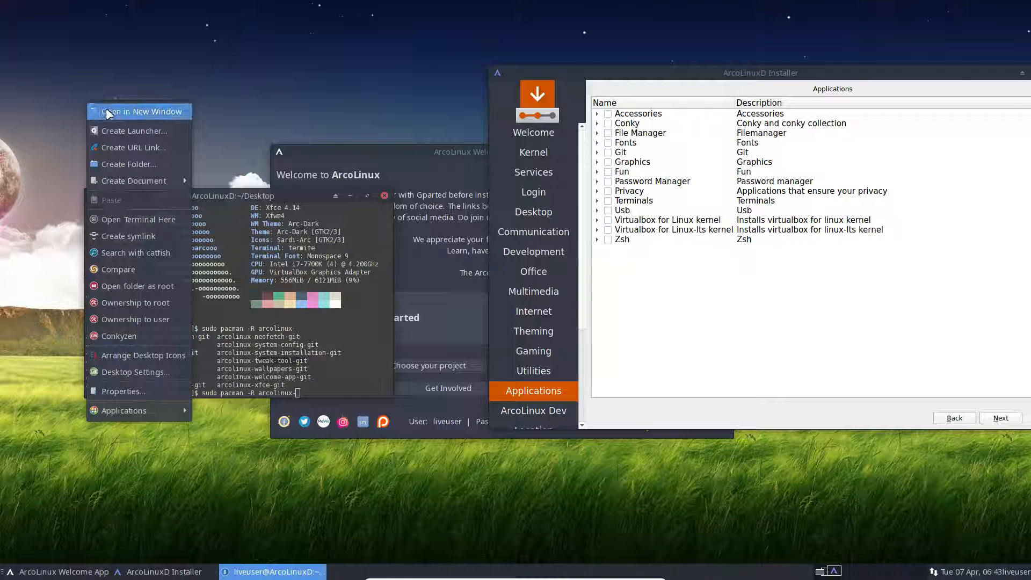
click(137, 472)
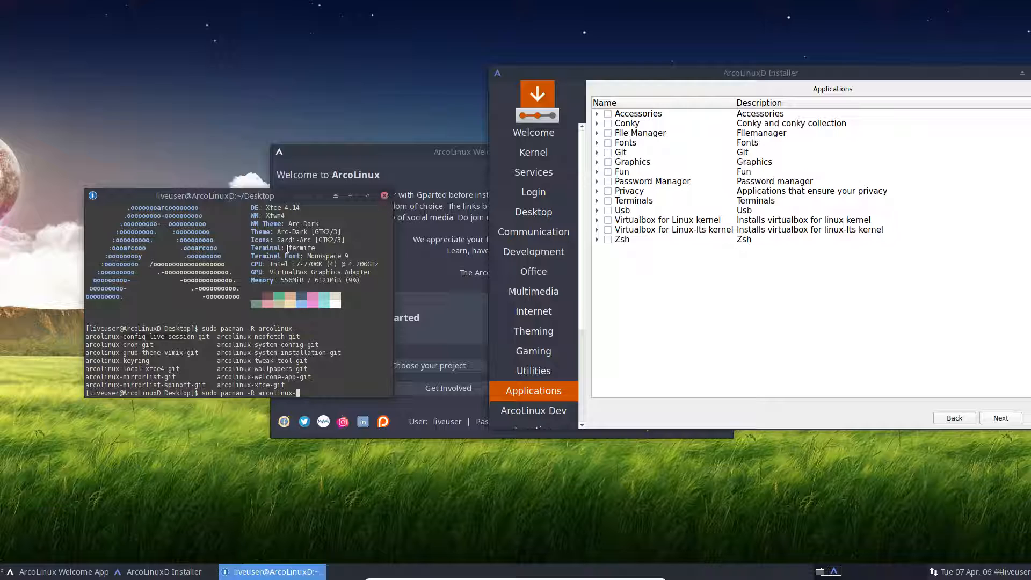
scroll(293, 264, up, 3)
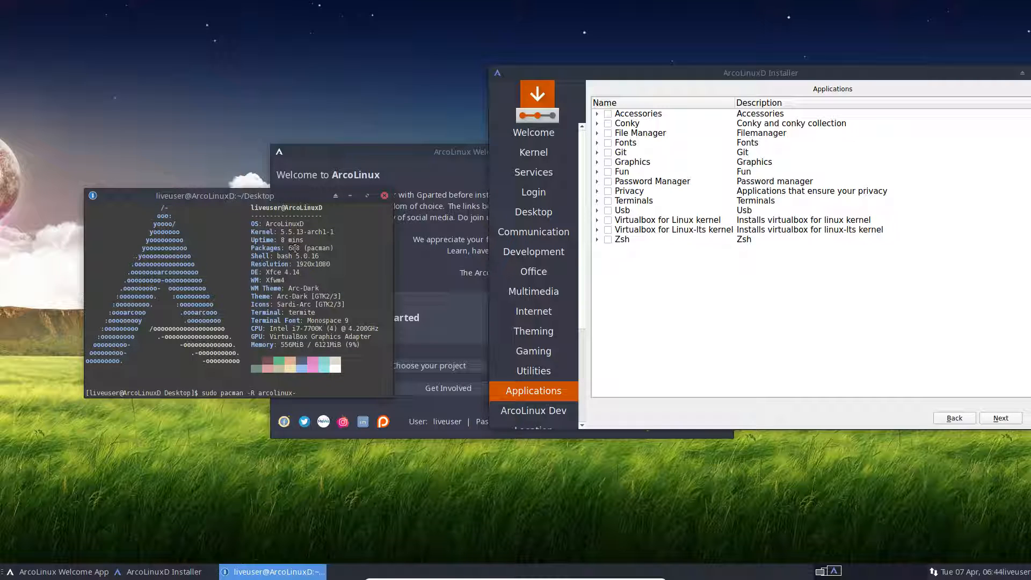
key(Tab)
key(Tab)
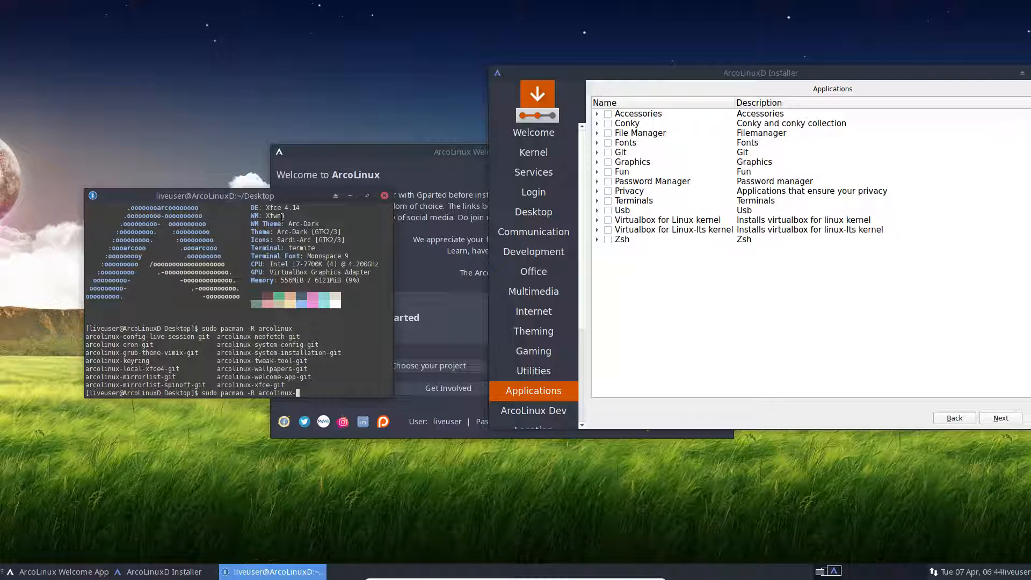
scroll(279, 262, up, 3)
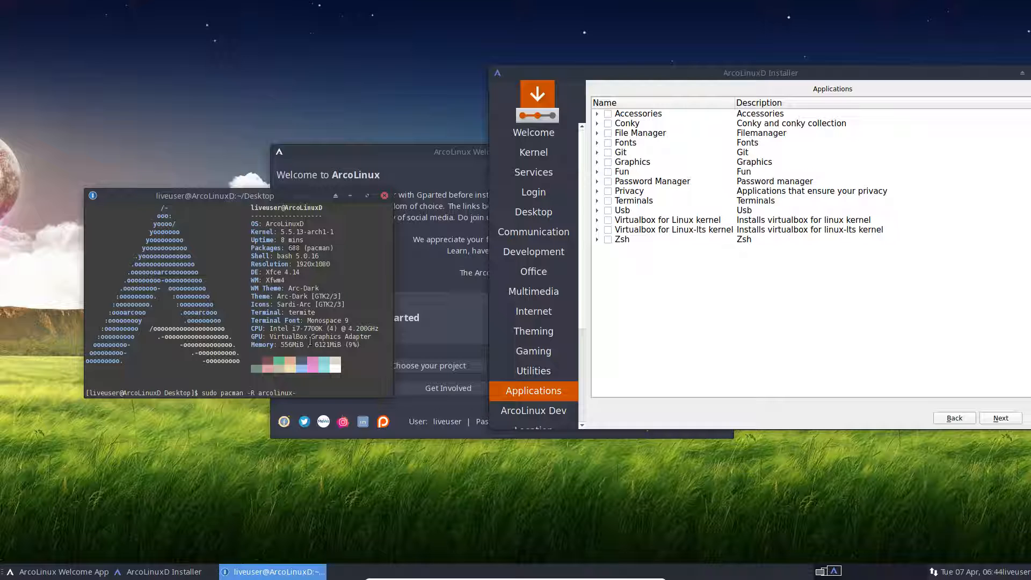
key(Tab)
key(Tab)
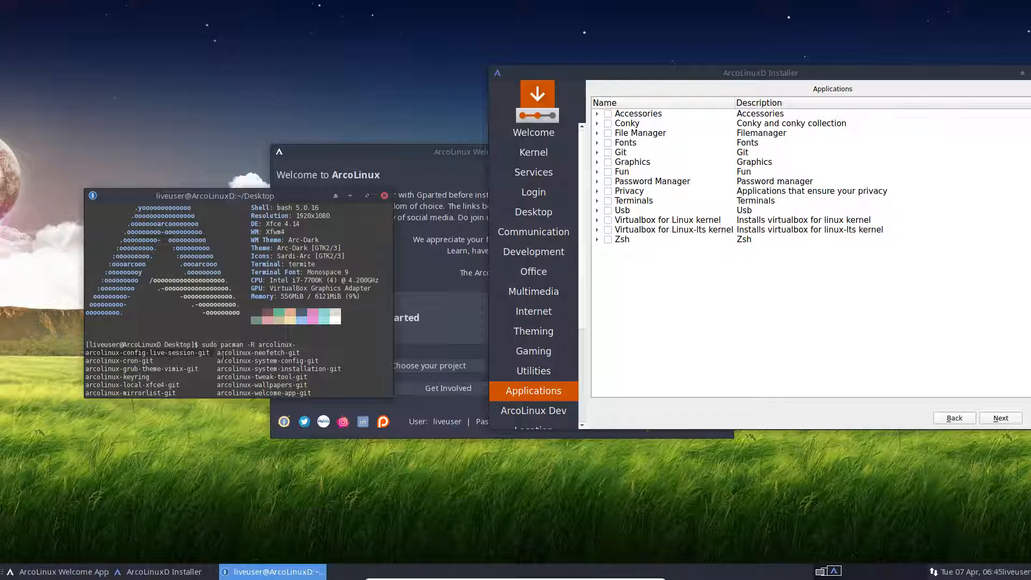
scroll(223, 355, down, 1)
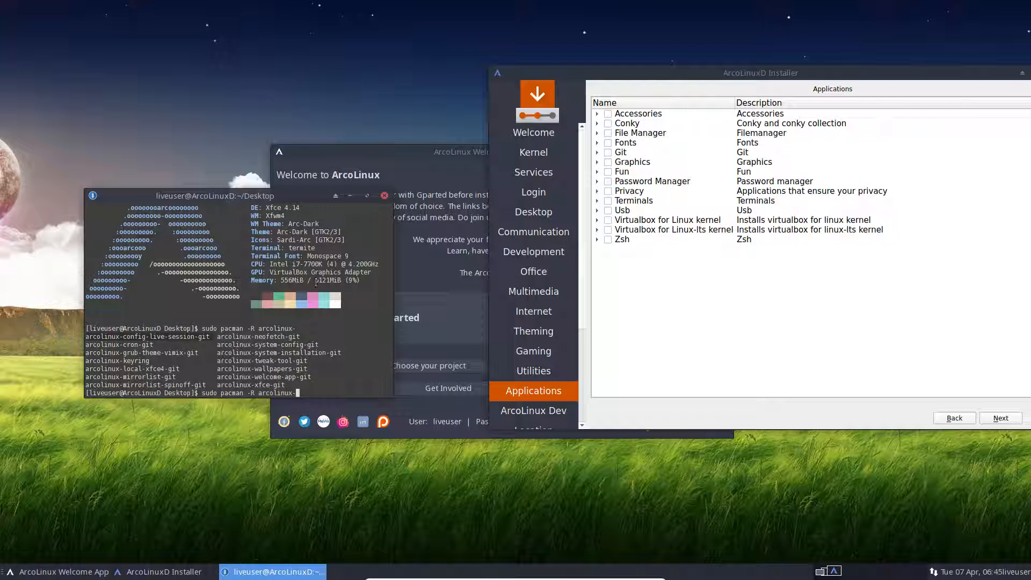
click(384, 195)
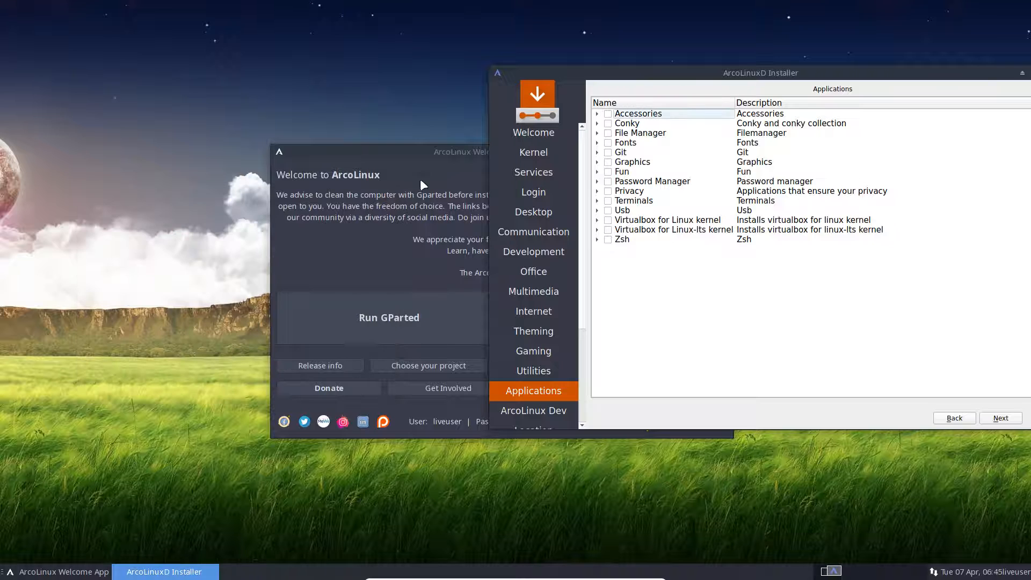
Center the installer and tick every package in the ArcoLinux Dev group.
drag(763, 75, 472, 85)
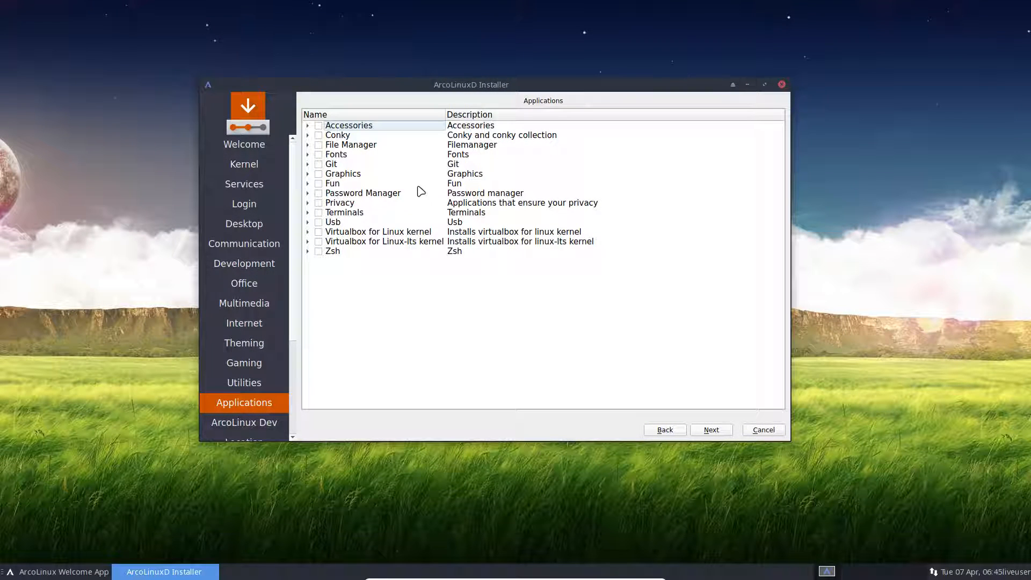
click(716, 431)
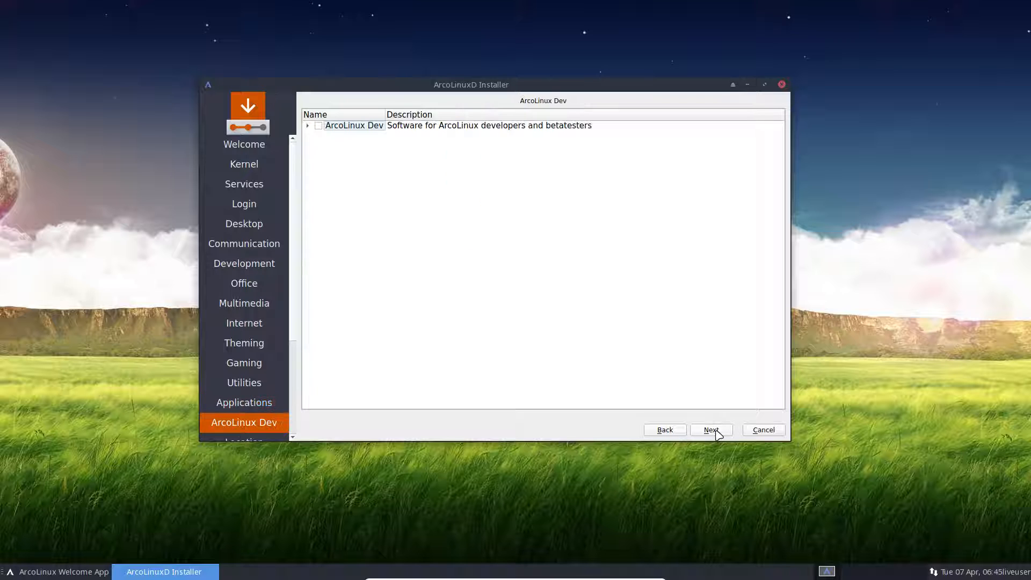
click(308, 126)
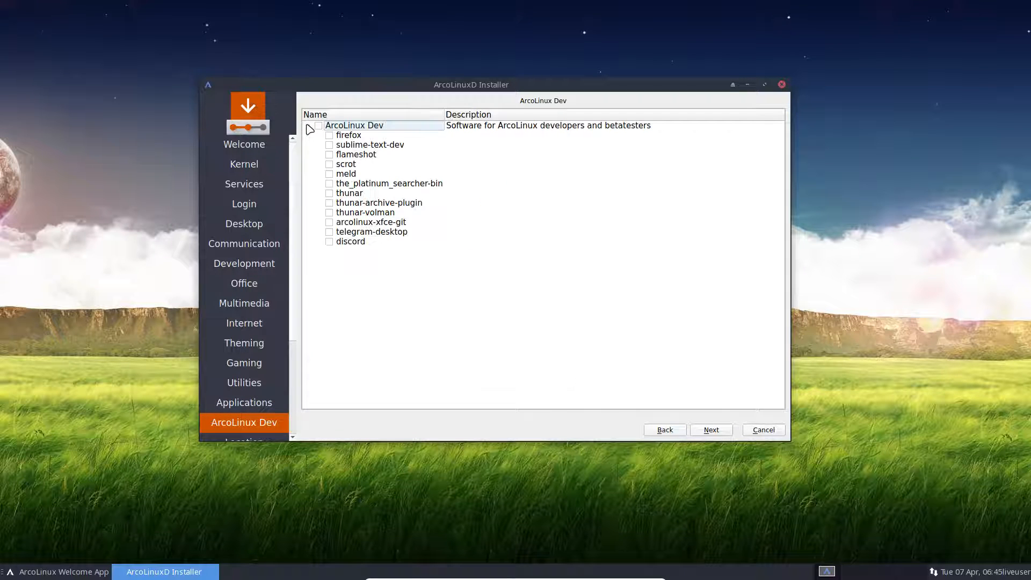
click(319, 126)
click(719, 431)
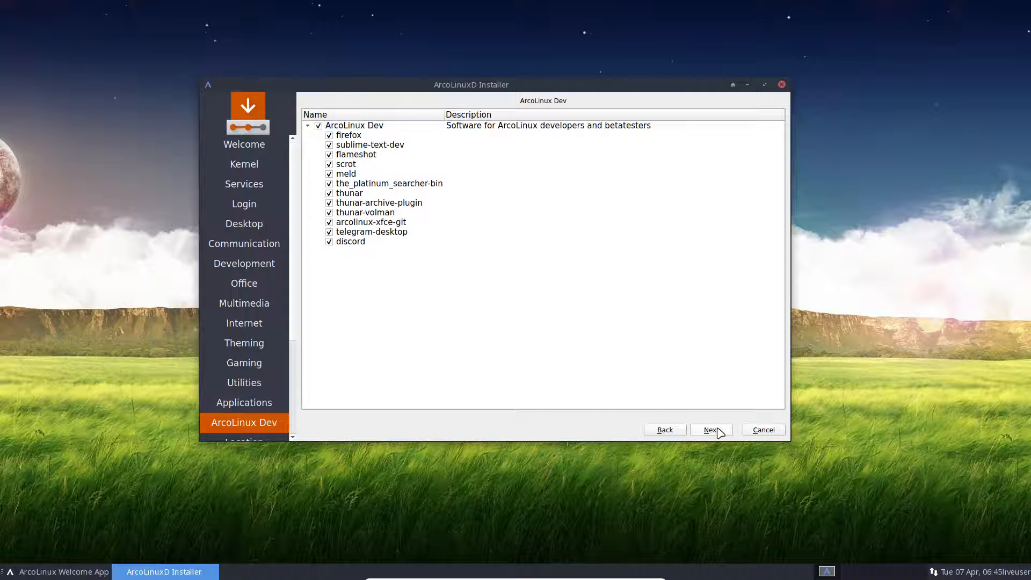
Accept the location and keyboard defaults and choose Erase disk for the 20 GiB drive.
click(716, 431)
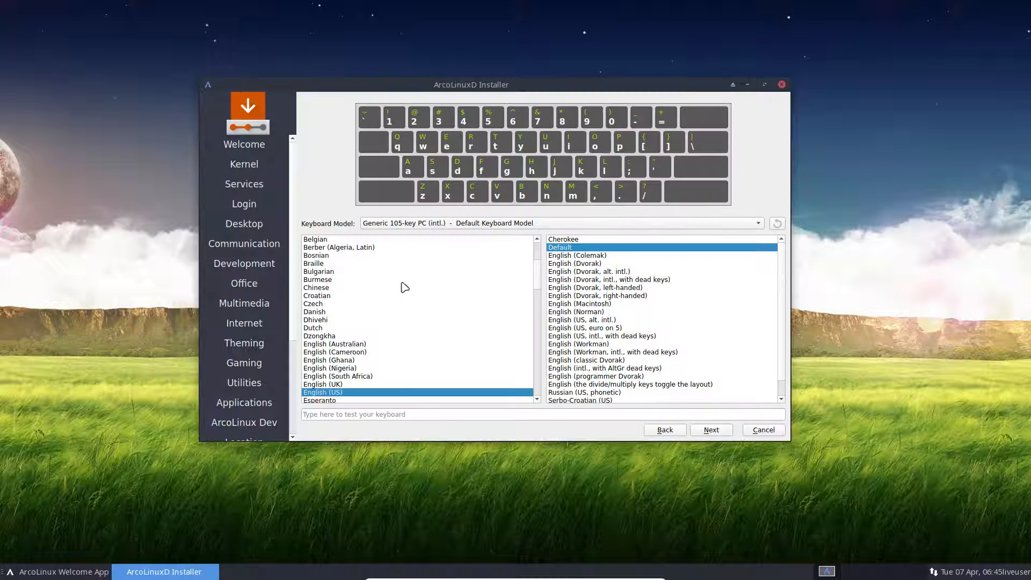
click(362, 240)
click(719, 428)
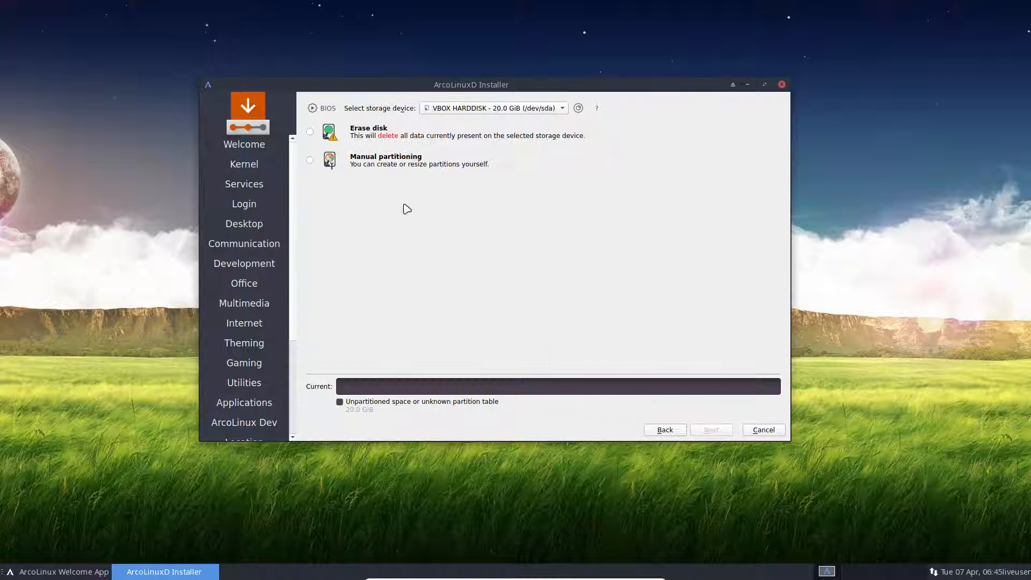
click(371, 136)
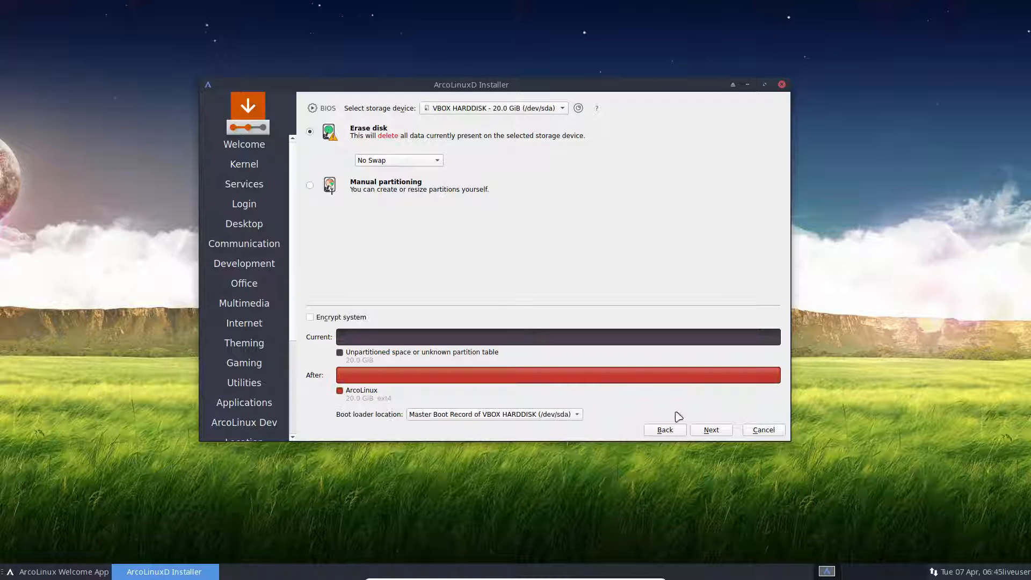
click(716, 430)
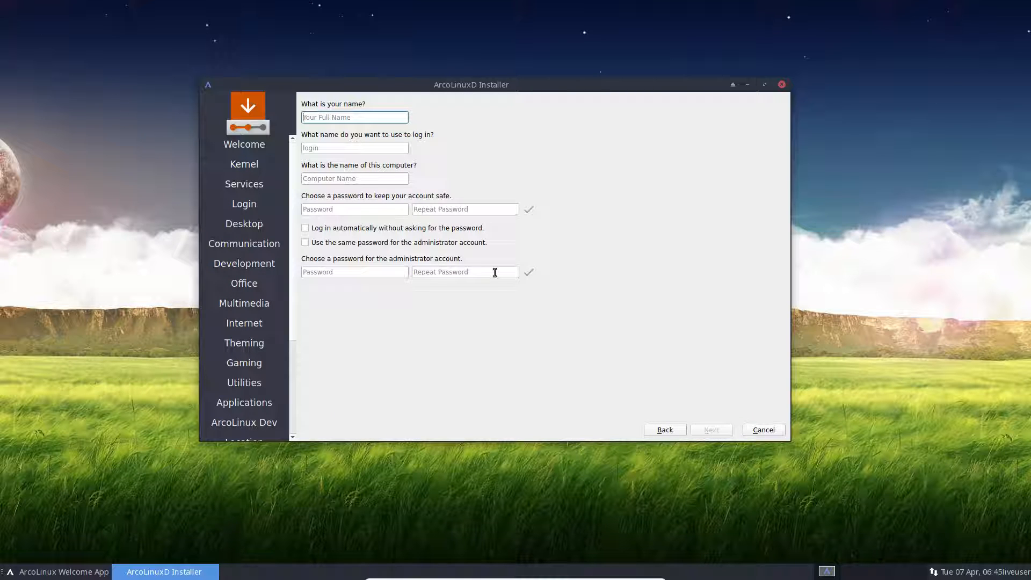
Enter the user name and password, enabling auto-login and the same administrator password.
text(erik)
key(Tab)
key(Tab)
key(Tab)
text(12)
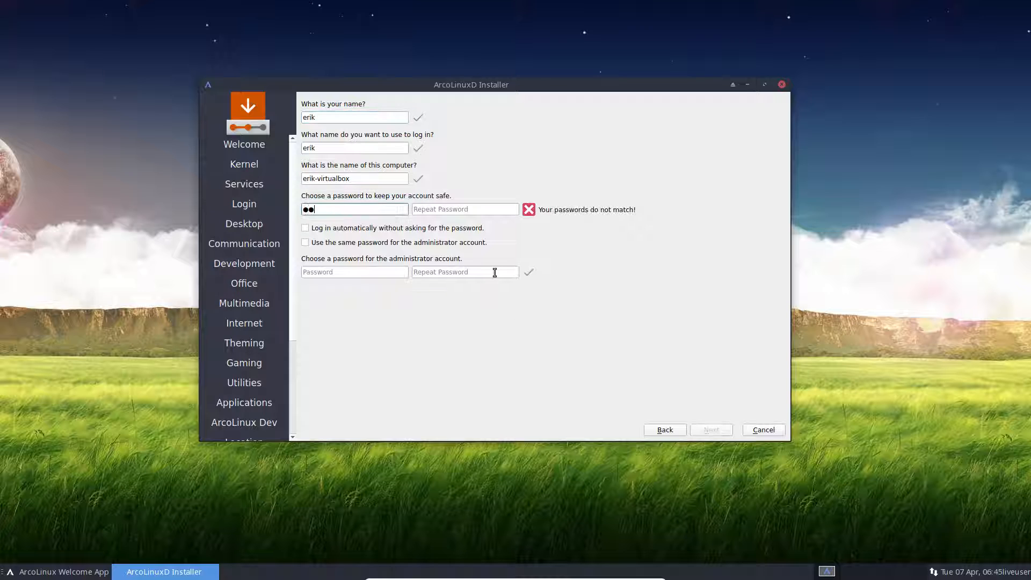
text(34)
key(Tab)
text(1234)
key(Tab)
key(space)
key(Tab)
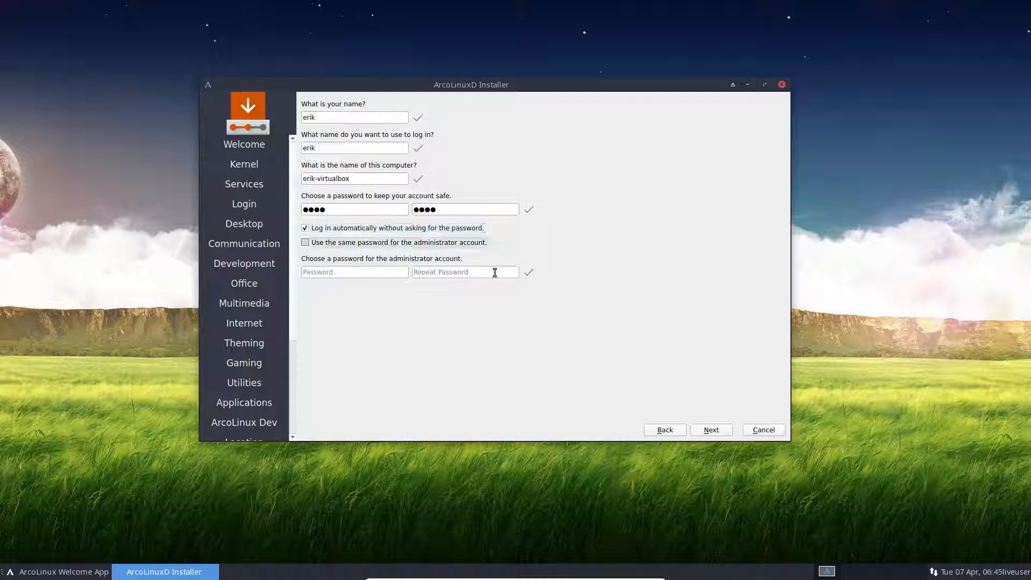
key(space)
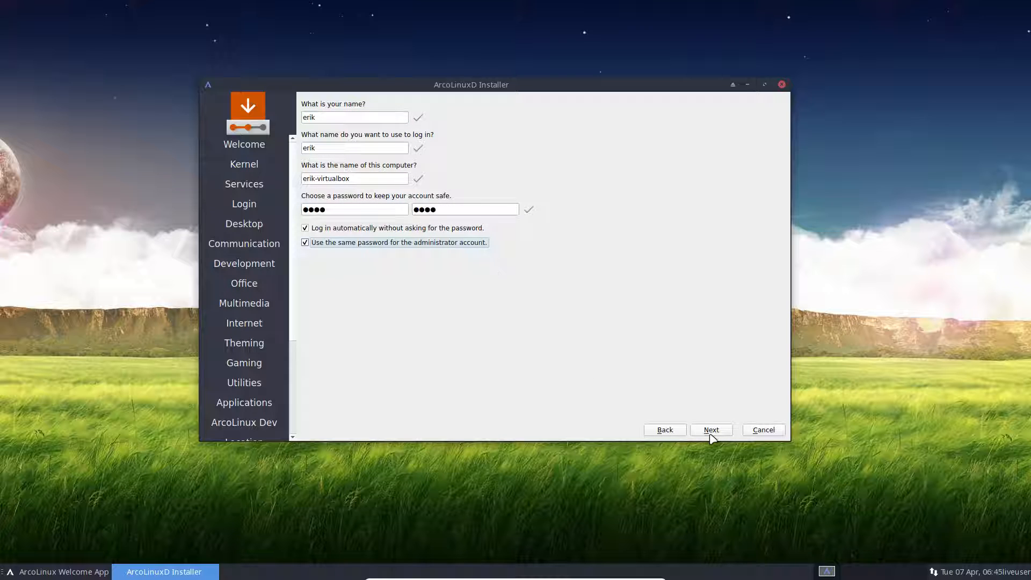
Install ArcoLinux and finish with Restart now ticked.
click(712, 433)
click(715, 430)
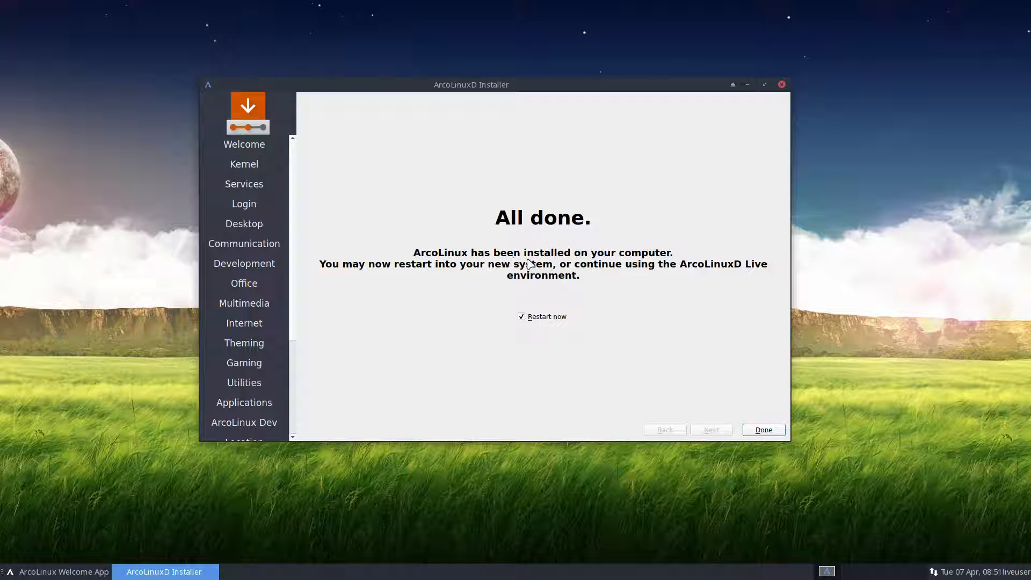
click(764, 430)
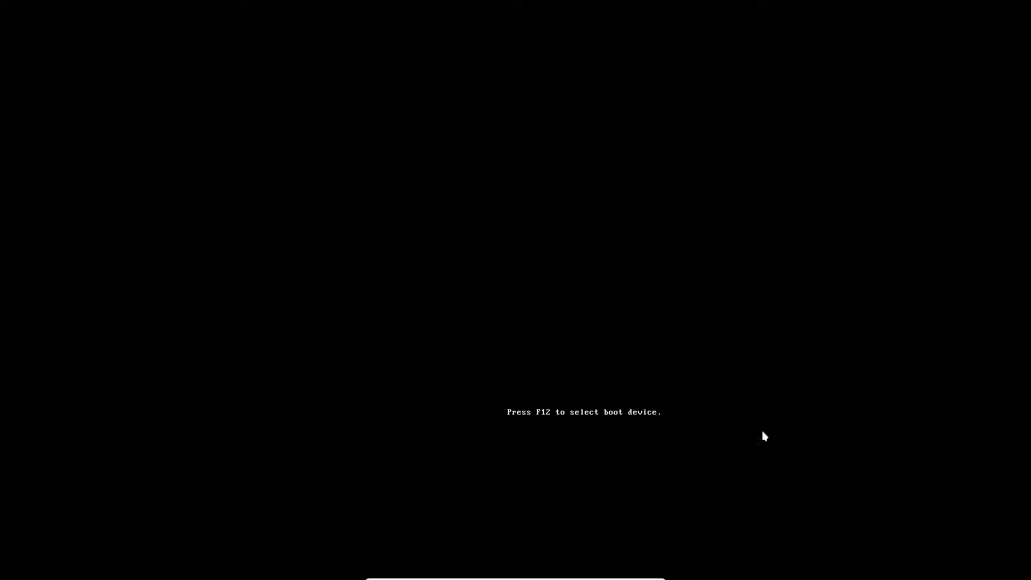
Boot the installed system via Boot existing OS and the default ArcoLinux Linux GRUB entry.
key(Down)
key(Down)
key(Down)
key(Down)
key(Down)
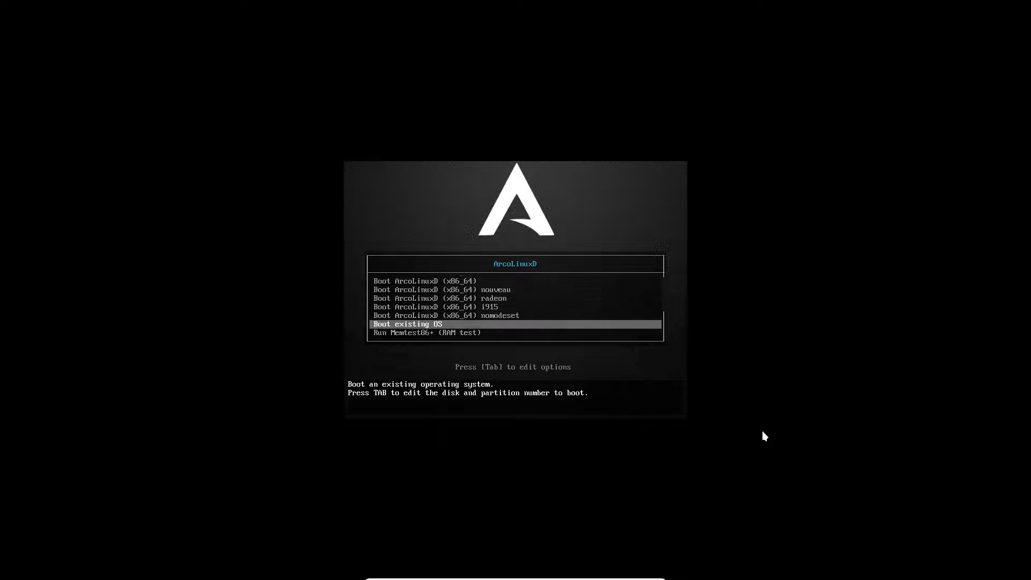
key(Return)
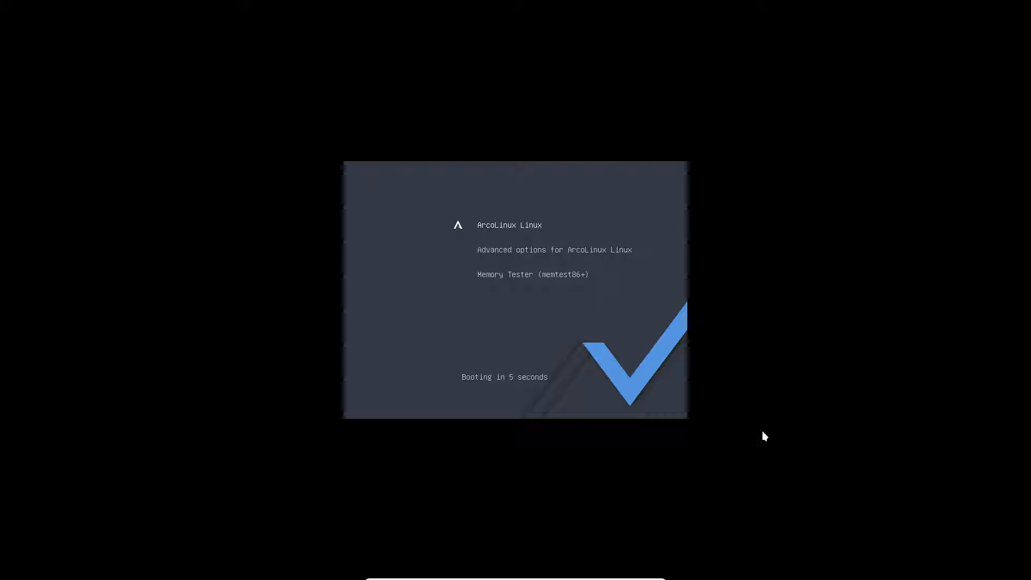
key(Return)
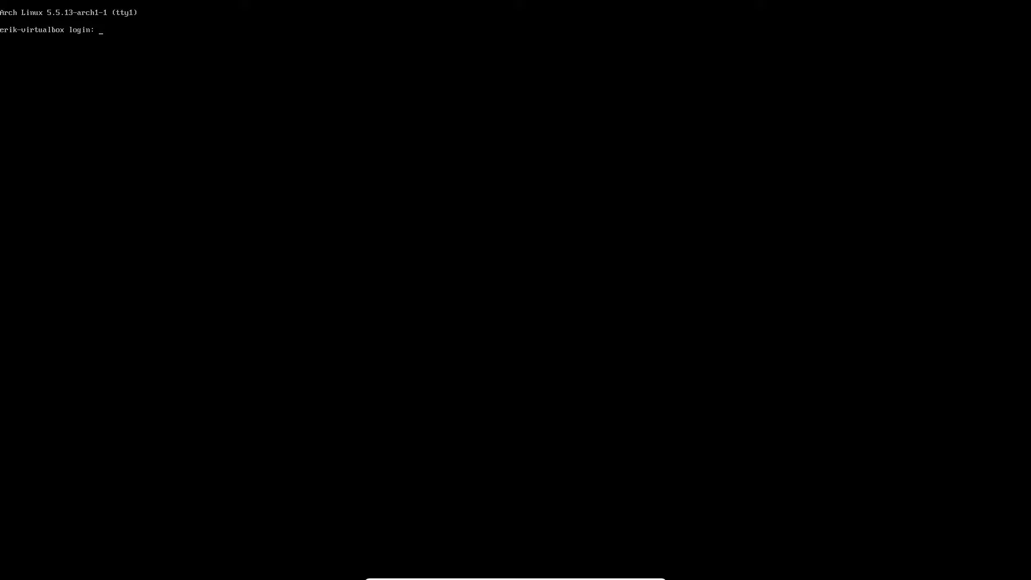
Log in at the tty1 prompt with the user's name and password.
text(erik)
key(Return)
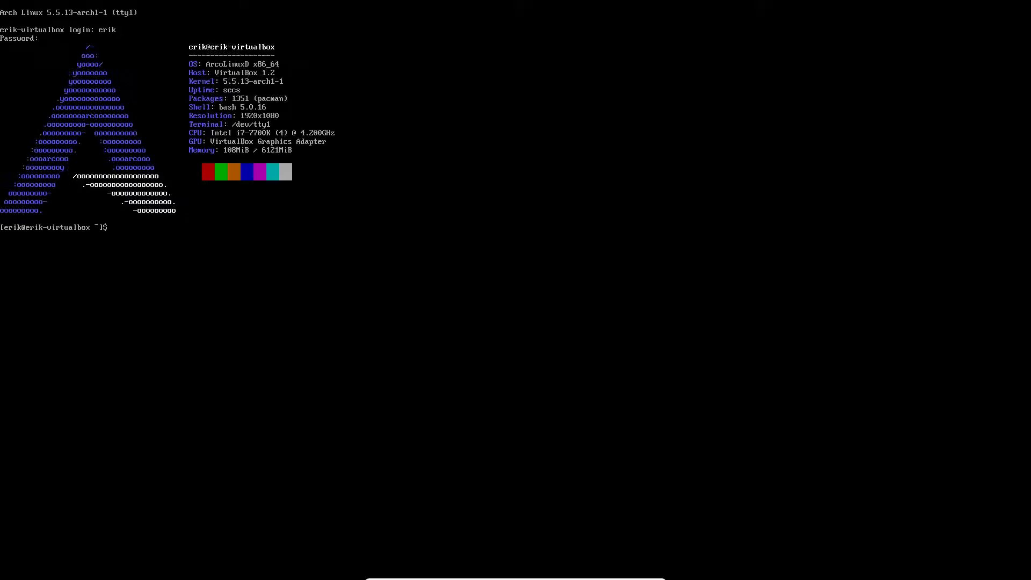
text(skel)
key(Return)
List /etc/skel with 'ls -al /etc/skel', showing .bash_logout, .bash_profile, .bashrc, .config and .screenrc.
text(/etc/skel)
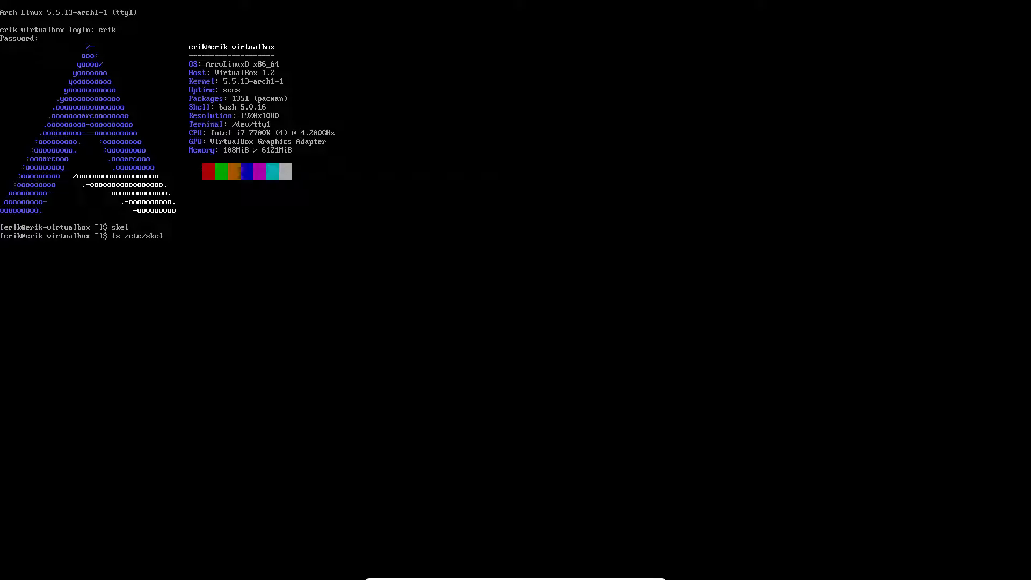
key(Return)
key(Up)
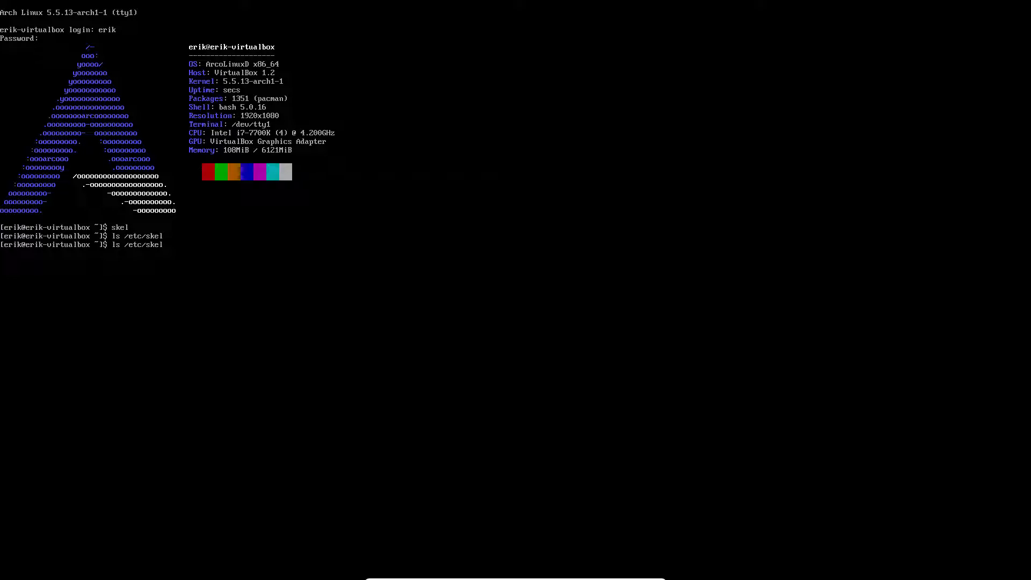
text(-al)
key(Return)
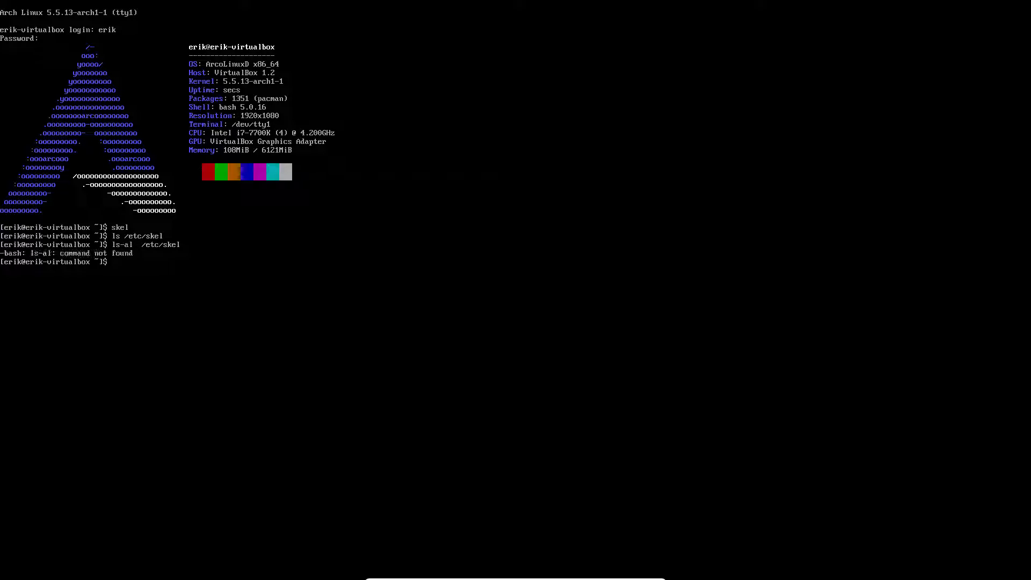
key(Up)
key(Return)
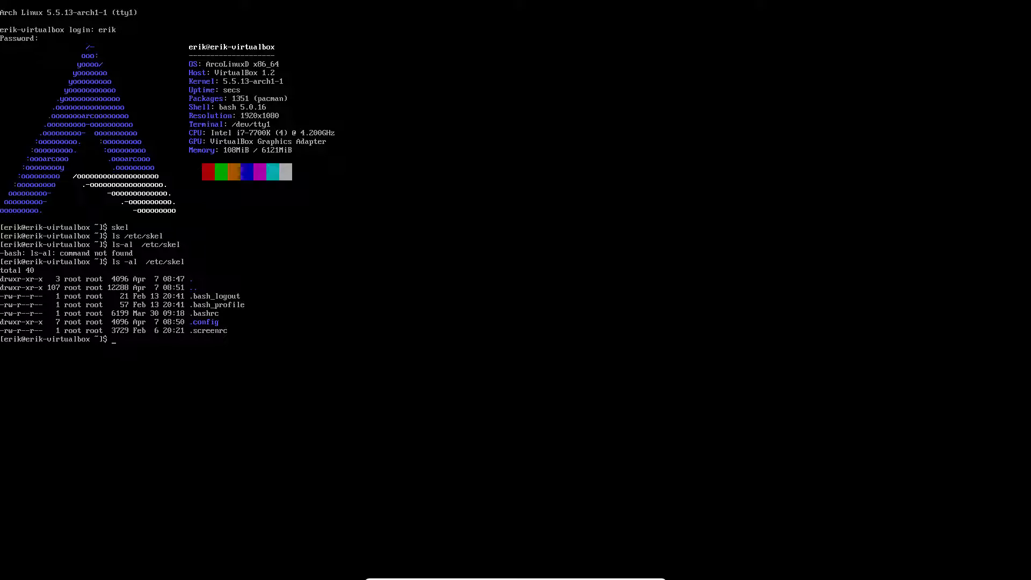
text(sudo systemc)
Run 'sudo systemctl enable lightdm' and authorize it with the sudo password.
text(tl enable)
text(ligth)
key(BackSpace)
key(BackSpace)
text(htdm)
key(Return)
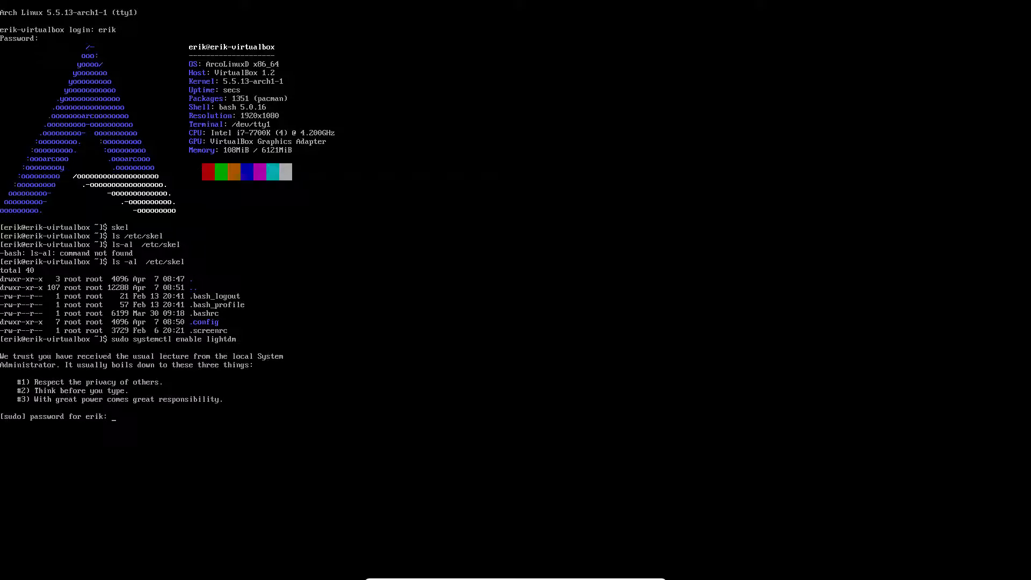
key(Return)
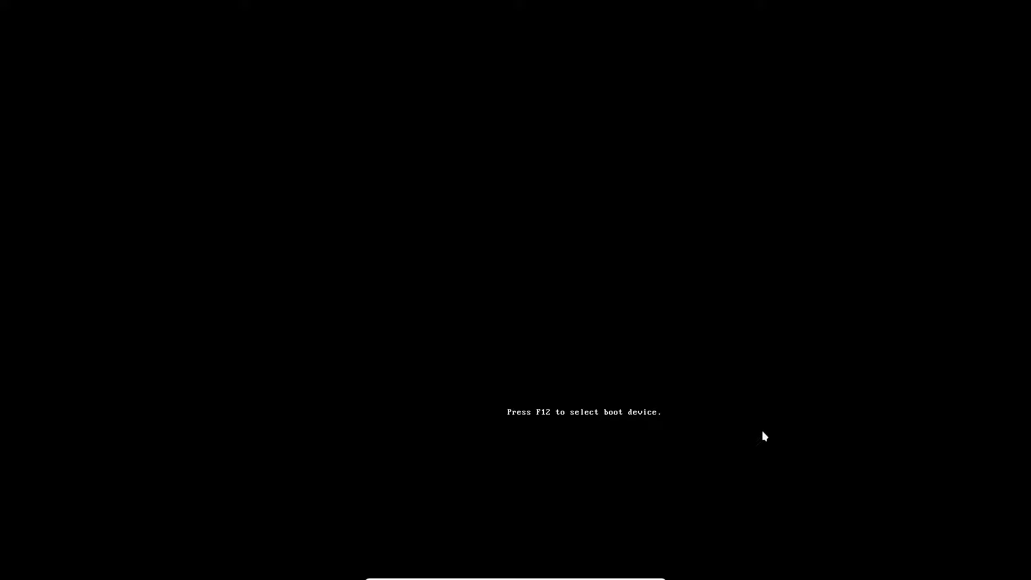
Boot the existing OS from the ArcoLinuxD menu and switch to the tty3 console.
key(Down)
key(Down)
key(Down)
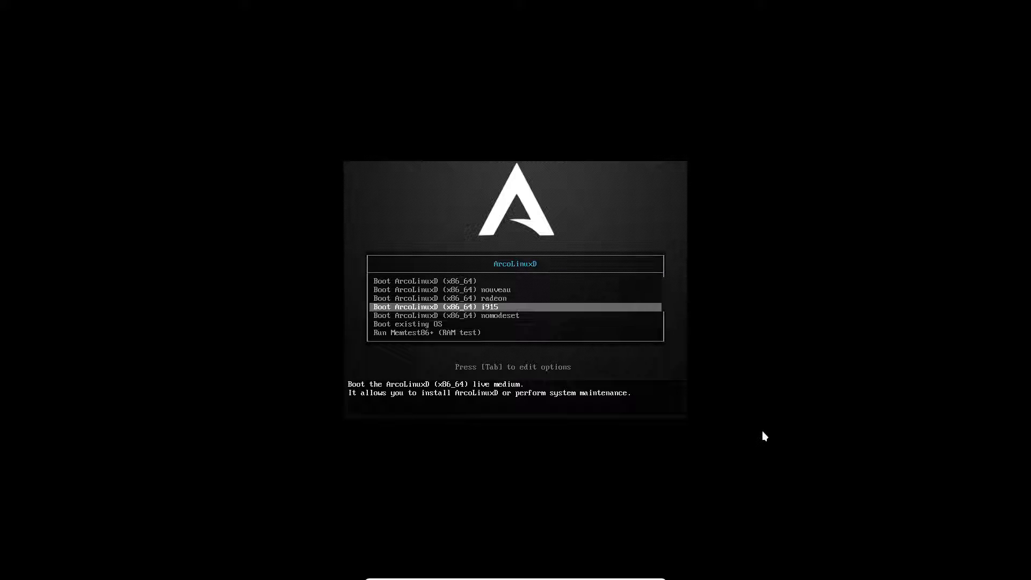
key(Down)
key(Down)
key(Return)
key(Return)
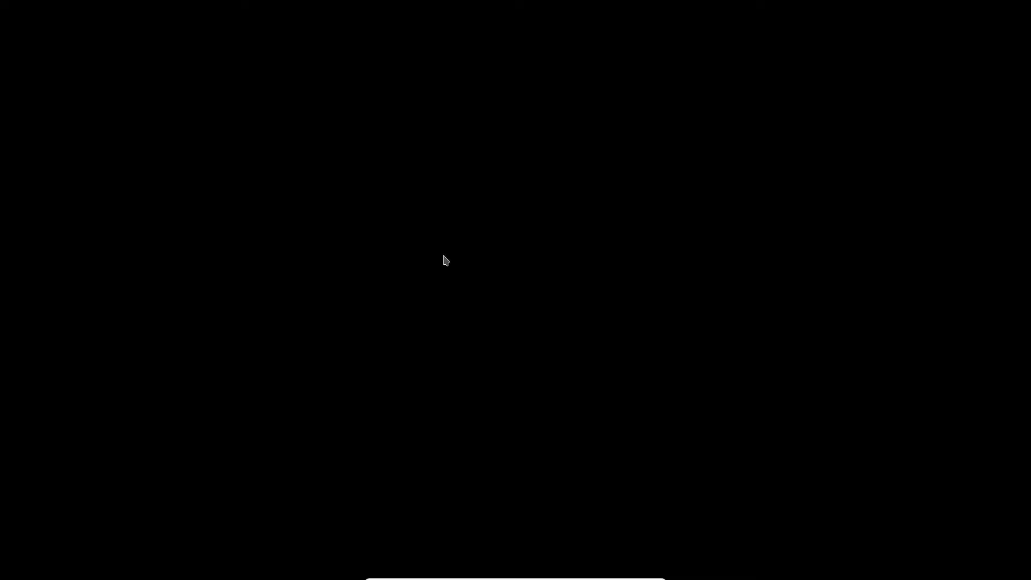
key(ctrl+alt+F3)
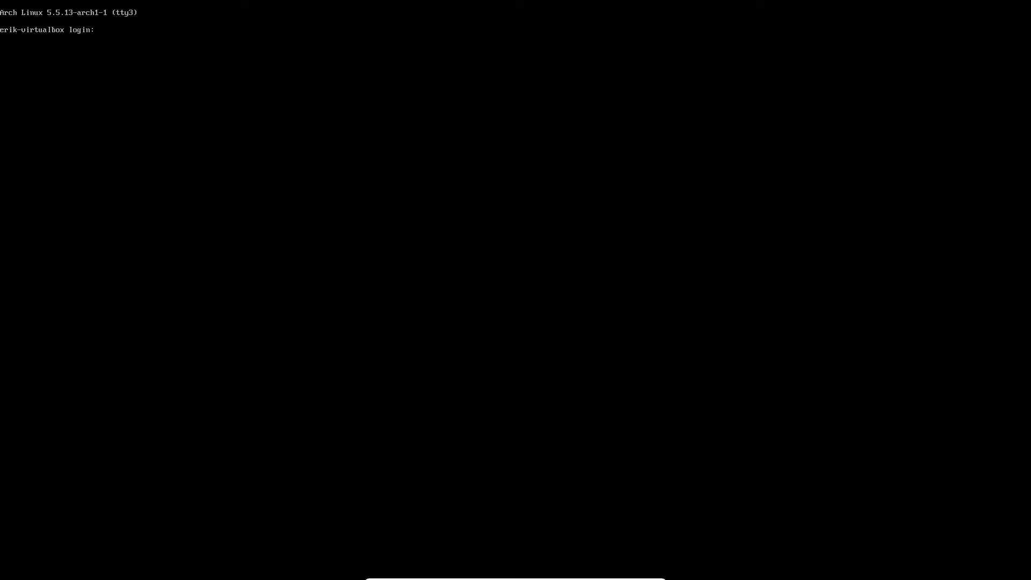
Log in on tty3 with the user account and run the 'update' command.
text(erik)
key(Return)
key(Return)
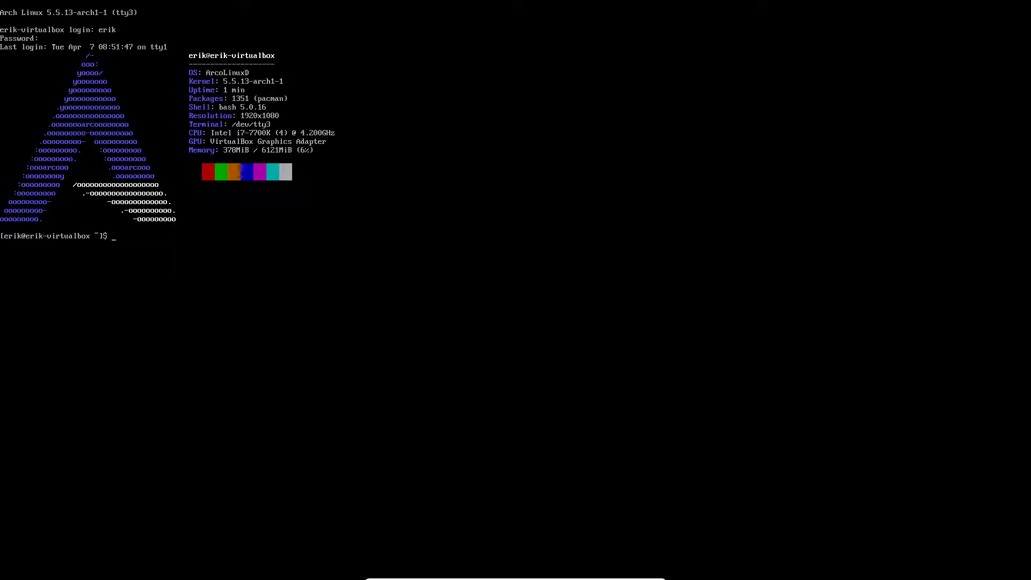
text(update)
key(Return)
key(Return)
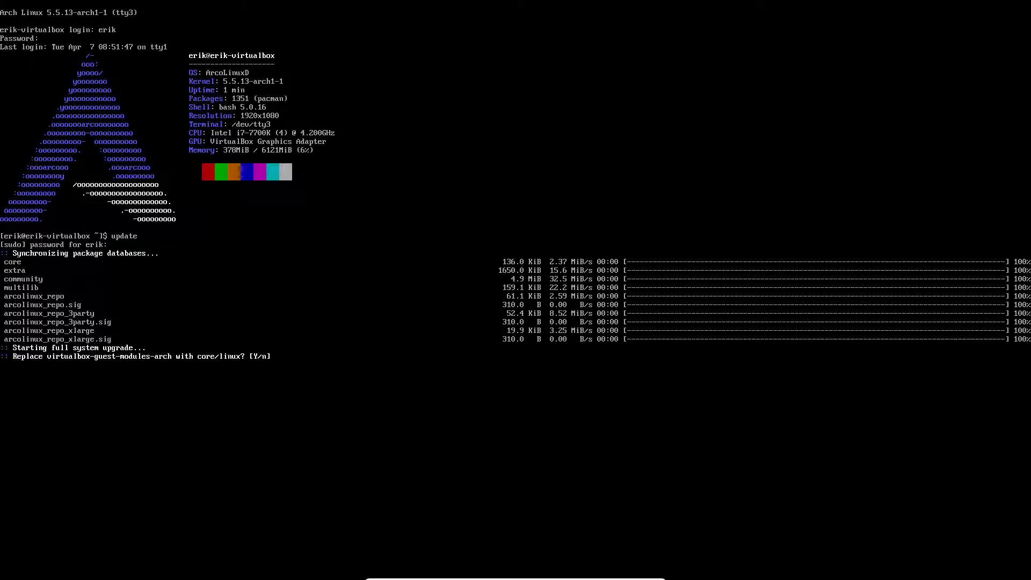
Accept replacing virtualbox-guest-modules-arch, install the 37 upgrades, then run 'upall'.
key(Return)
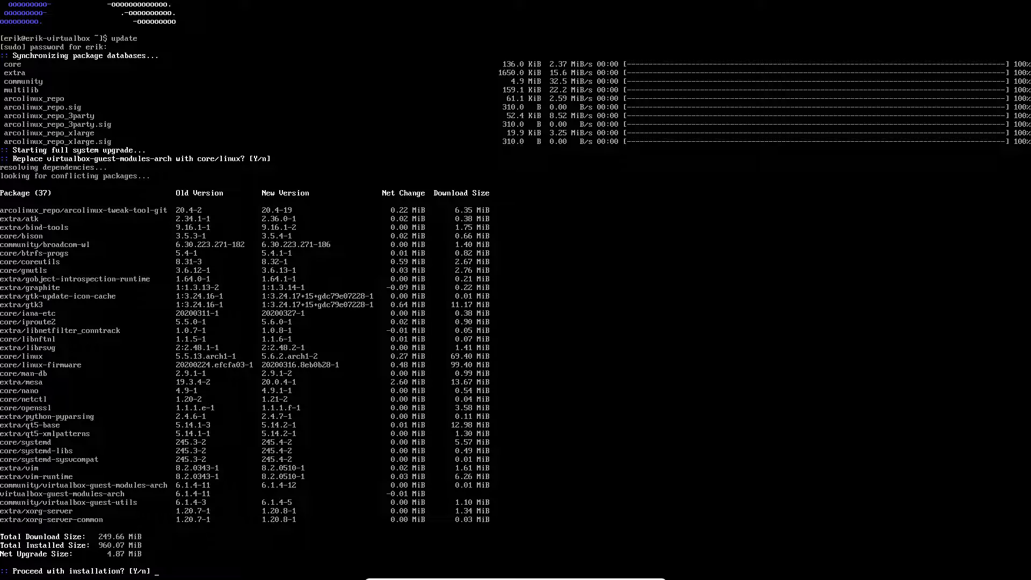
key(Return)
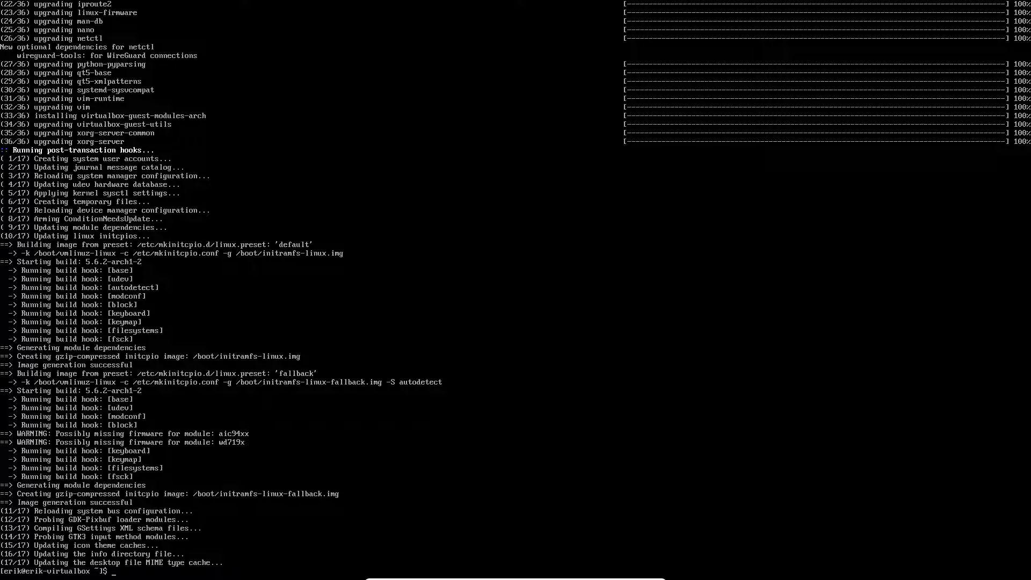
text(upall)
key(Return)
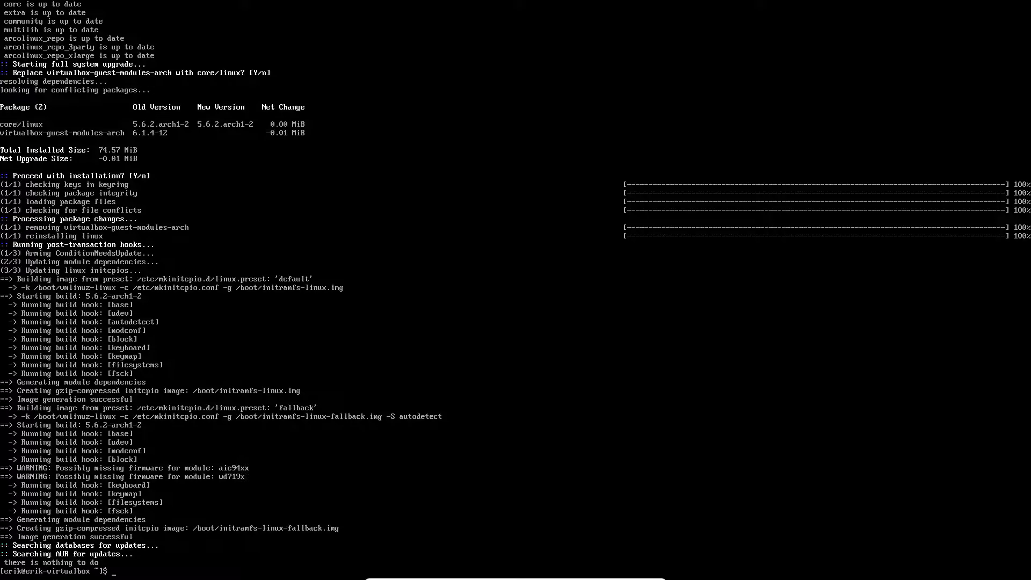
Run 'upall' again to confirm nothing remains, then reboot with 'sr'.
text(upall)
key(Return)
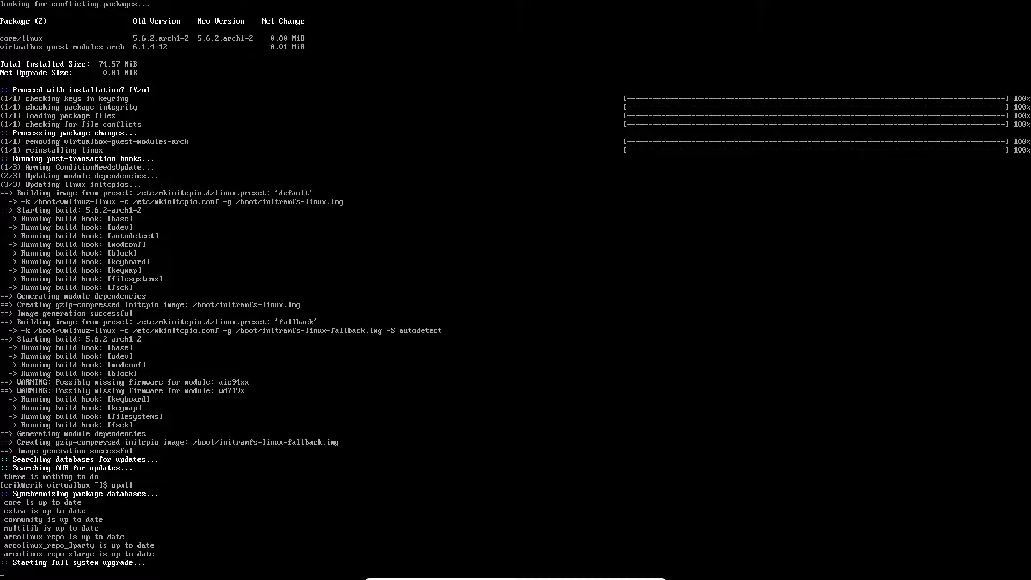
text(sr)
key(Return)
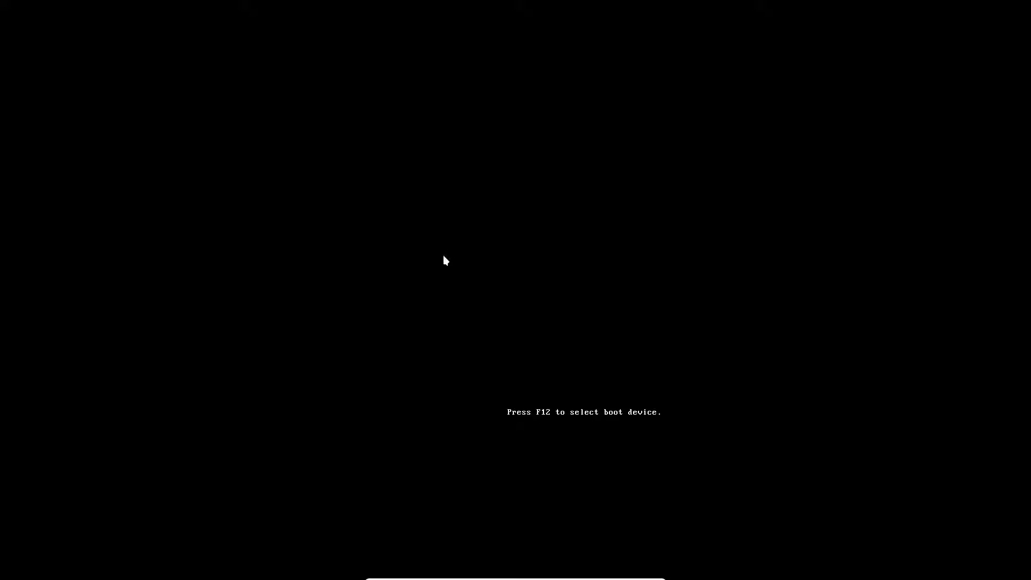
Choose 'Boot existing OS' in the ArcoLinuxD boot menu to start the installed system.
key(Down)
key(Down)
key(Down)
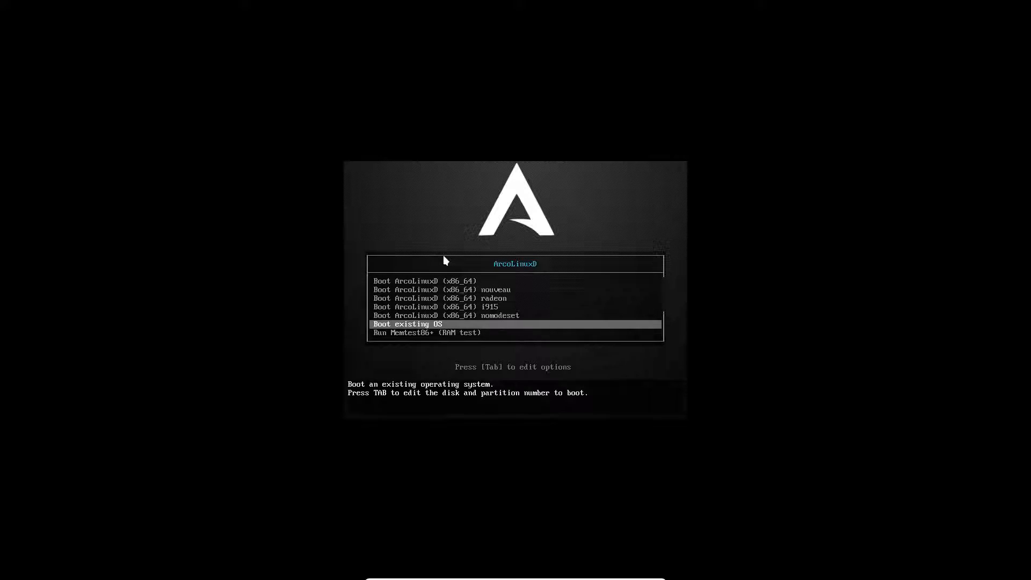
key(Return)
key(Return)
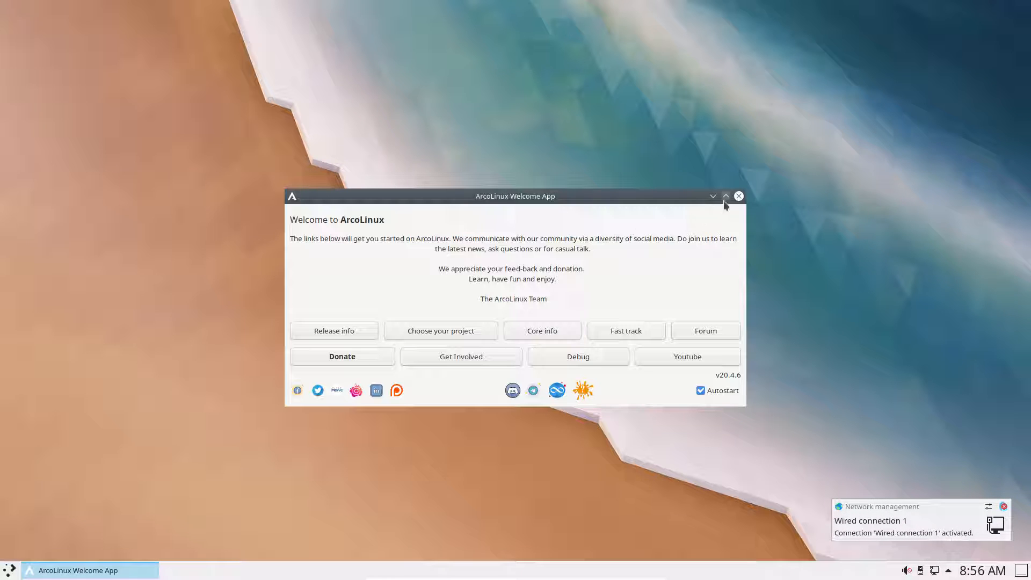
Turn off the Welcome App's Autostart, close it, and browse the launcher's sections.
click(701, 390)
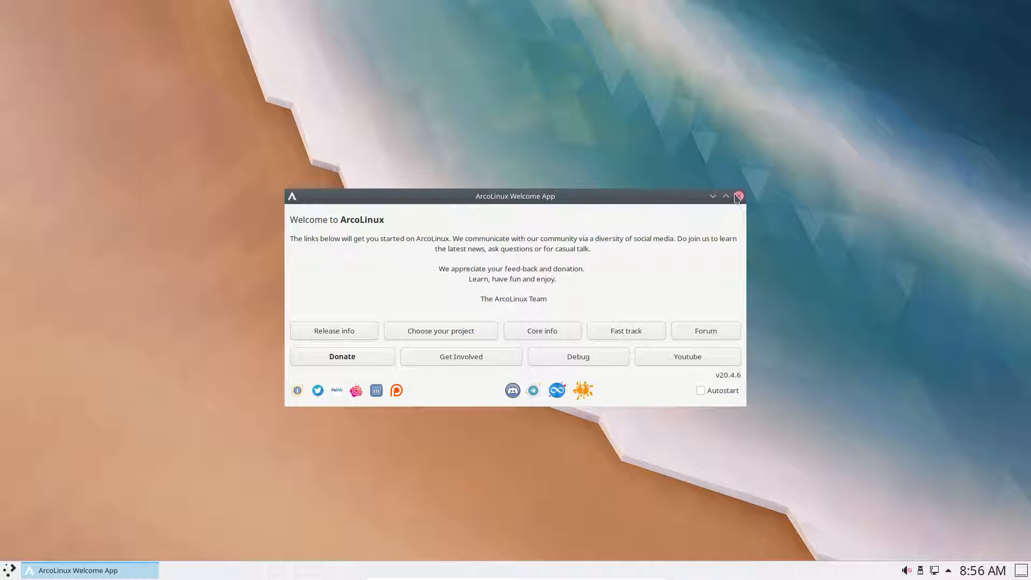
click(738, 196)
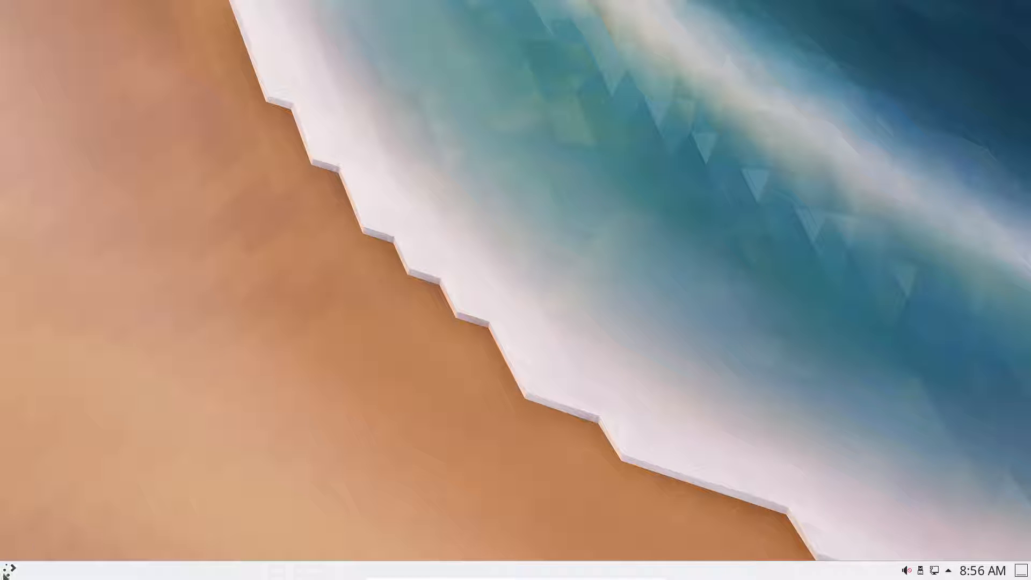
click(8, 570)
click(72, 539)
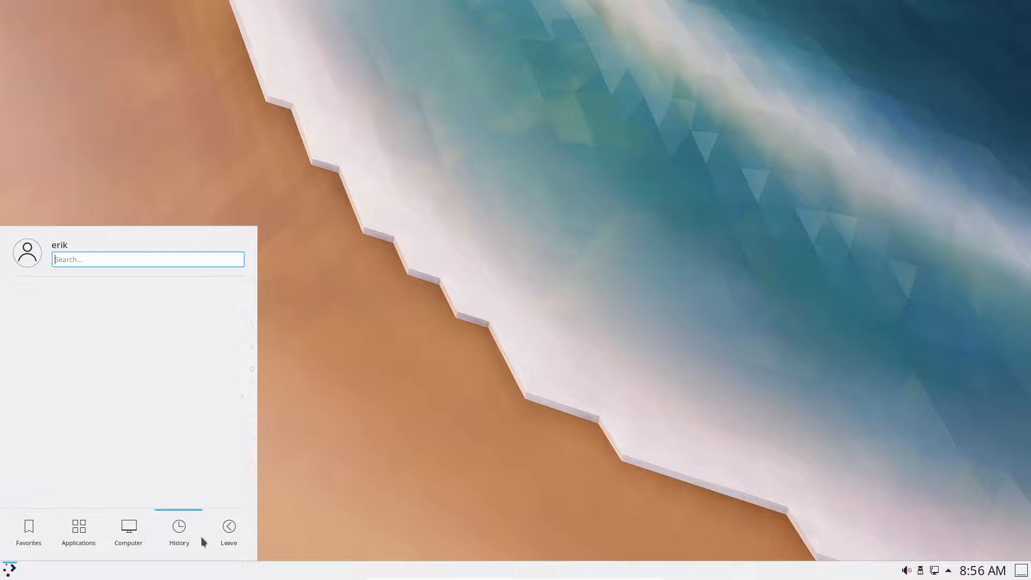
mouse_move(228, 538)
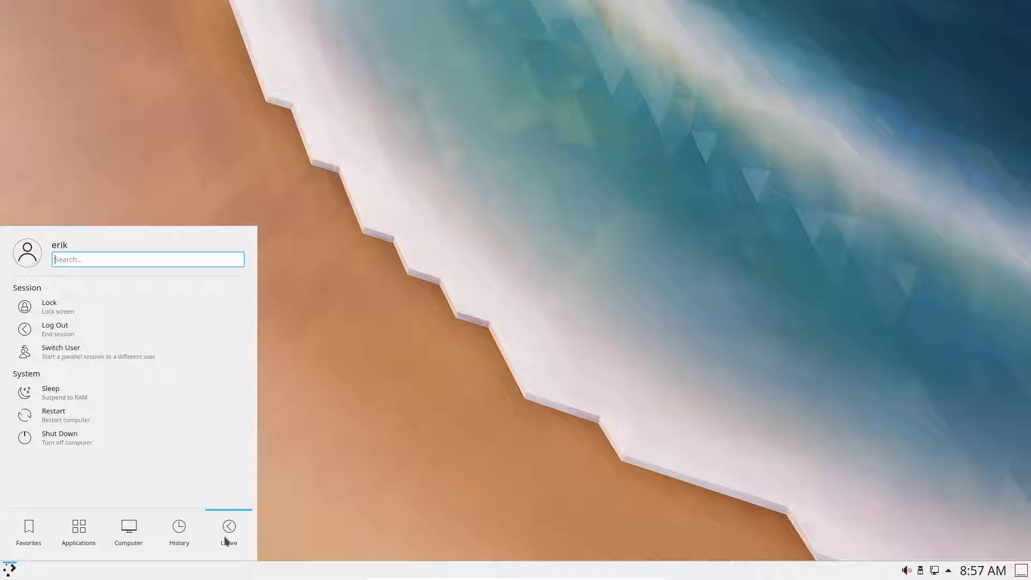
click(329, 453)
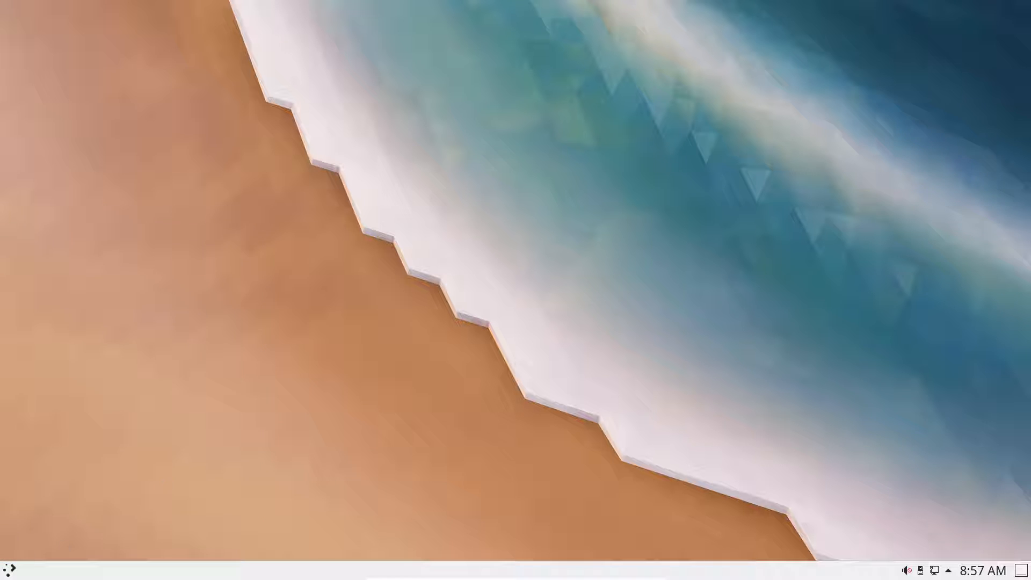
Launch System Settings from the Kickoff launcher's Favorites.
click(12, 571)
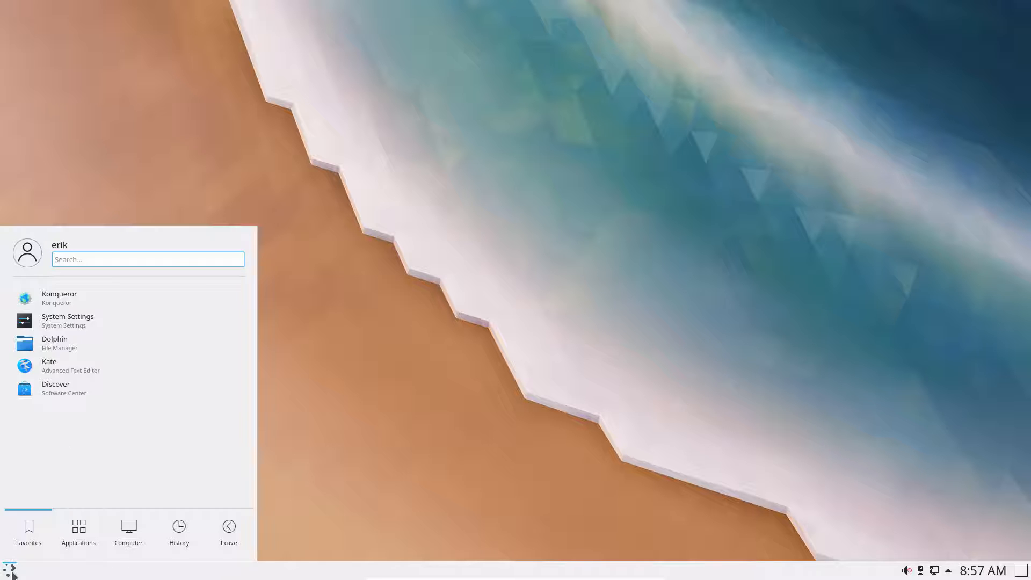
click(110, 533)
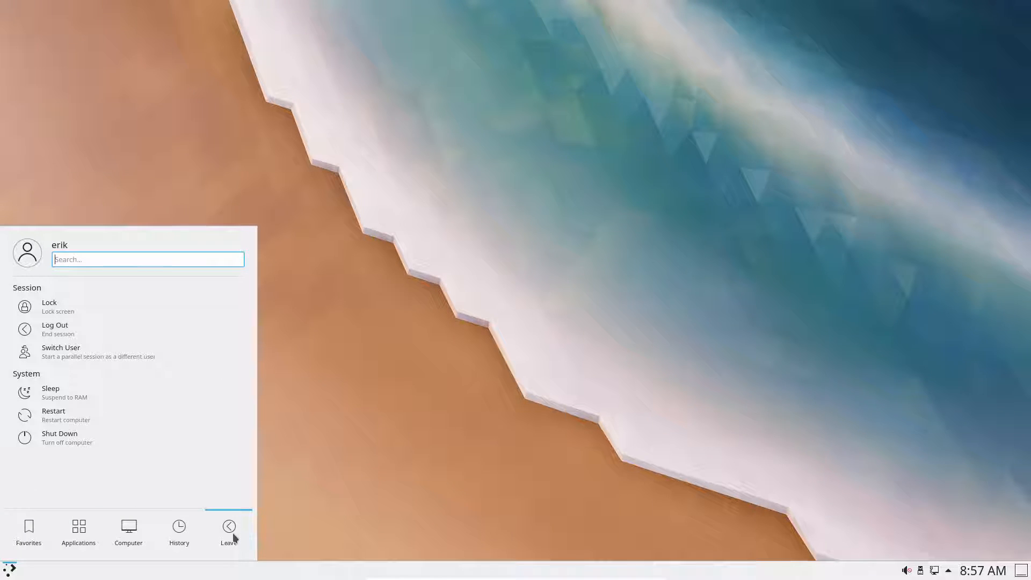
click(369, 398)
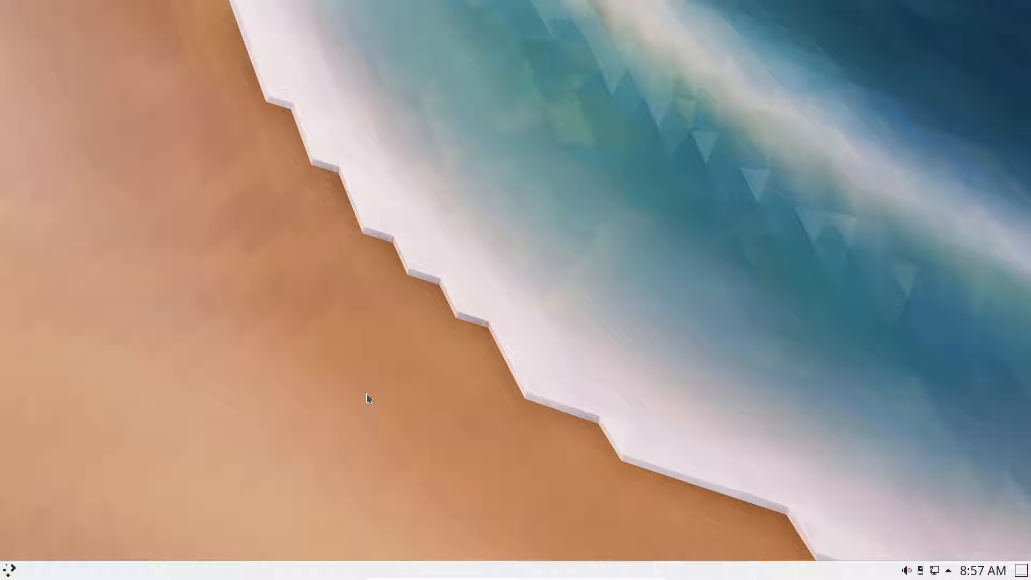
click(9, 570)
click(65, 330)
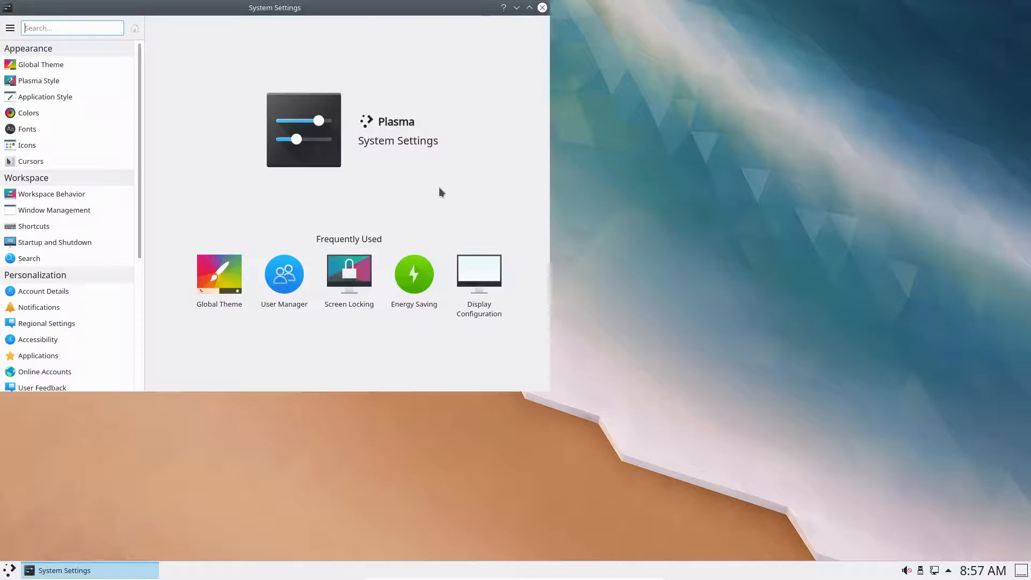
Maximize System Settings and open Get New Global Themes from the Global Theme page.
double_click(363, 14)
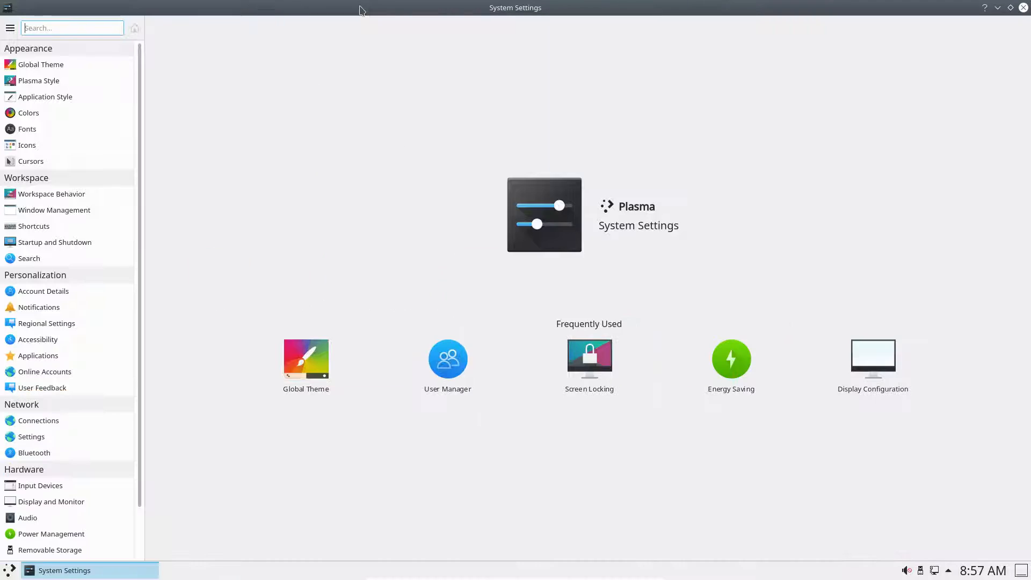
click(41, 68)
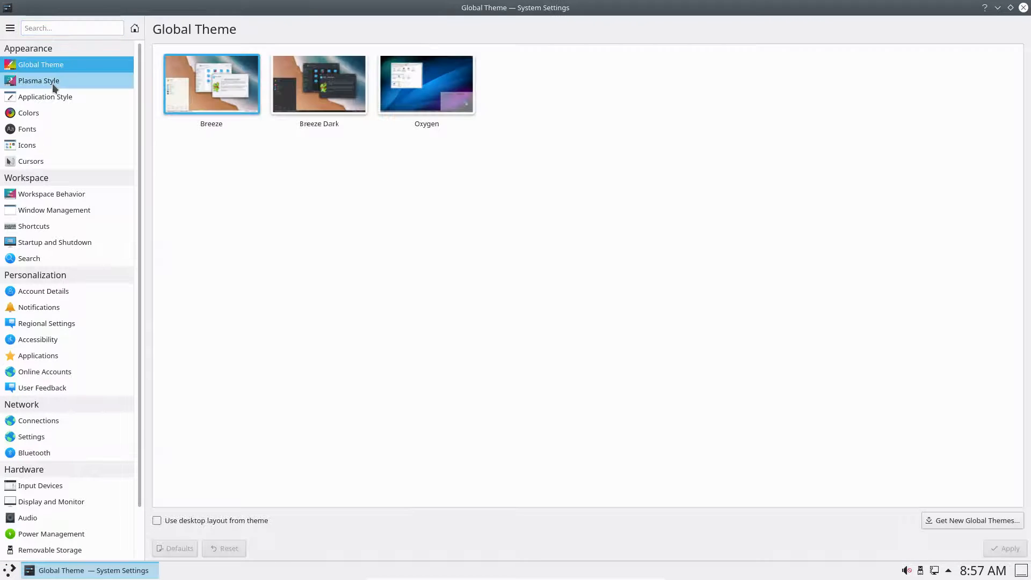
click(53, 82)
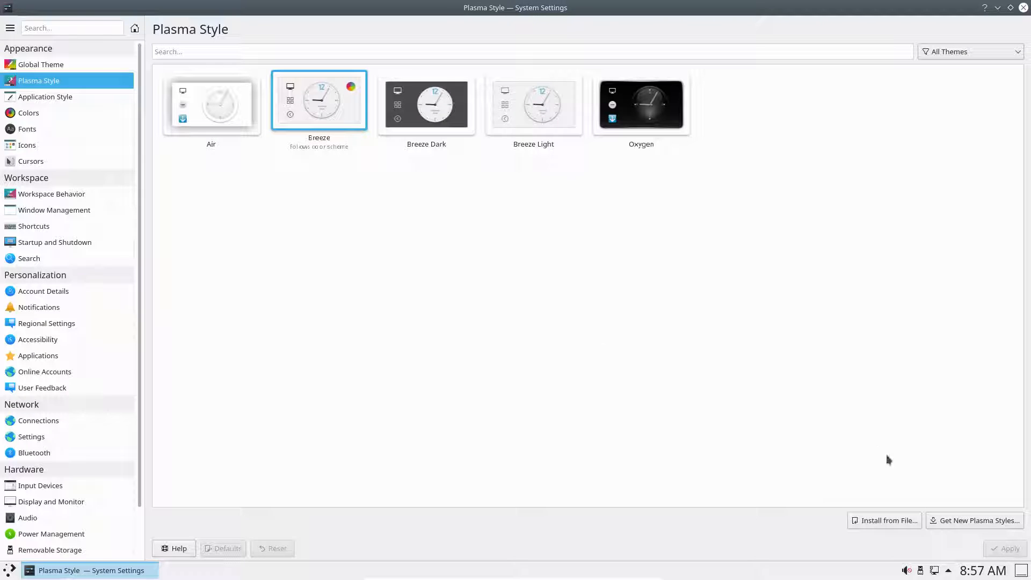
click(116, 67)
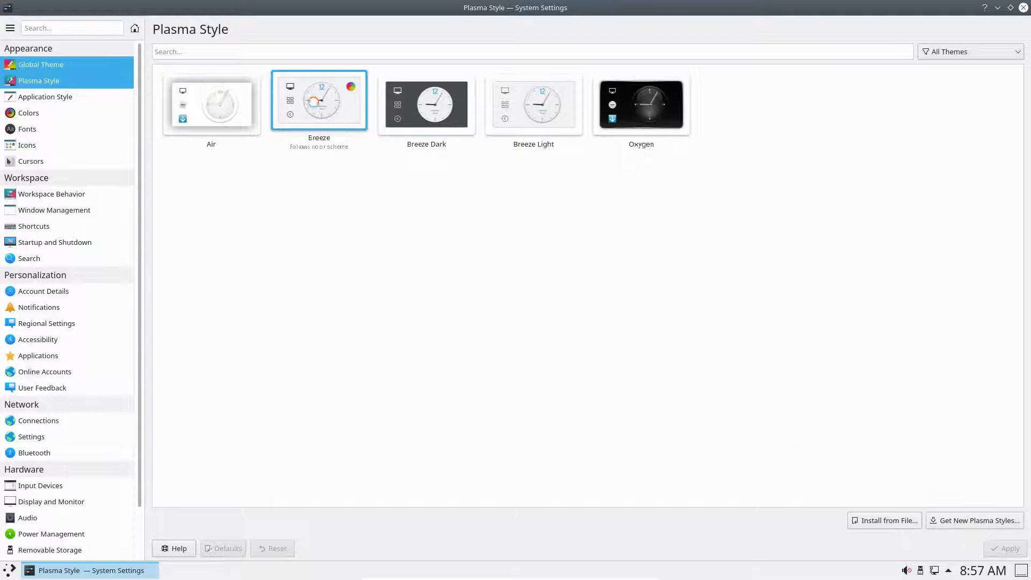
click(977, 521)
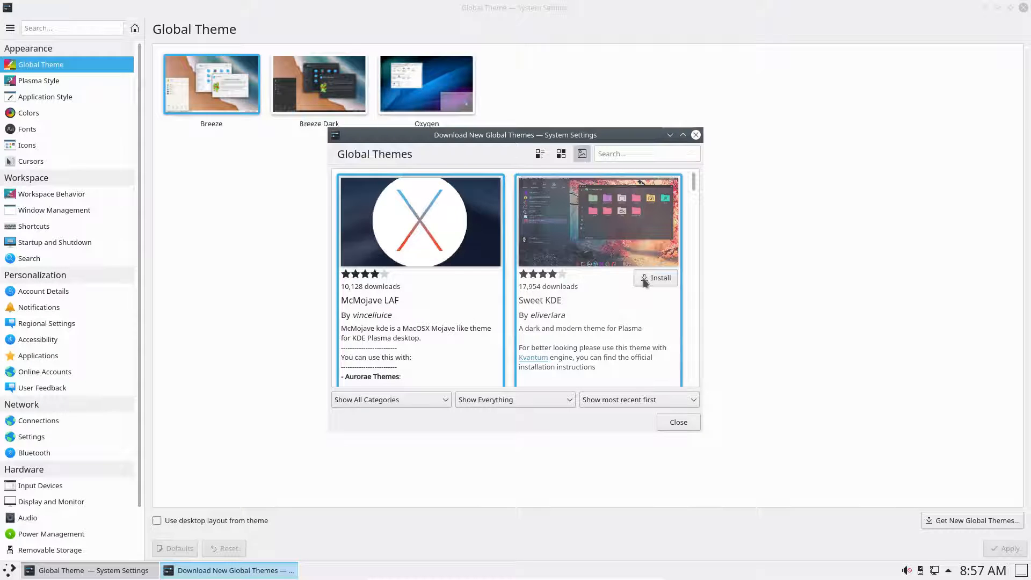
Install the Sweet KDE global theme and sort the download list by highest rating.
click(646, 279)
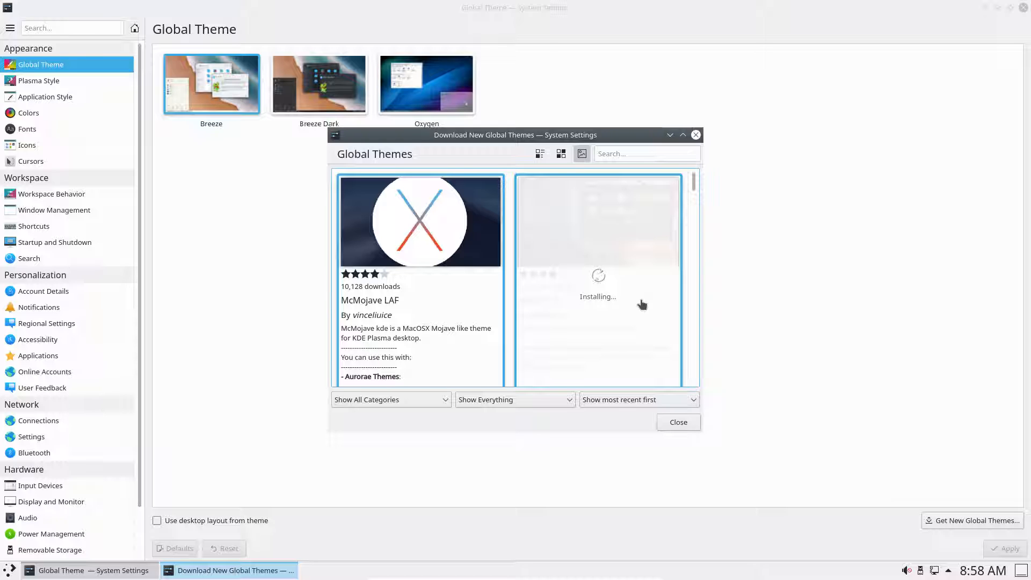
scroll(607, 257, down, 2)
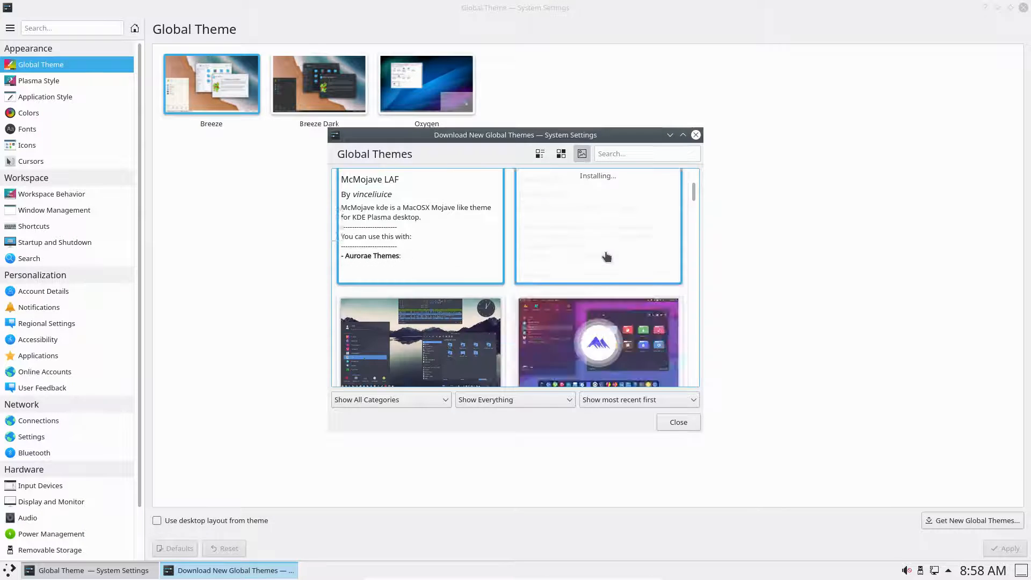
scroll(606, 252, down, 6)
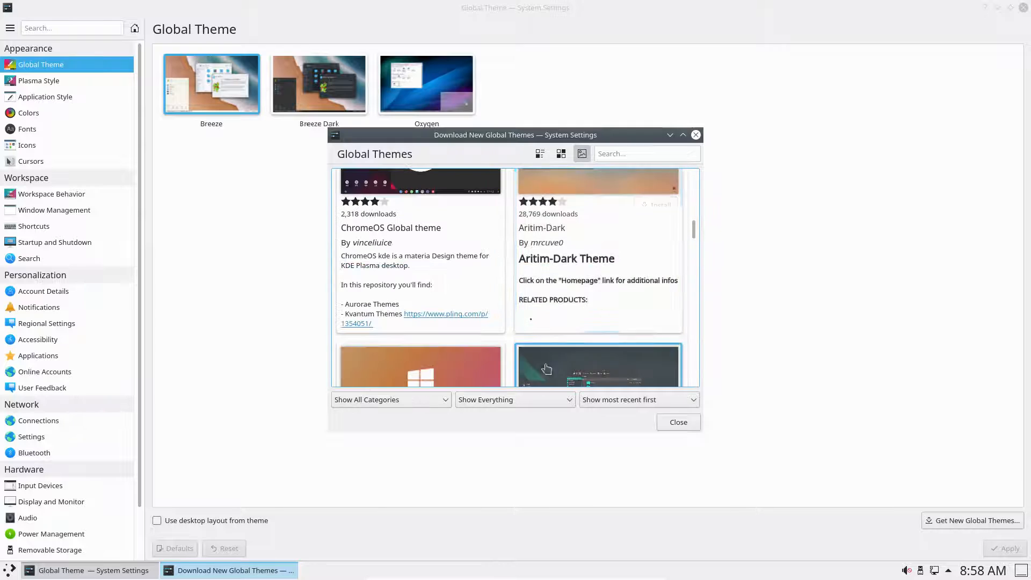
click(428, 401)
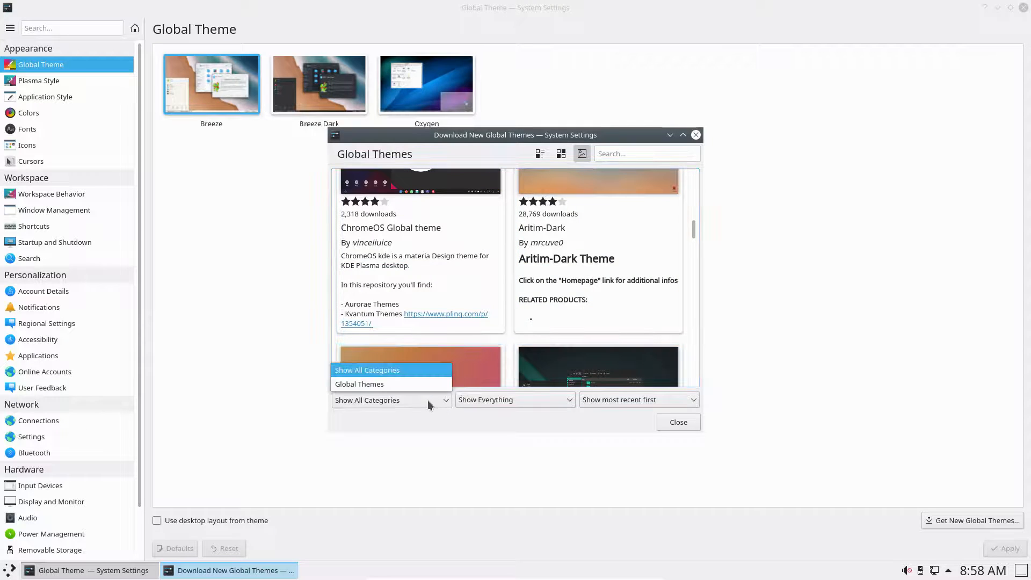
click(484, 402)
click(621, 409)
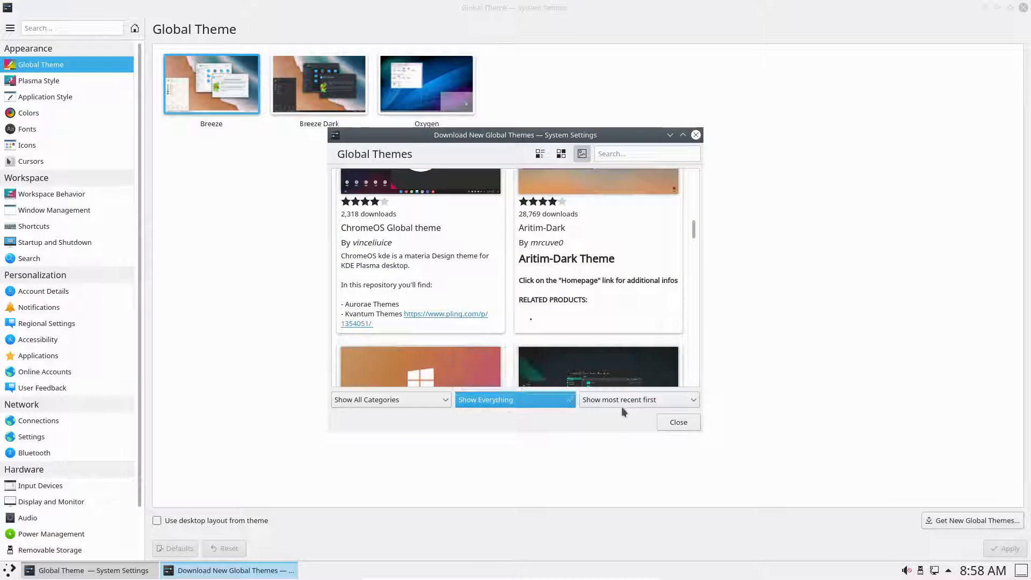
click(621, 407)
click(640, 369)
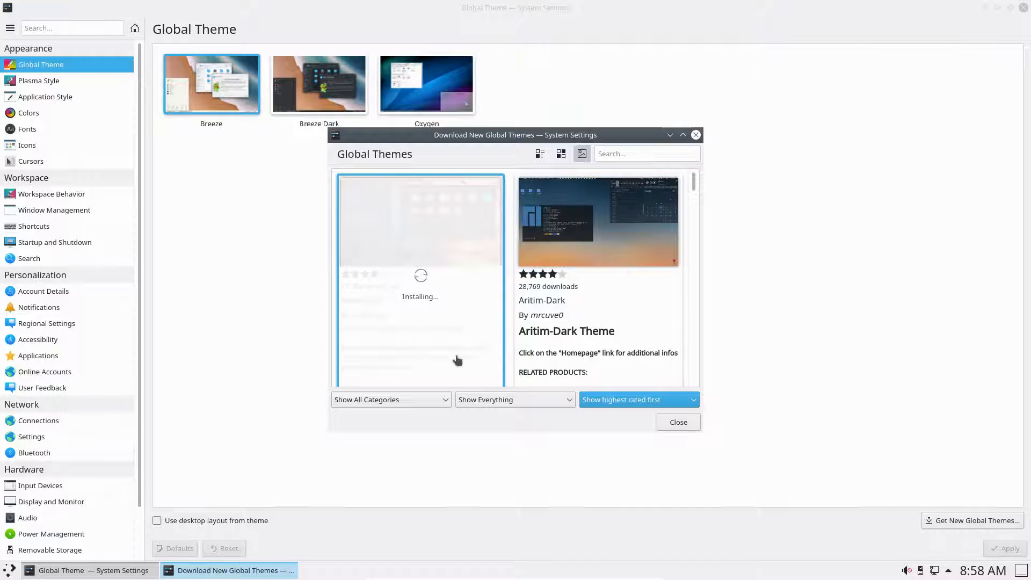
Install Aritim-Dark, authorise with the admin password, and select the Sweet theme.
mouse_move(557, 348)
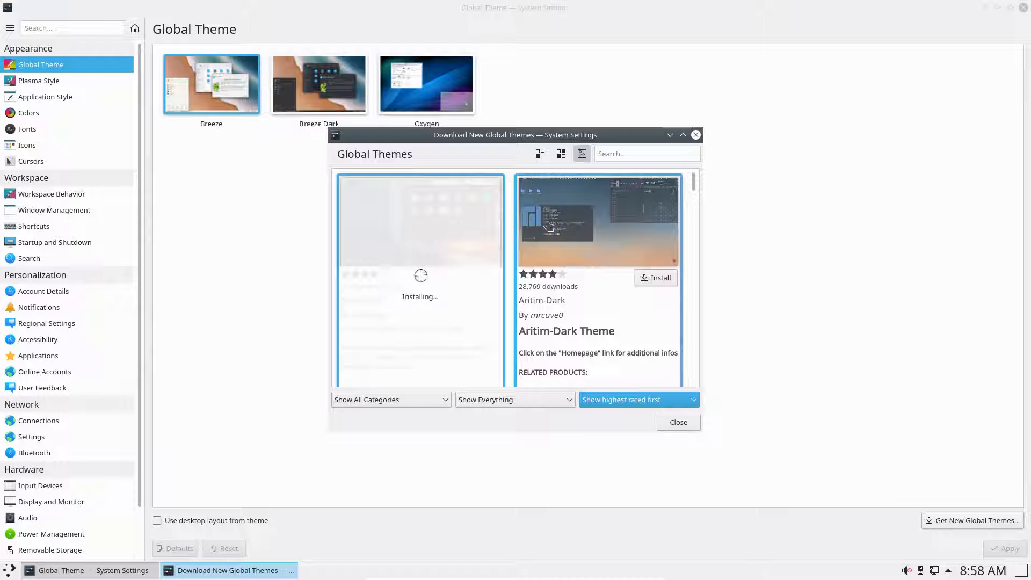
click(652, 278)
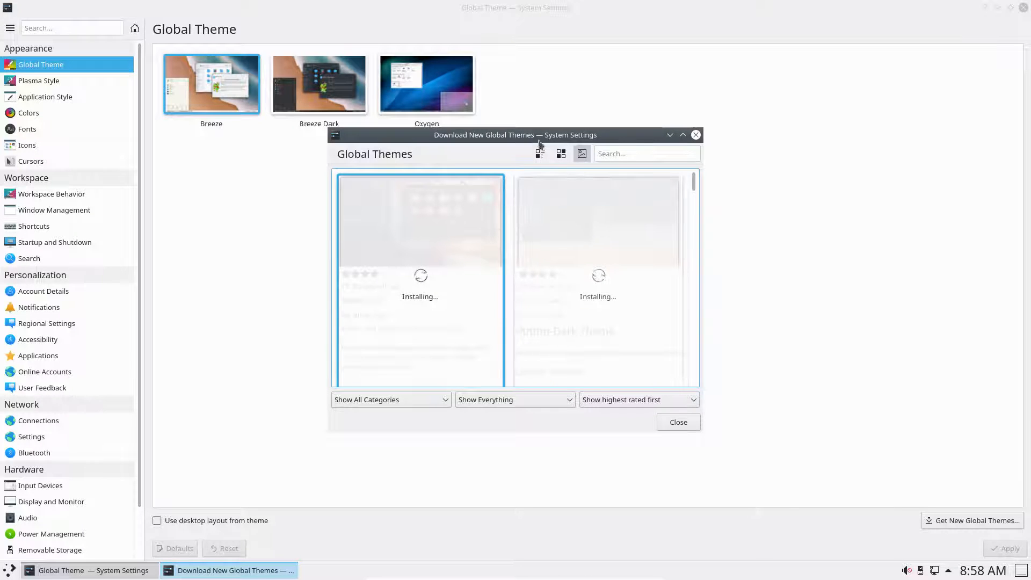
drag(540, 144, 797, 144)
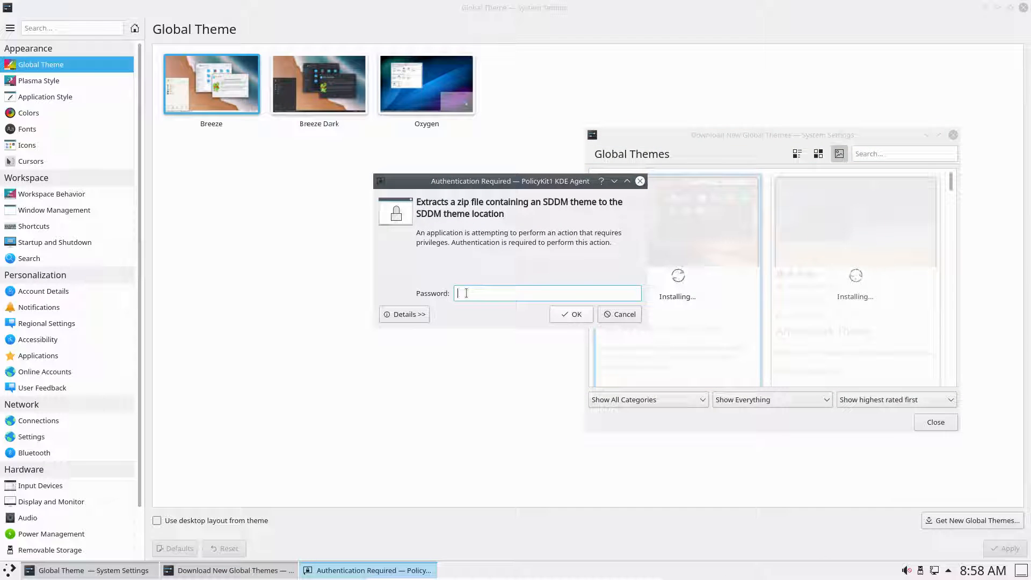
text(********)
key(Return)
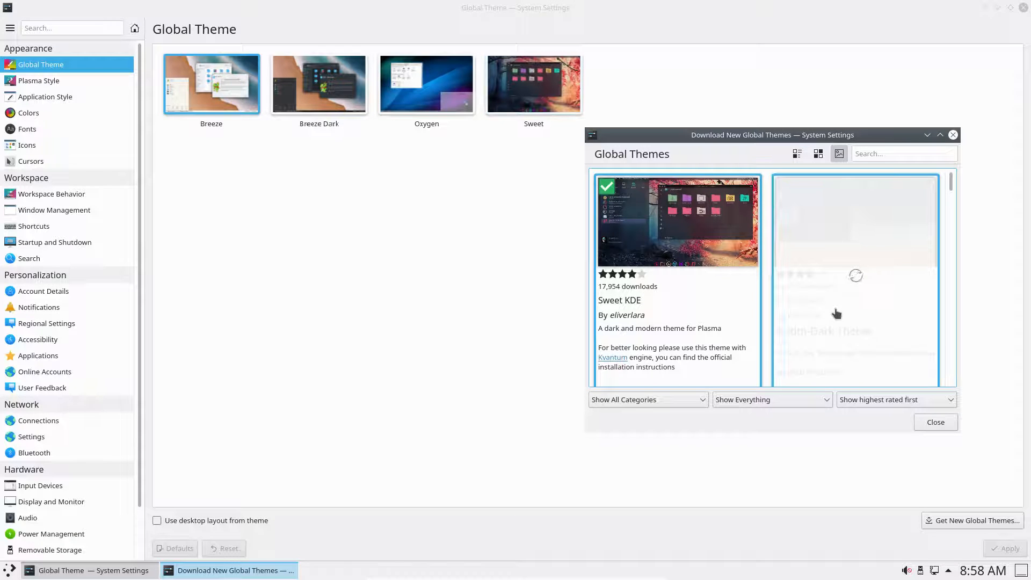
drag(788, 137, 407, 215)
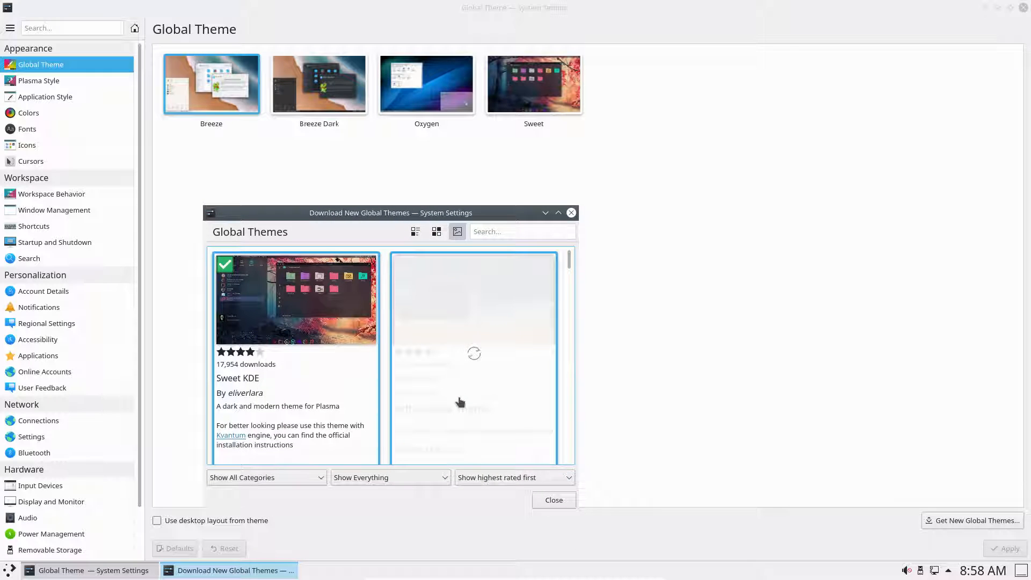
click(534, 83)
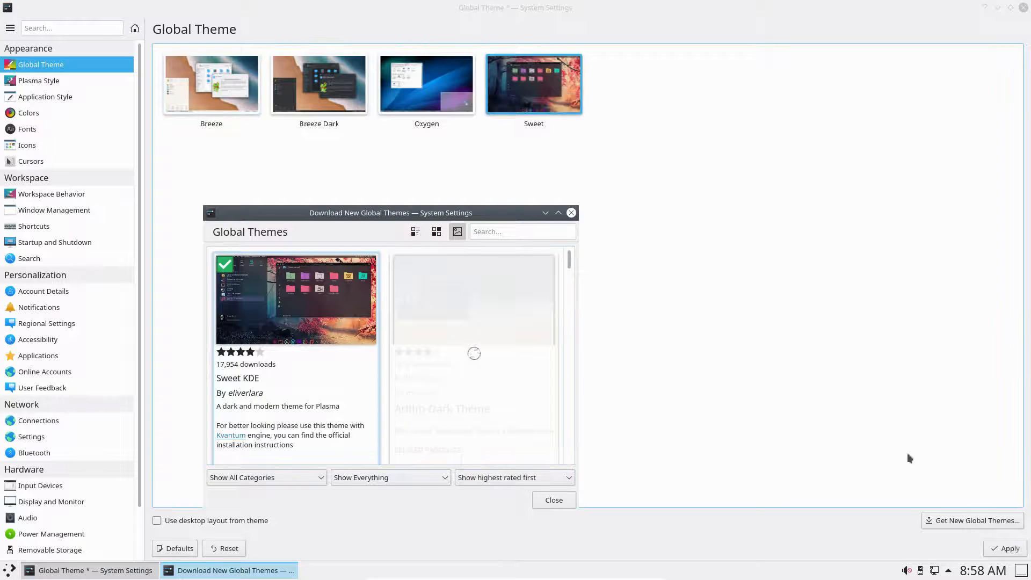
Apply the Sweet global theme and close the theme download window.
click(1022, 548)
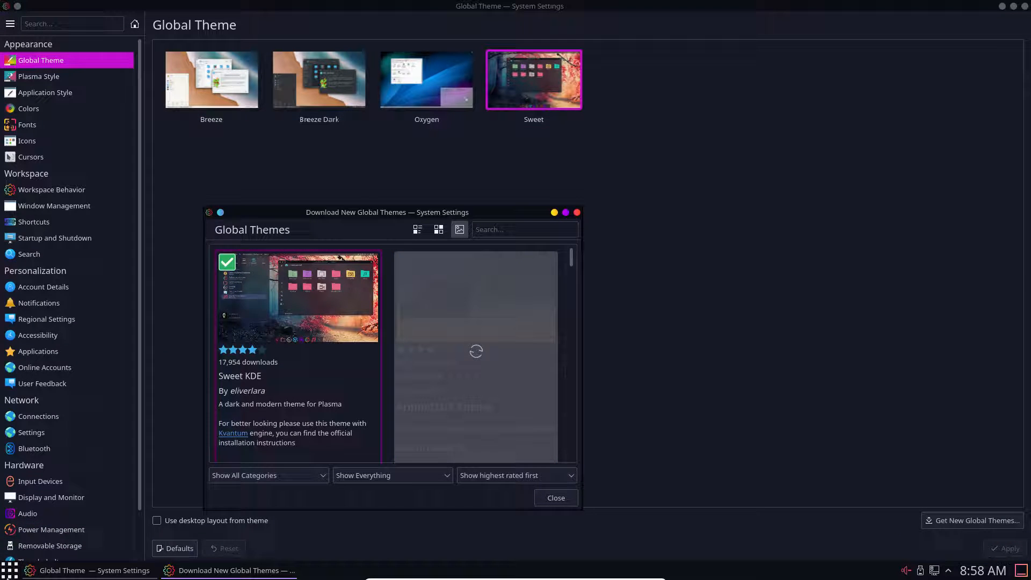
click(10, 571)
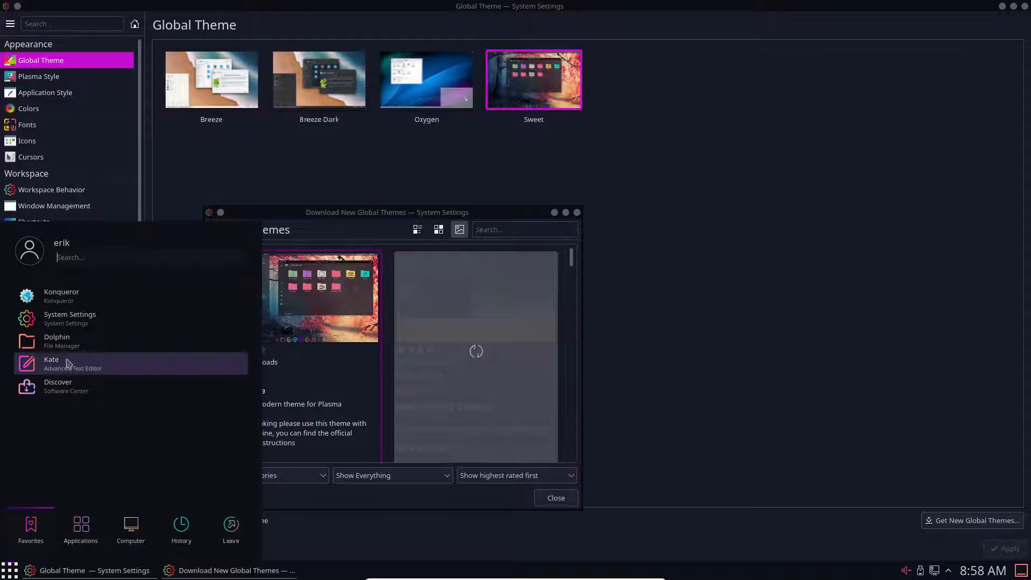
click(69, 538)
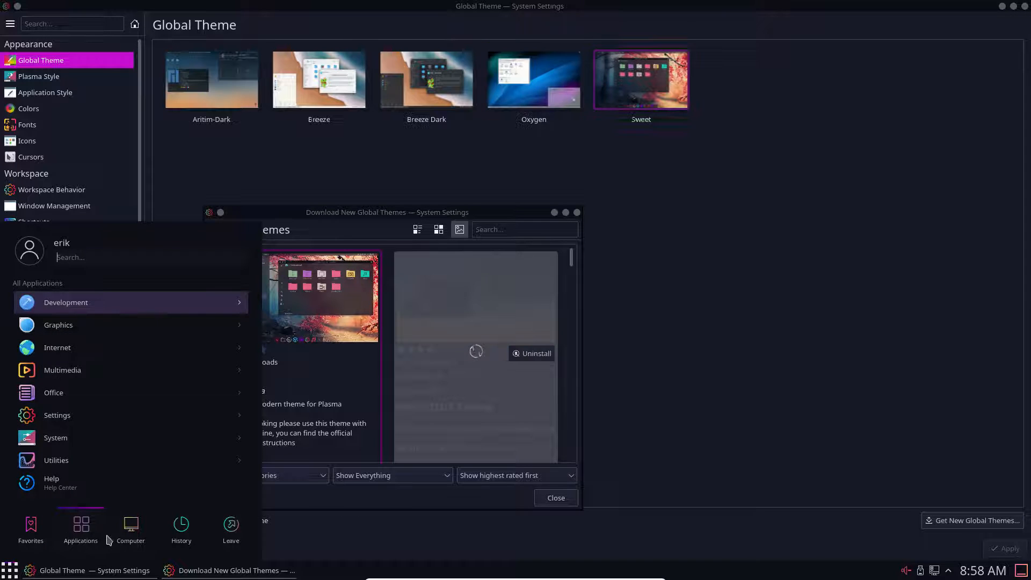
click(704, 430)
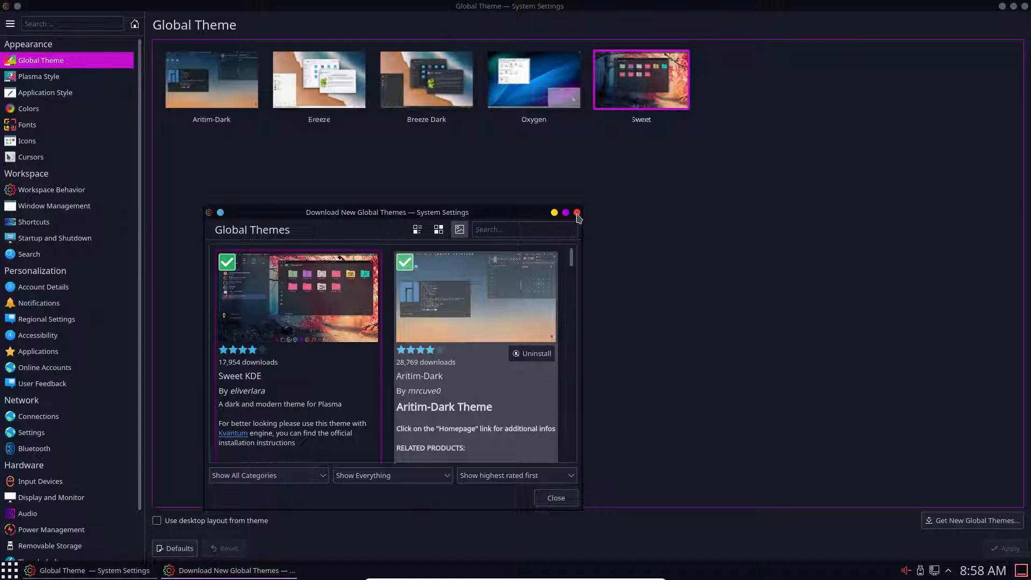
click(577, 212)
Apply Aritim-Dark, briefly switch to Breeze, then reapply Aritim-Dark as the global theme.
click(199, 91)
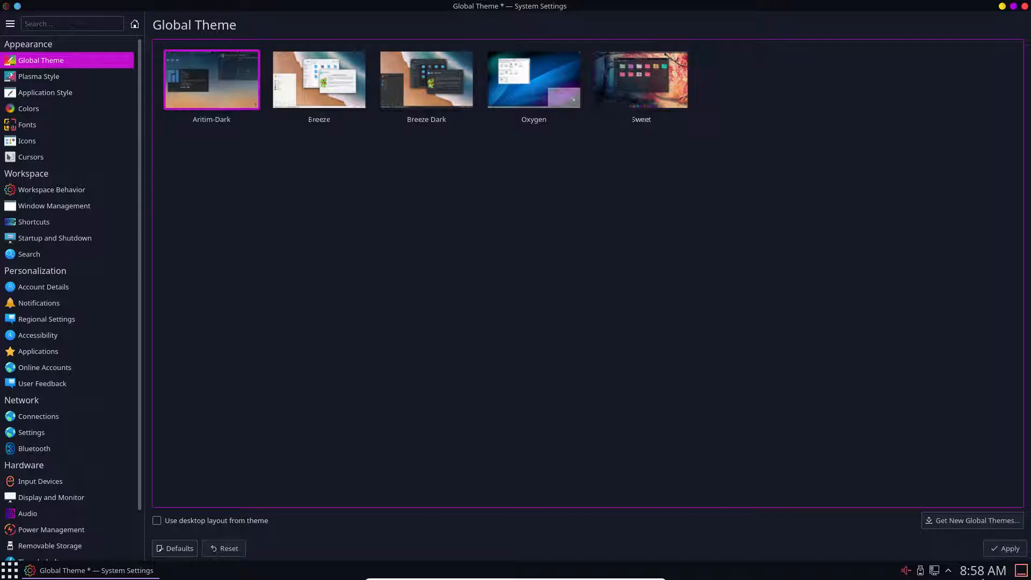
click(1008, 549)
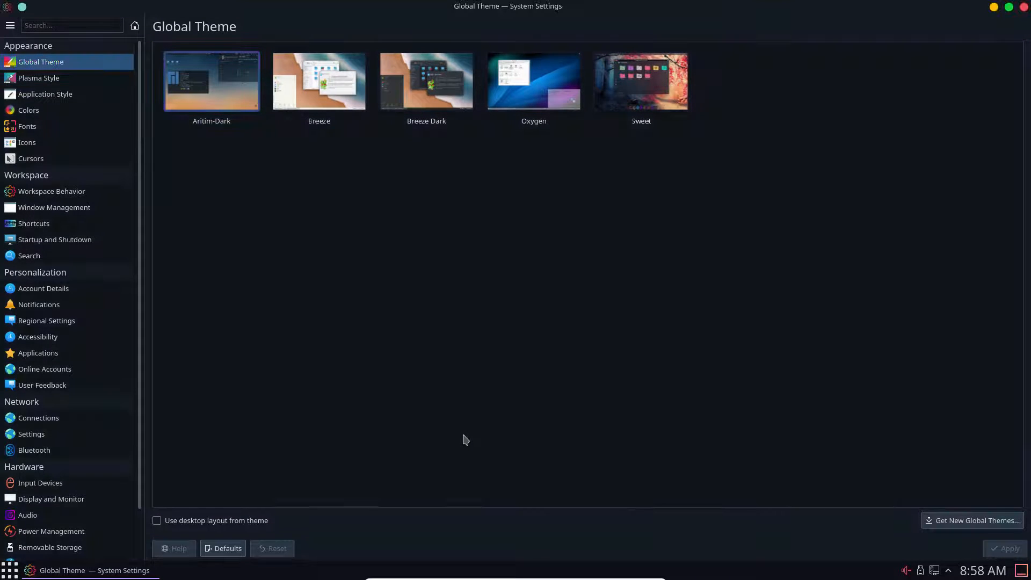
click(7, 574)
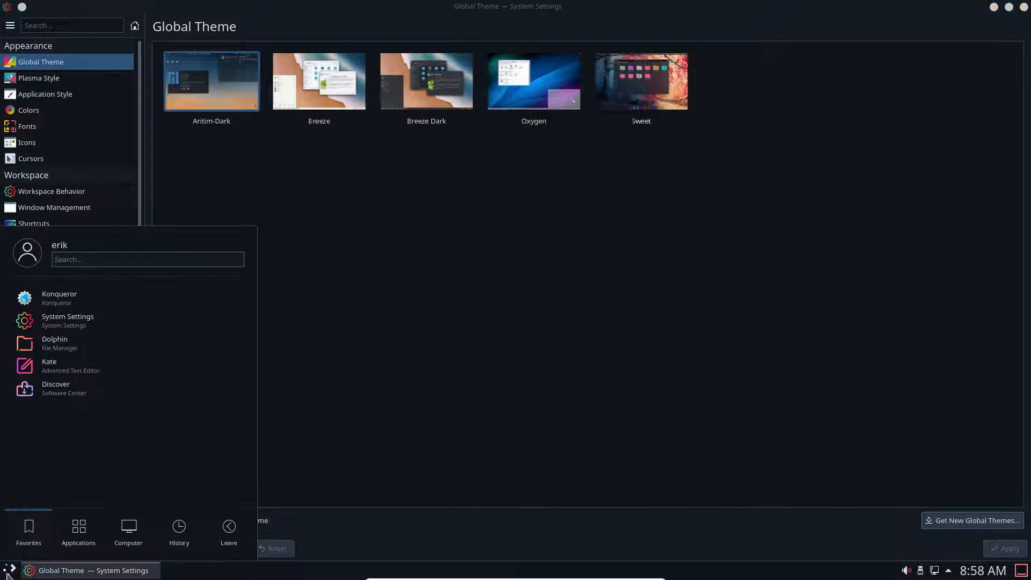
click(78, 529)
click(287, 329)
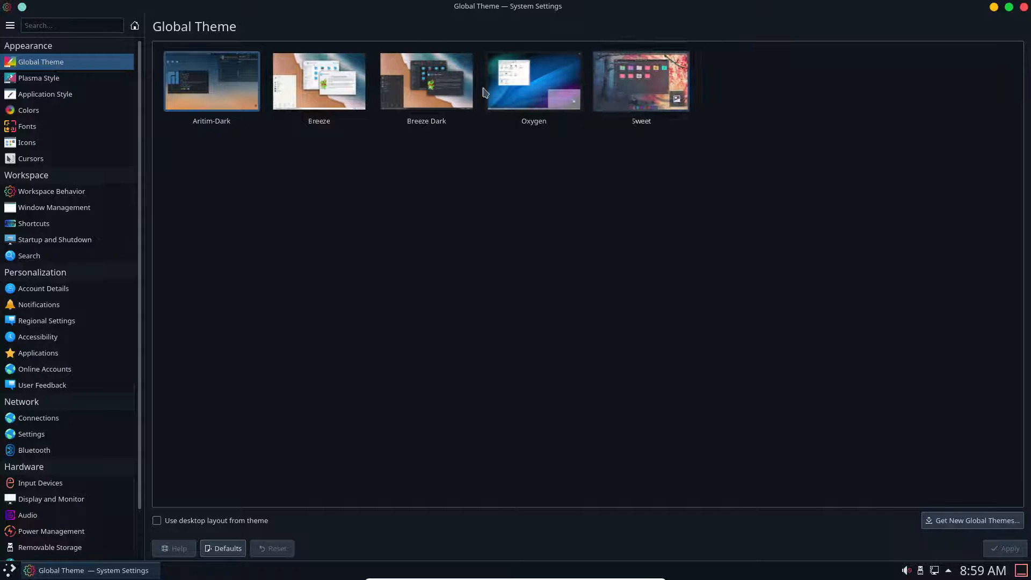
click(319, 81)
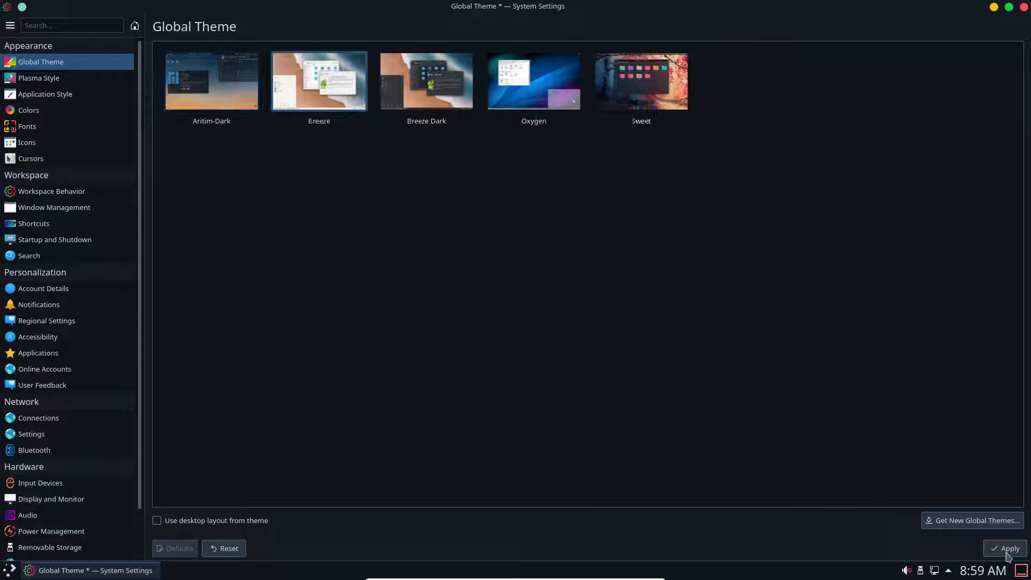
click(1007, 553)
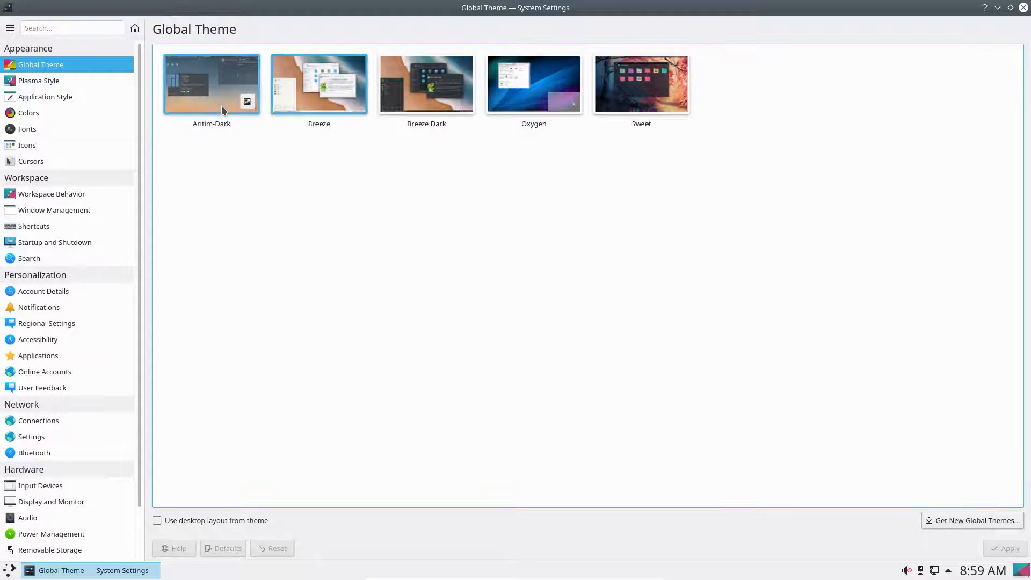
click(221, 106)
click(1015, 548)
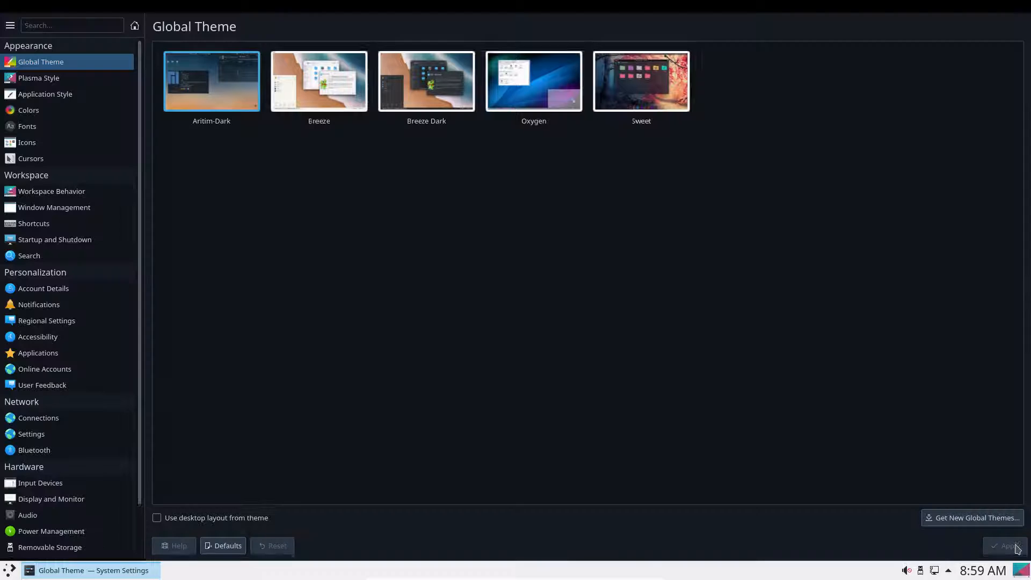
Browse the application launcher, then go to the Plasma Style settings page.
click(11, 572)
mouse_move(134, 532)
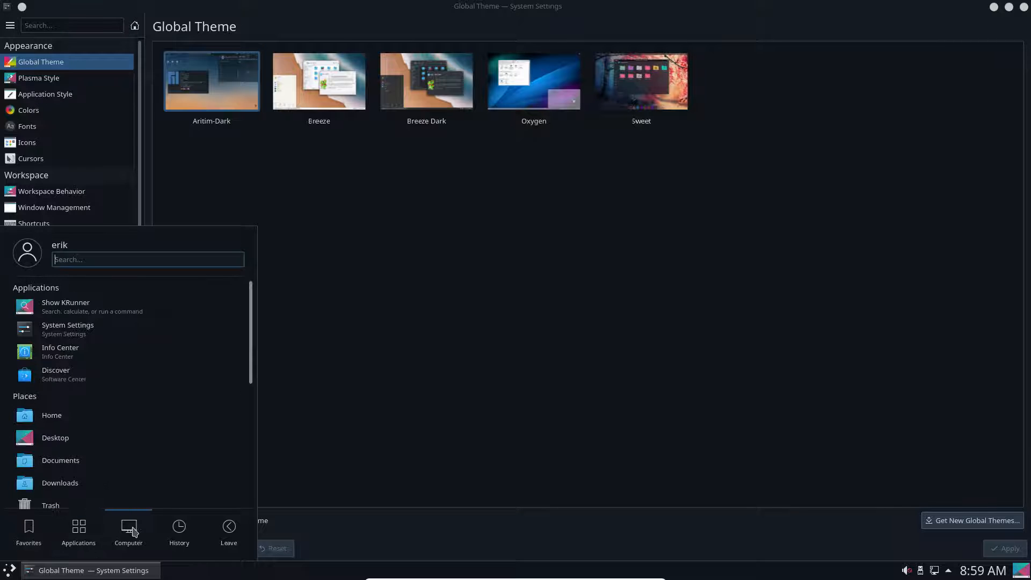
mouse_move(226, 537)
mouse_move(32, 532)
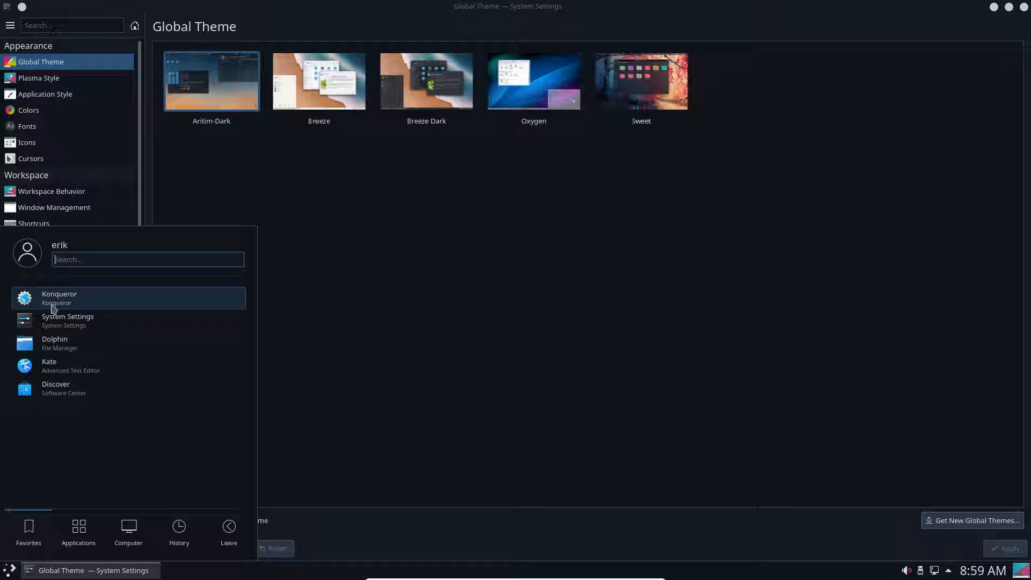
mouse_move(87, 533)
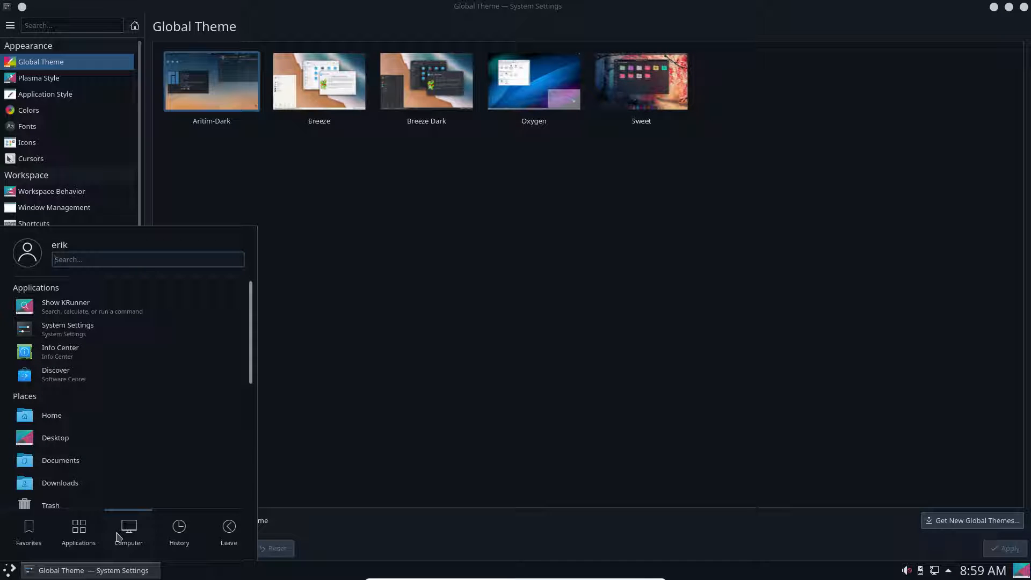
click(413, 303)
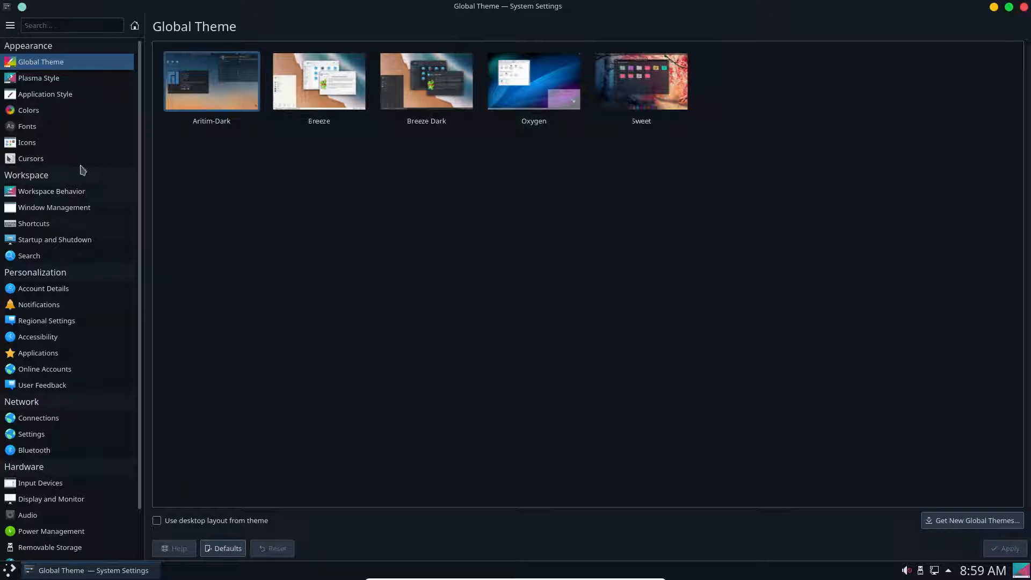
click(49, 82)
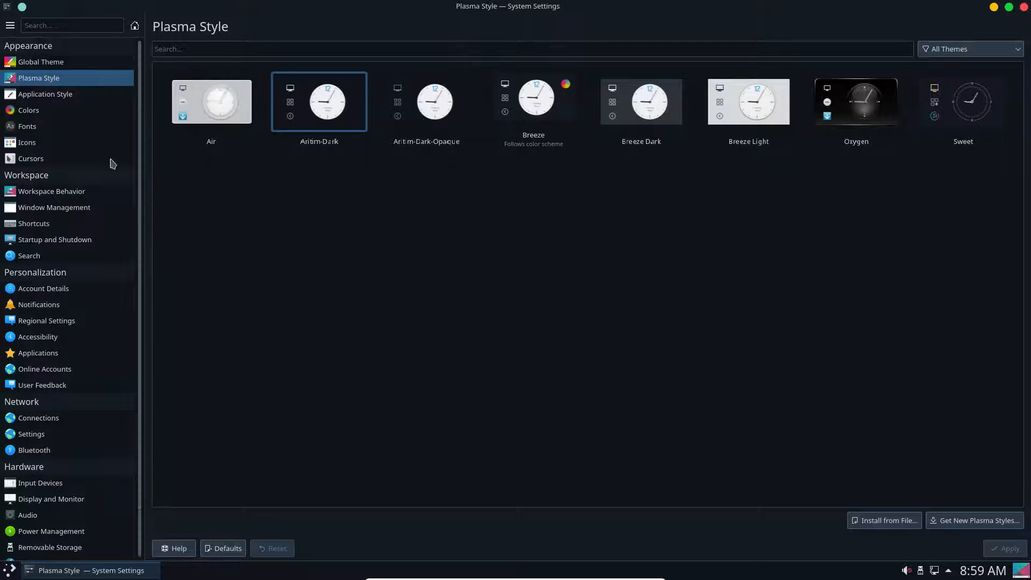
Apply the pending font changes and set Bibata Amber as the cursor theme.
click(43, 95)
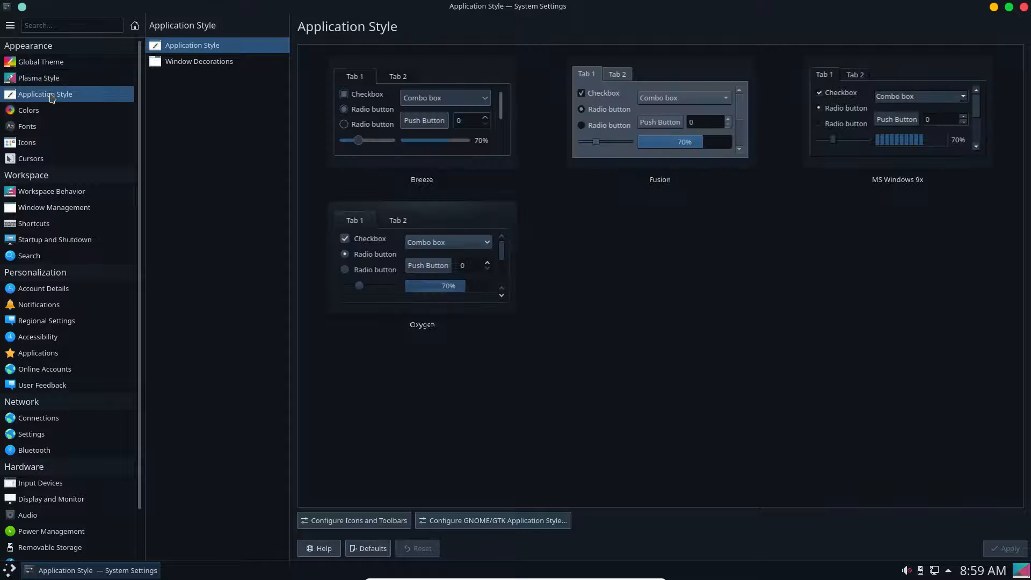
click(50, 133)
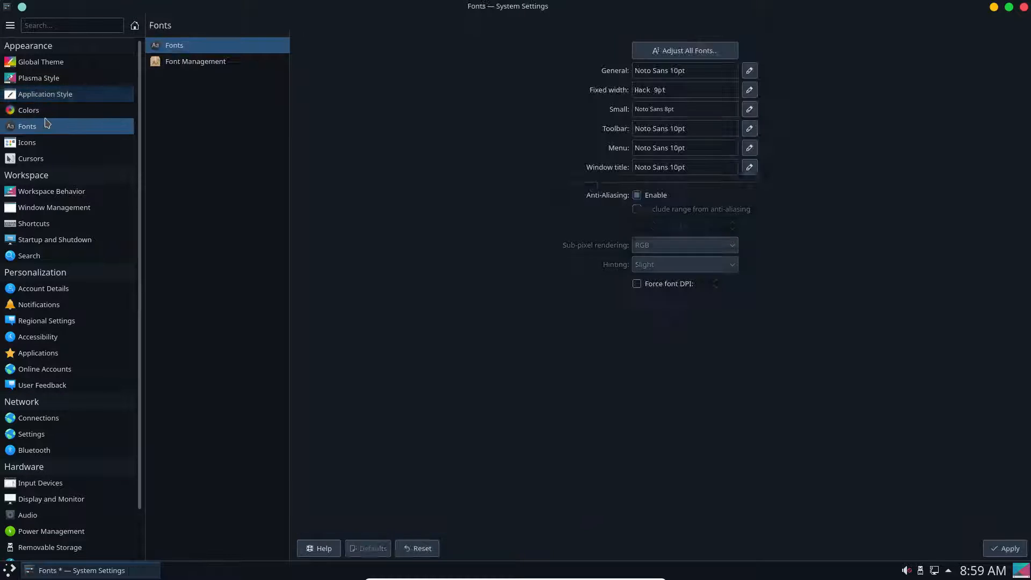
click(48, 144)
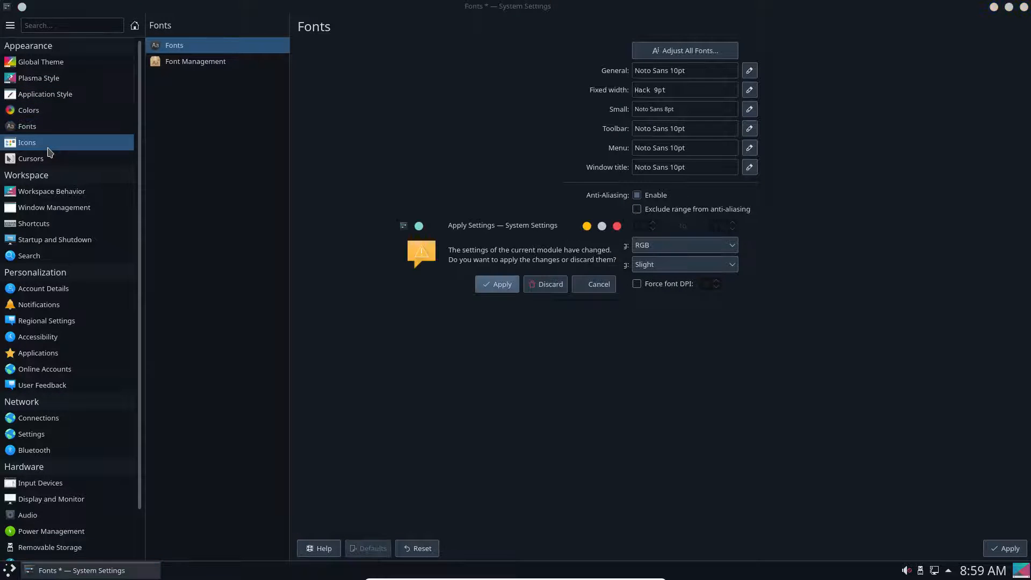
click(518, 290)
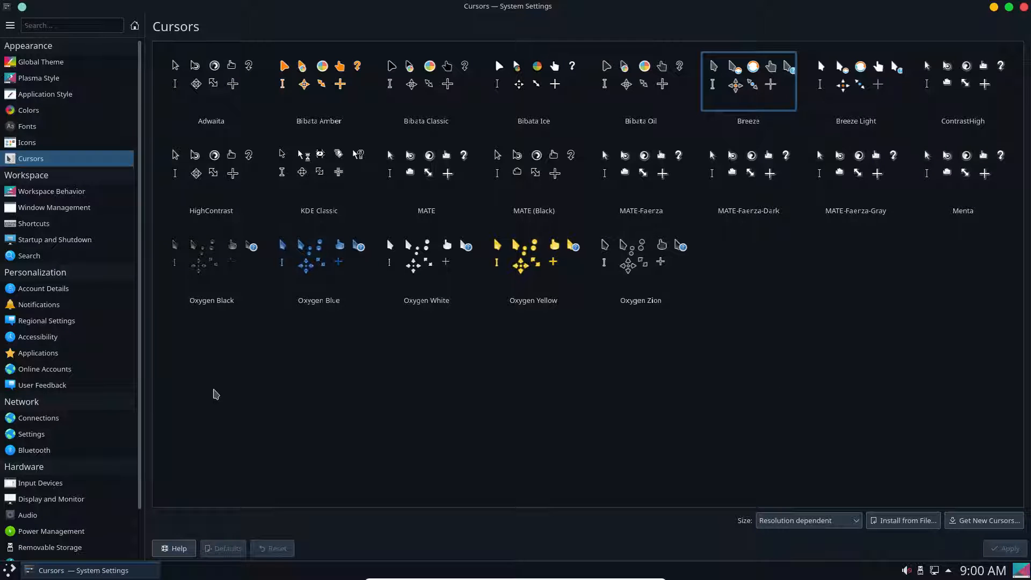
click(318, 80)
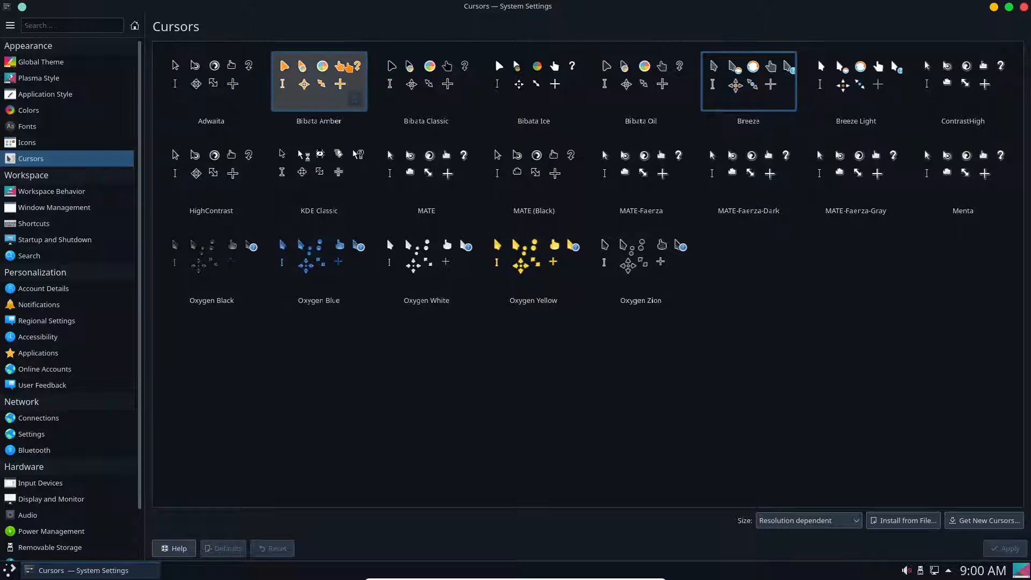
click(1006, 549)
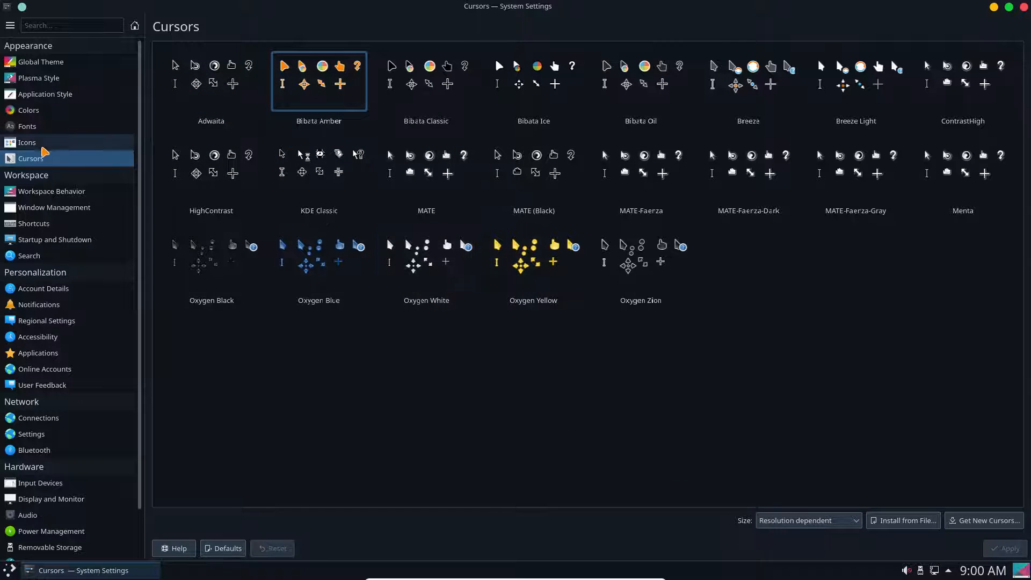
Apply candy-icons as the icon theme and close System Settings.
click(94, 146)
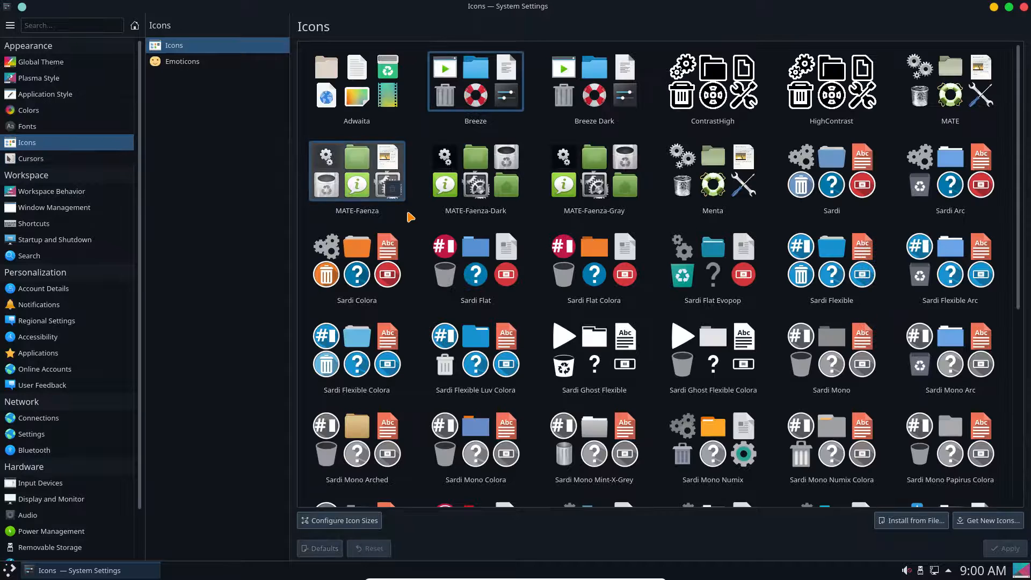
scroll(629, 414, down, 5)
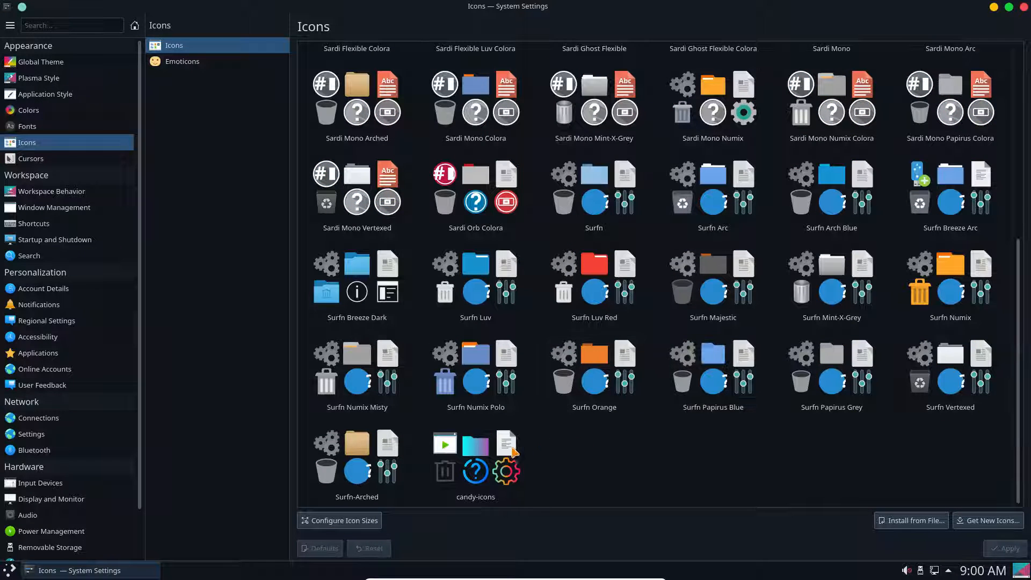
click(497, 454)
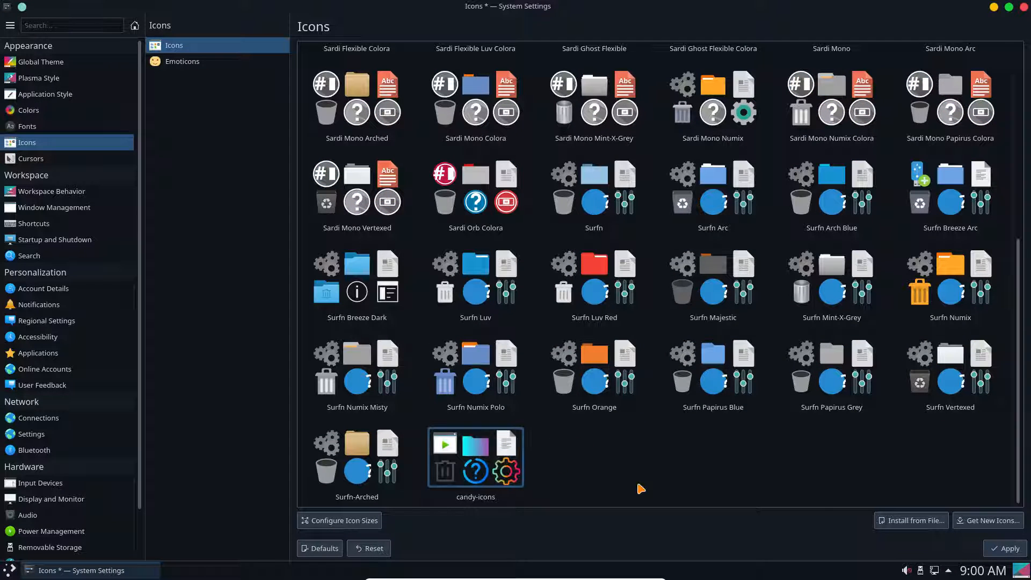
click(1005, 549)
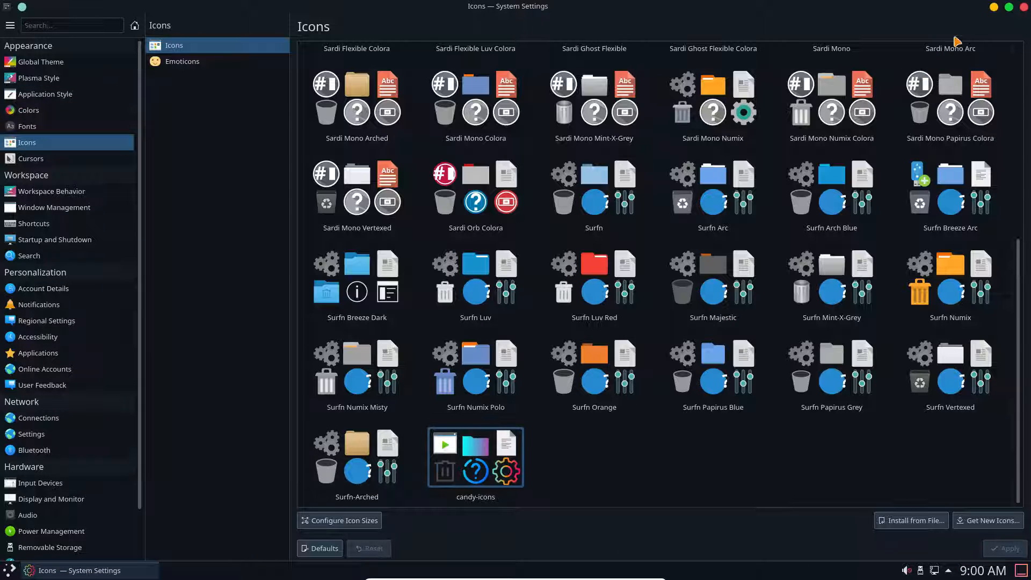
click(1026, 7)
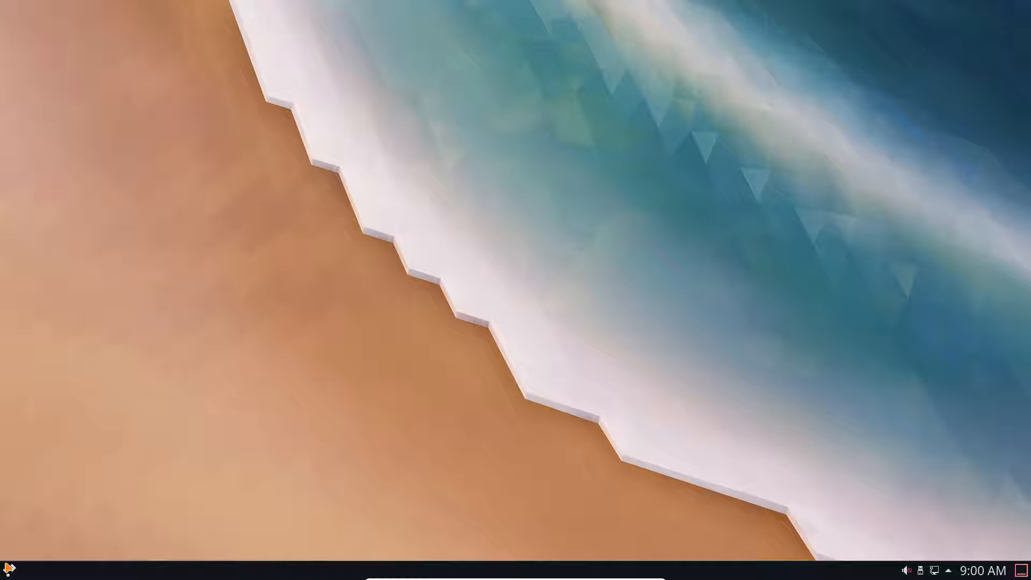
Browse the launcher's application categories, including Utilities.
click(8, 569)
click(81, 537)
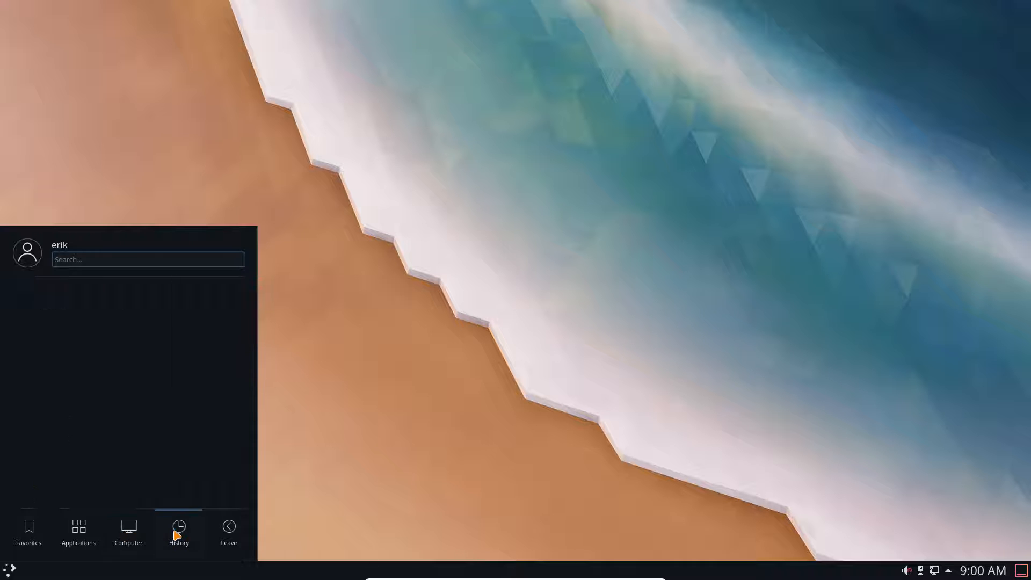
mouse_move(250, 536)
mouse_move(78, 536)
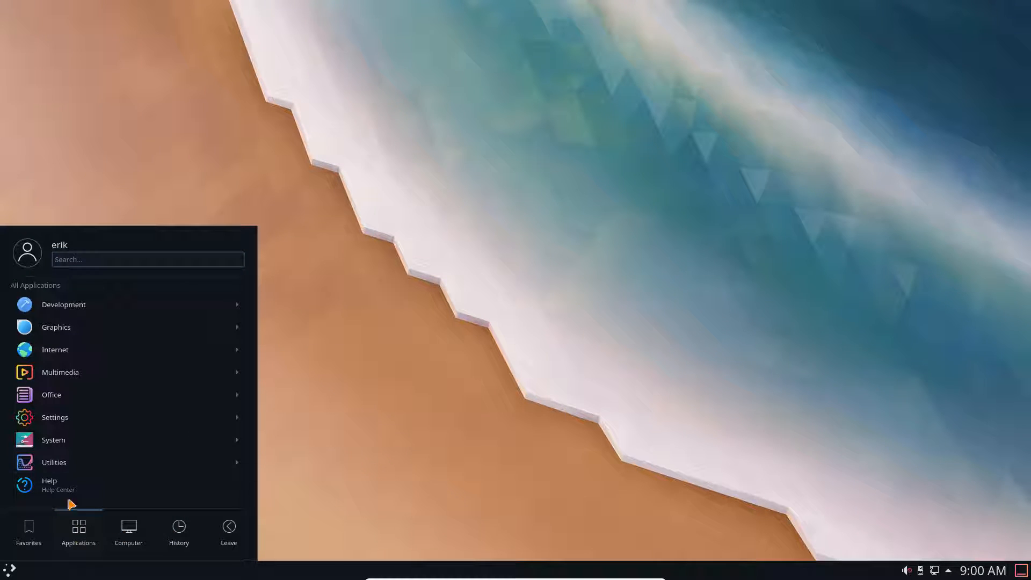
click(64, 471)
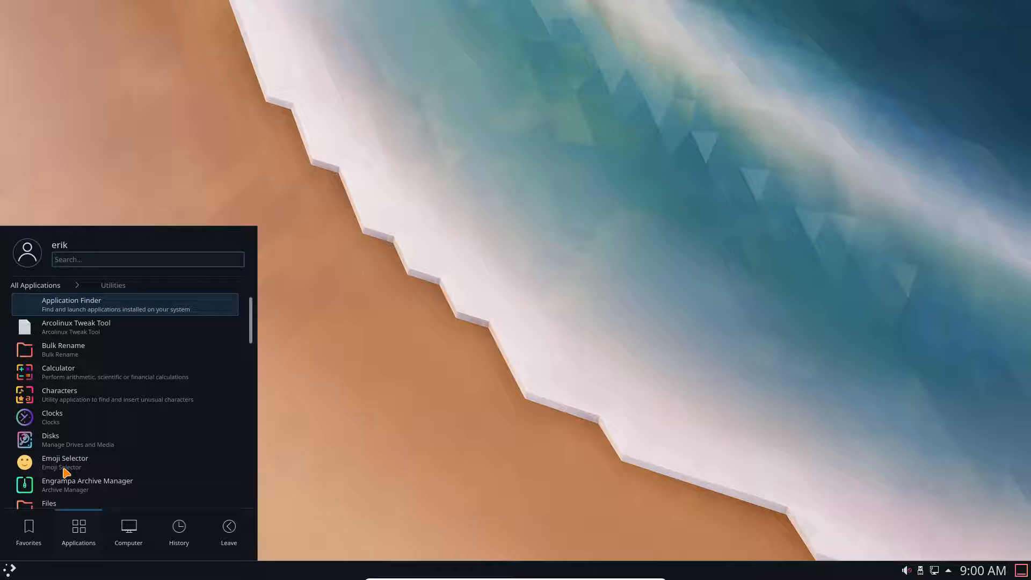
mouse_move(130, 526)
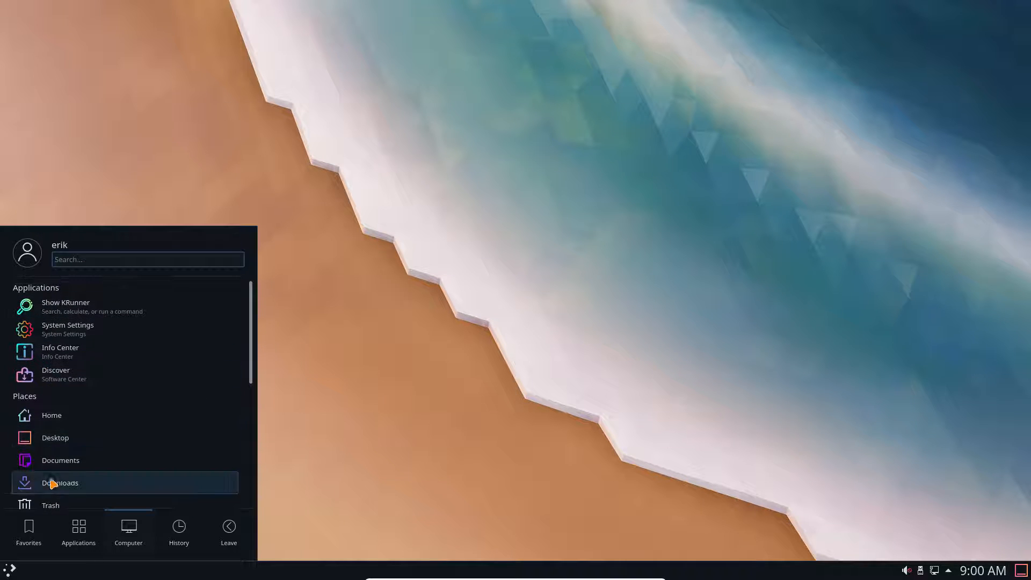
mouse_move(20, 523)
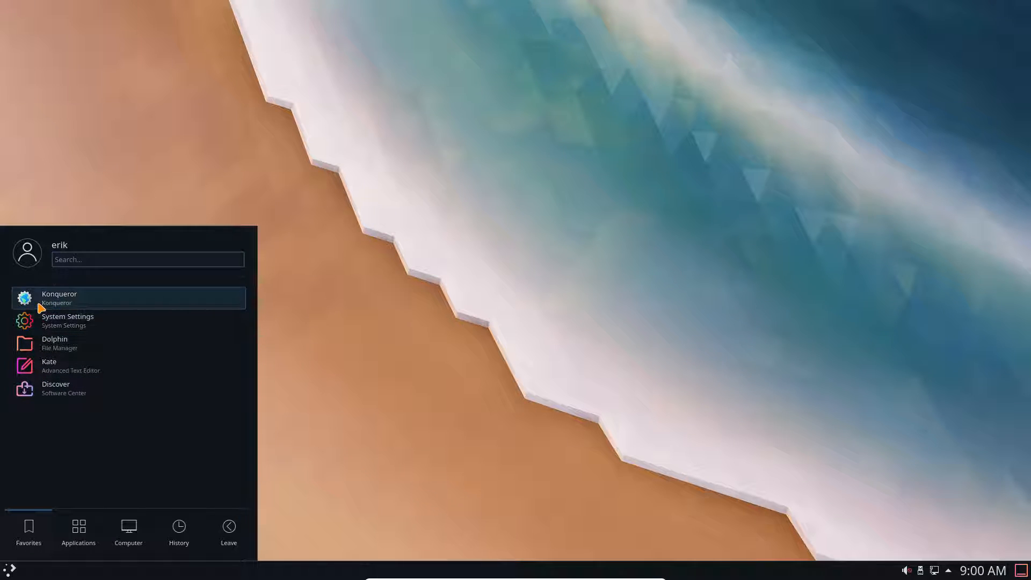
click(8, 572)
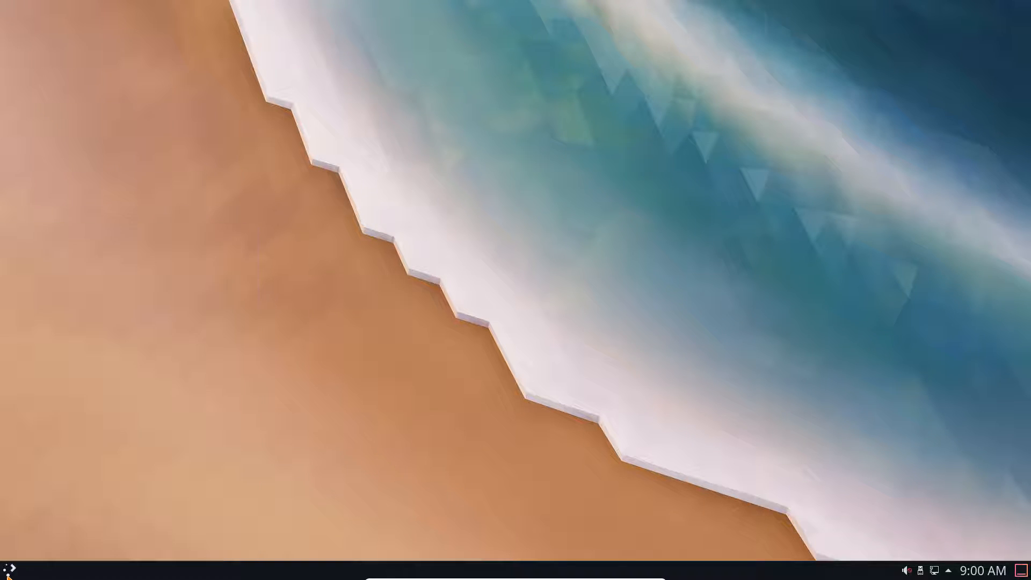
Set the desktop wallpaper to the Aritim dark ocean-at-dusk image via Configure Desktop.
right_click(286, 382)
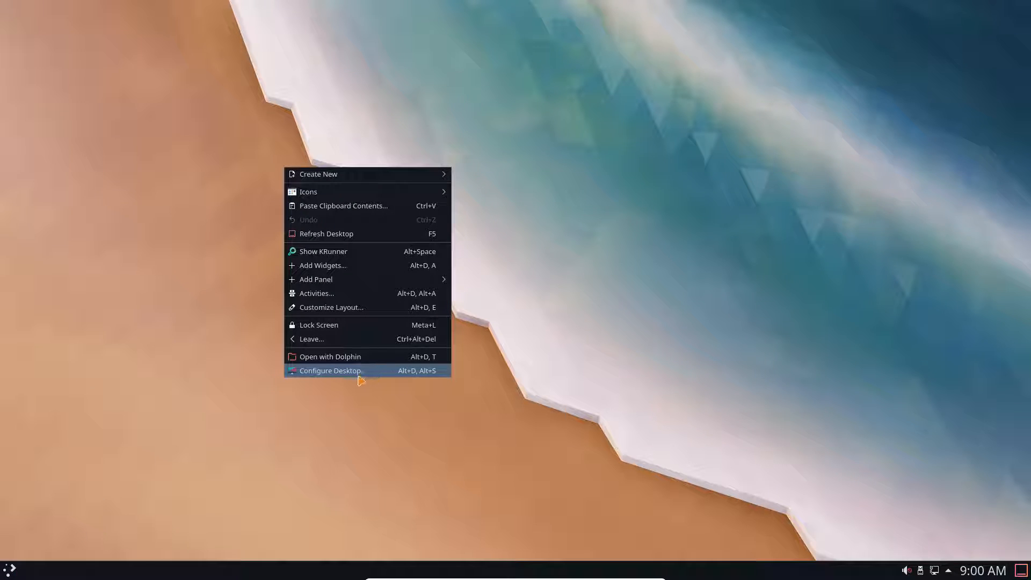
click(356, 375)
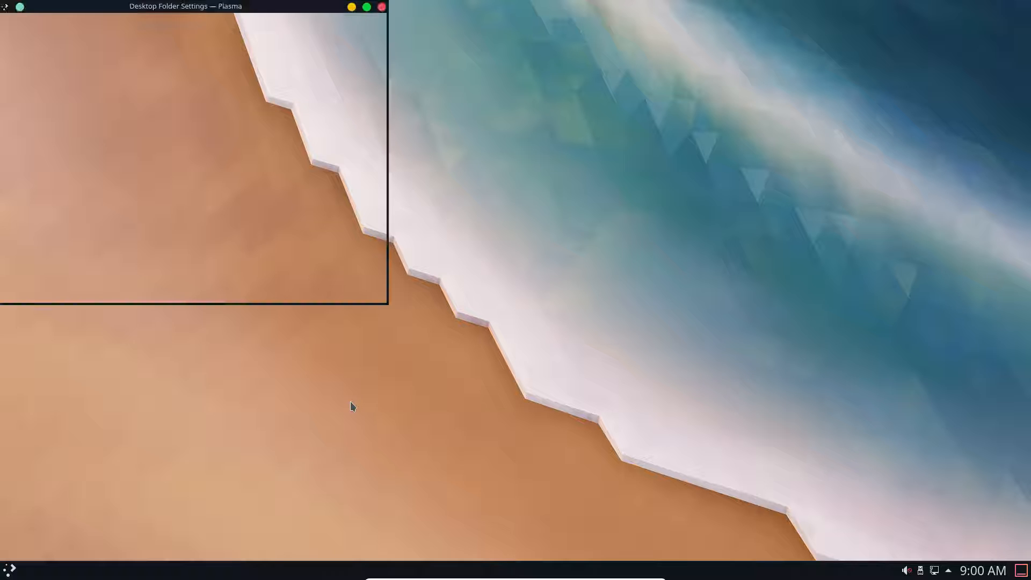
click(169, 161)
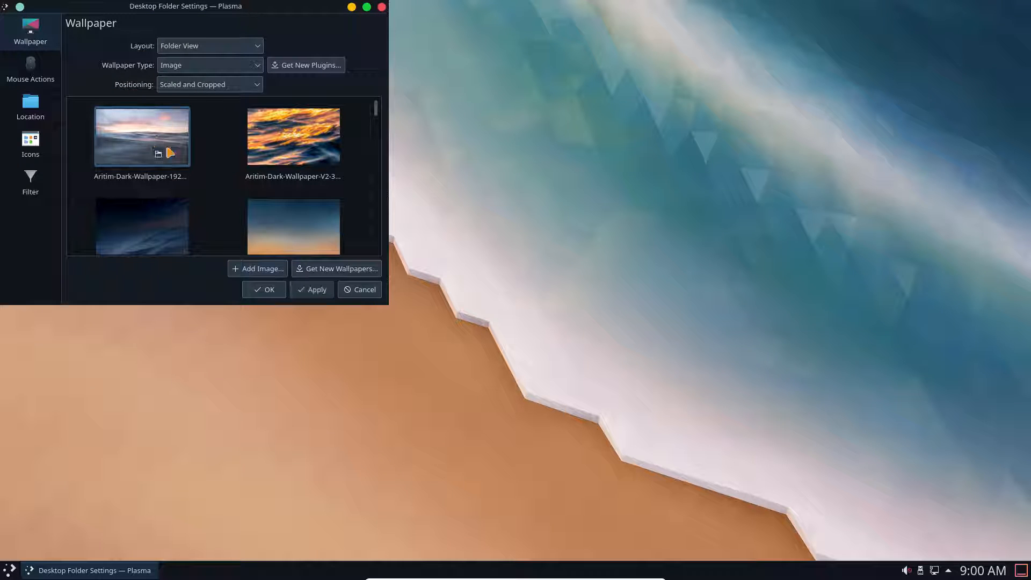
click(313, 293)
click(382, 7)
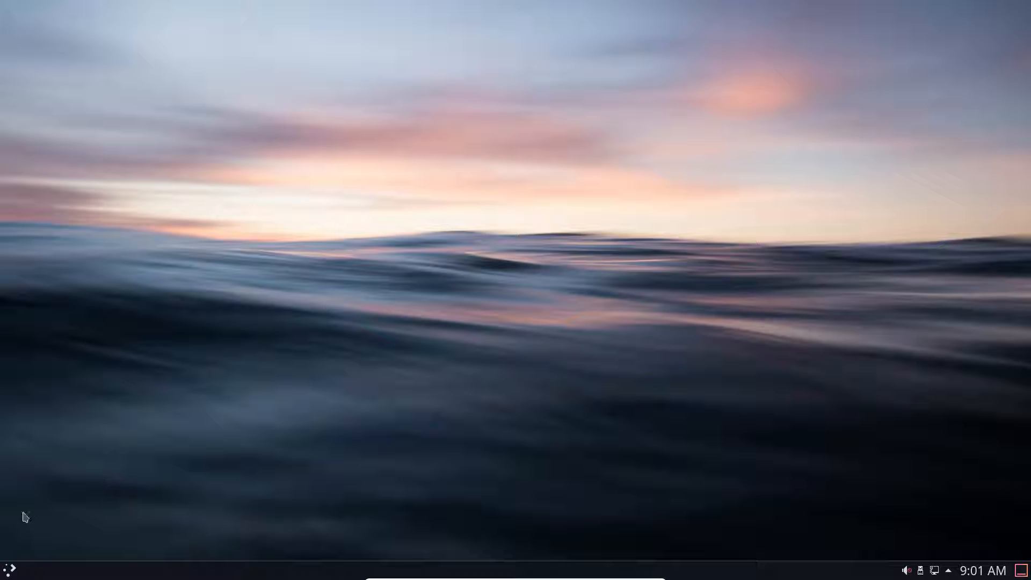
click(10, 569)
Log out of the KDE Plasma session from the Kickoff Leave options.
click(226, 543)
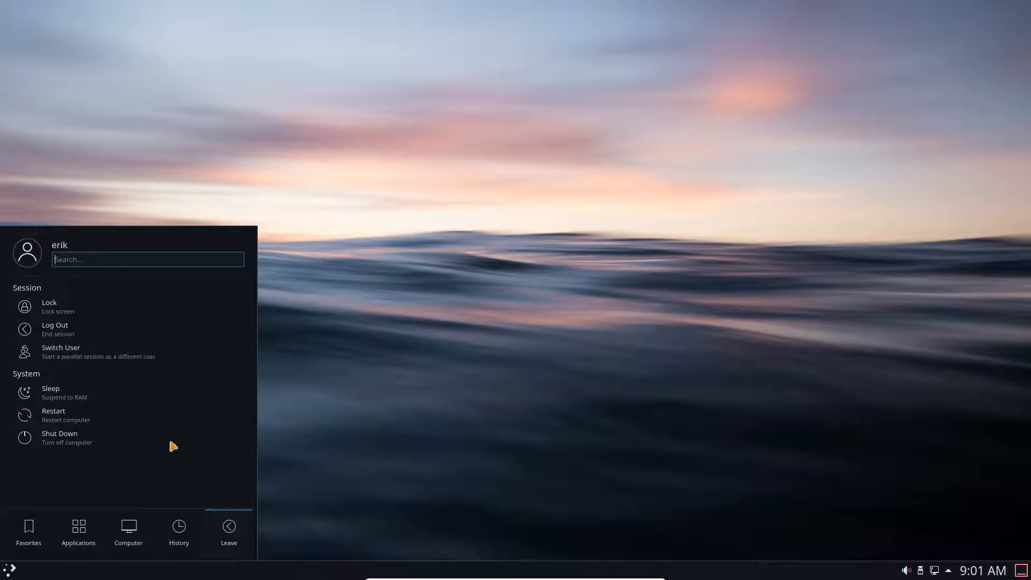
click(472, 326)
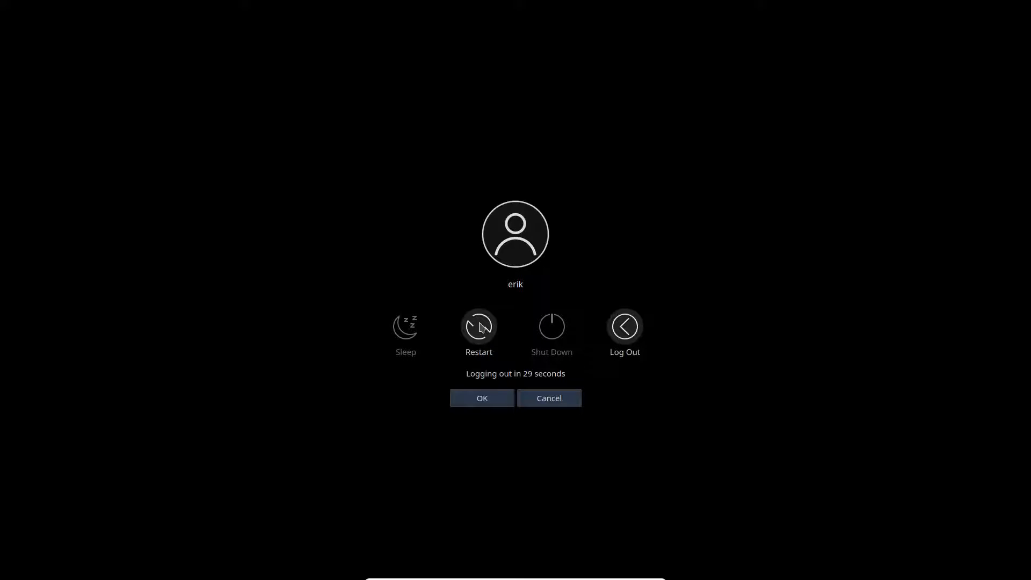
click(633, 334)
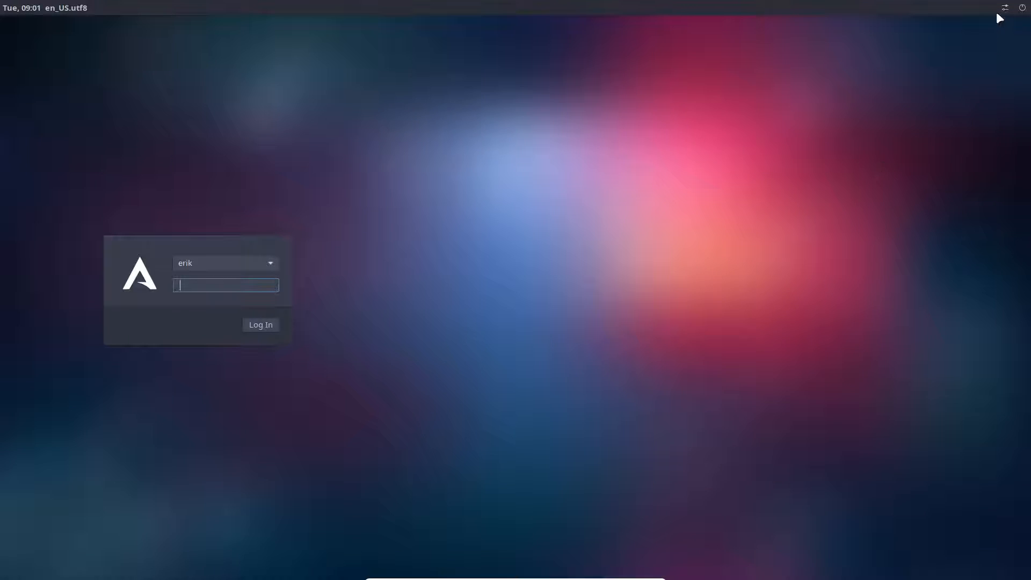
Select Budgie Desktop as the session type and log in with the account password.
click(1004, 9)
click(938, 26)
text(****)
key(Return)
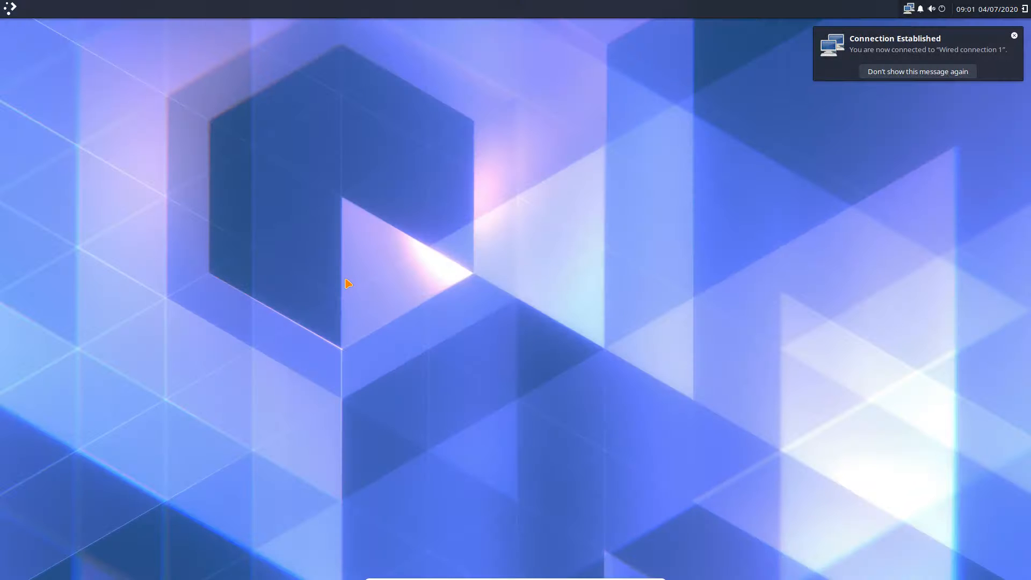
Dismiss the wired-connection notification and browse the Budgie application menu.
click(1014, 35)
click(13, 8)
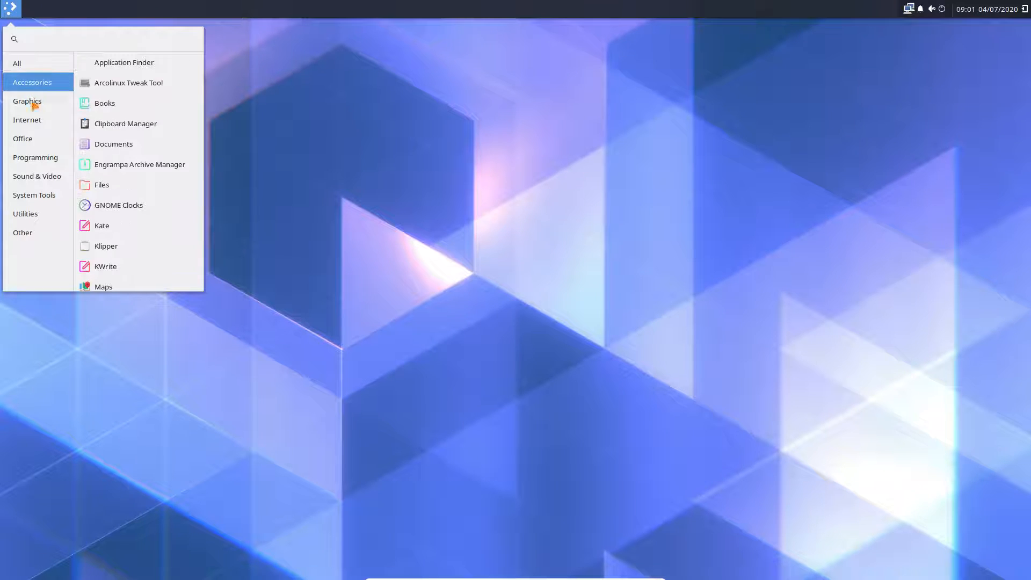
mouse_move(32, 113)
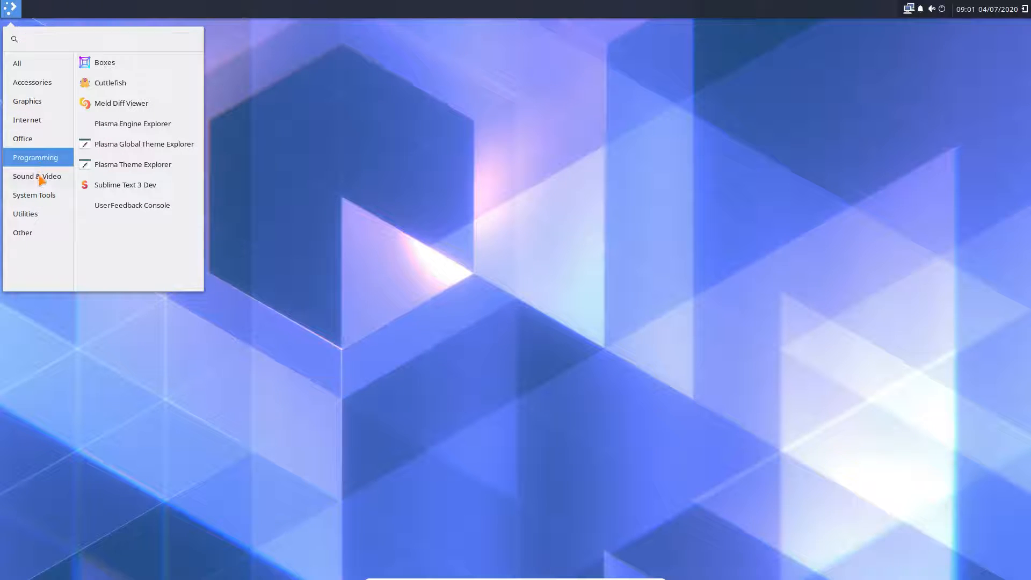
mouse_move(40, 181)
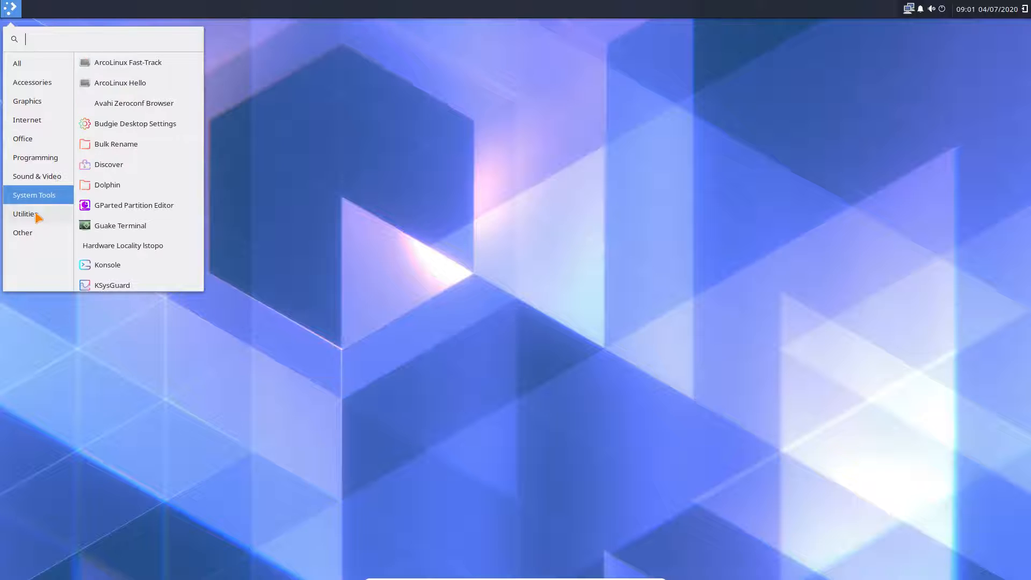
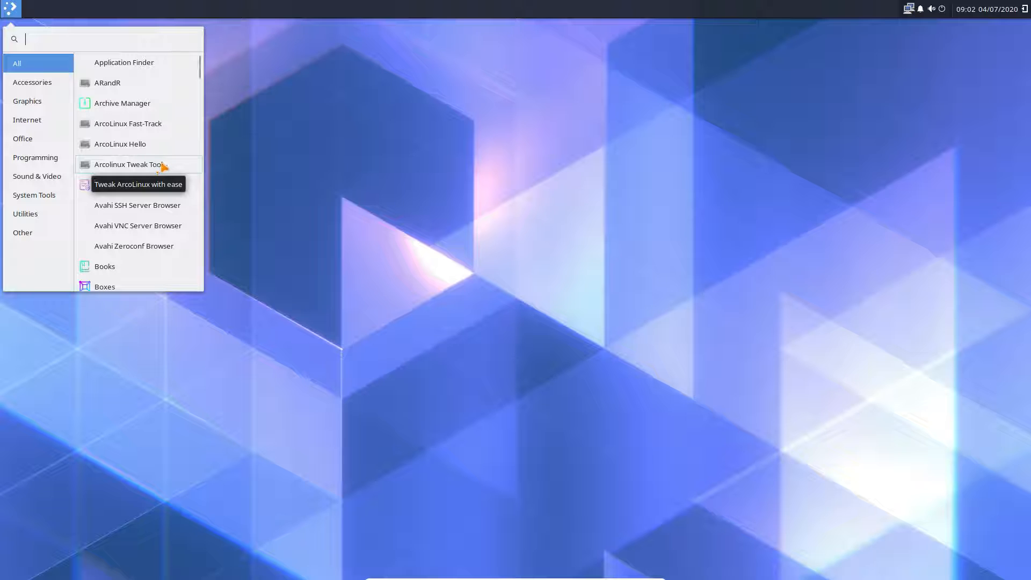
Try a search in the Budgie application menu, then close and reopen the menu.
text(twxe)
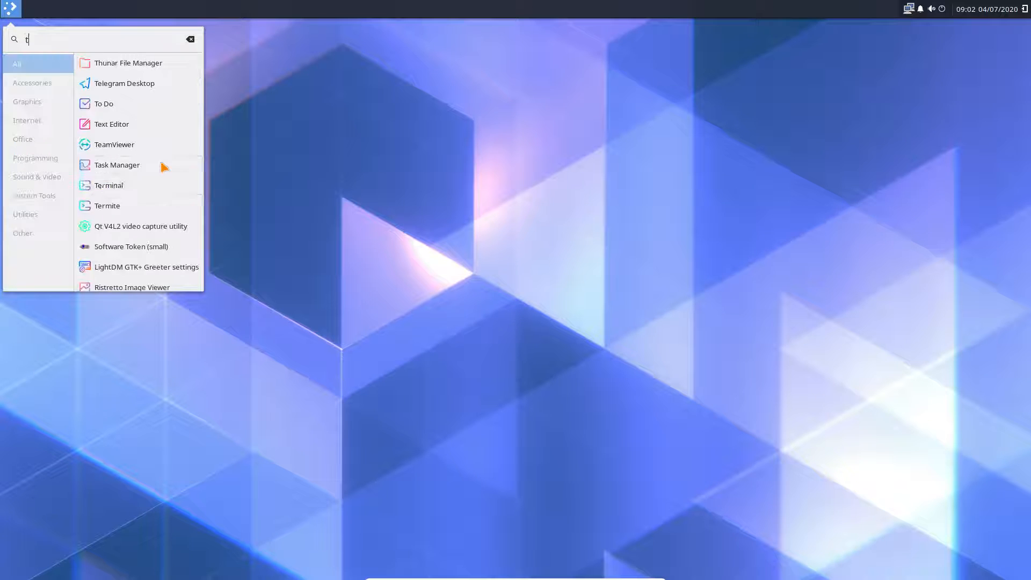
key(BackSpace)
key(BackSpace)
text(e)
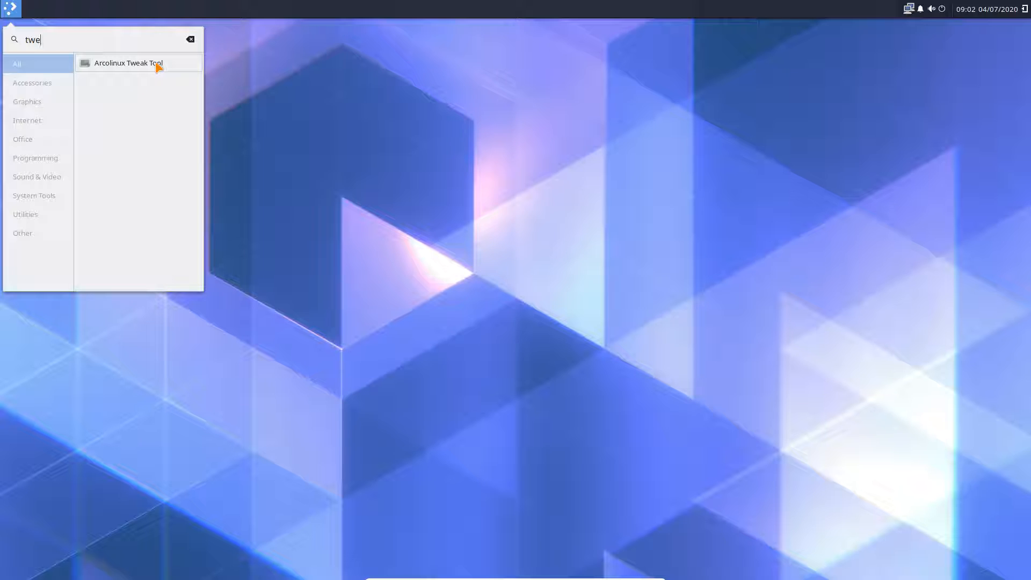
click(342, 117)
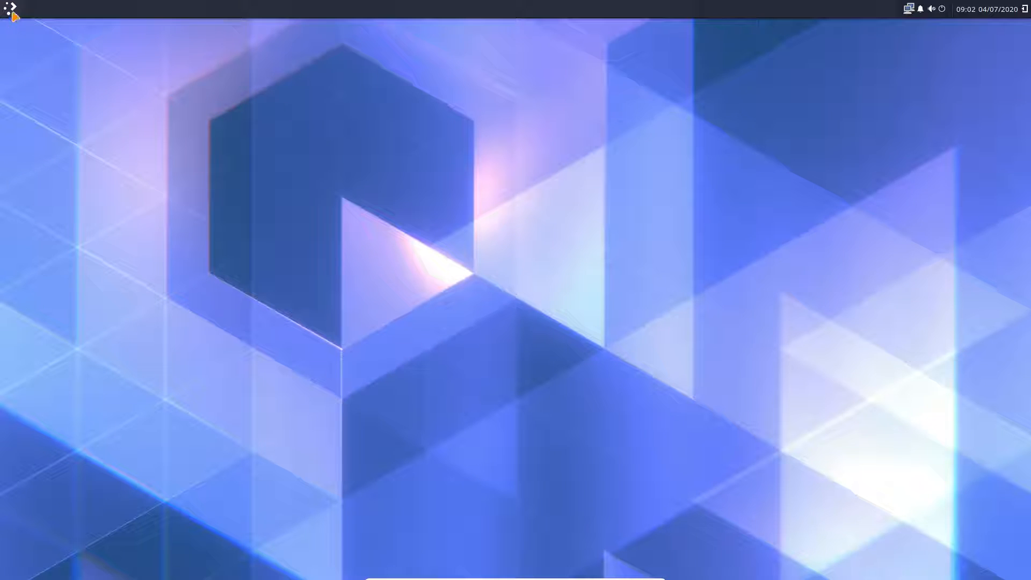
click(12, 14)
click(410, 172)
click(12, 12)
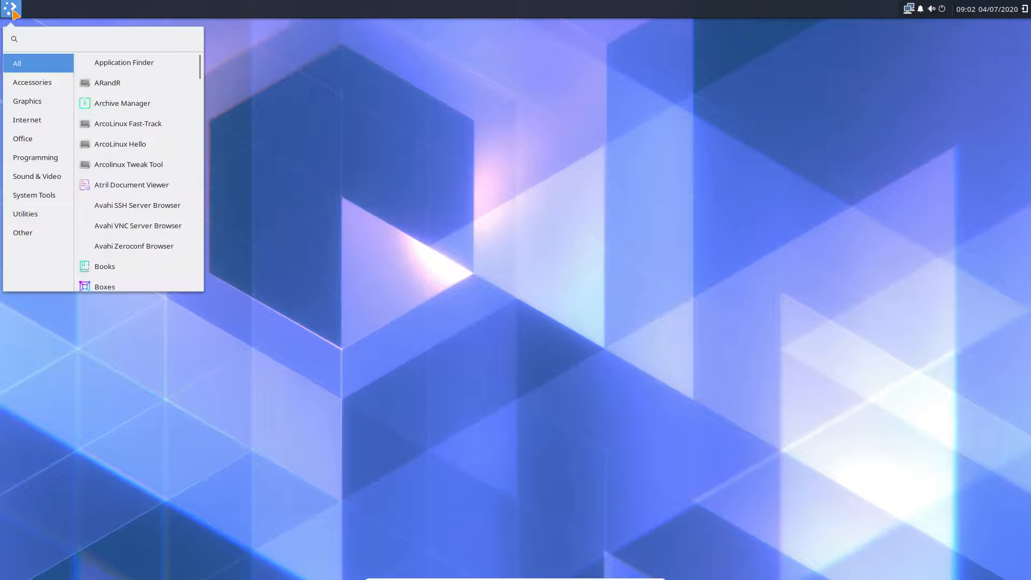
Search 'term', launch Guake Terminal and drop down its window with F12.
text(term)
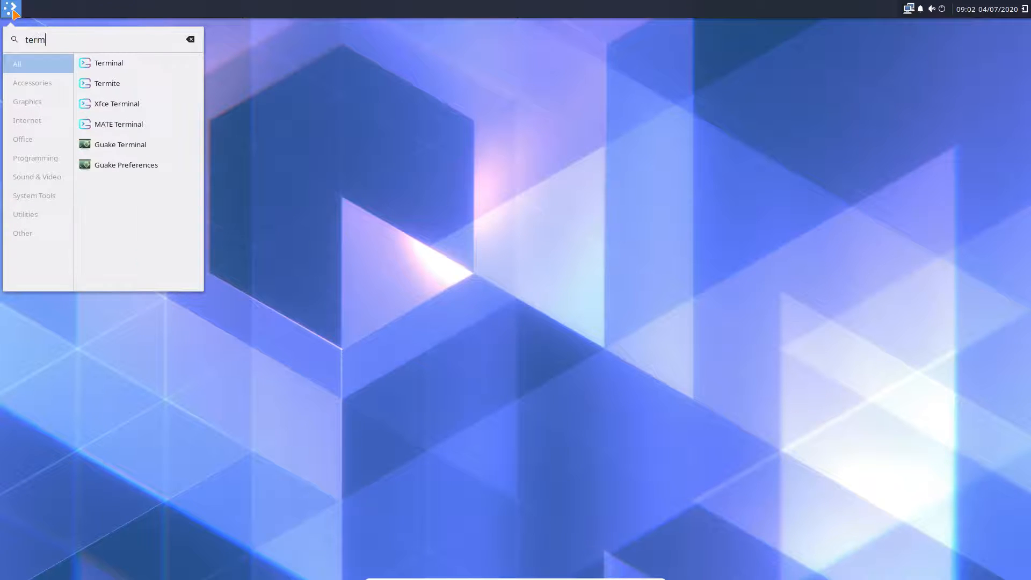
click(136, 151)
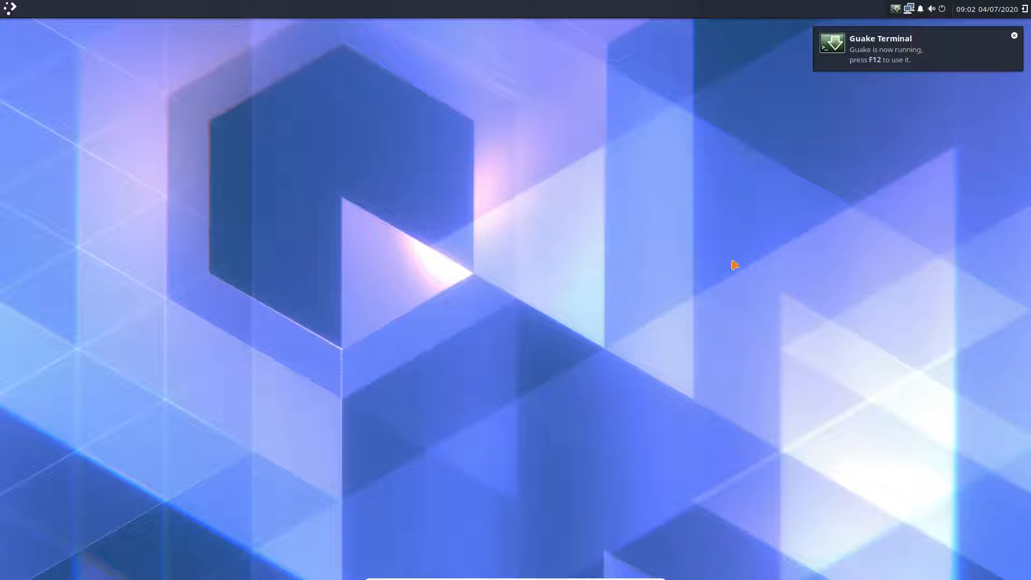
key(F12)
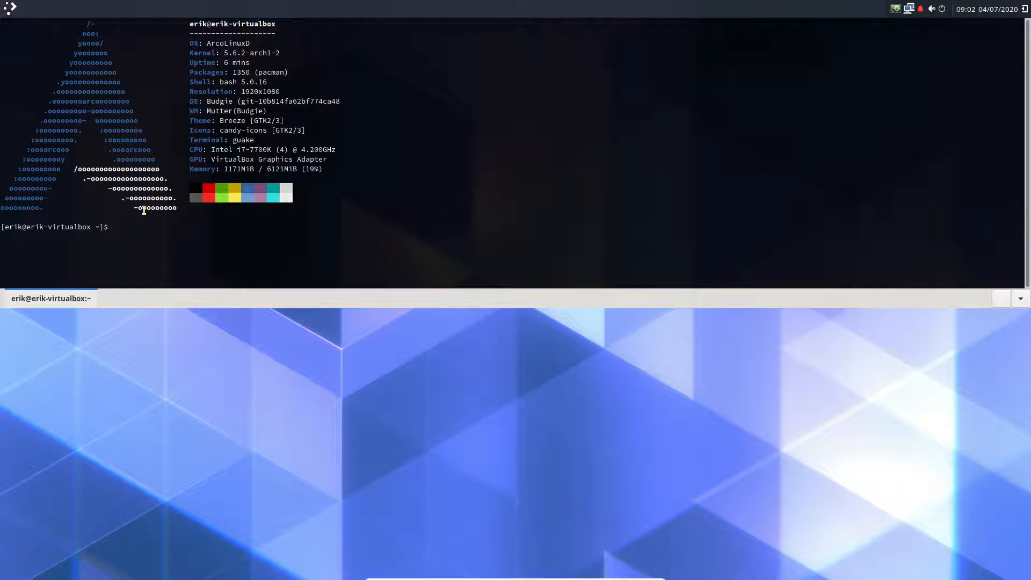
Install gnome-tweaks with 'sudo pacman -S gnome-tweaks', confirming with password and Y, then hide Guake.
text(sudo pacman -S gnom)
key(Tab)
key(Tab)
key(Tab)
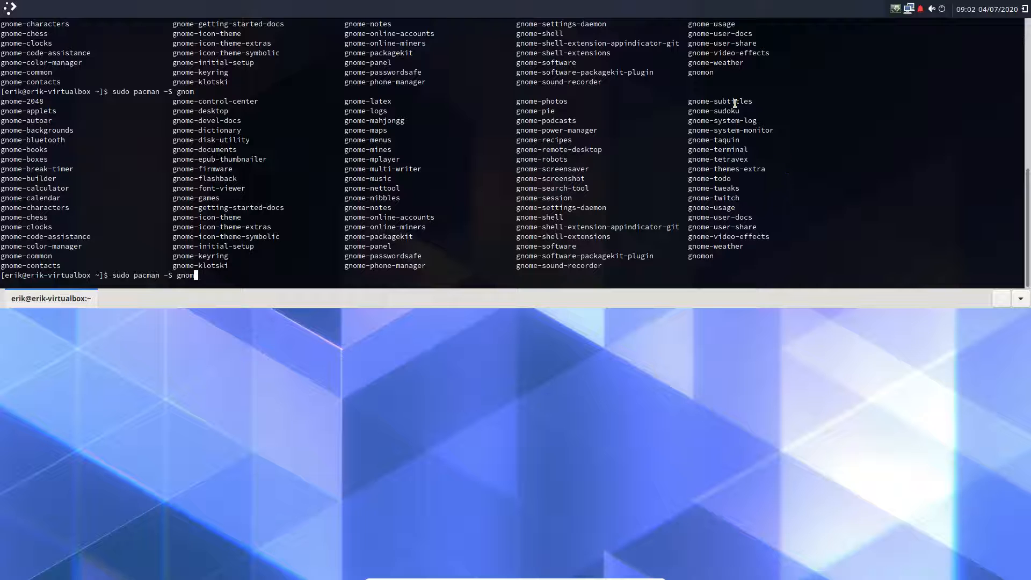
drag(719, 188, 666, 199)
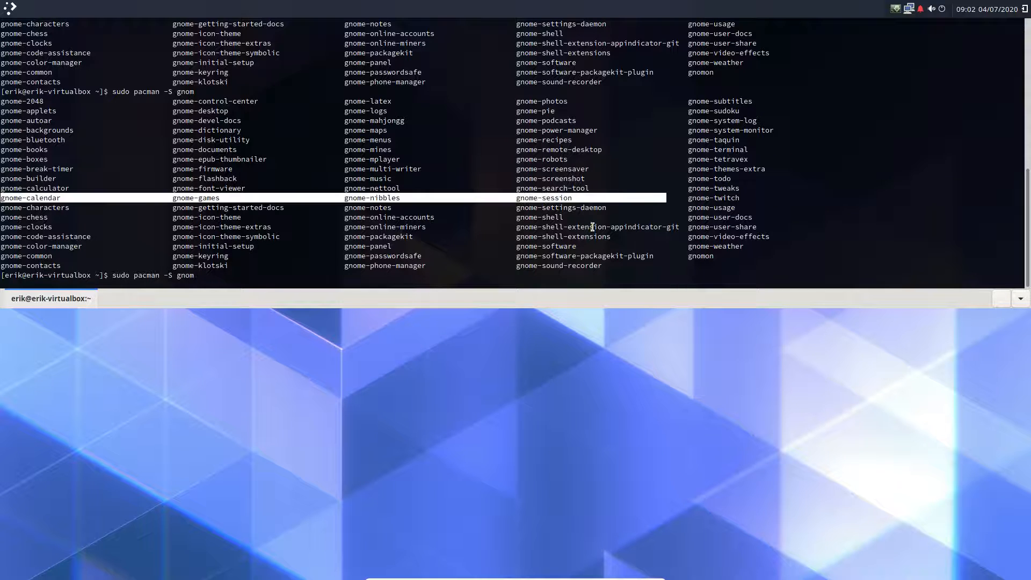
click(216, 278)
text(e)
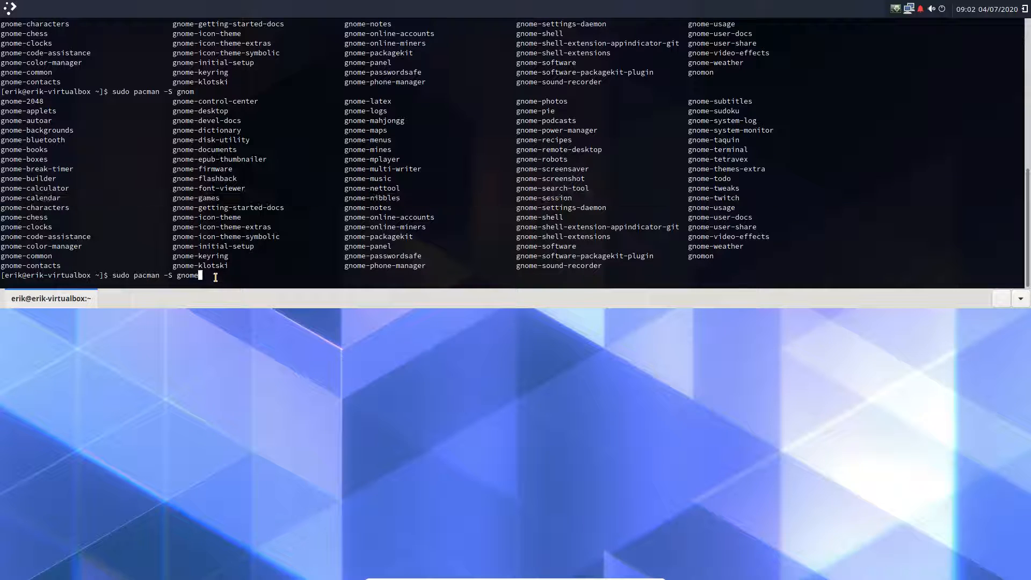
text(-tweaks)
key(Return)
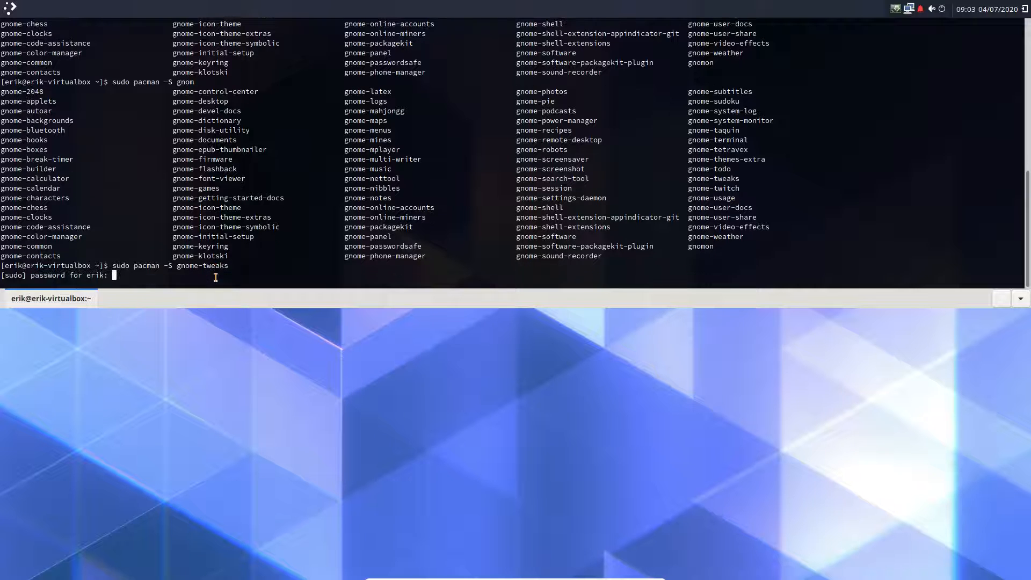
key(Return)
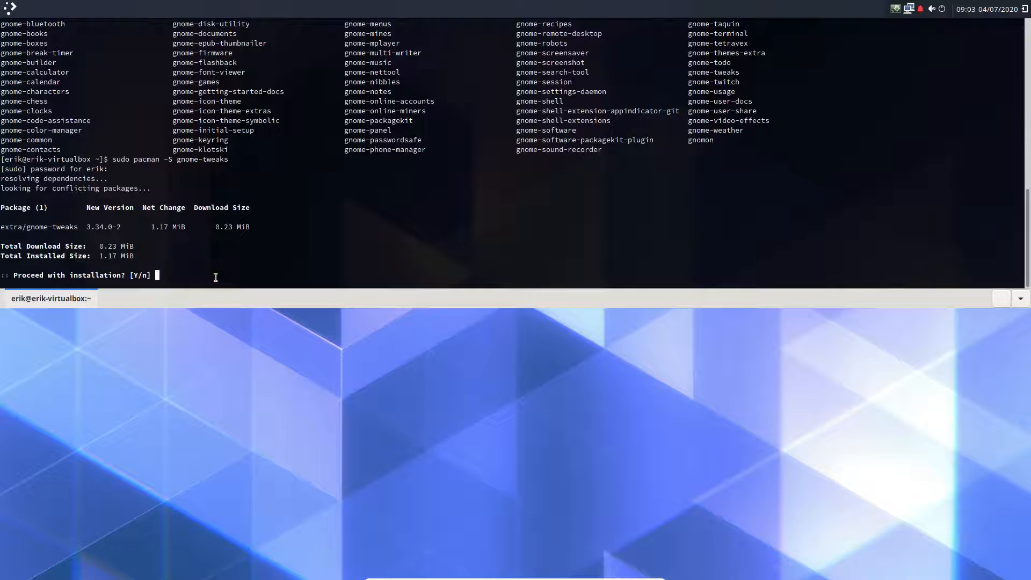
key(Return)
key(F12)
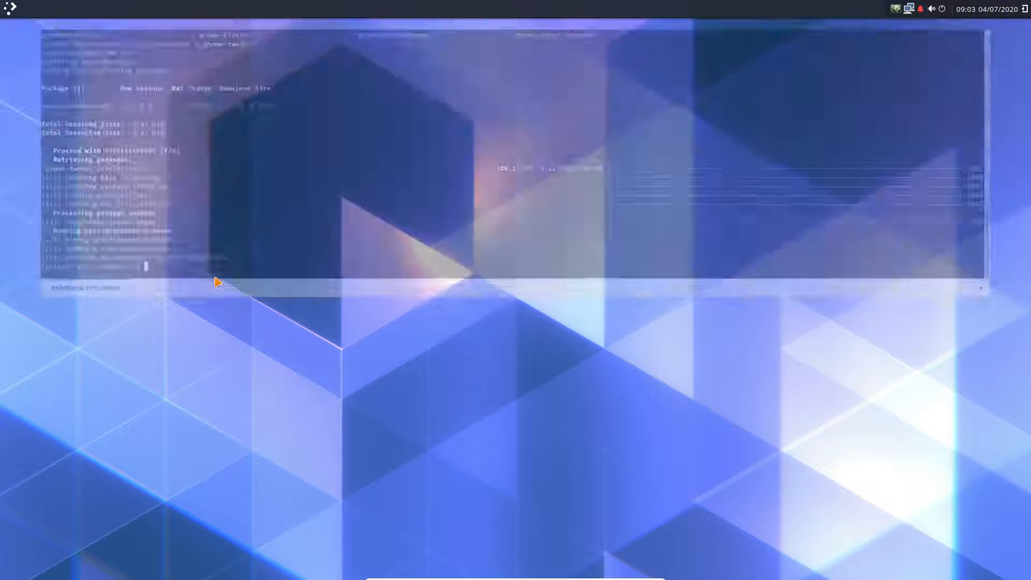
Set the teal smoke image as the desktop wallpaper via Change Background, then close Settings.
click(10, 8)
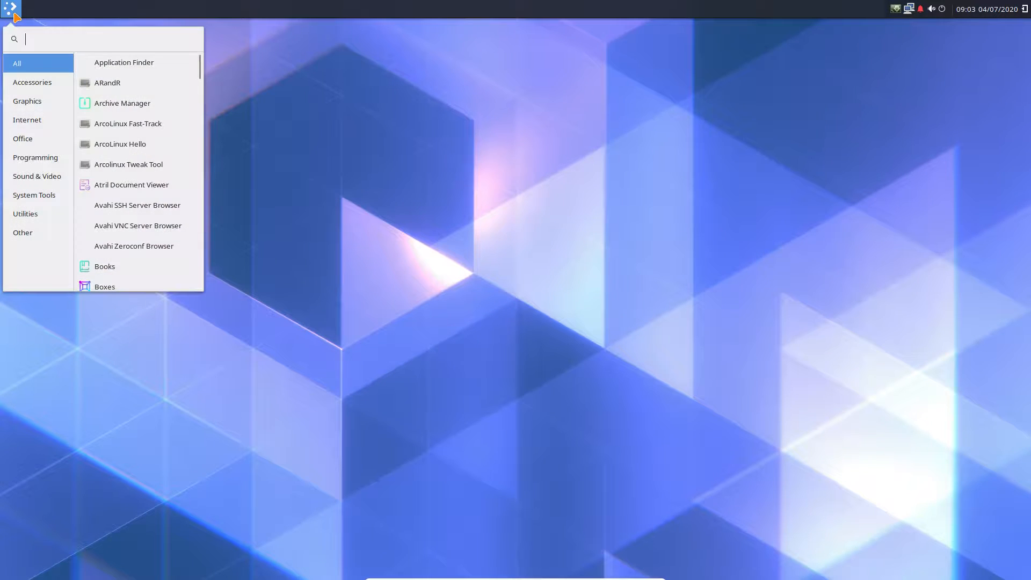
click(485, 172)
right_click(485, 172)
click(509, 174)
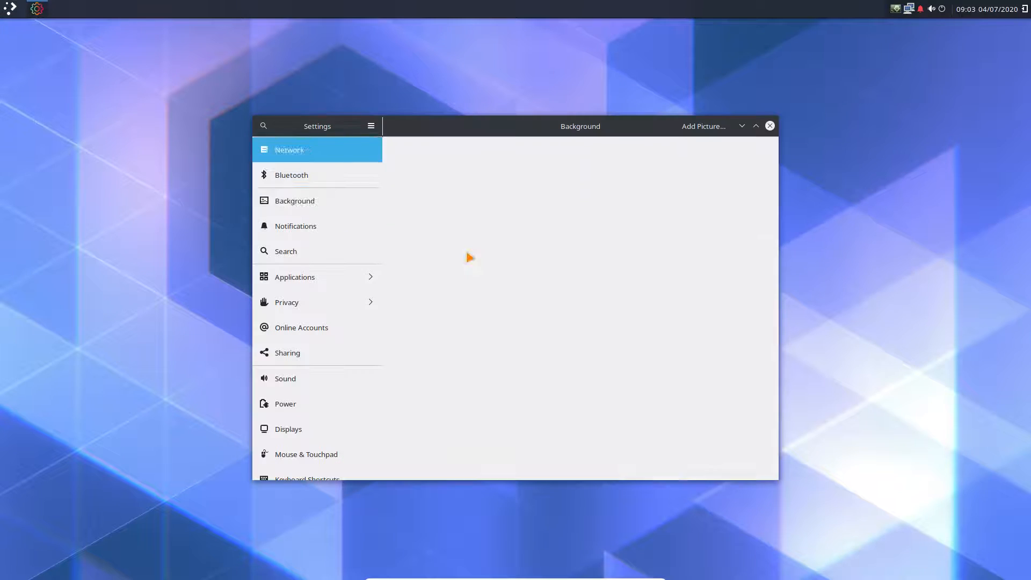
click(555, 297)
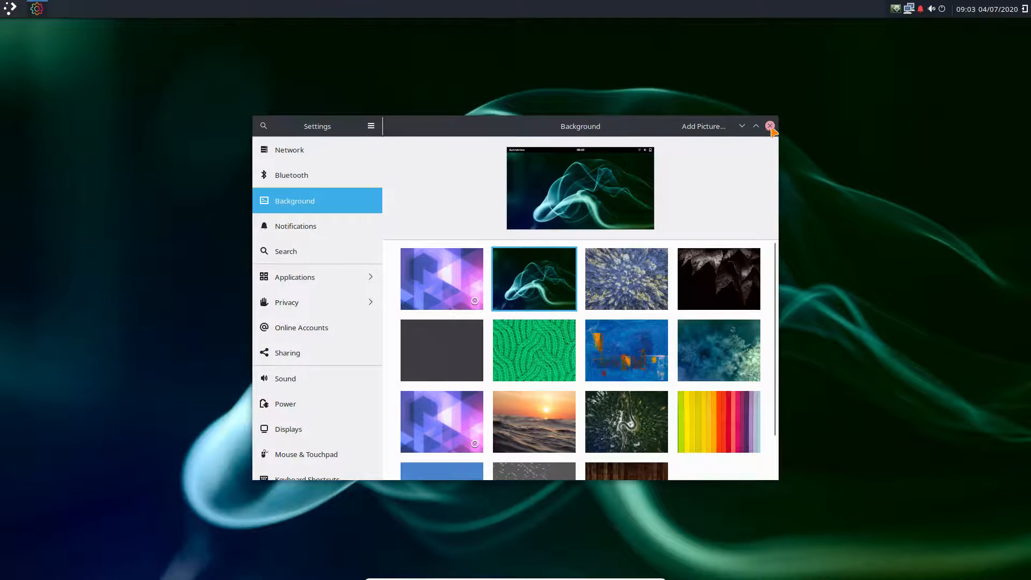
click(769, 126)
Launch Tweaks from a 'twe' menu search.
click(8, 11)
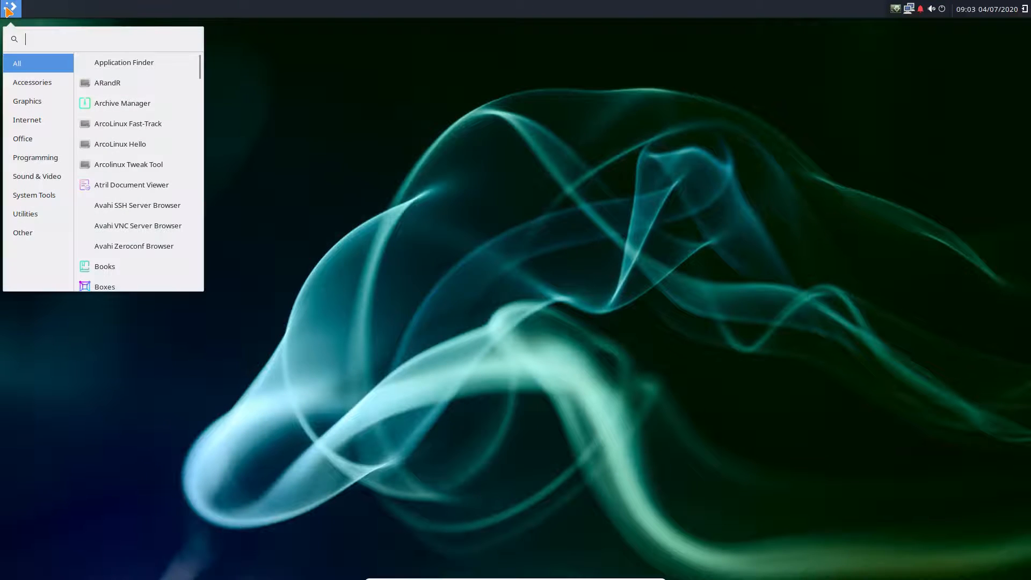
text(twe)
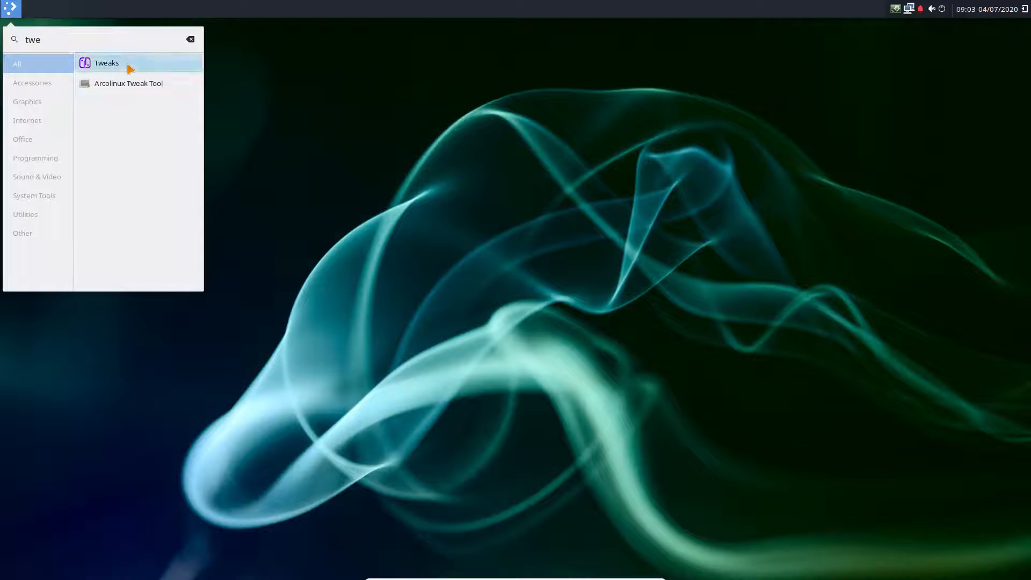
click(130, 69)
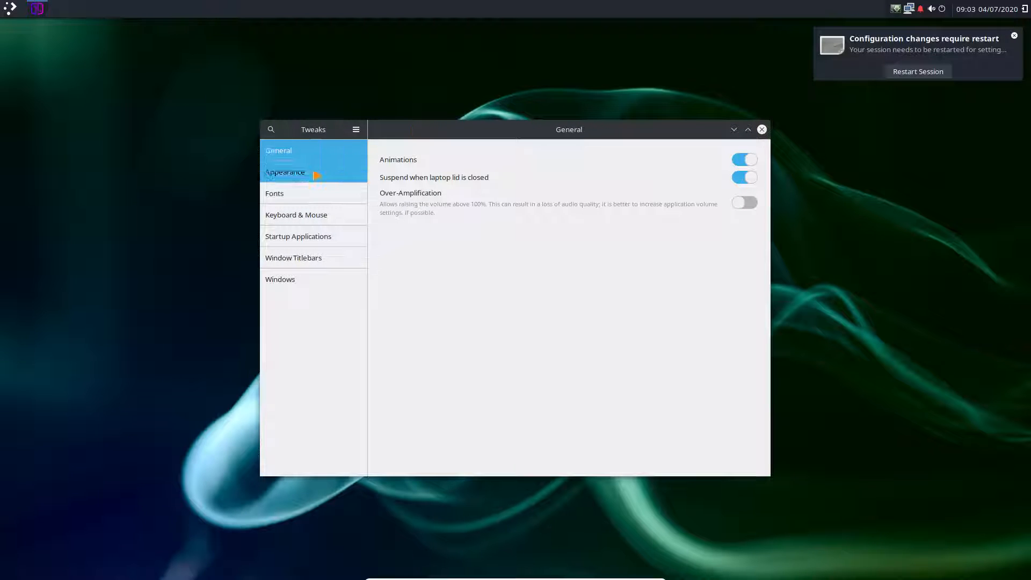
On Tweaks' Appearance page, switch the Applications theme from Breeze to Breeze-Dark.
click(286, 172)
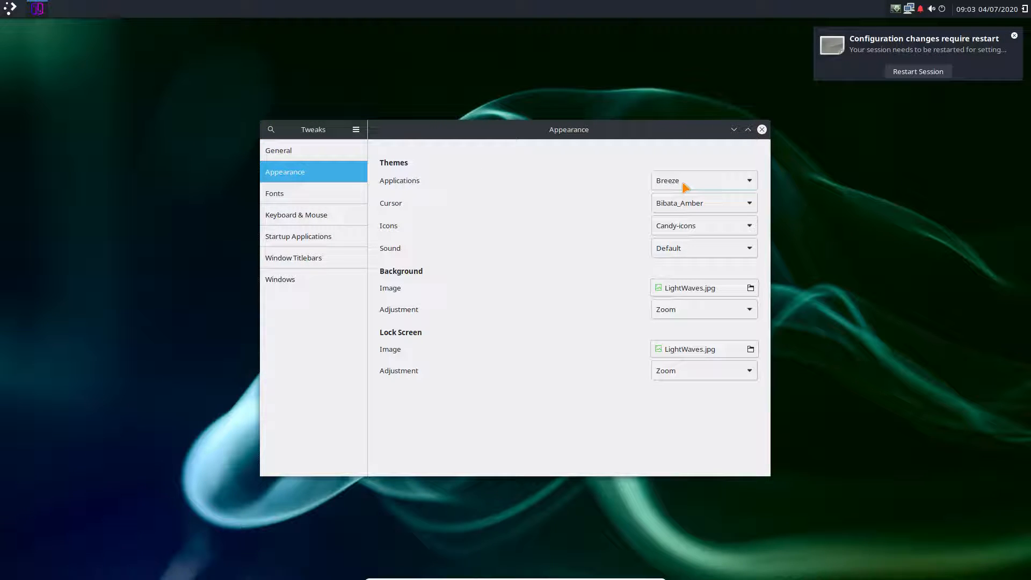
drag(553, 129, 545, 122)
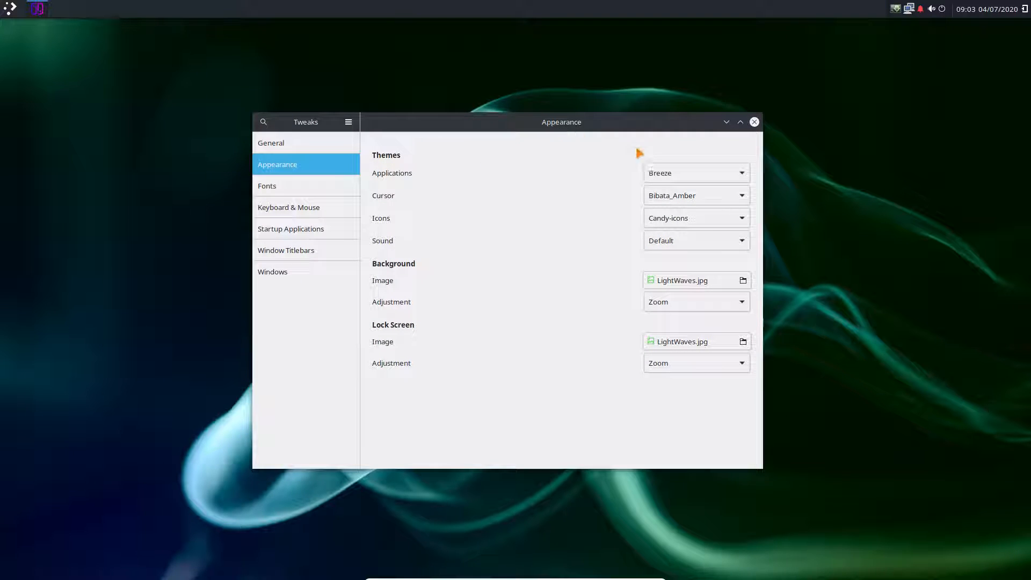
click(681, 178)
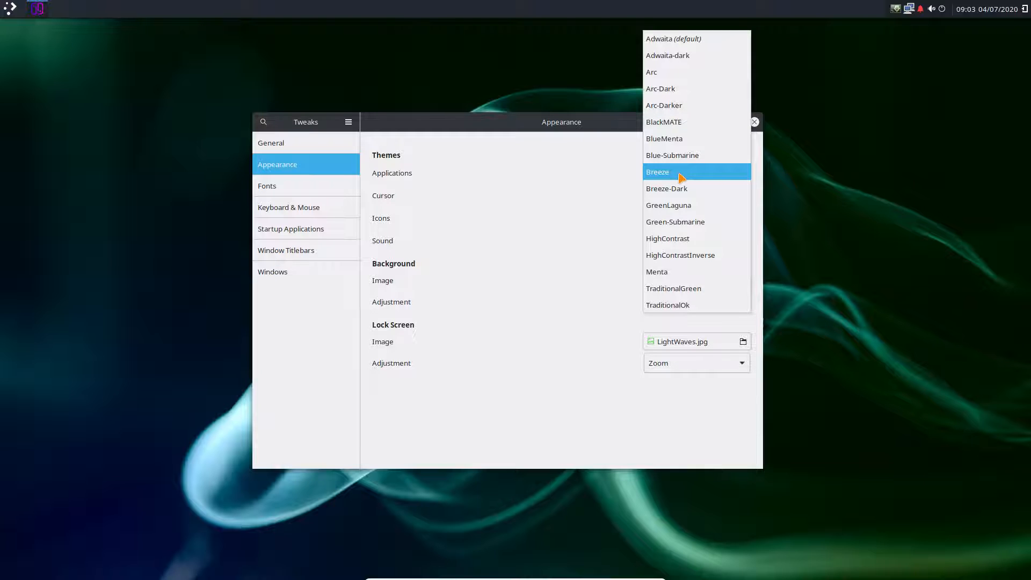
click(662, 172)
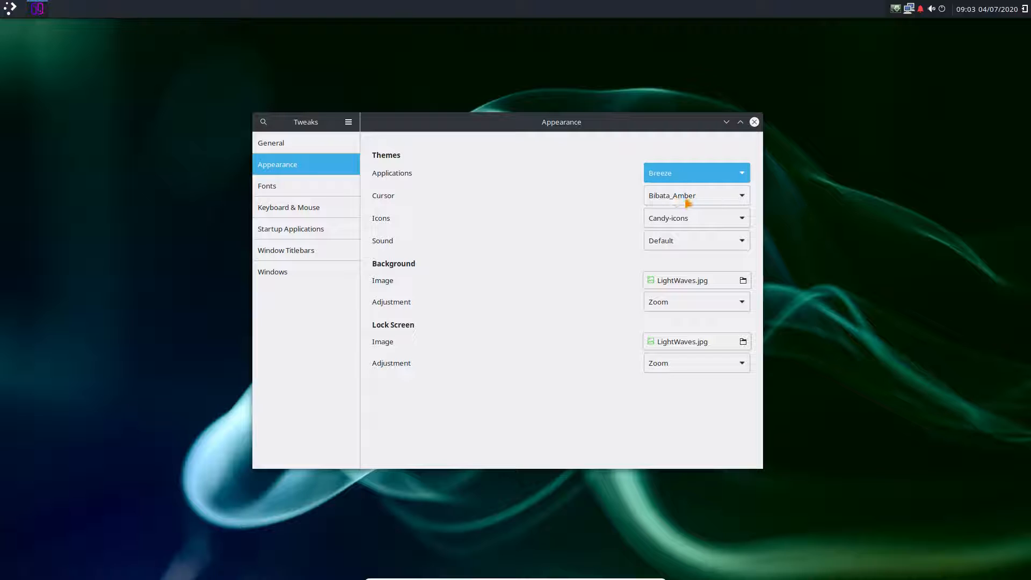
click(683, 173)
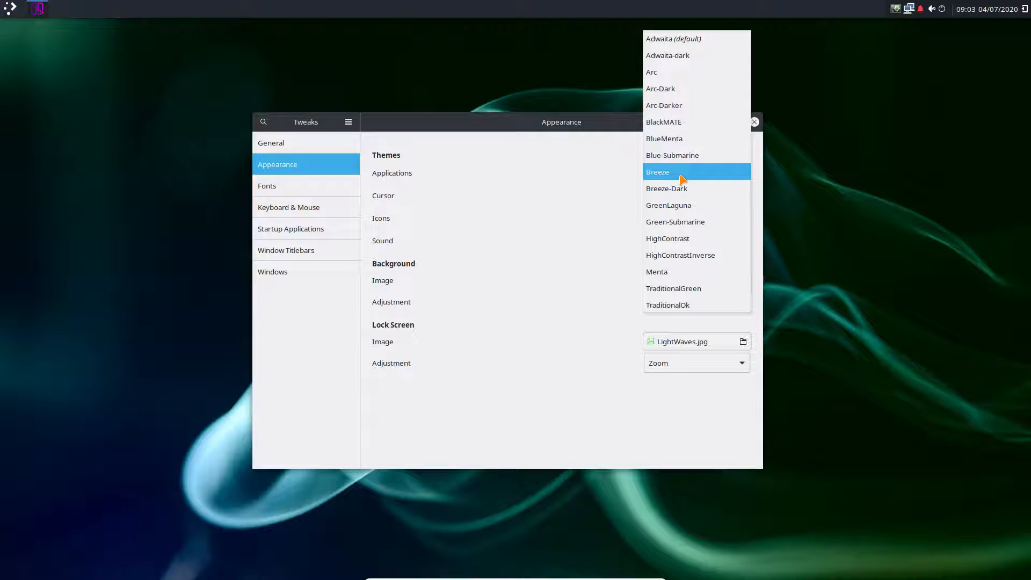
click(606, 177)
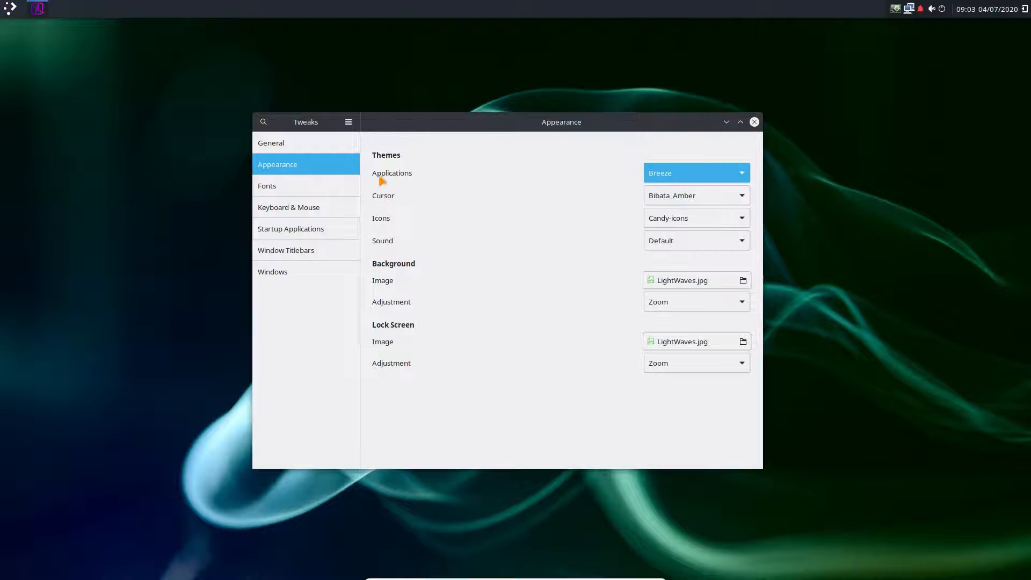
click(10, 8)
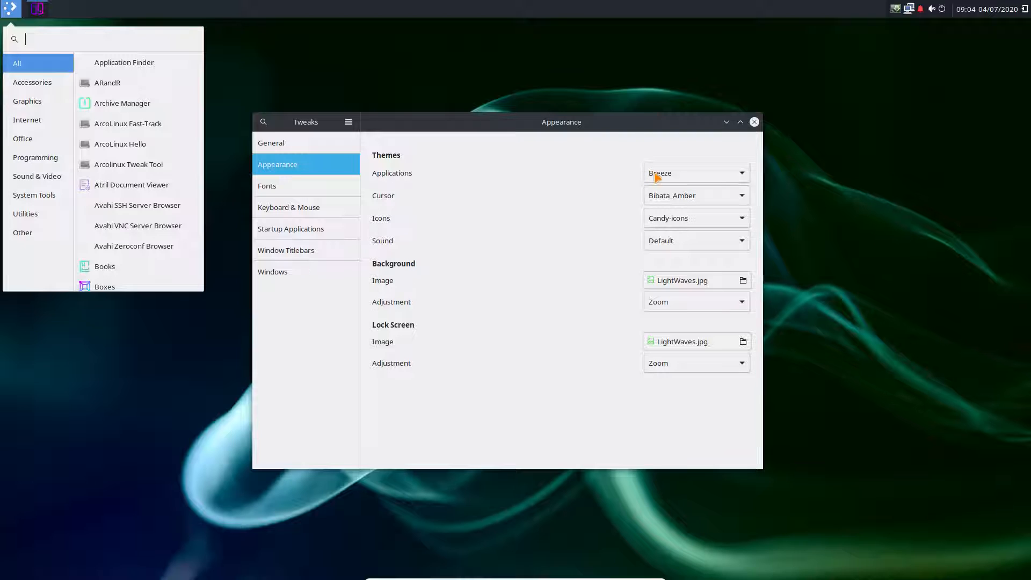
click(681, 177)
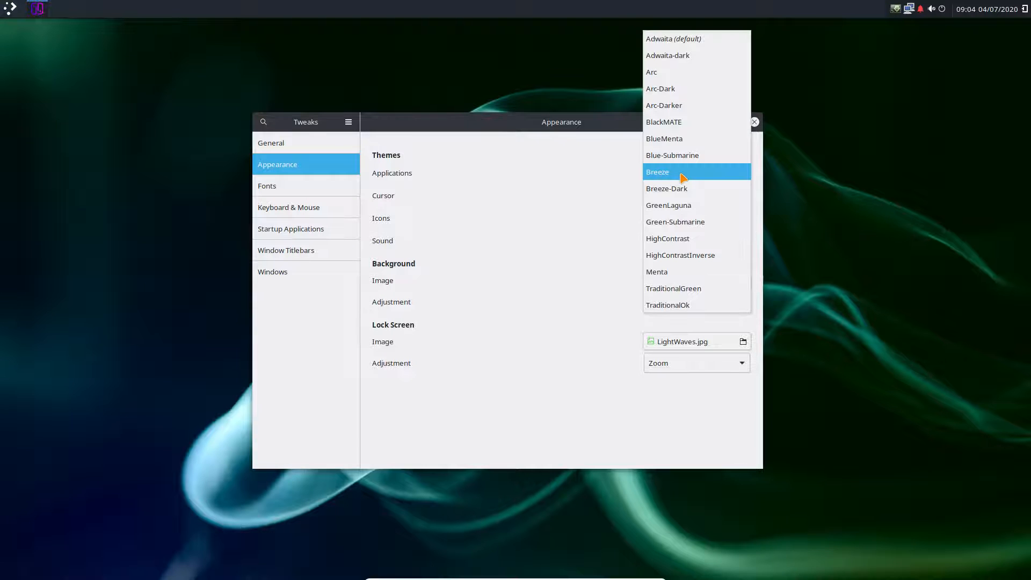
click(668, 191)
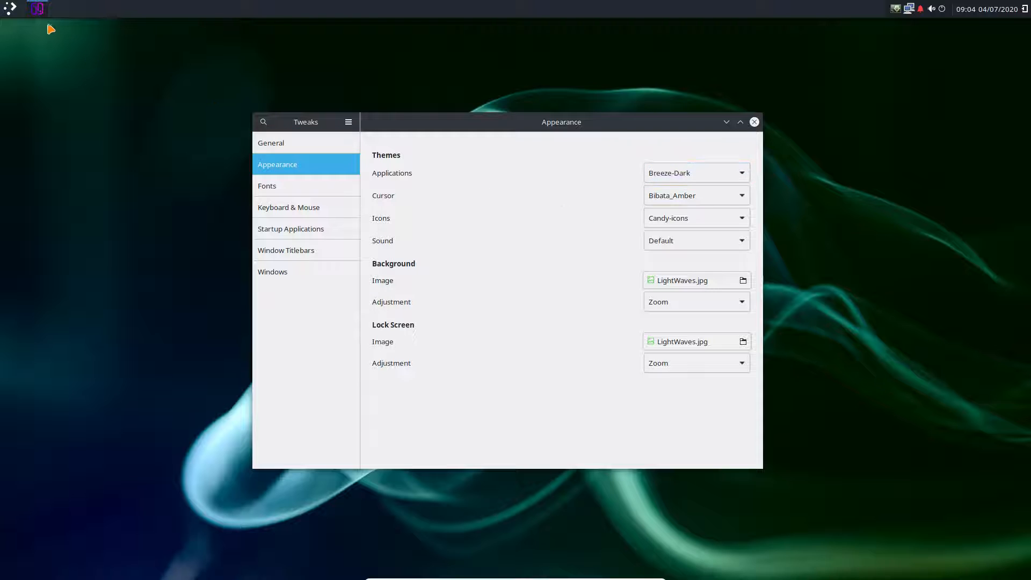
click(10, 9)
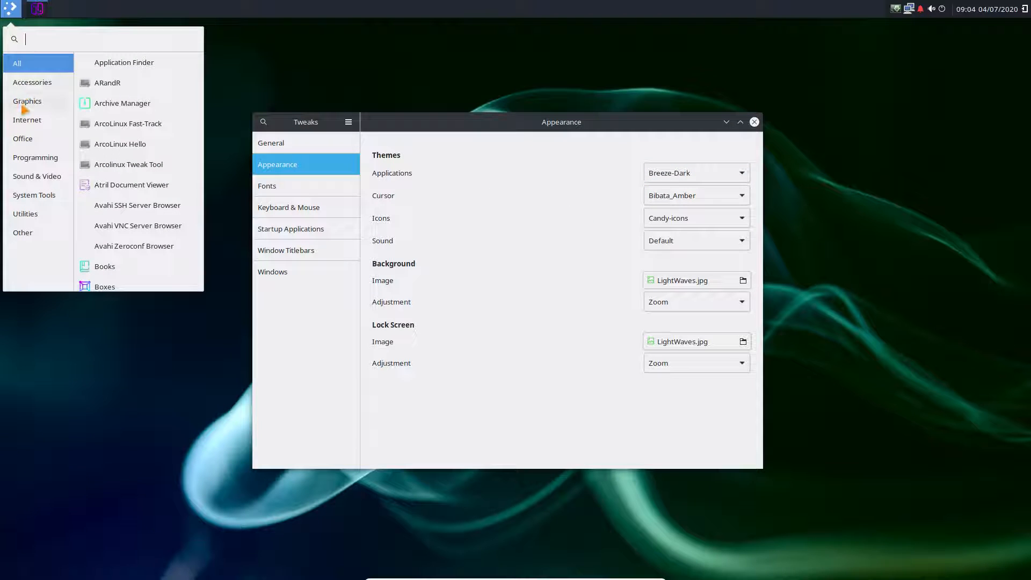
Set the Icons theme to Breeze-dark after browsing a few app menu categories.
click(25, 158)
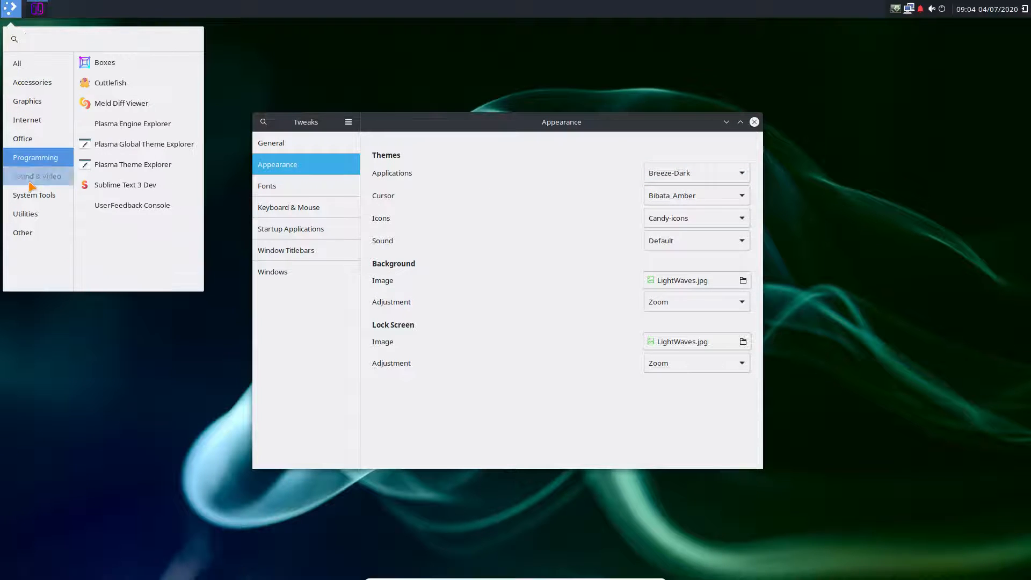
click(30, 180)
click(33, 198)
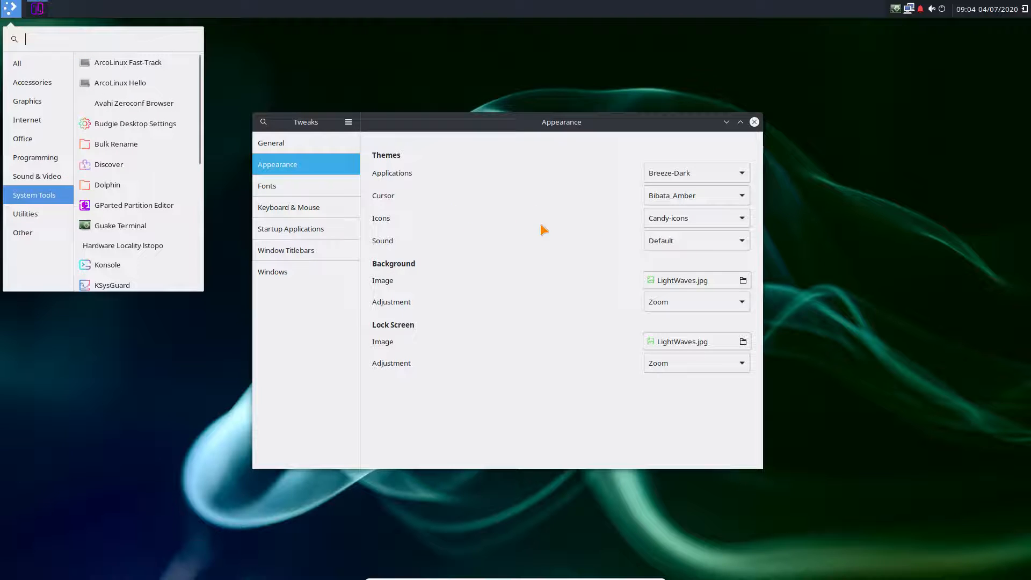
click(664, 224)
click(665, 224)
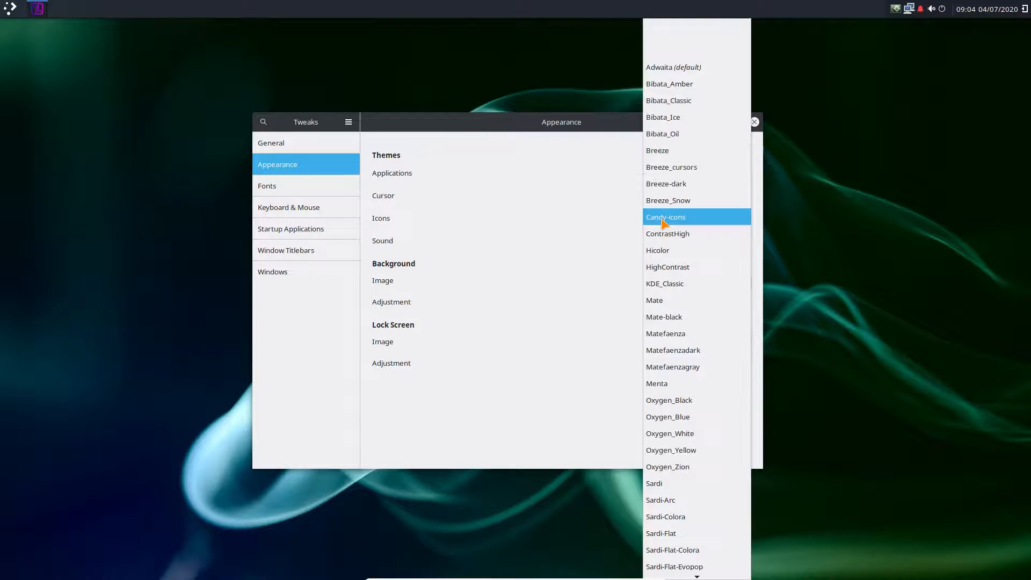
click(676, 185)
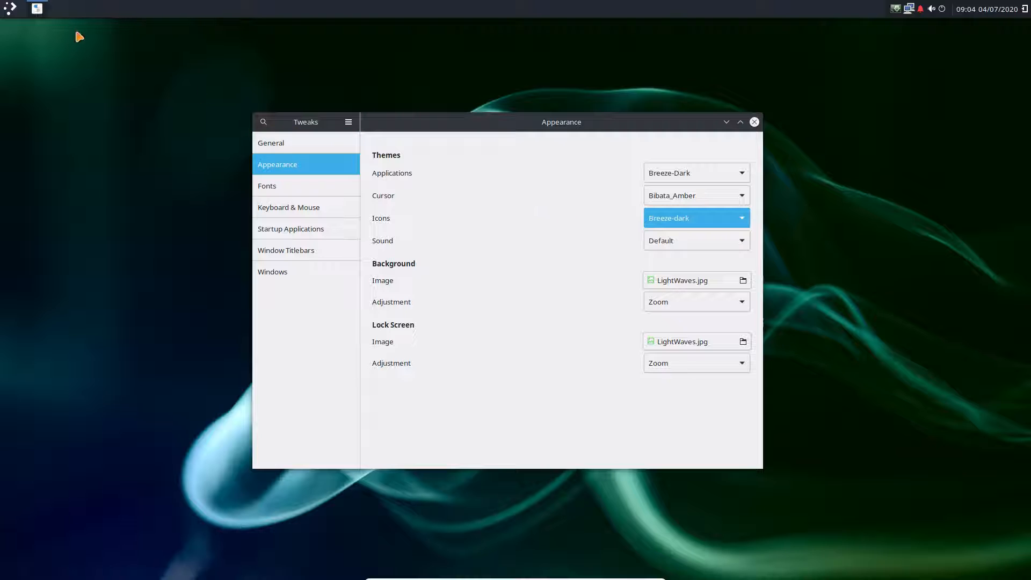
Browse the Office through System Tools menu categories, keep Breeze-dark icons, and check sound theme options.
click(7, 10)
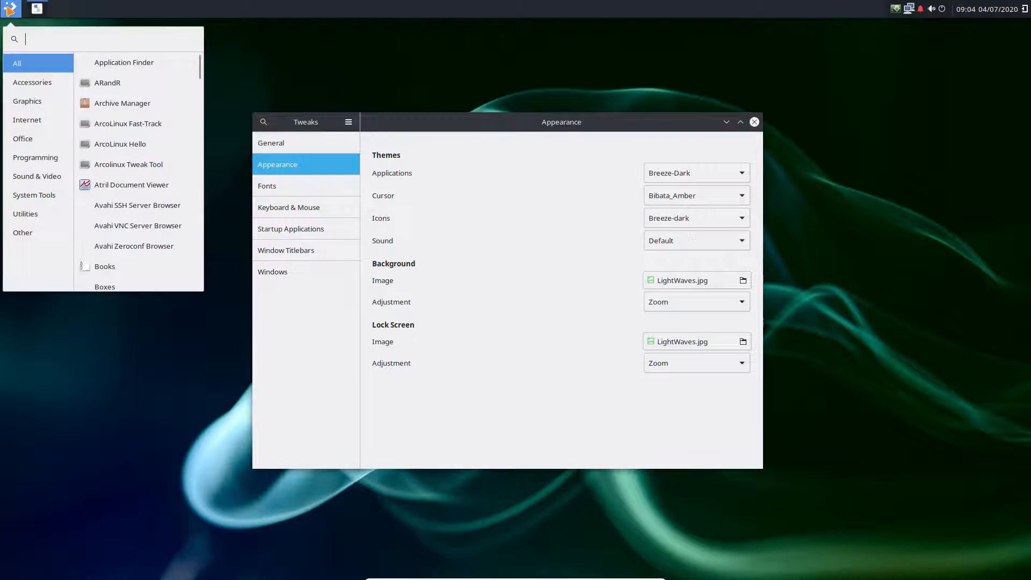
click(32, 138)
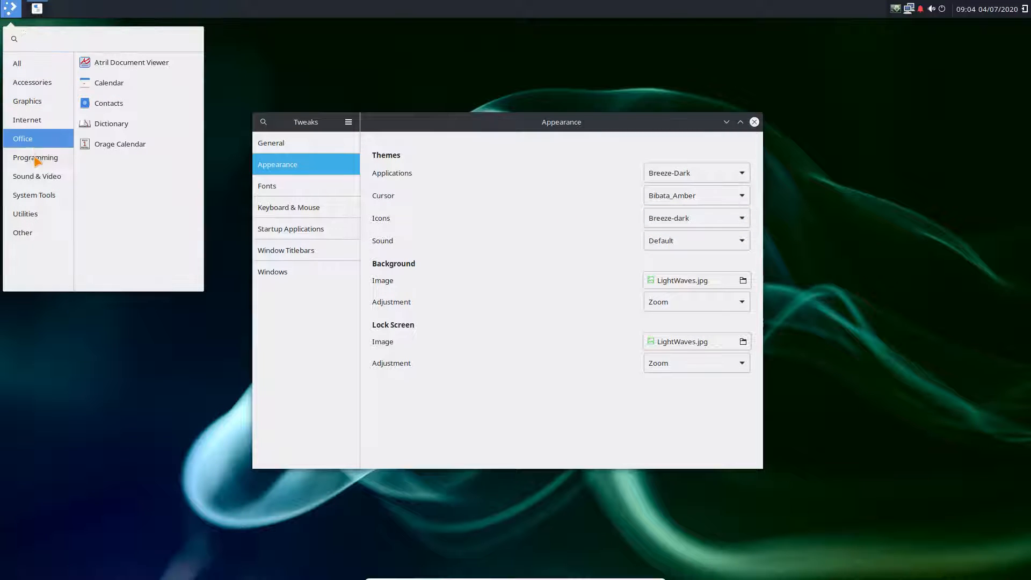
click(34, 158)
click(33, 177)
click(34, 194)
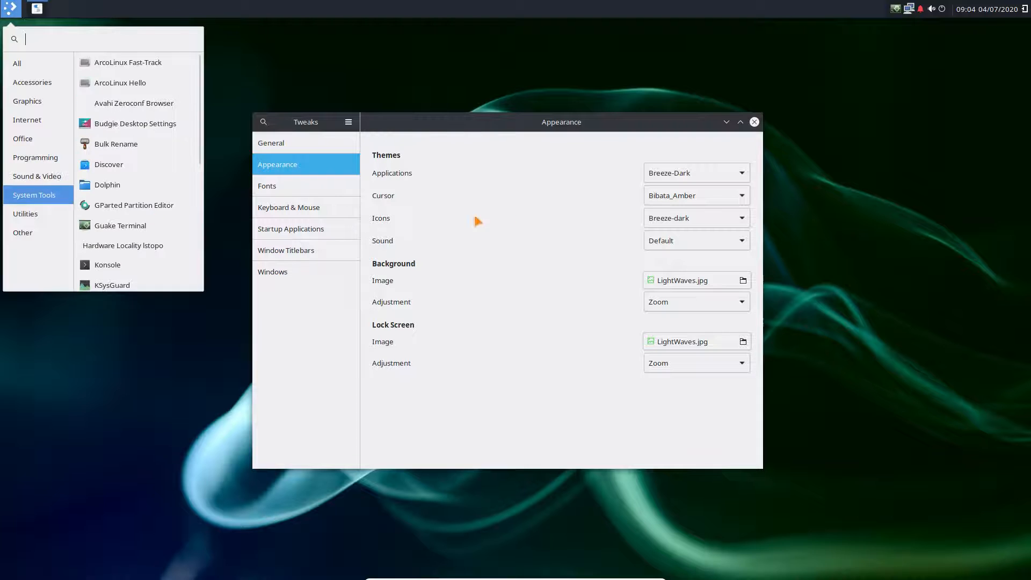
click(674, 225)
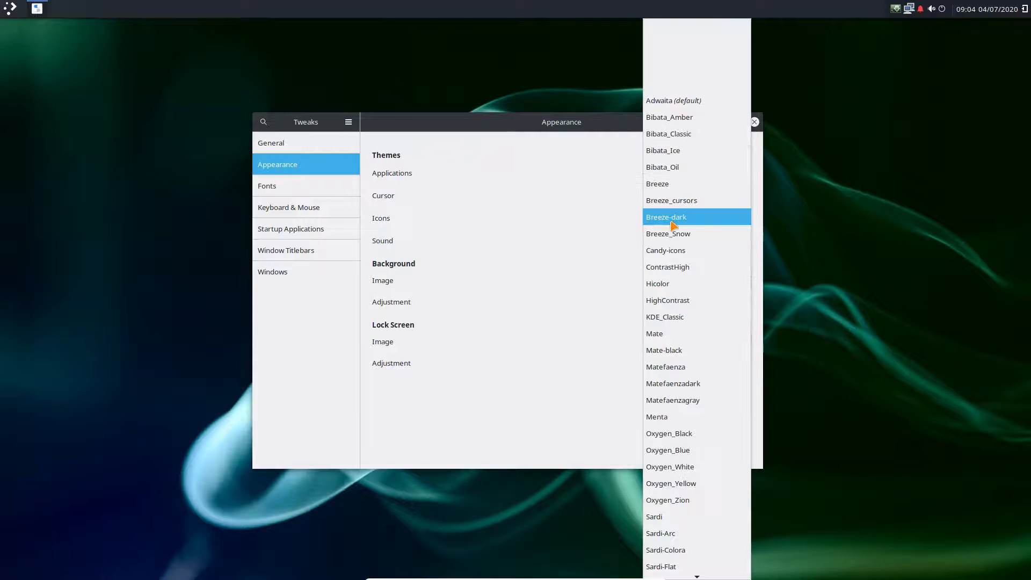
click(671, 222)
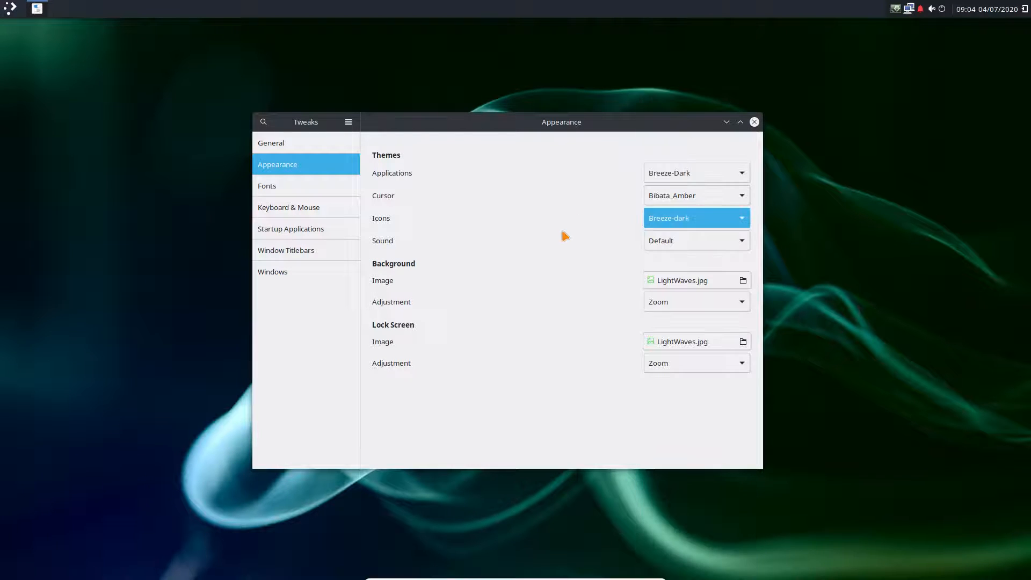
click(662, 245)
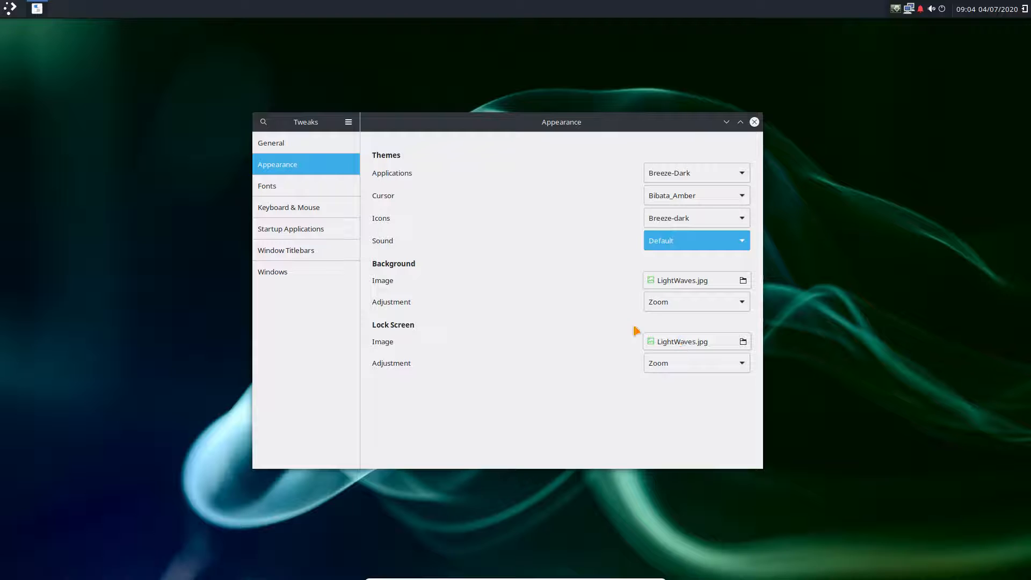
Look through Fonts, Keyboard & Mouse, Startup Applications and Window Titlebars, then close Tweaks.
click(287, 189)
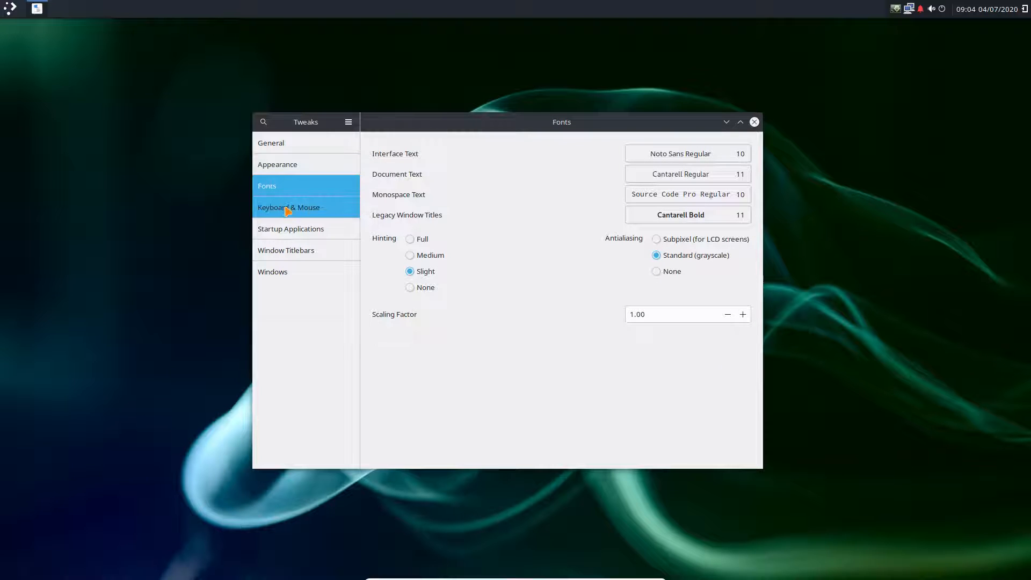
click(286, 210)
click(329, 236)
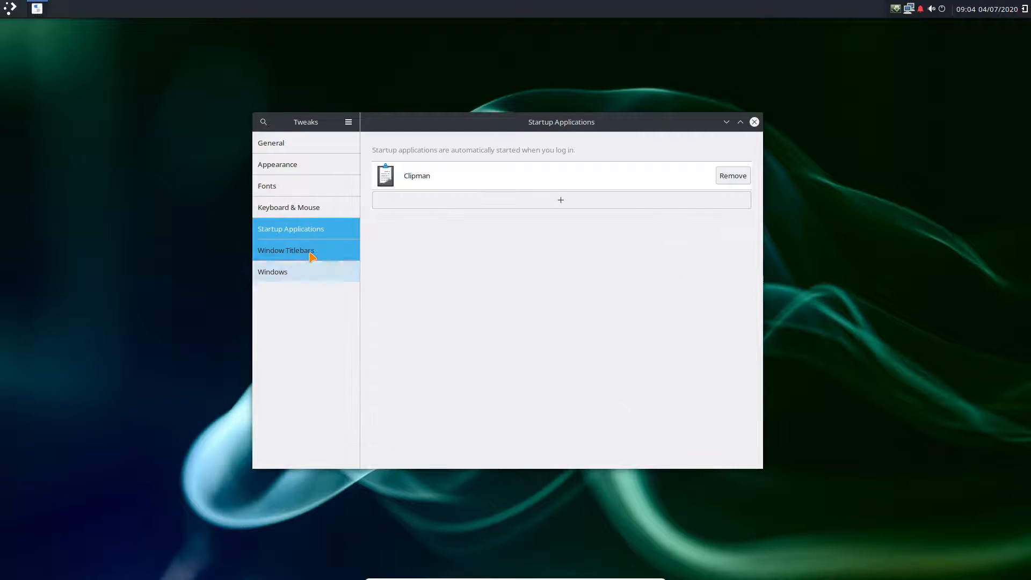
click(312, 254)
click(755, 123)
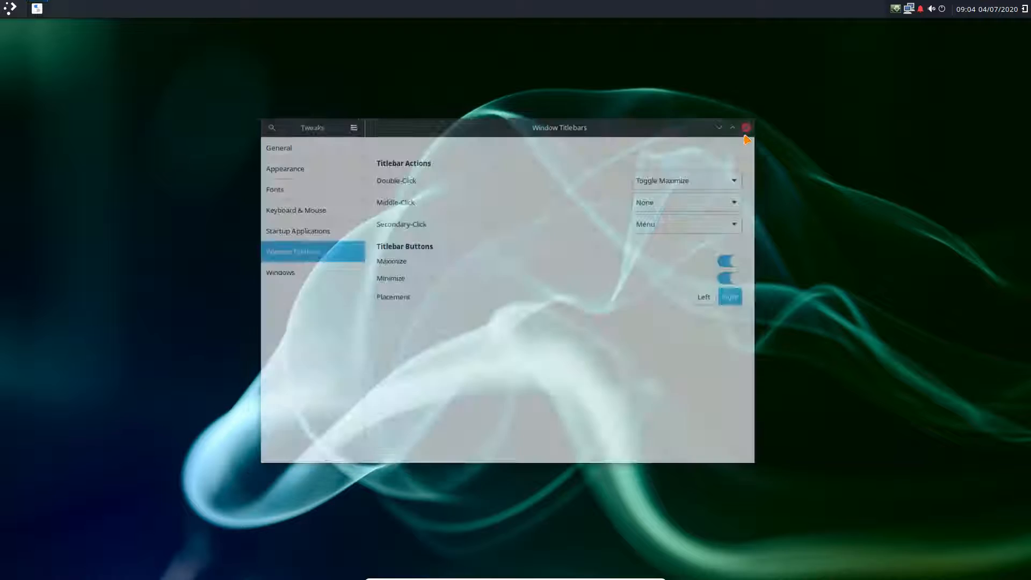
Log out of Budgie Desktop from the power menu and confirm.
click(943, 9)
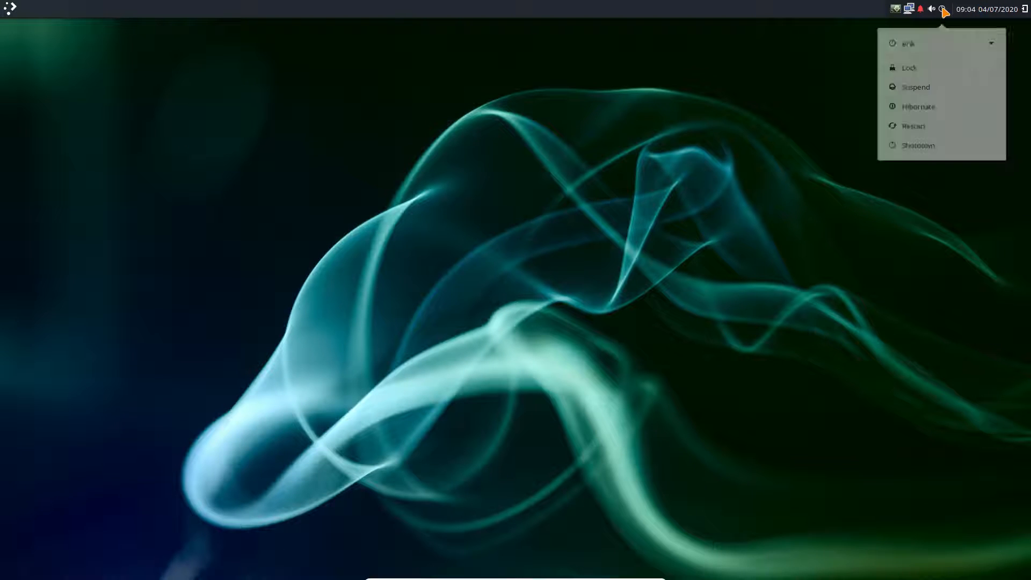
click(941, 44)
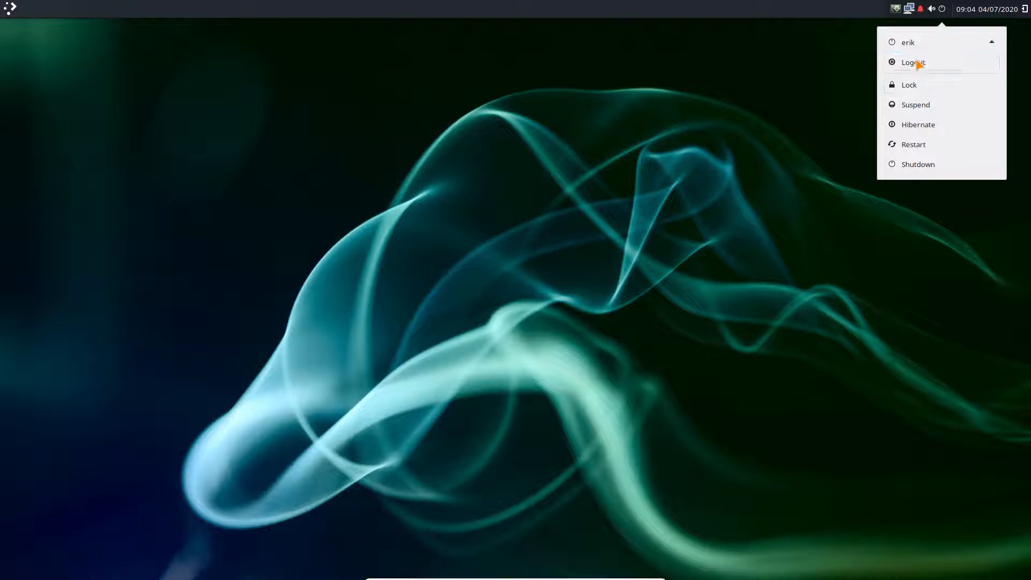
click(912, 62)
key(Return)
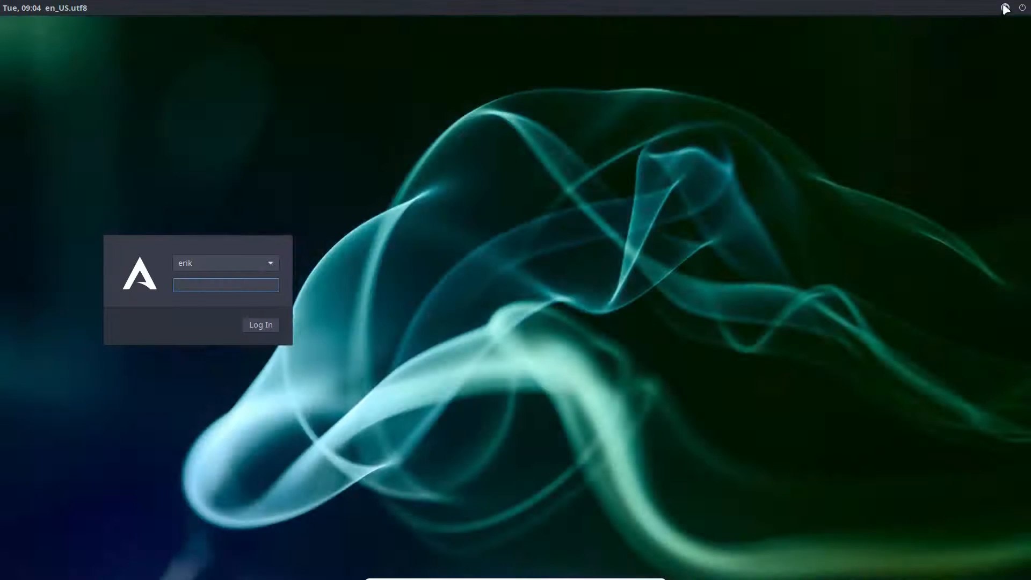
Log in to a Cinnamon session with the account password and dismiss the video-drivers warning.
click(1006, 8)
click(916, 40)
text(••••)
key(Return)
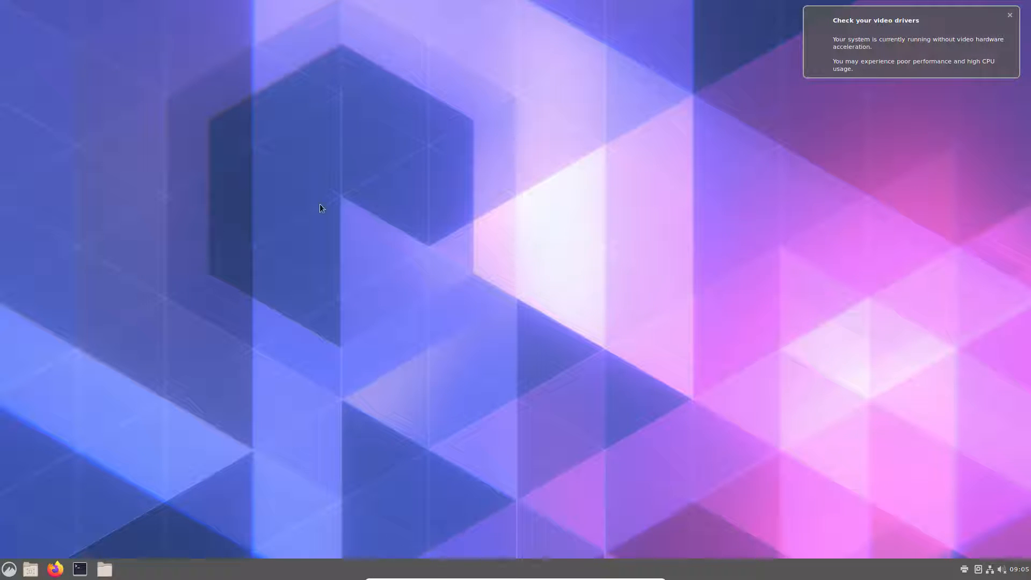
click(1011, 15)
right_click(409, 267)
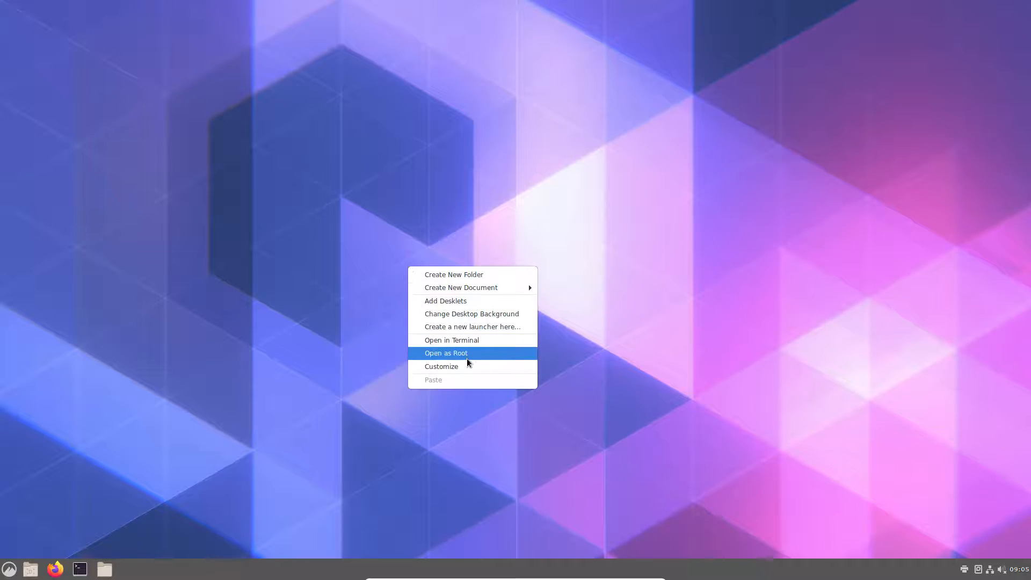
Set Sea Sunset from the Backgrounds collection as the Cinnamon wallpaper and close the window.
click(490, 316)
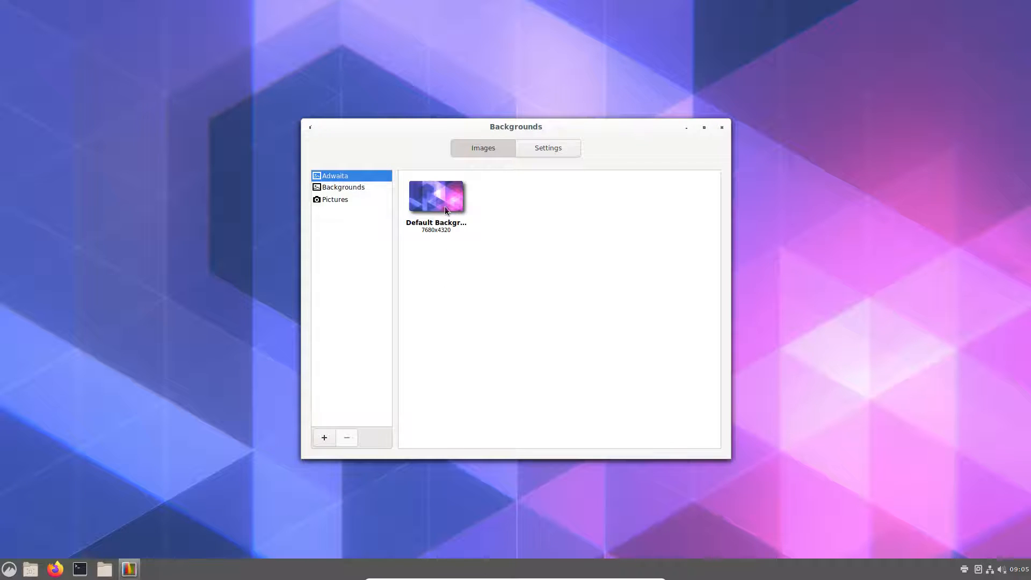
click(348, 187)
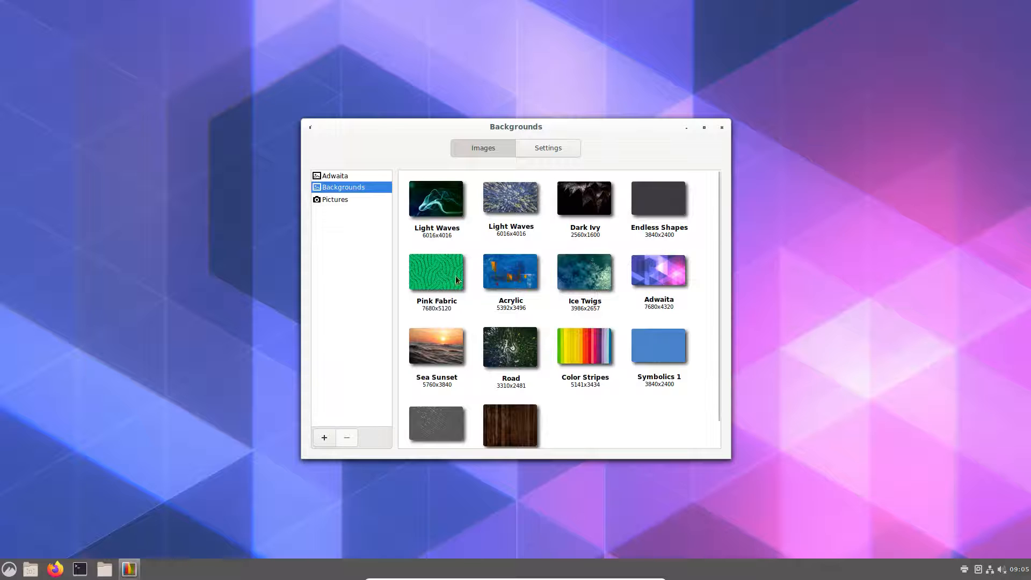
scroll(520, 277, down, 1)
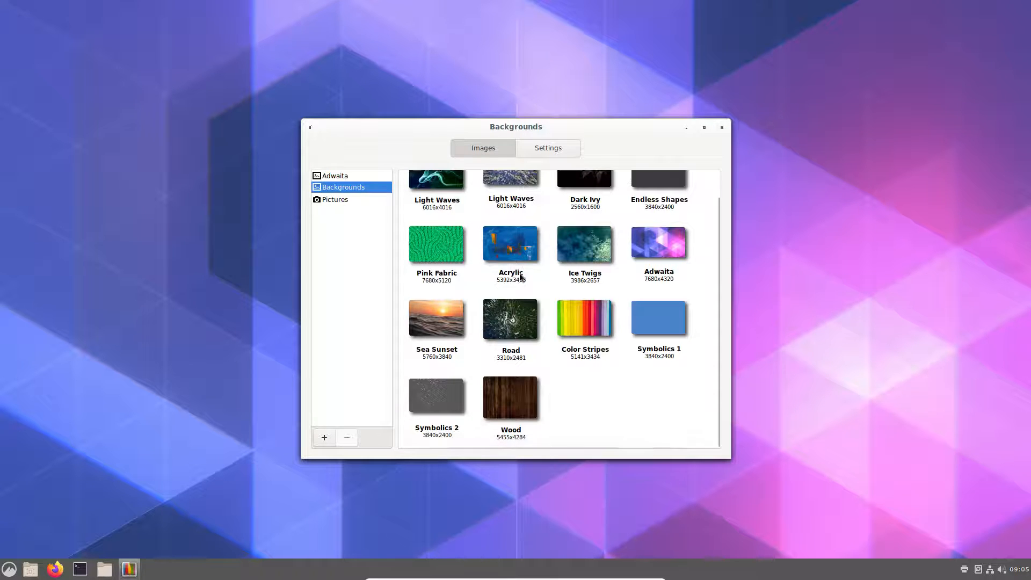
click(449, 336)
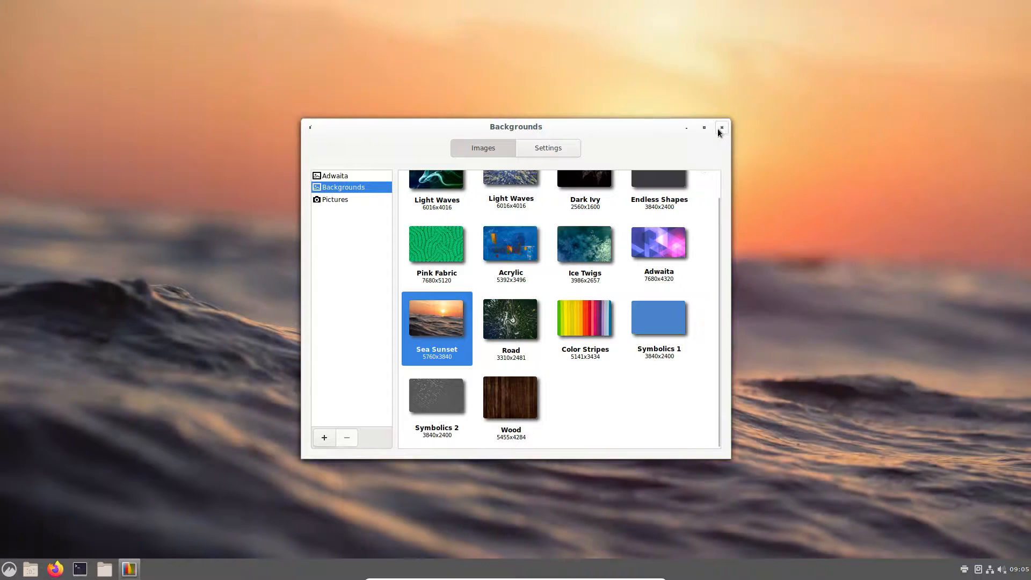
click(720, 130)
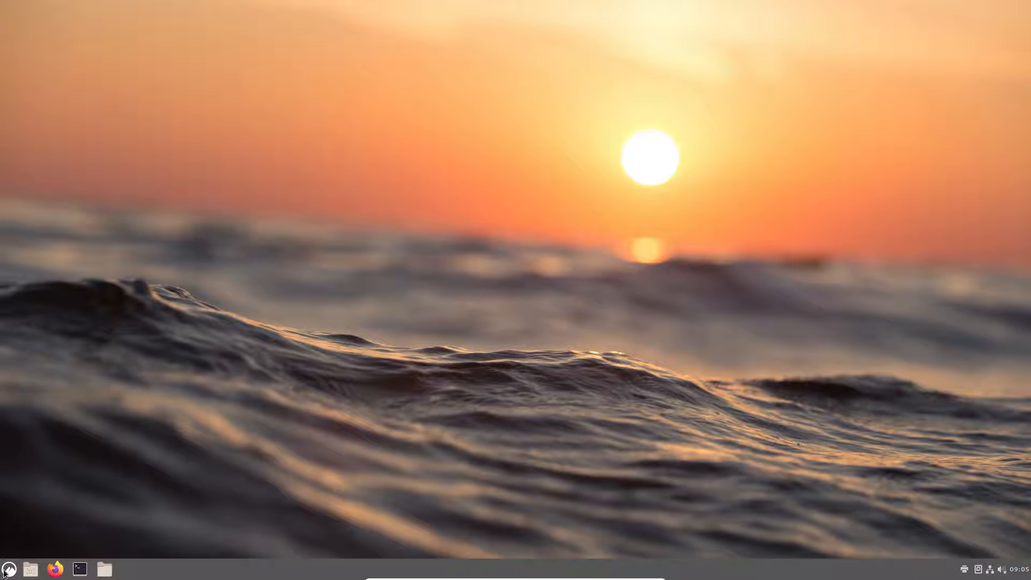
In System Settings Themes, set window borders to Arc-Dark and icons to Sardi-Flexible-Arc.
click(4, 573)
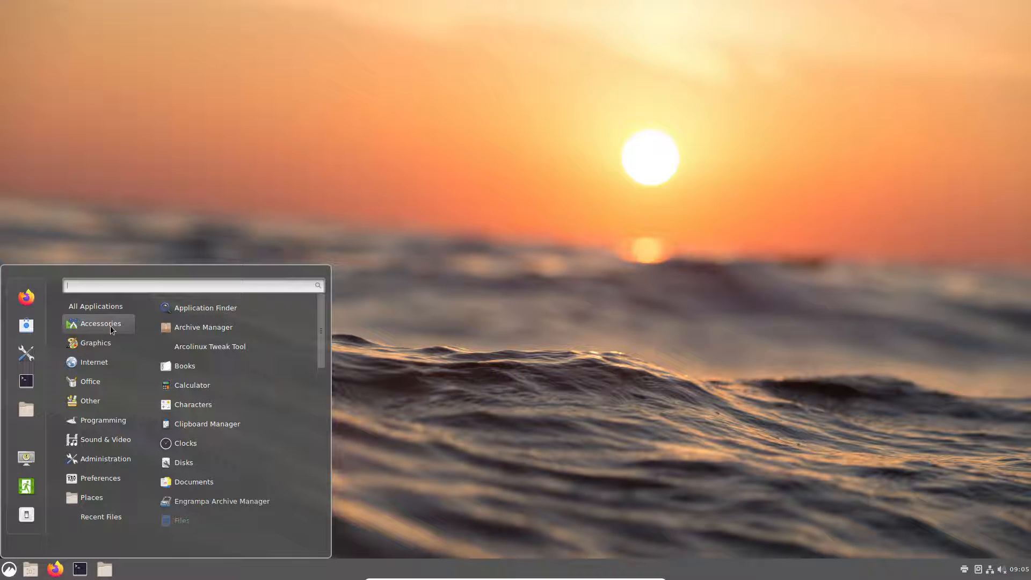
click(26, 354)
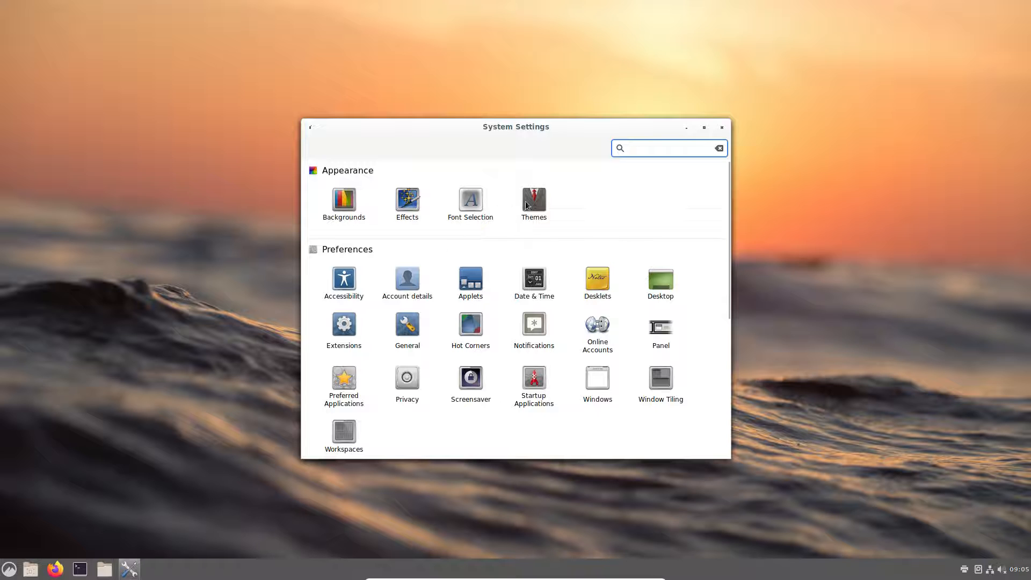
click(526, 204)
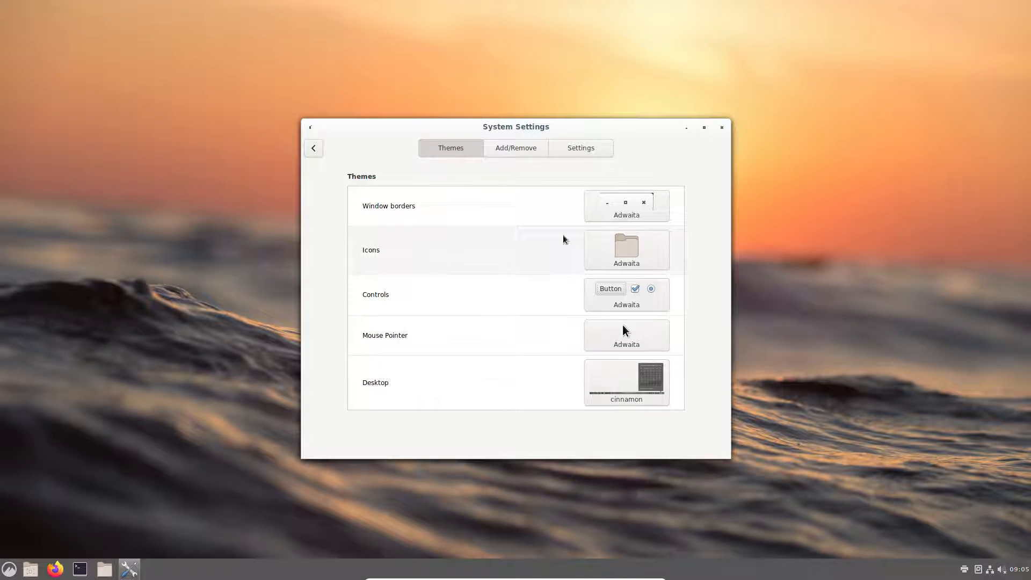
click(631, 215)
click(776, 210)
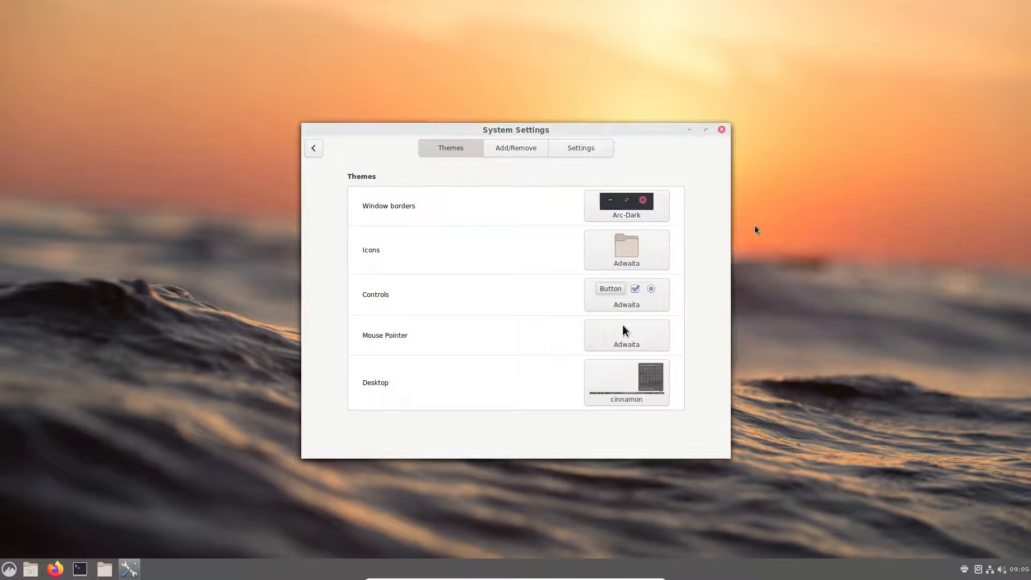
click(649, 259)
click(712, 244)
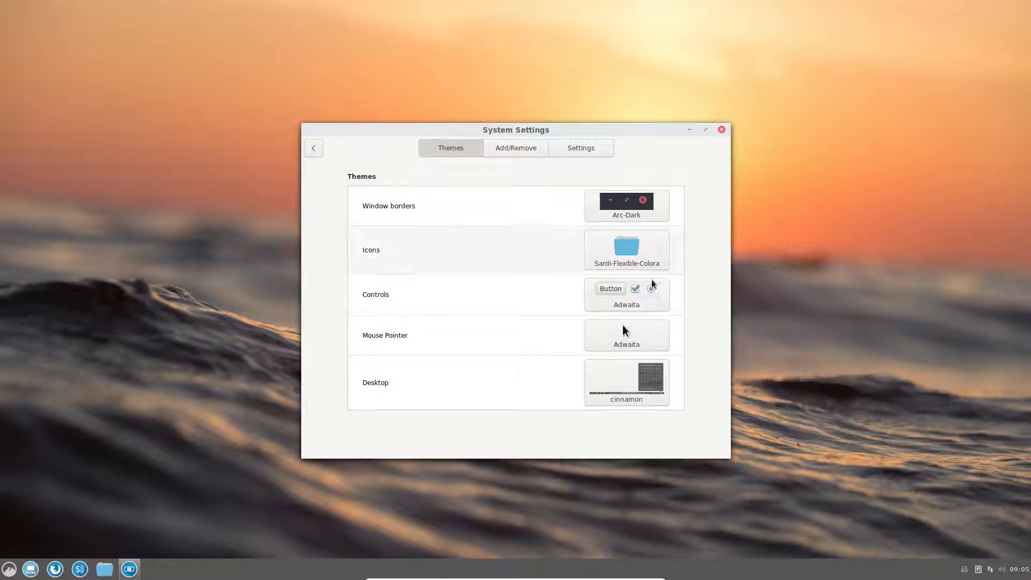
click(622, 295)
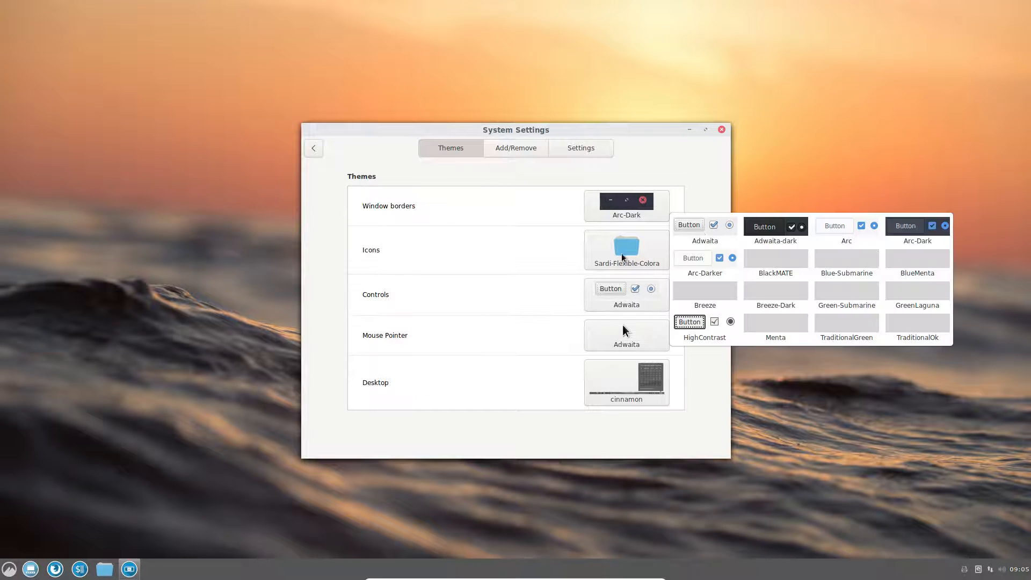
click(623, 256)
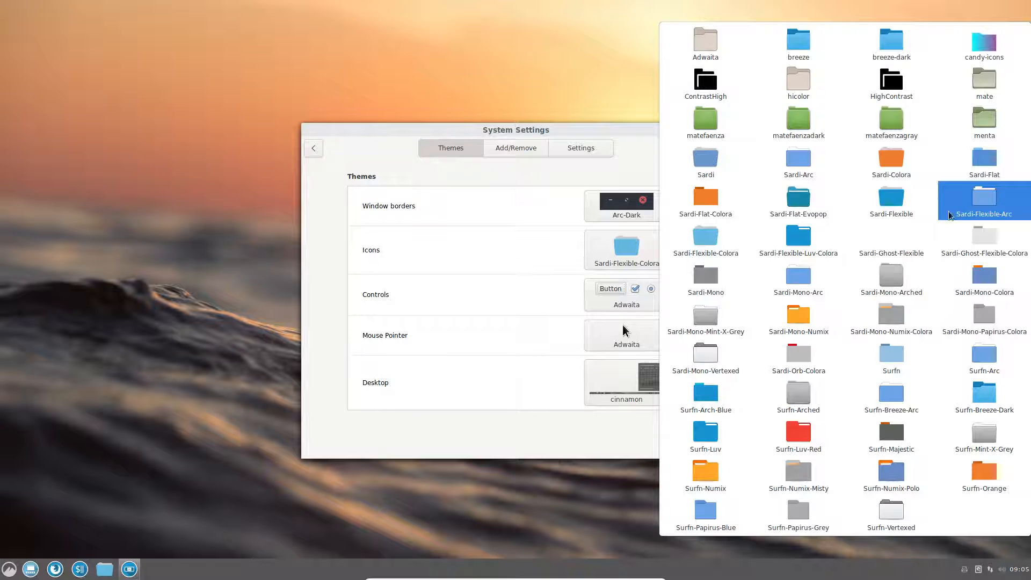
click(967, 209)
Set controls to Arc-Dark, pointer to Bibata_Classic, desktop theme to Arc-Dark, and close System Settings.
click(620, 300)
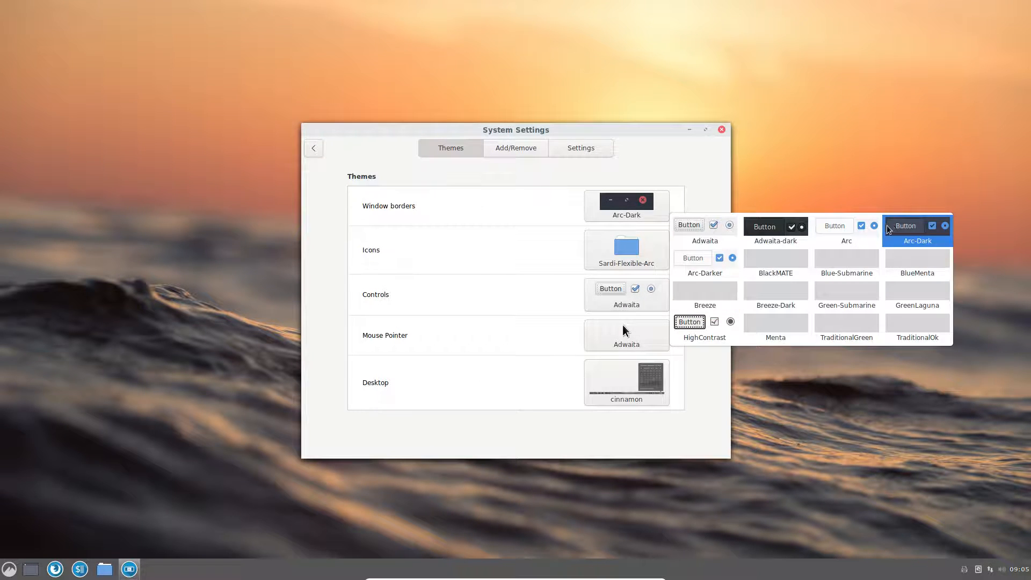
click(891, 228)
click(626, 338)
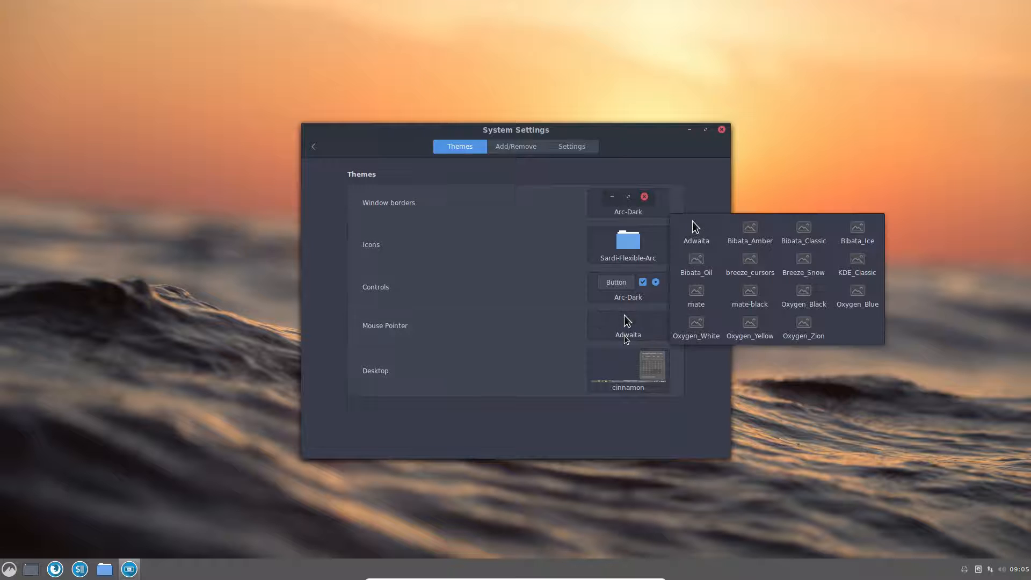
click(802, 230)
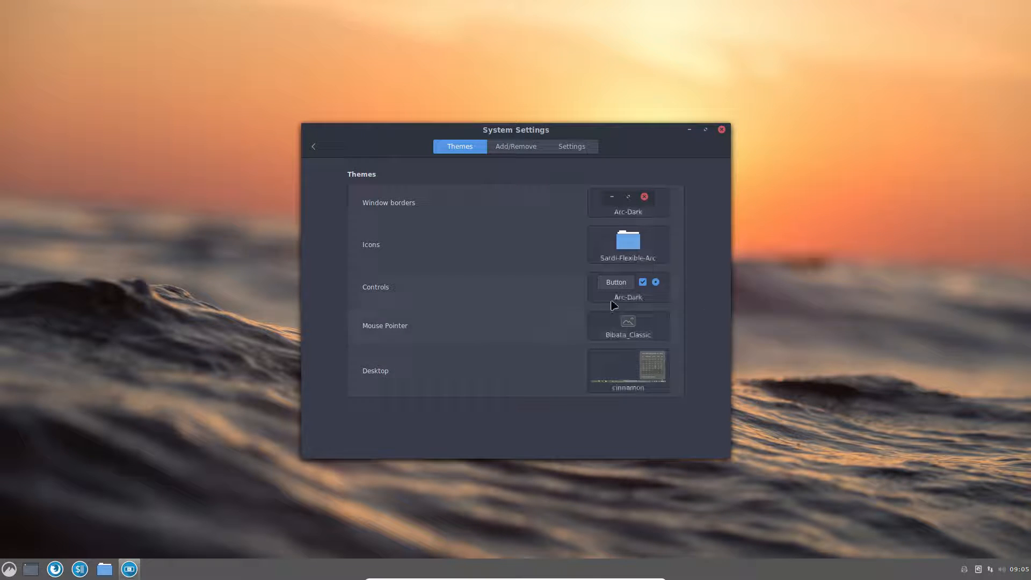
click(631, 373)
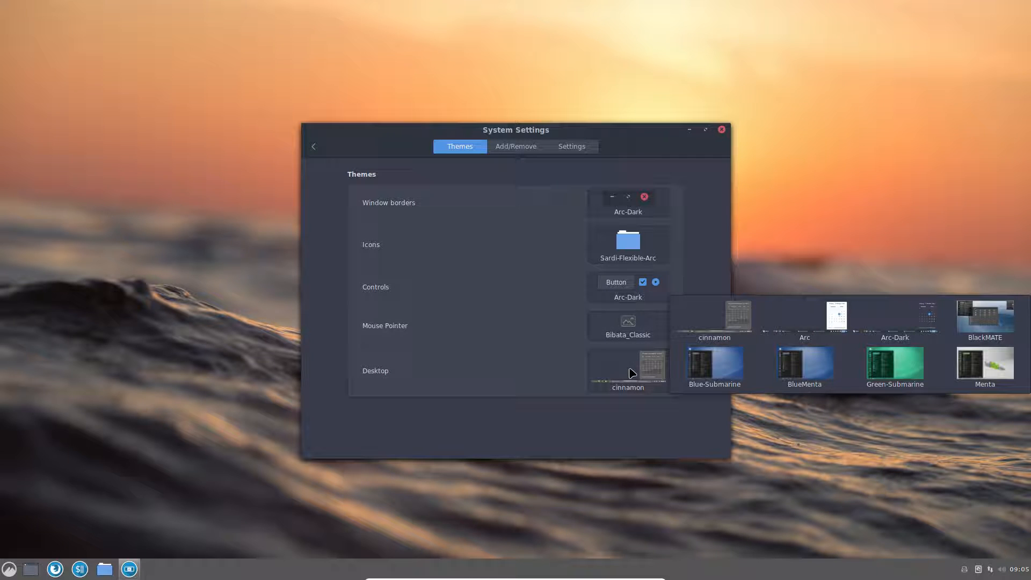
click(900, 332)
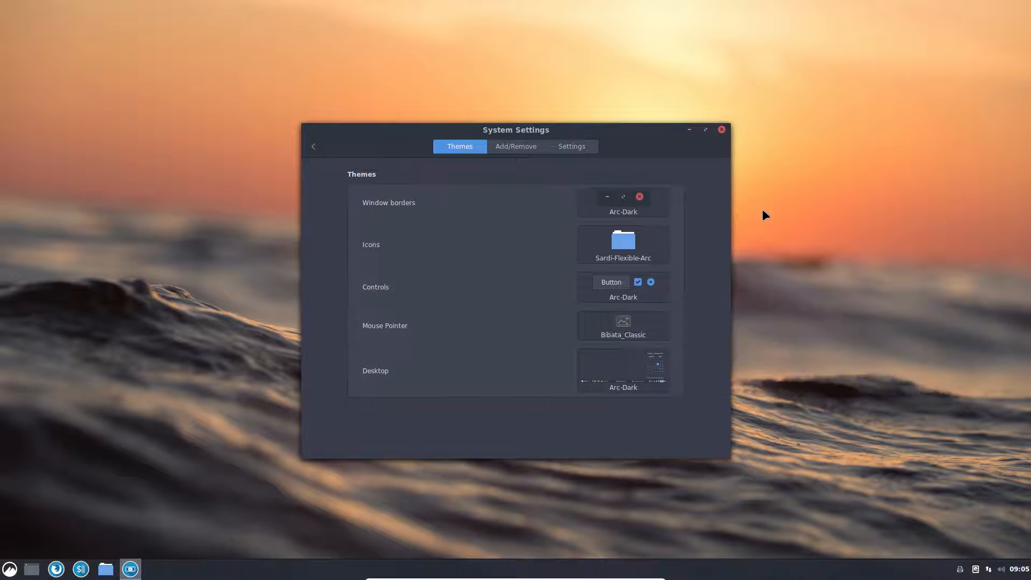
click(723, 130)
click(10, 569)
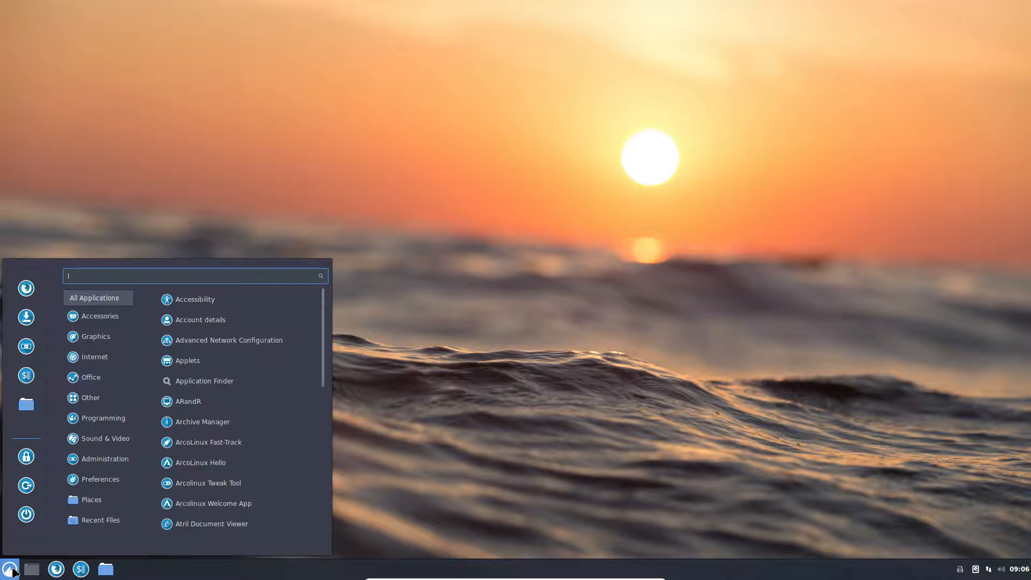
Browse the Cinnamon menu categories, launch Software and dismiss its welcome screen.
mouse_move(100, 398)
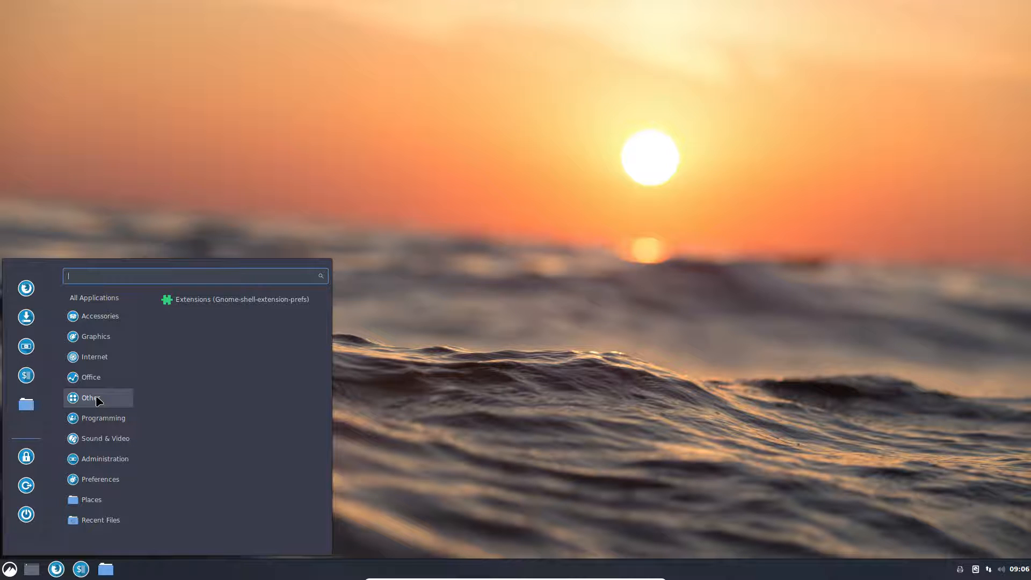
mouse_move(110, 437)
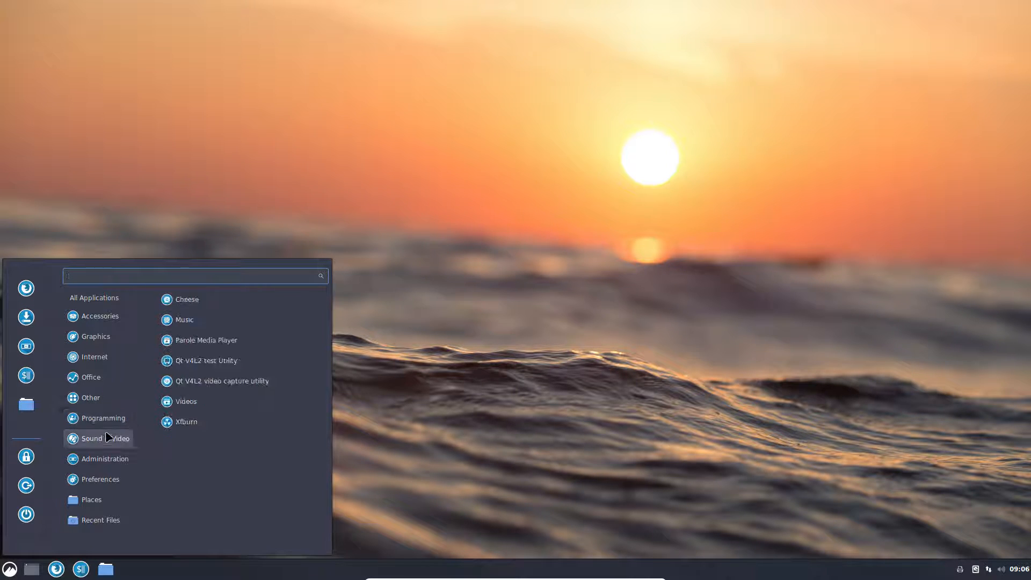
mouse_move(112, 499)
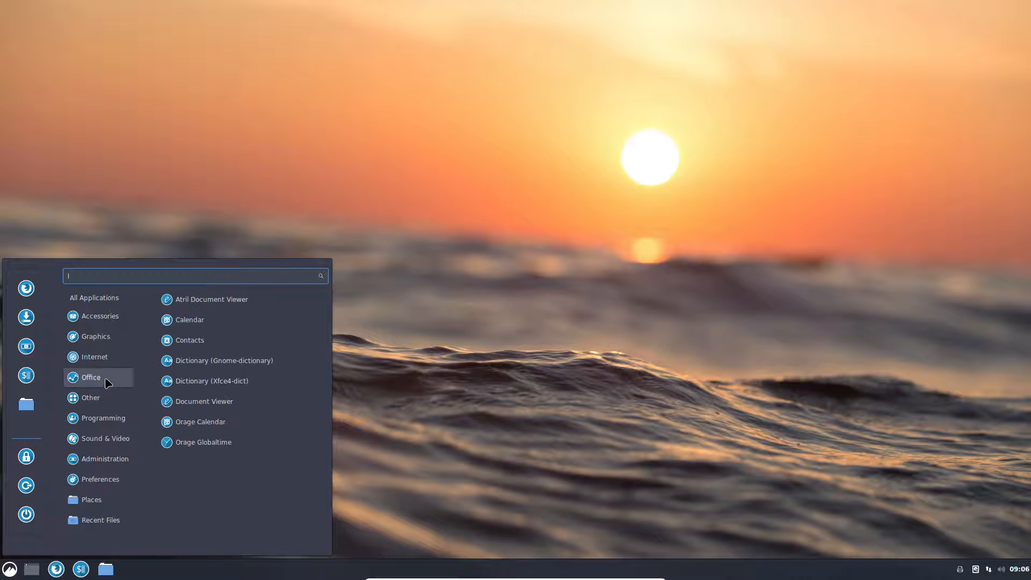
mouse_move(108, 345)
mouse_move(103, 310)
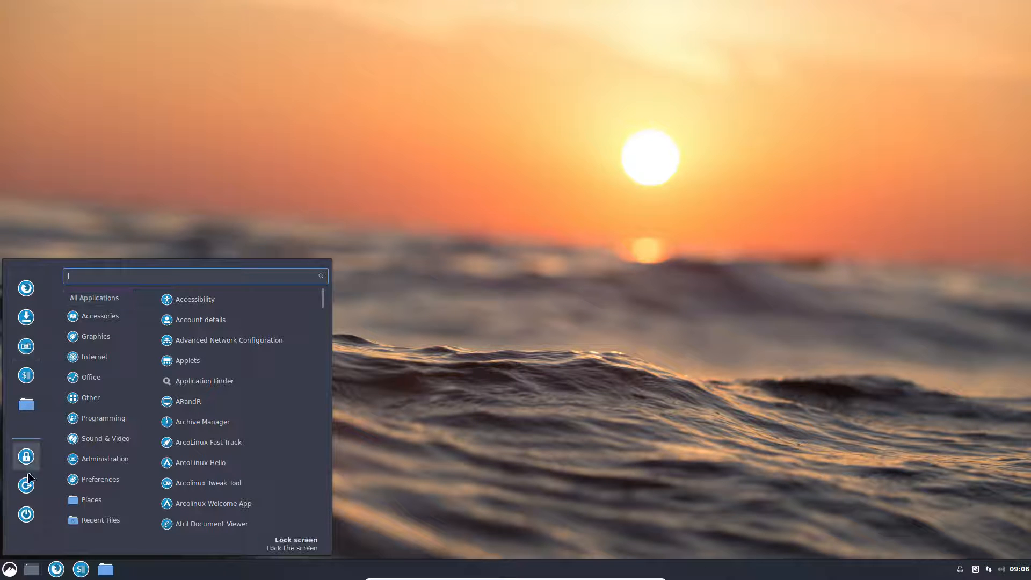
click(27, 318)
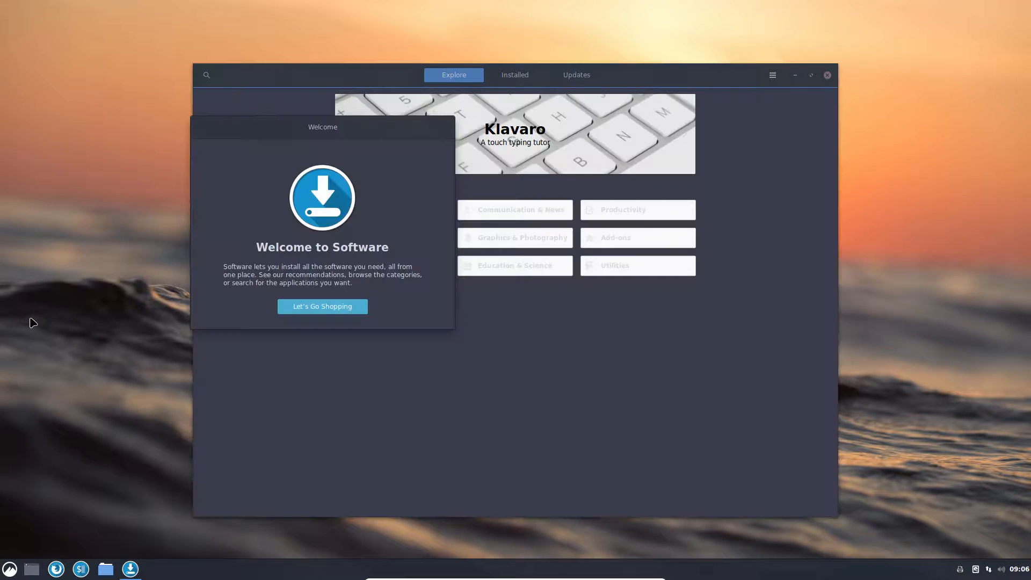
click(352, 307)
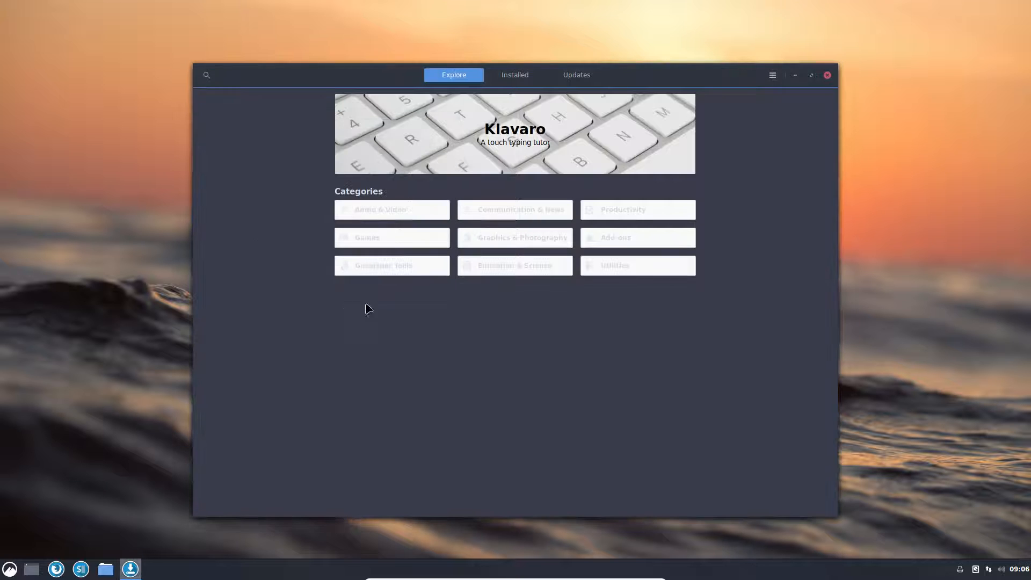
drag(663, 69, 852, 55)
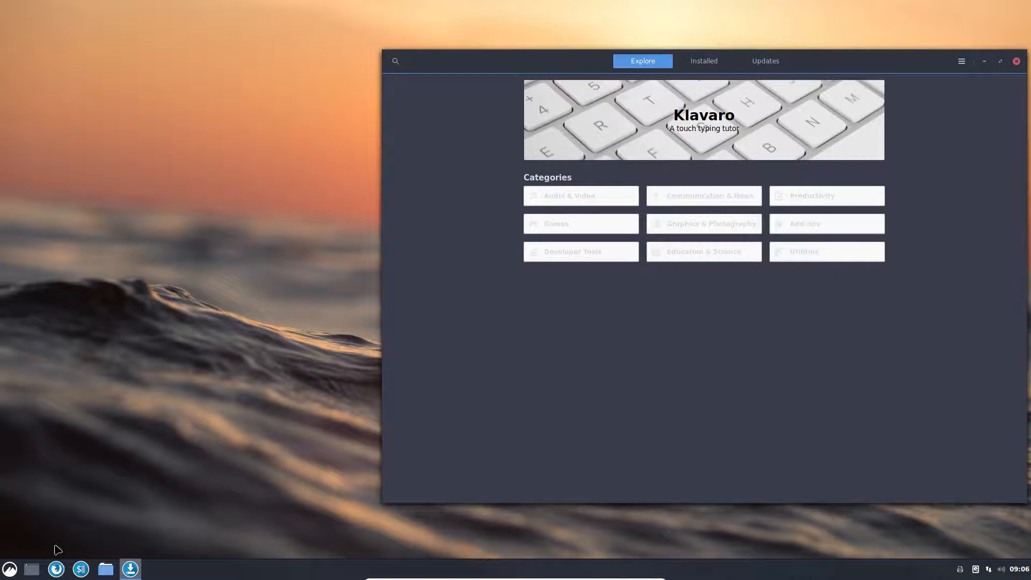
Open and maximize System Settings, then close it and the Software window.
click(10, 568)
click(26, 346)
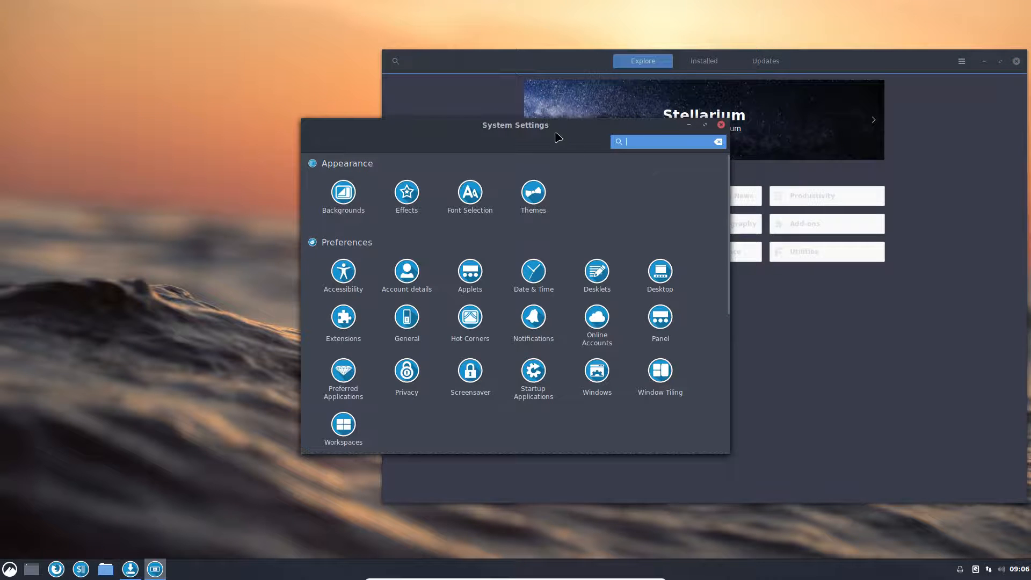
double_click(558, 135)
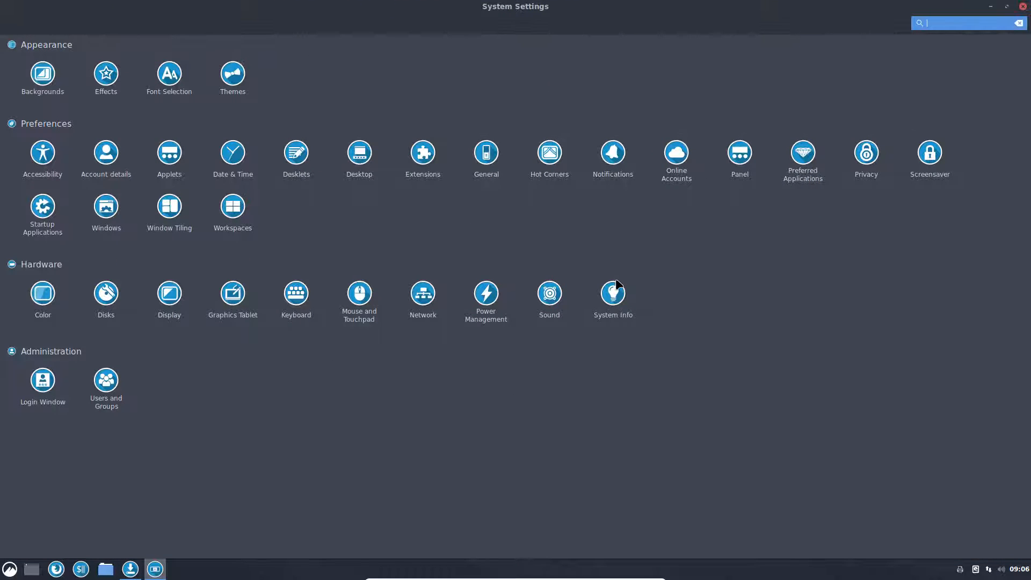
click(1023, 7)
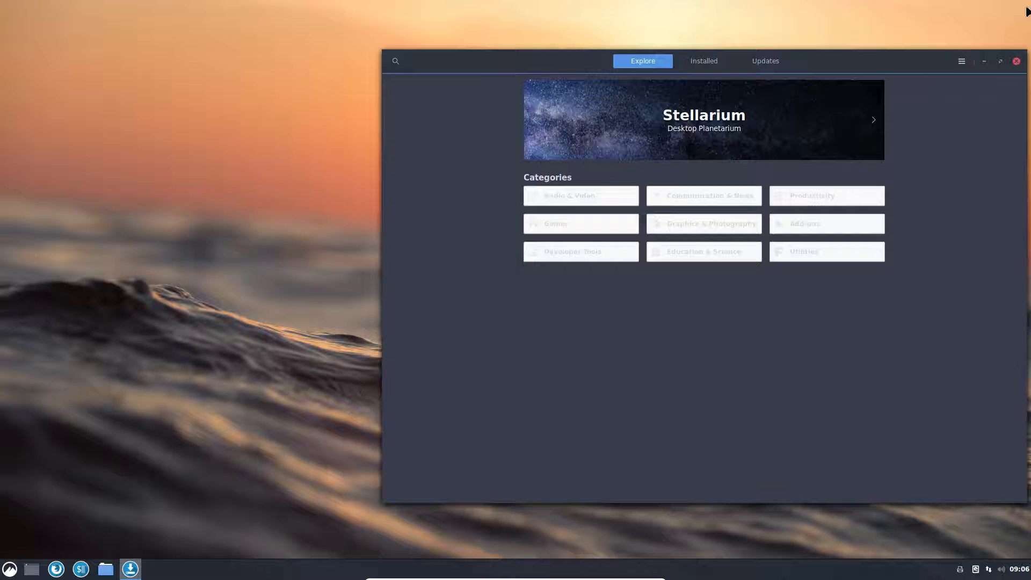
click(1016, 61)
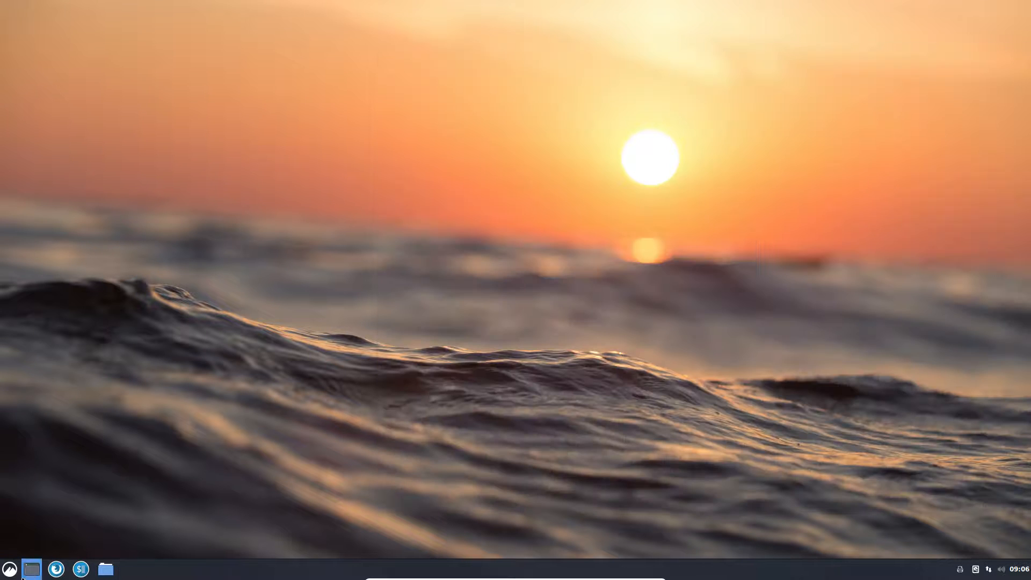
Log out of the Cinnamon session from the menu and confirm.
click(11, 567)
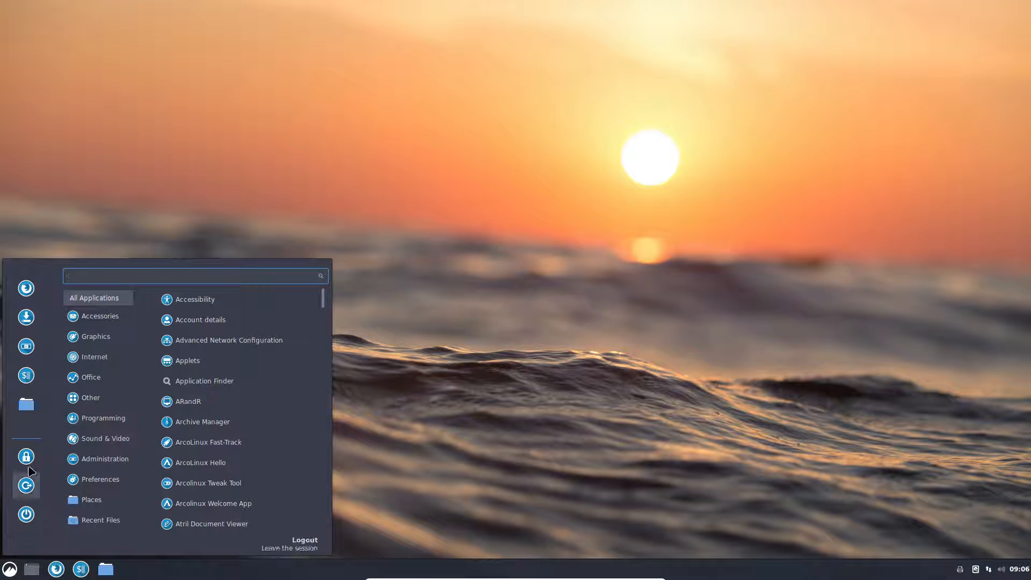
click(26, 485)
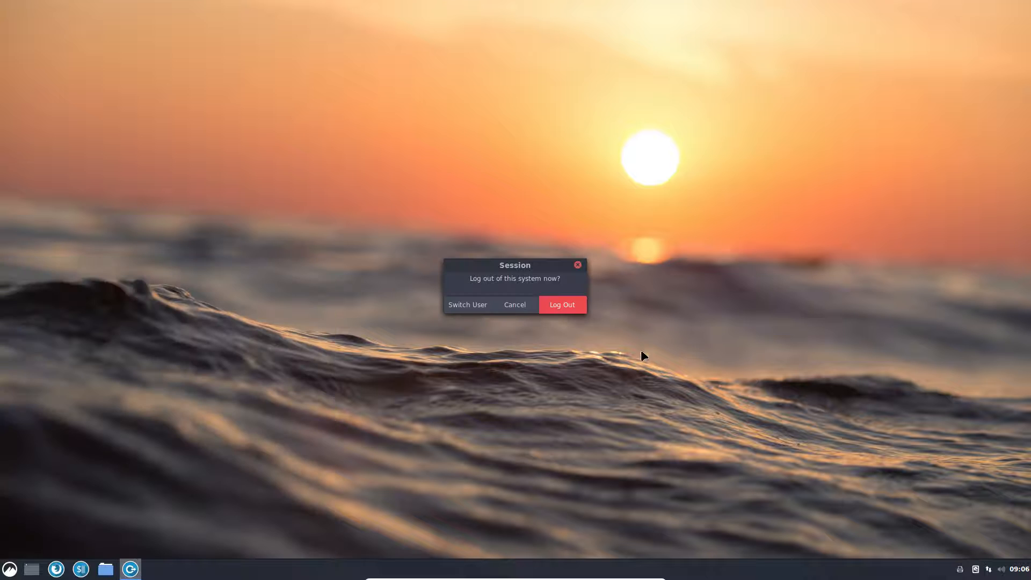
click(583, 308)
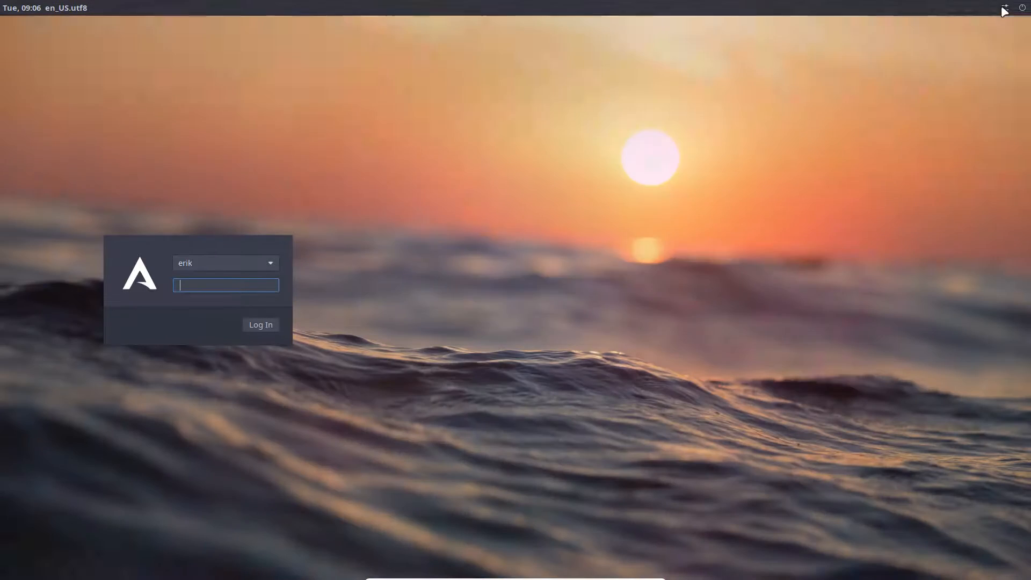
Choose the GNOME Classic session in LightDM and log in with the account password.
click(1005, 7)
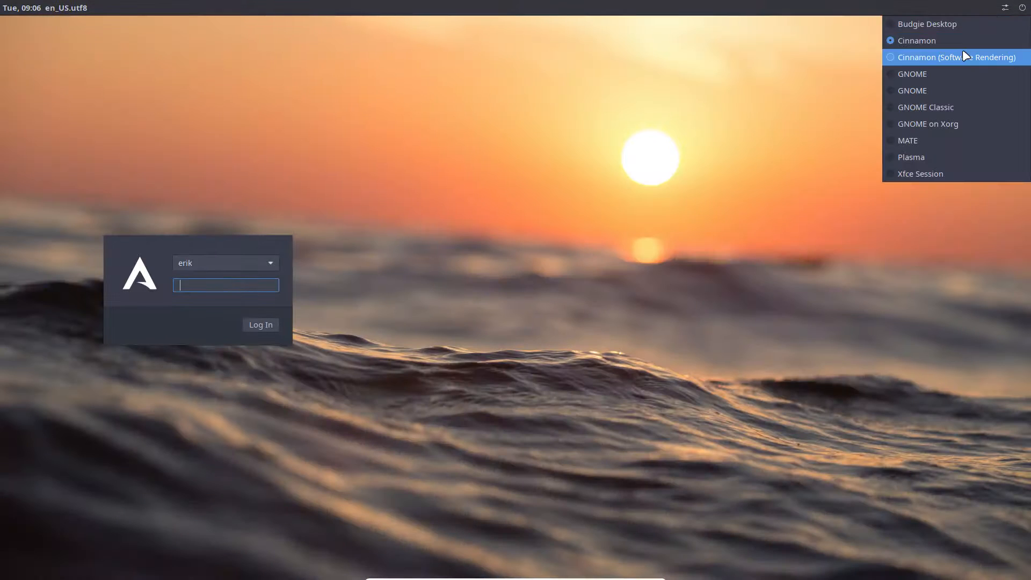
click(912, 74)
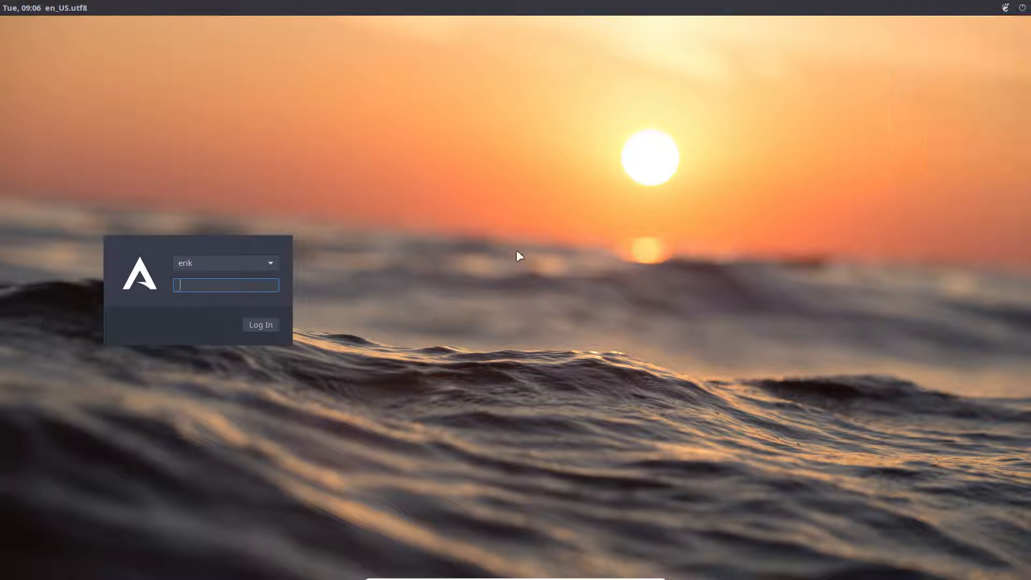
click(1004, 7)
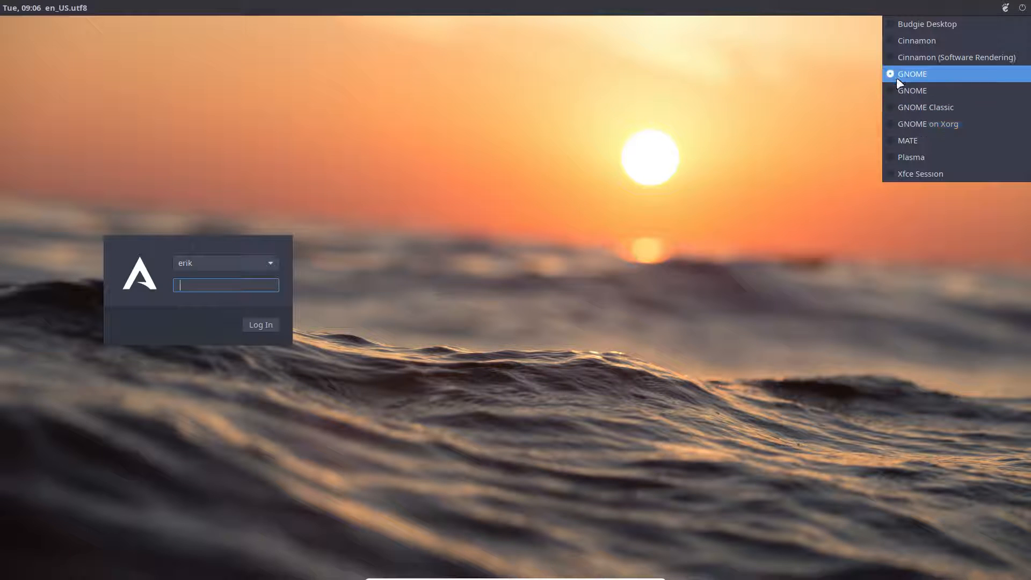
click(892, 107)
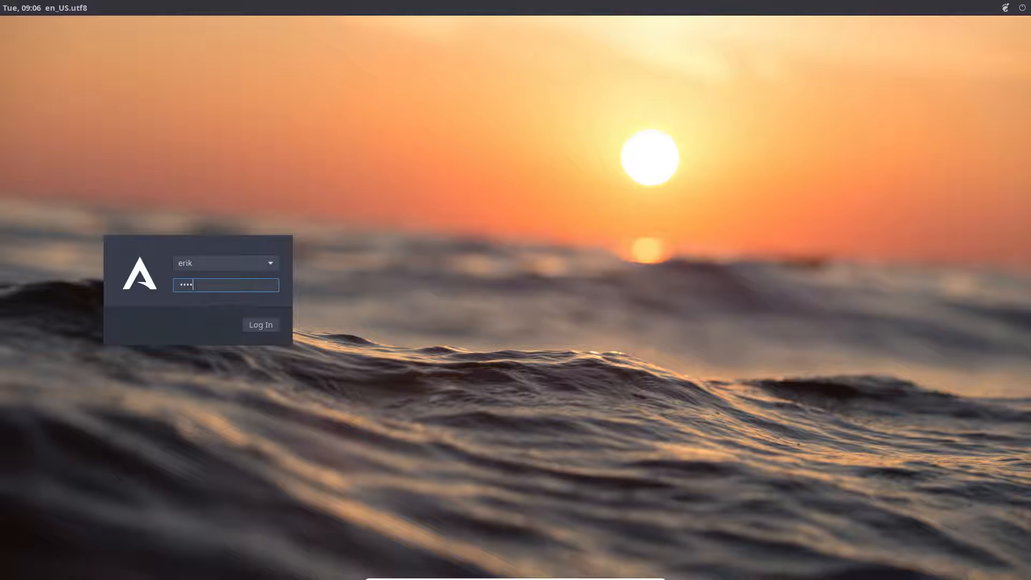
key(Return)
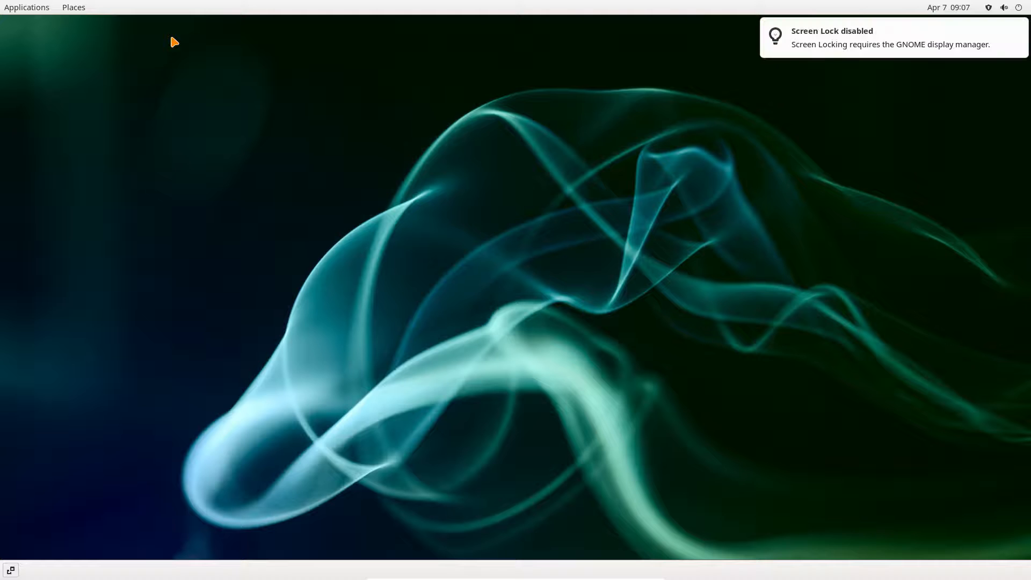
Browse the GNOME Classic Applications and Places menus in the top panel.
click(20, 5)
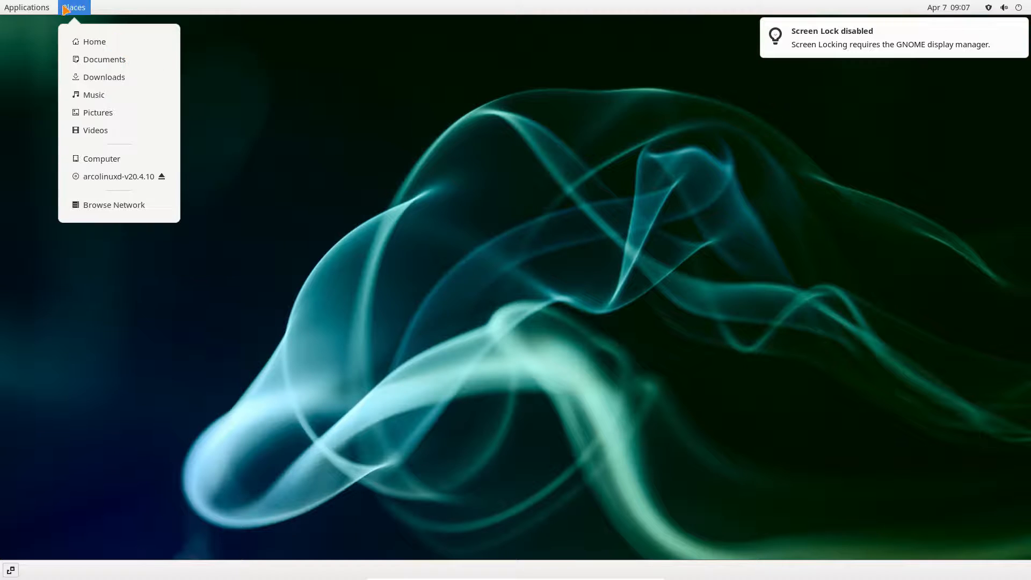
click(74, 8)
click(74, 9)
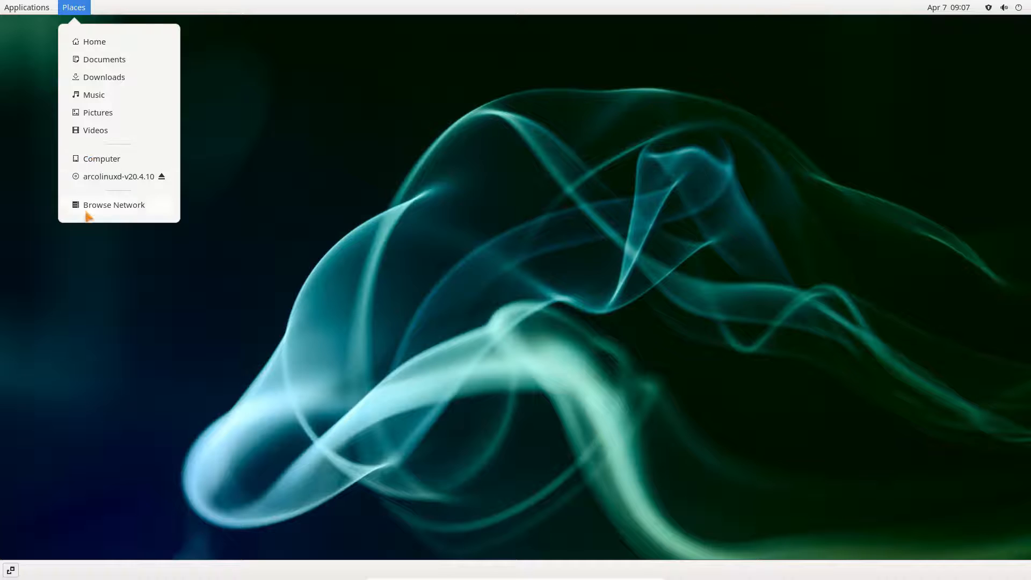
click(18, 12)
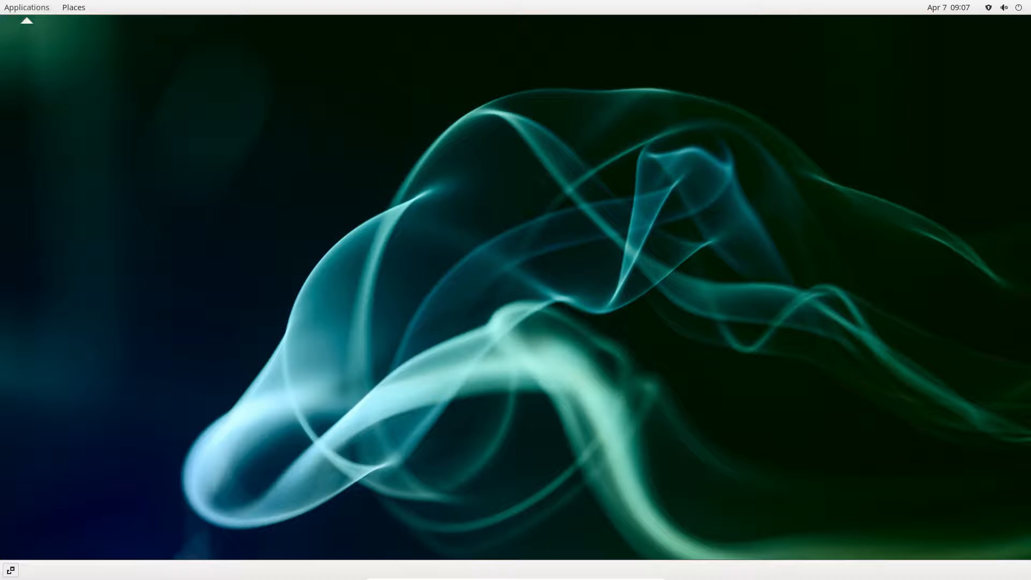
click(21, 10)
Launch Maps, pan north to show all of Europe, then close the Maps window.
click(113, 45)
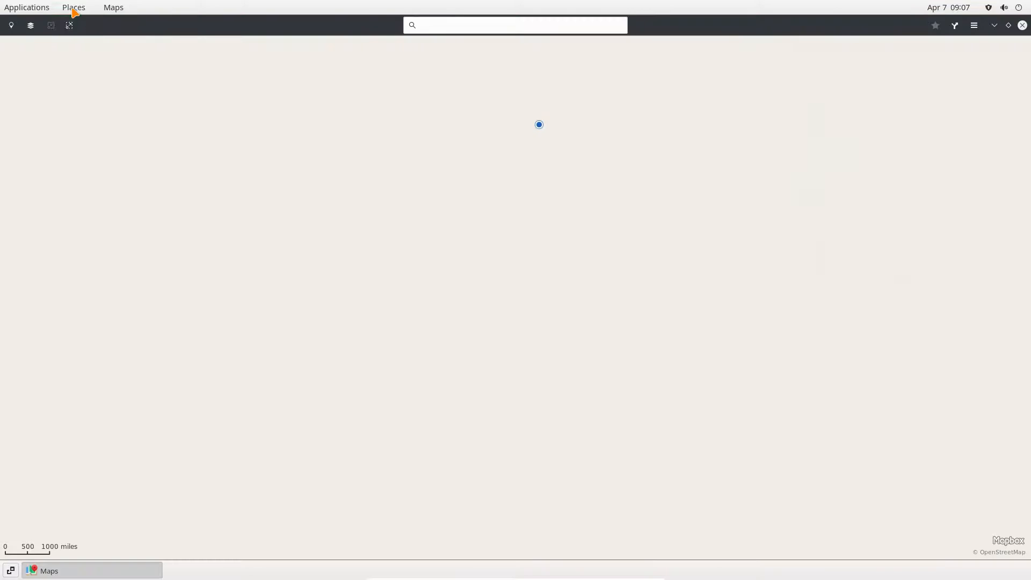
click(74, 11)
mouse_move(28, 11)
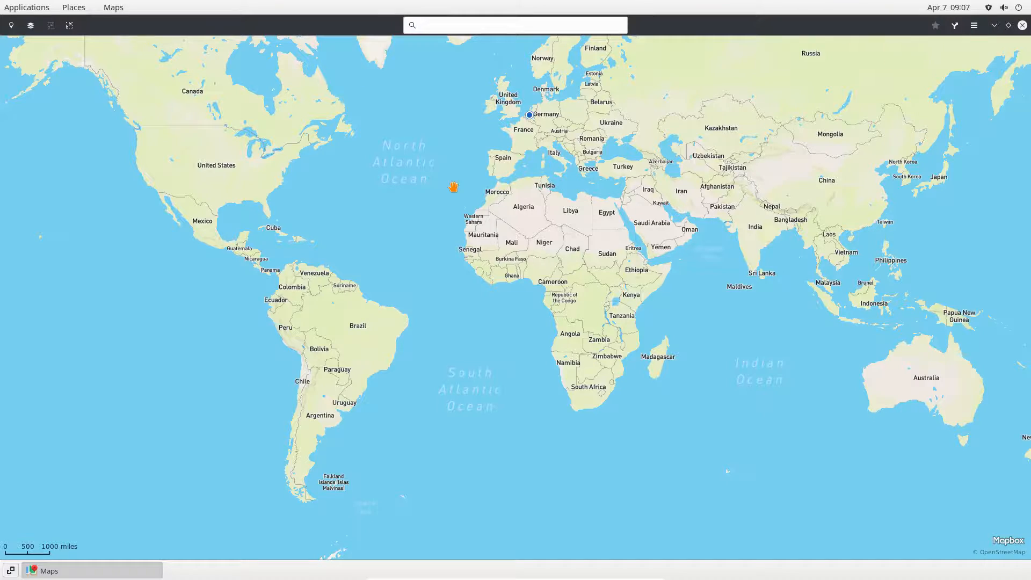
scroll(548, 177, up, 2)
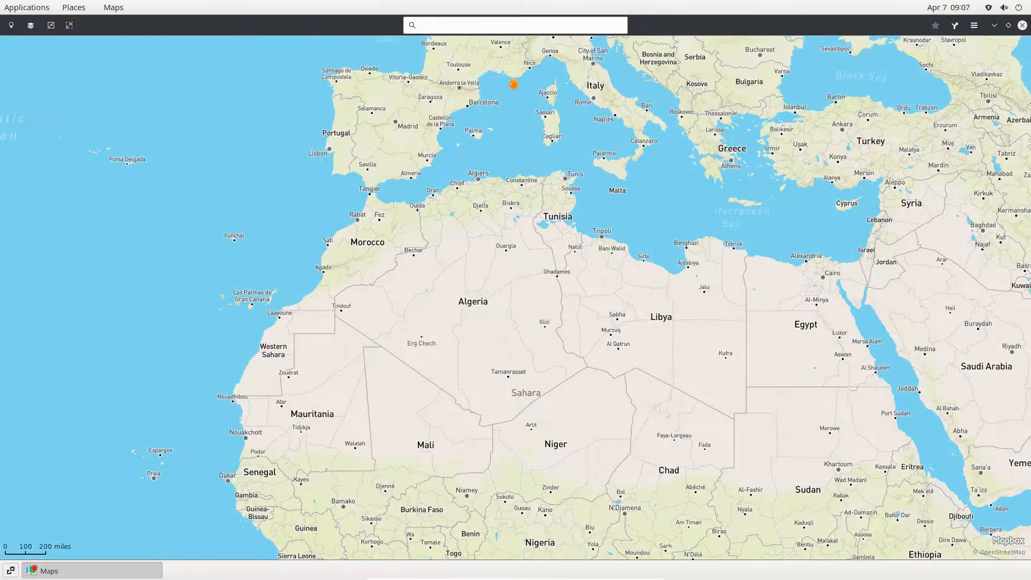
drag(514, 84, 521, 329)
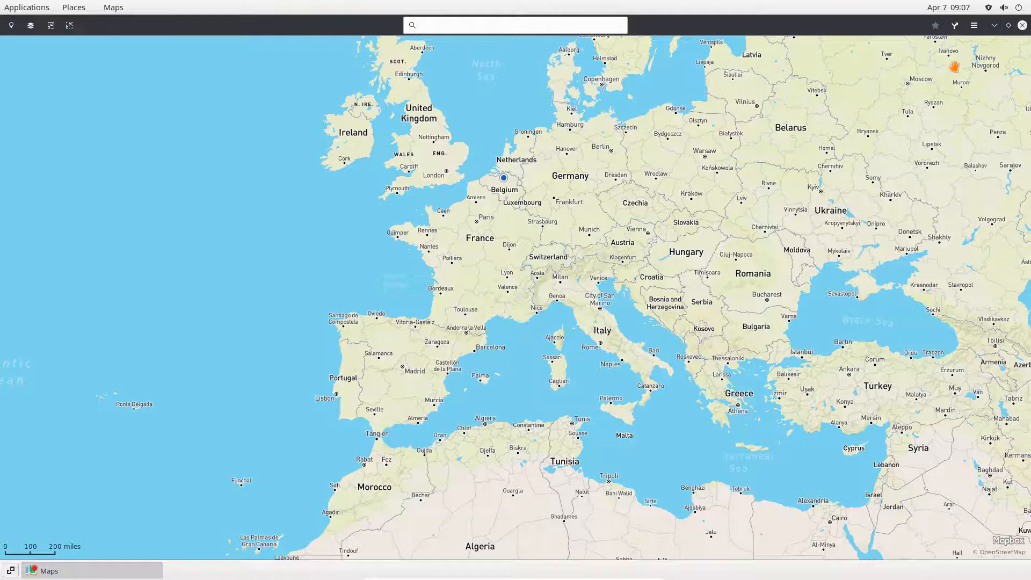
click(1022, 25)
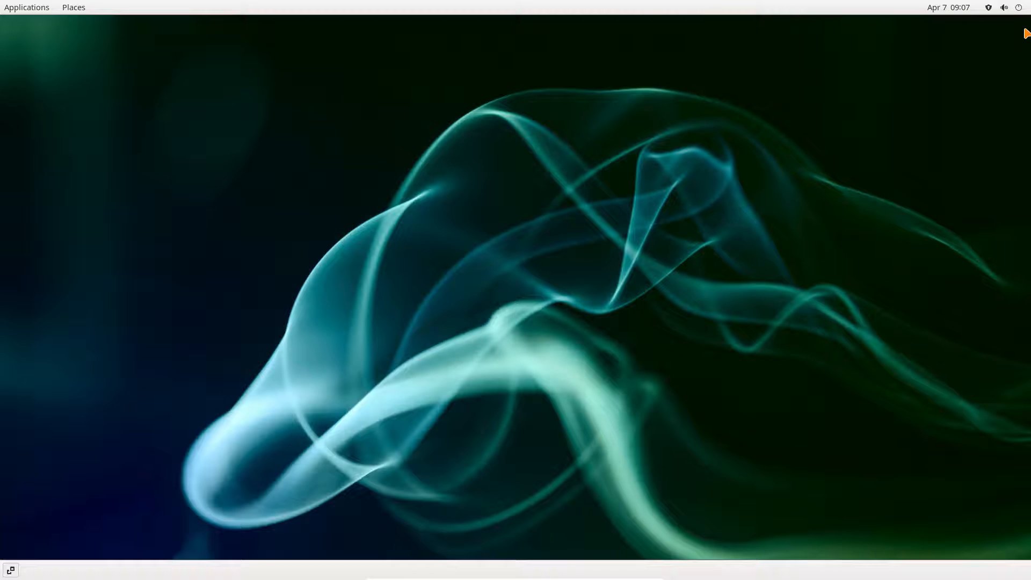
click(29, 9)
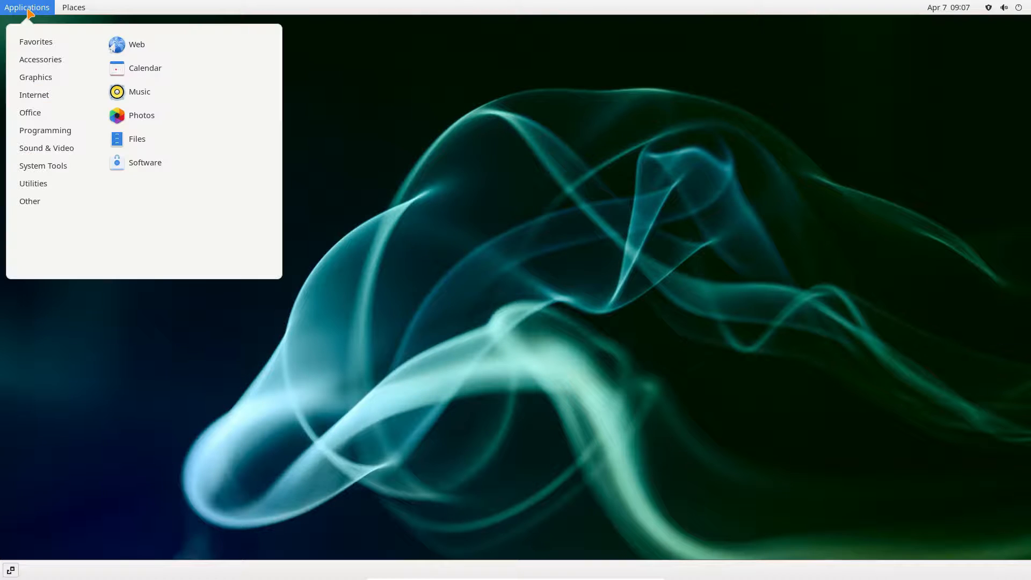
Log out of GNOME Classic through the status menu's Power Off / Log Out option and confirm.
click(678, 215)
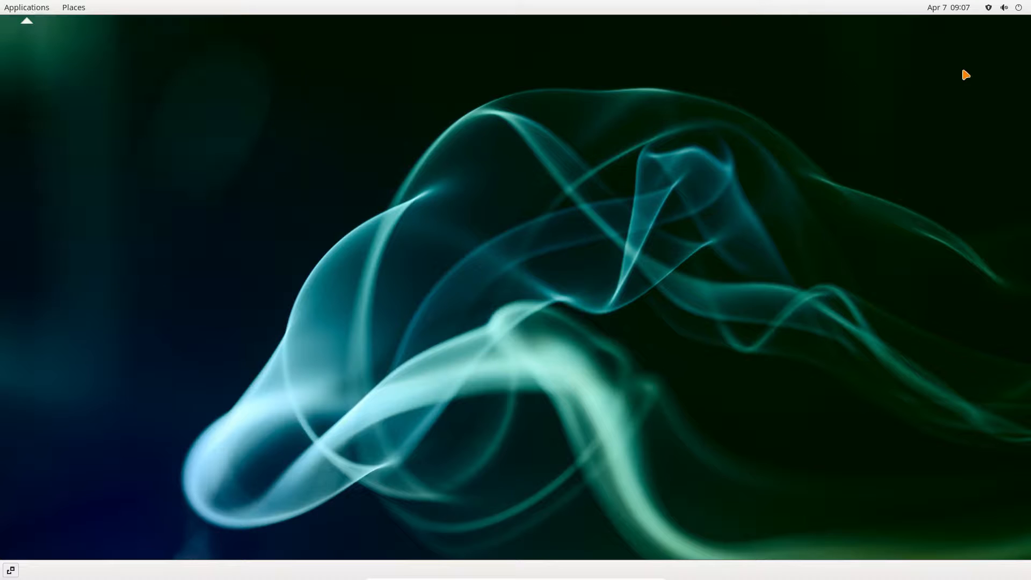
click(1020, 8)
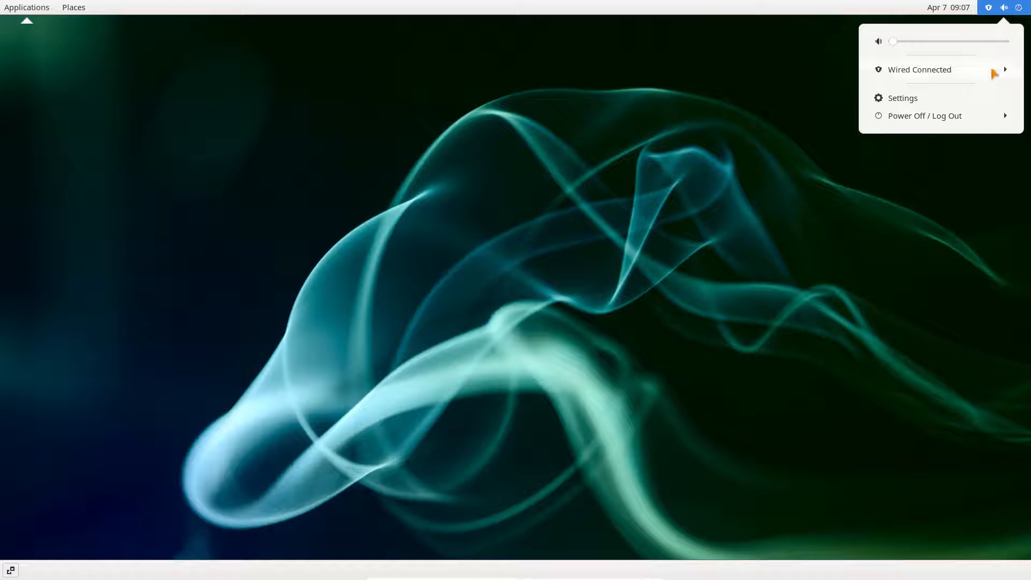
click(979, 121)
click(955, 137)
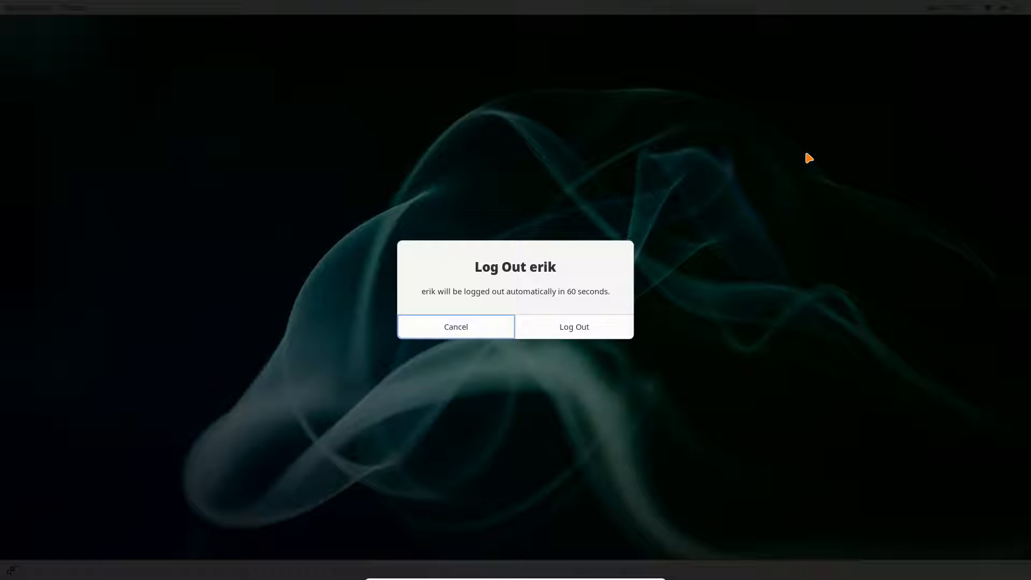
click(610, 328)
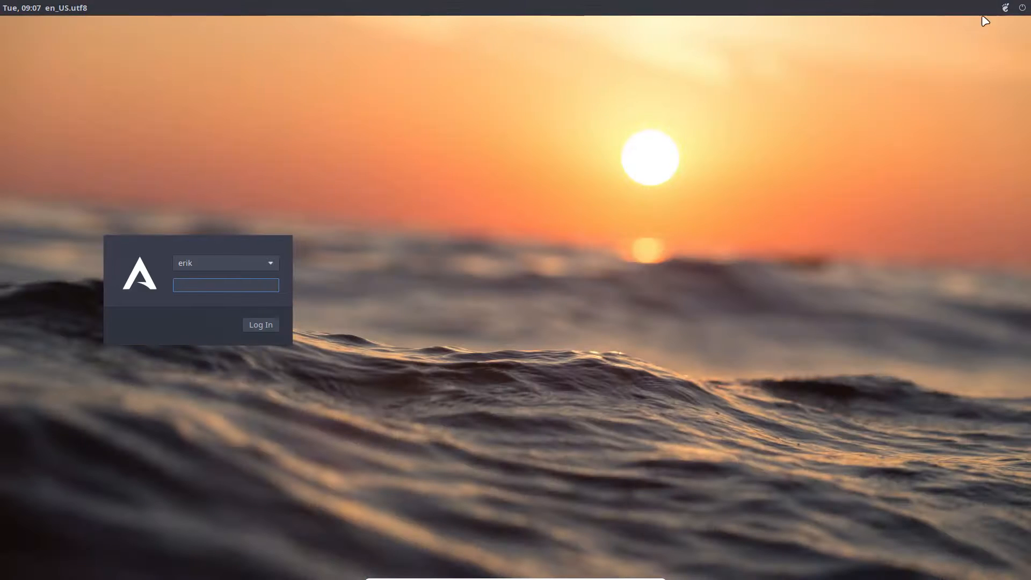
In the LightDM greeter choose the MATE session, enter the password and log in.
click(1006, 6)
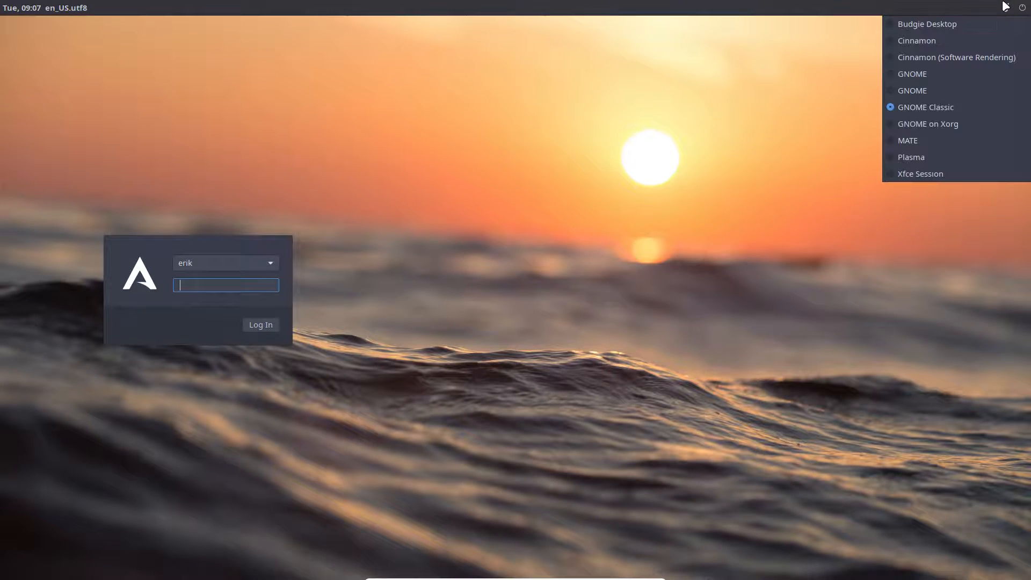
click(925, 140)
text(****)
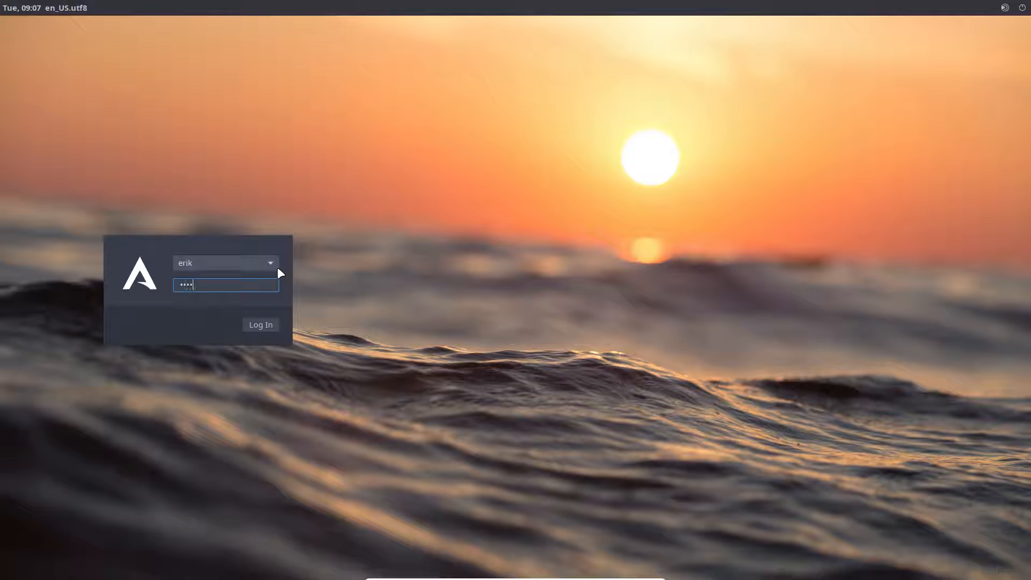
key(Return)
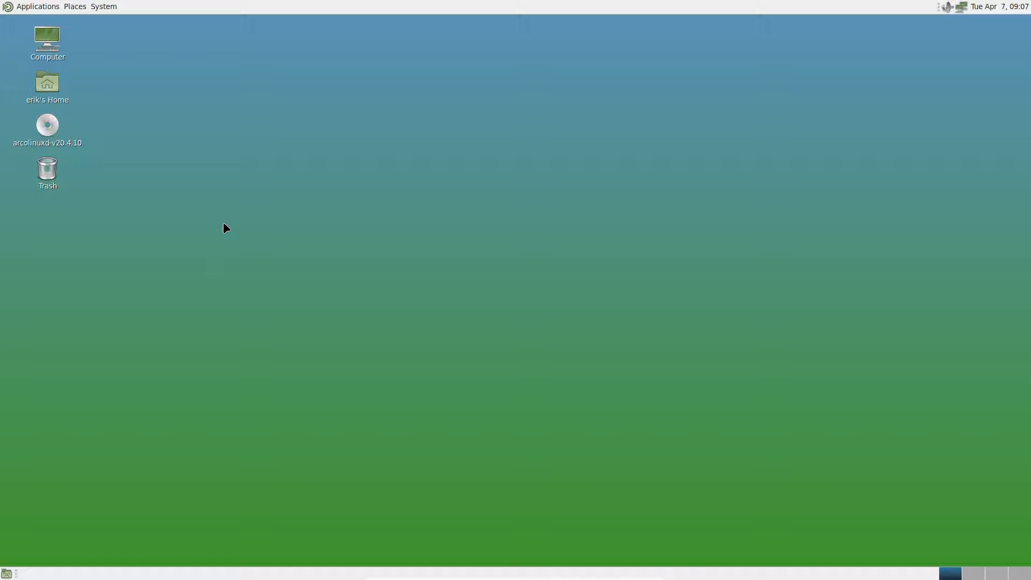
Open the MATE top-panel menu and browse down through its submenu entries.
click(50, 7)
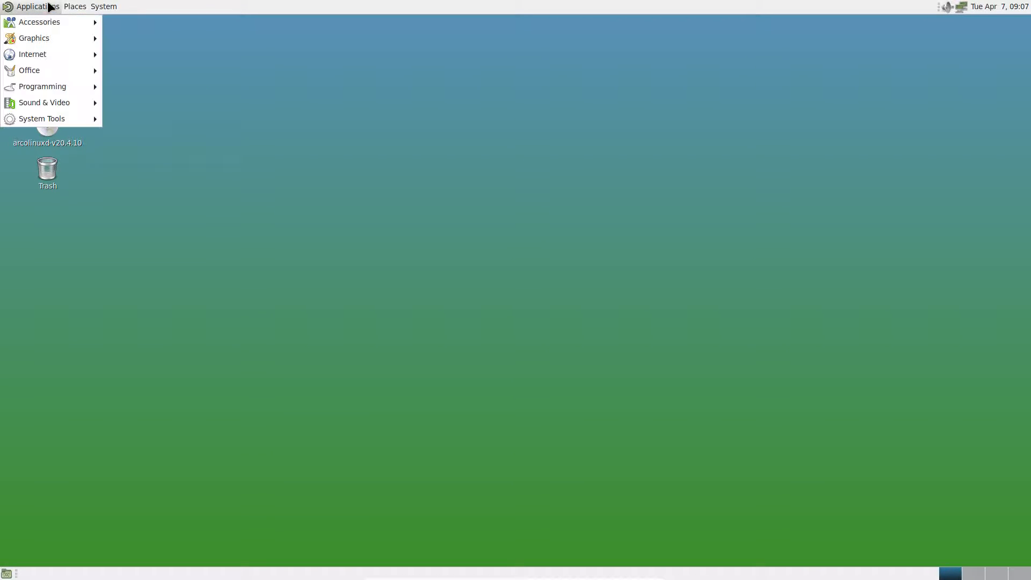
mouse_move(47, 21)
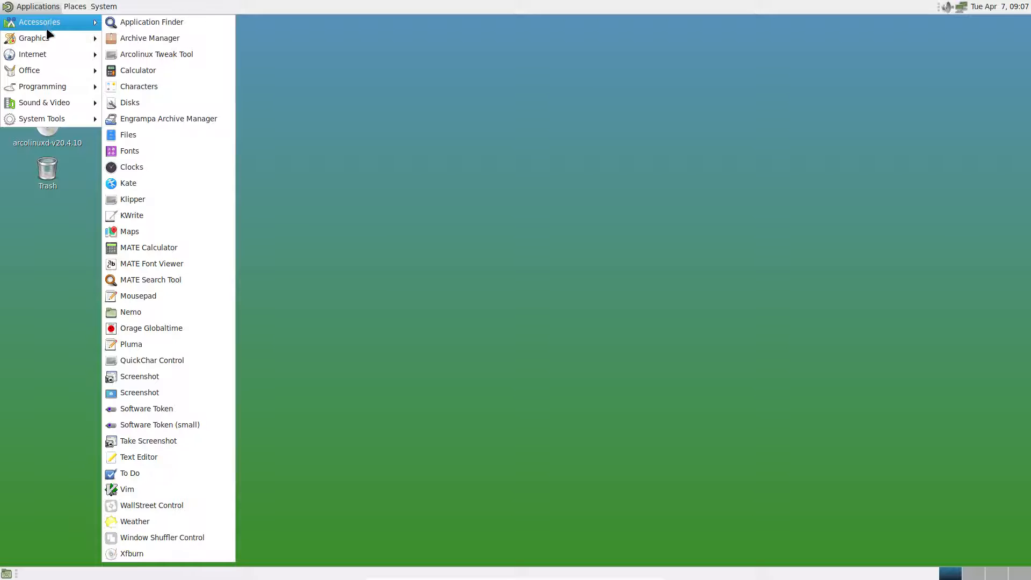
mouse_move(43, 40)
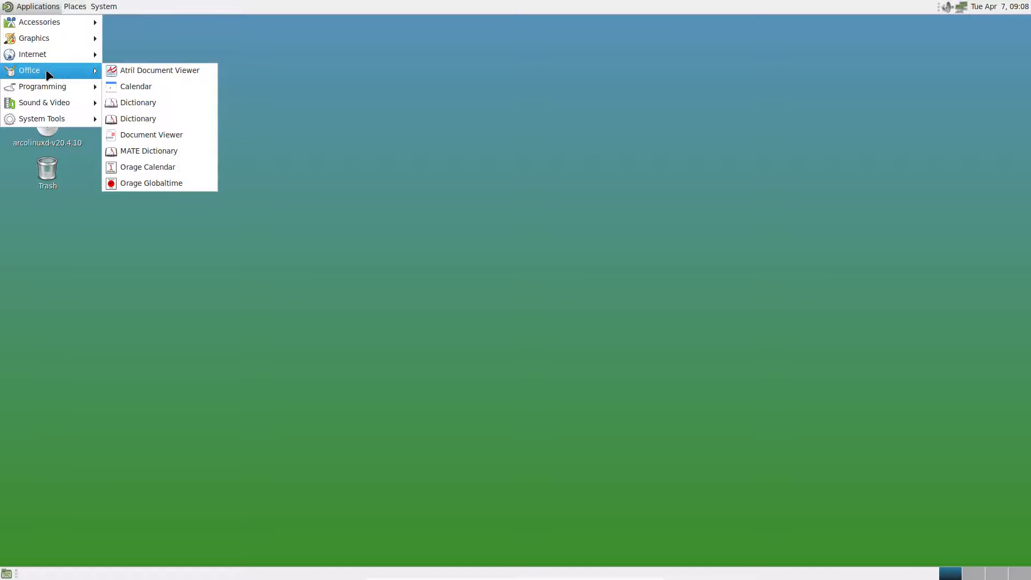
mouse_move(51, 92)
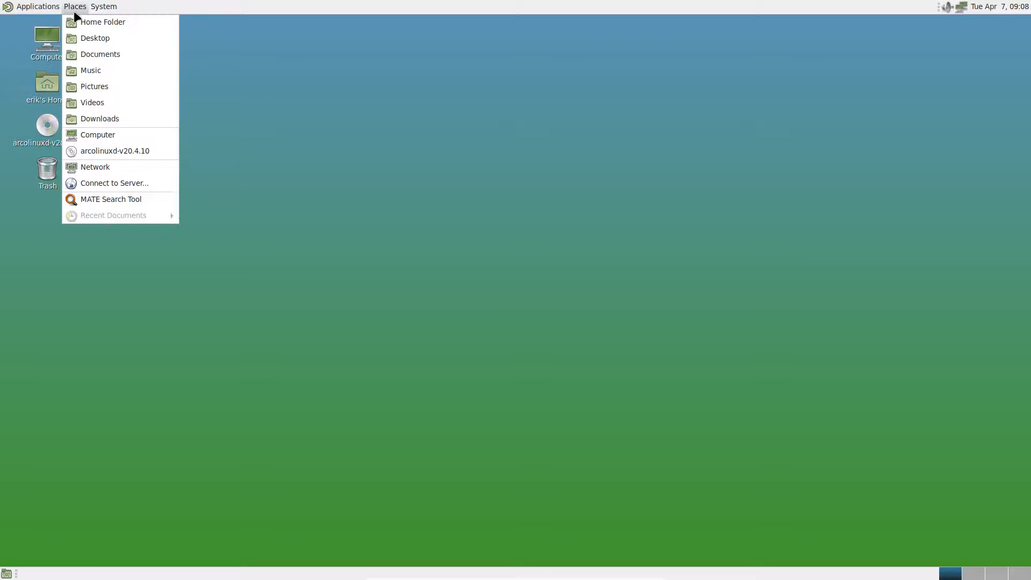
Open Appearance Preferences from the System > Preferences > Look and Feel menu.
mouse_move(103, 7)
mouse_move(147, 27)
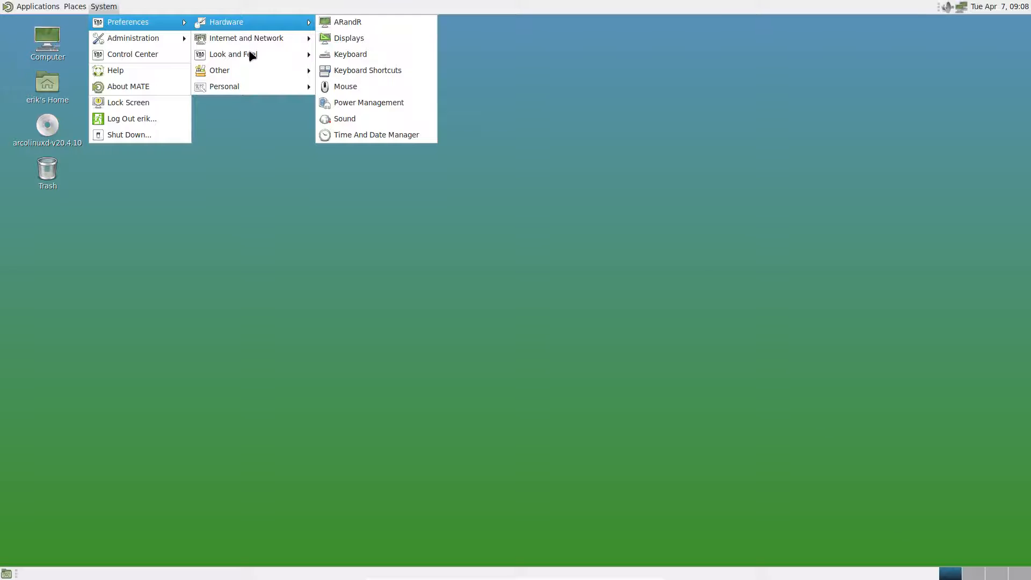
mouse_move(264, 53)
click(380, 54)
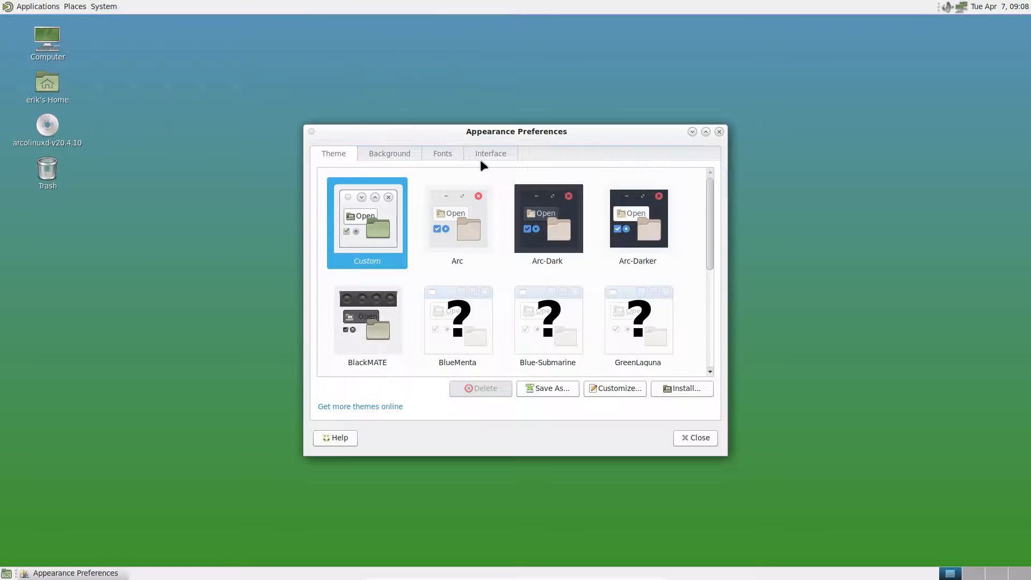
On the Background tab try blue water and red flower wallpapers, settle on beach-grass, and close.
click(395, 153)
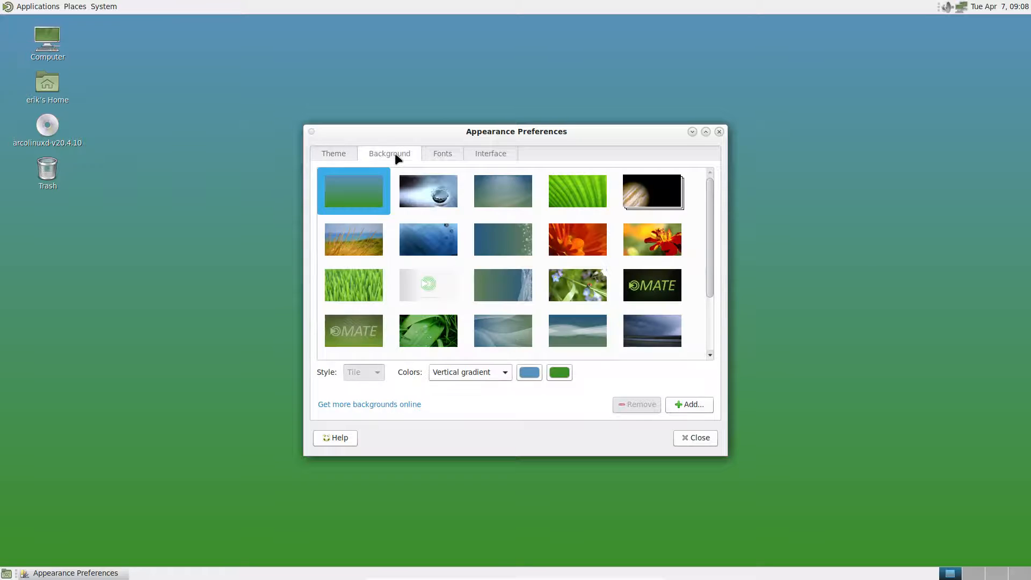
scroll(501, 269, down, 3)
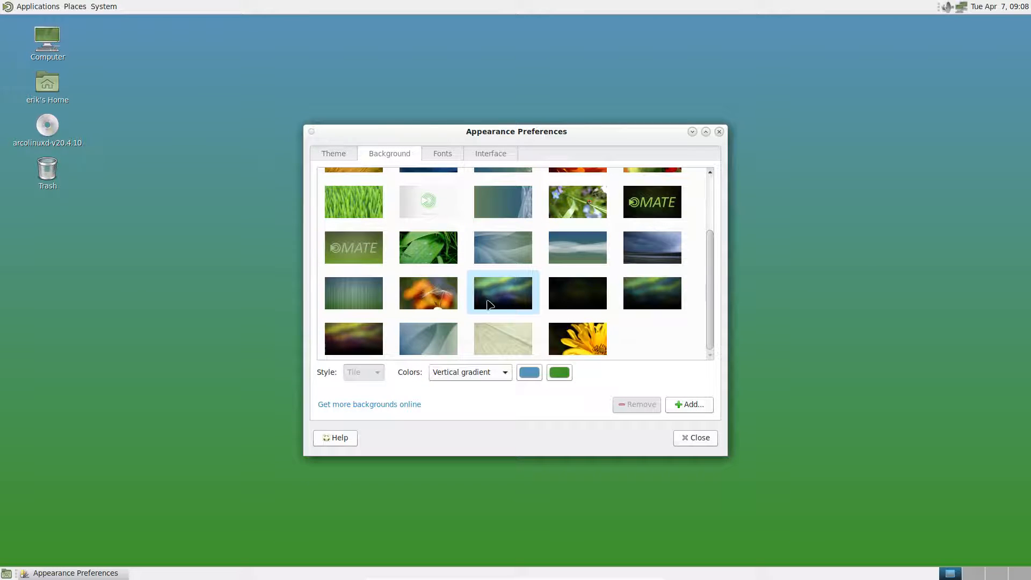
click(434, 337)
scroll(446, 341, up, 3)
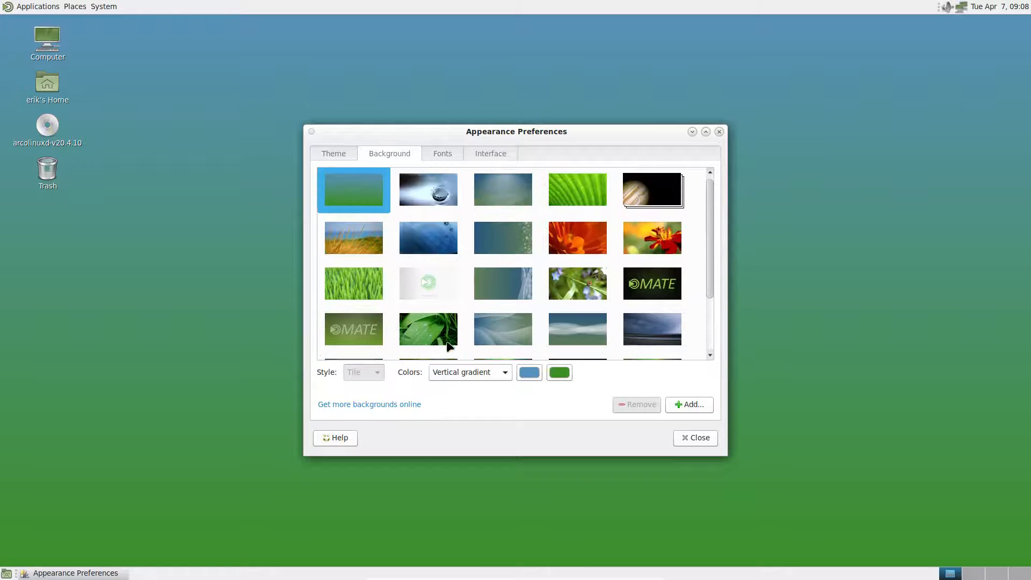
click(429, 240)
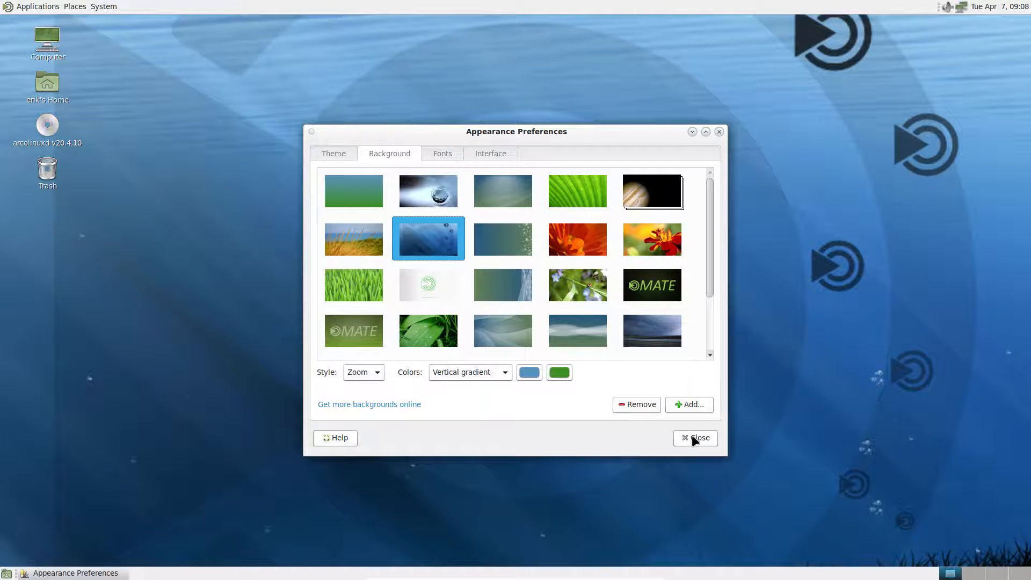
click(652, 239)
click(348, 243)
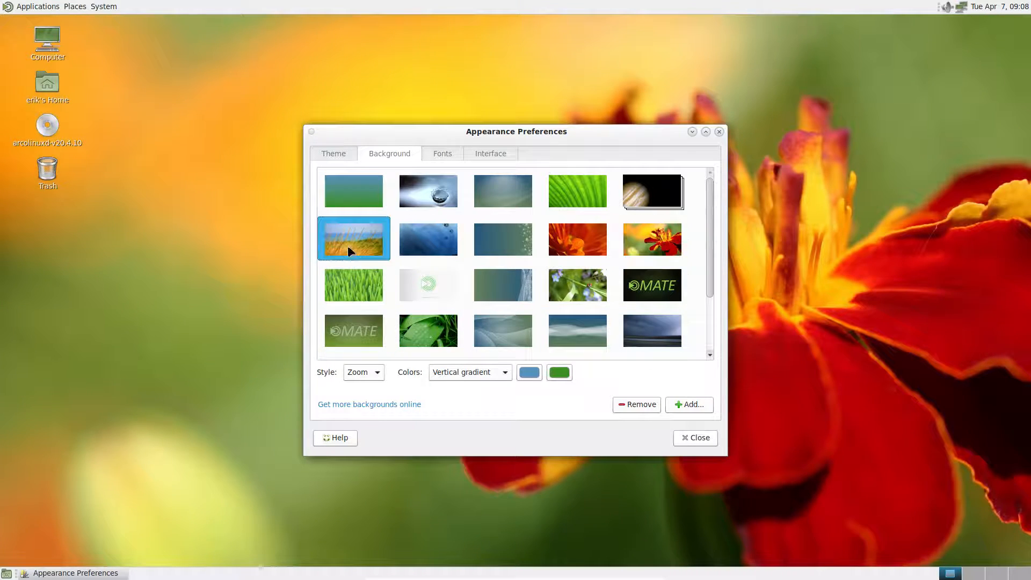
click(698, 438)
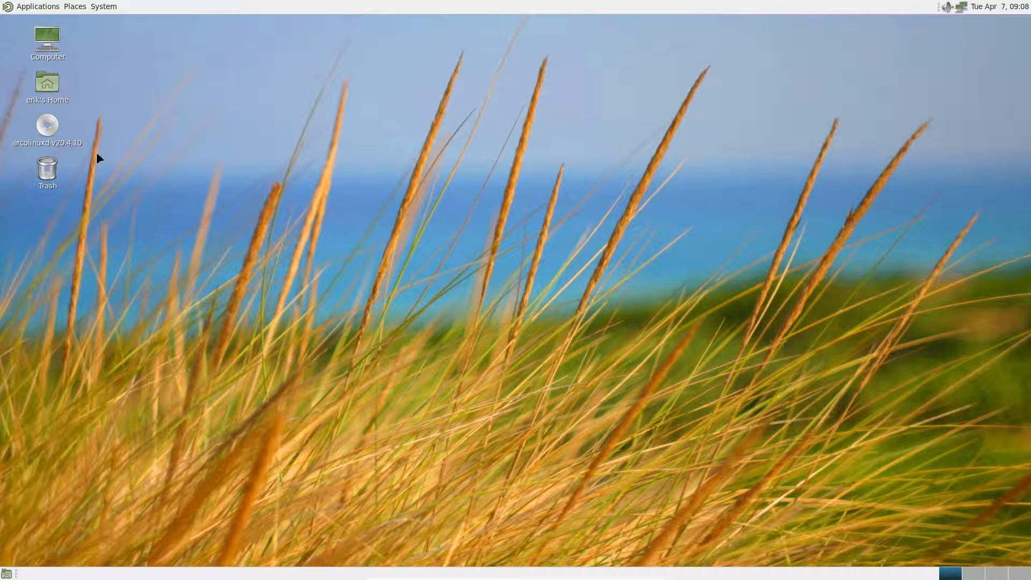
Open the MATE Control Center from the System menu, then close it.
click(103, 7)
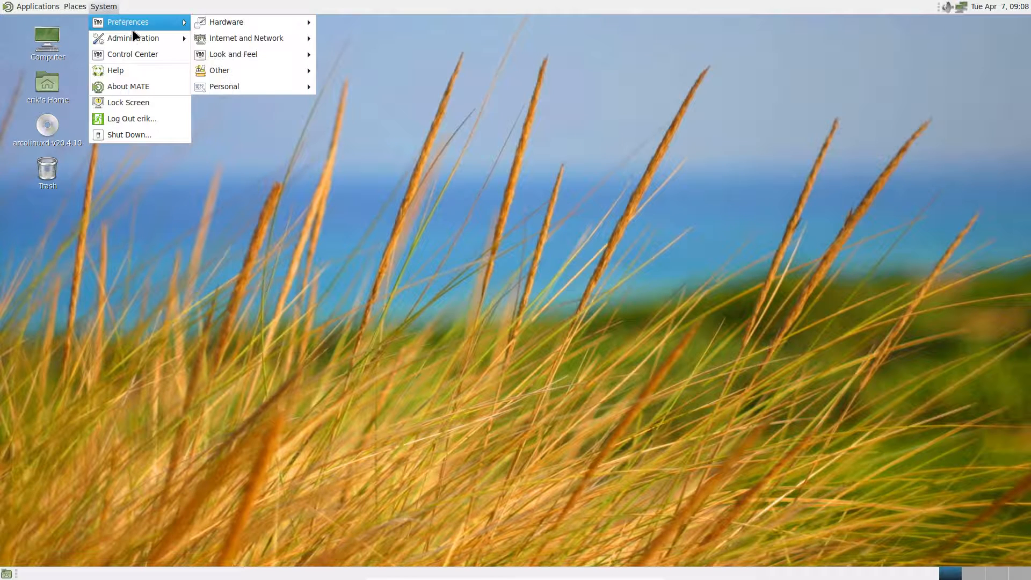
mouse_move(146, 39)
click(144, 54)
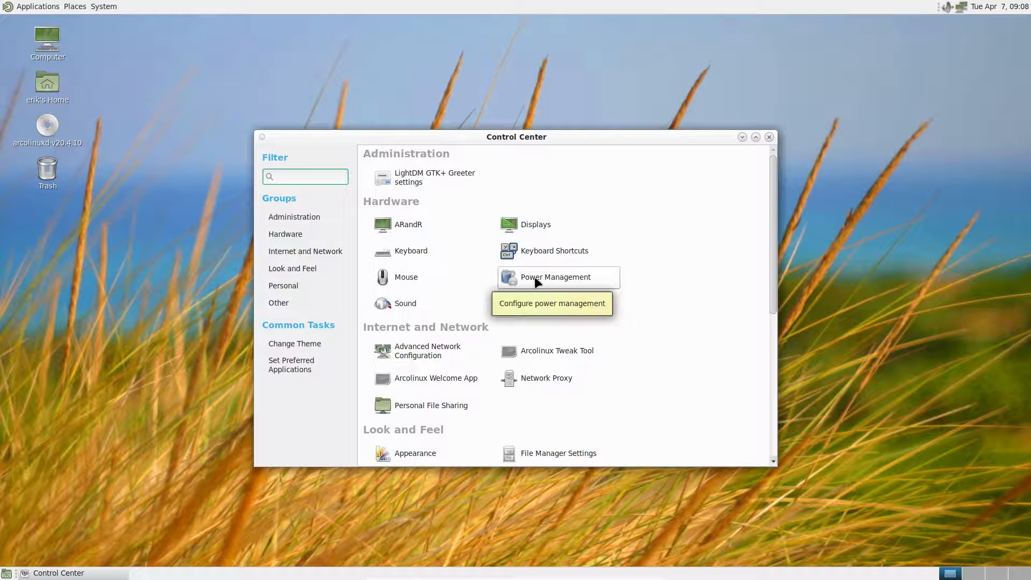
click(769, 137)
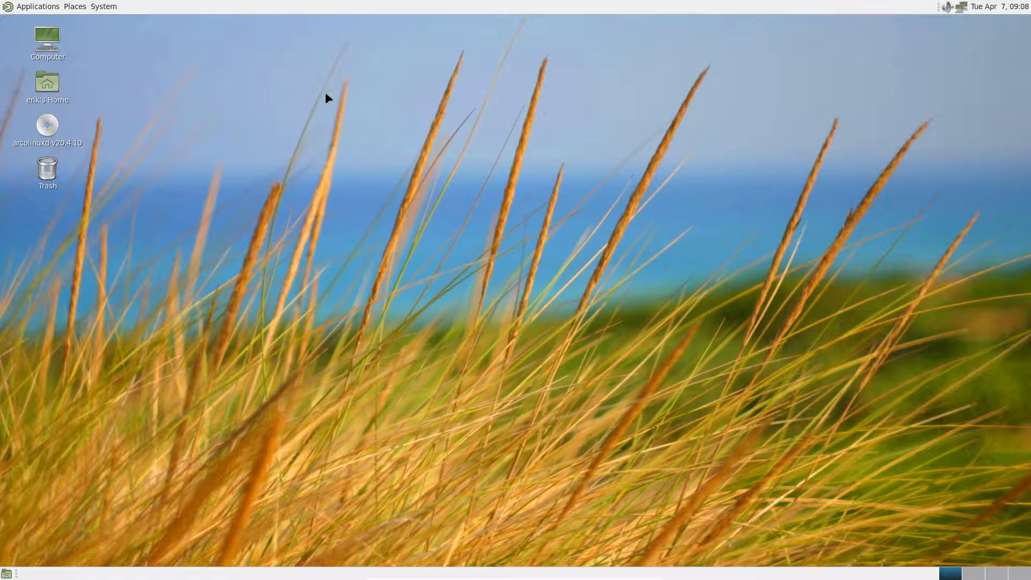
Reopen Appearance Preferences via System > Preferences > Look and Feel > Appearance.
click(104, 7)
mouse_move(182, 20)
mouse_move(259, 52)
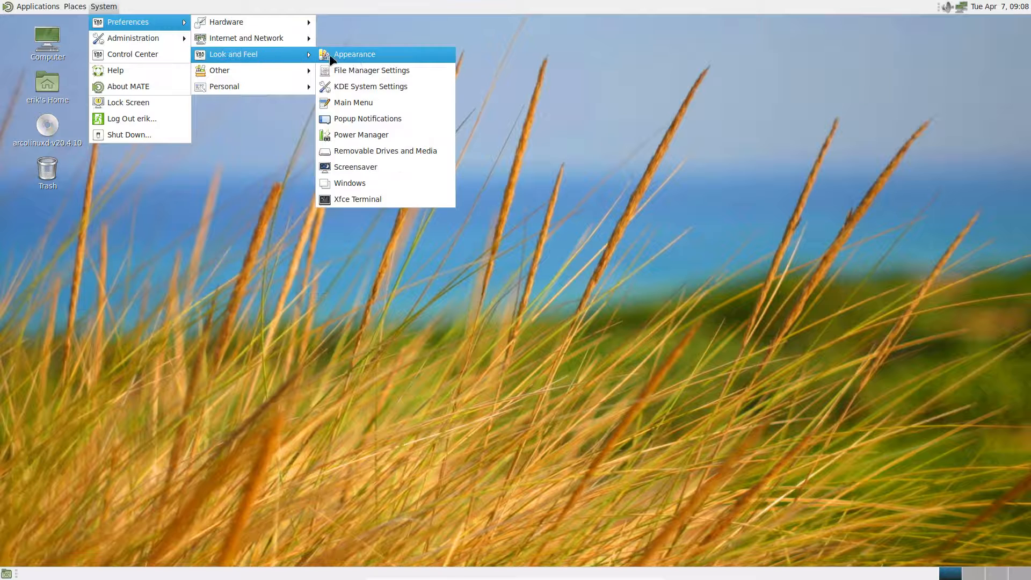
click(354, 56)
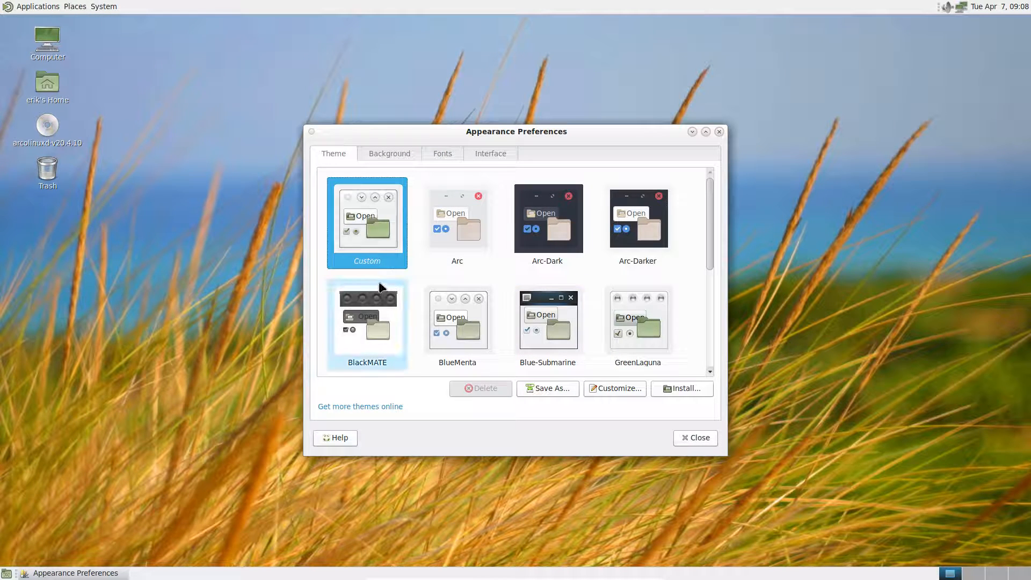
In Customize Theme, try Arc-Dark and Arc controls, then select Arc-Darker.
click(609, 386)
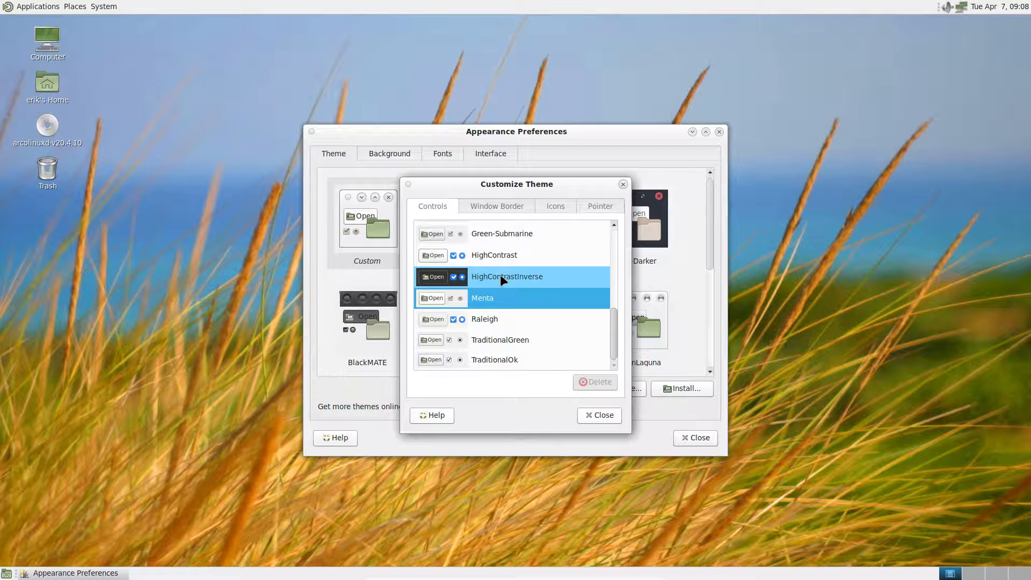
scroll(501, 276, up, 3)
scroll(500, 276, up, 5)
click(491, 295)
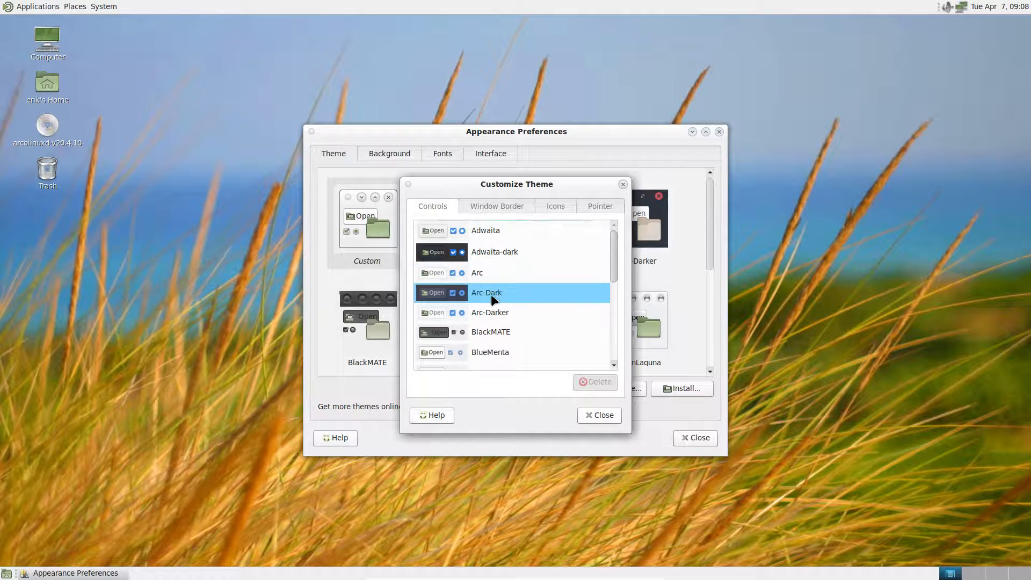
click(491, 276)
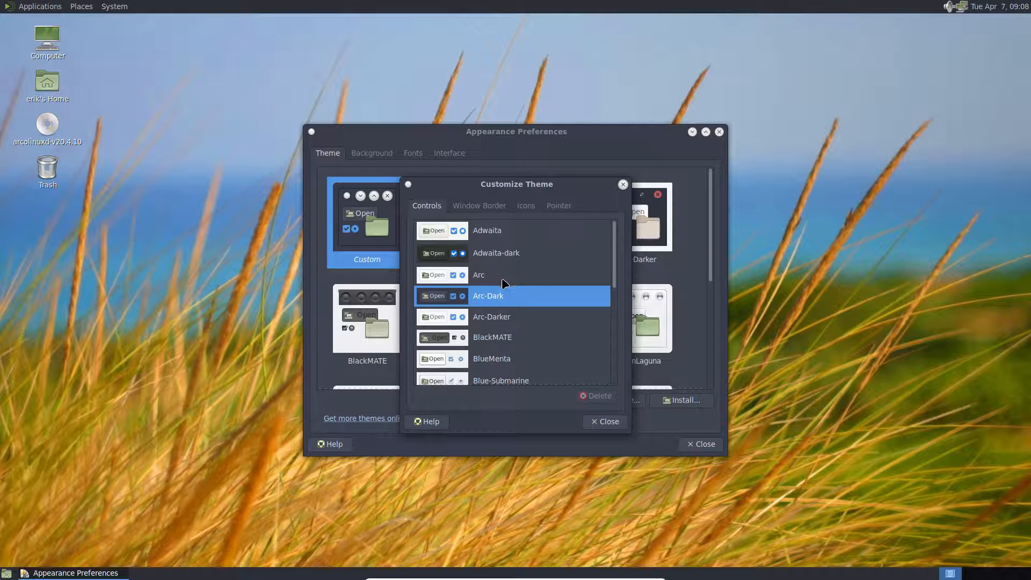
click(509, 317)
On the Window Border tab try Green-Submarine styles, then apply the Gorilla border.
click(478, 206)
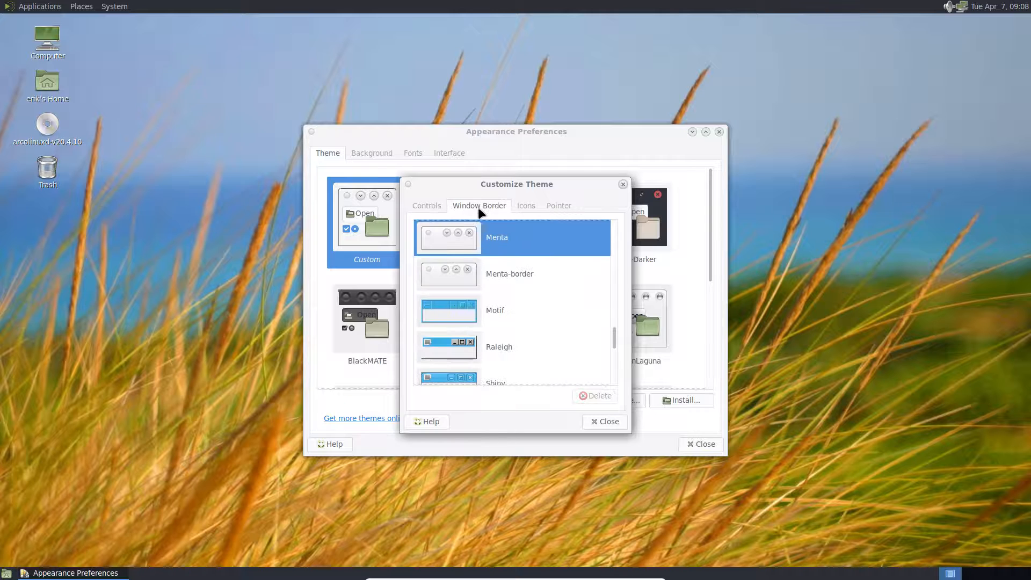
scroll(492, 282, down, 3)
scroll(493, 287, down, 5)
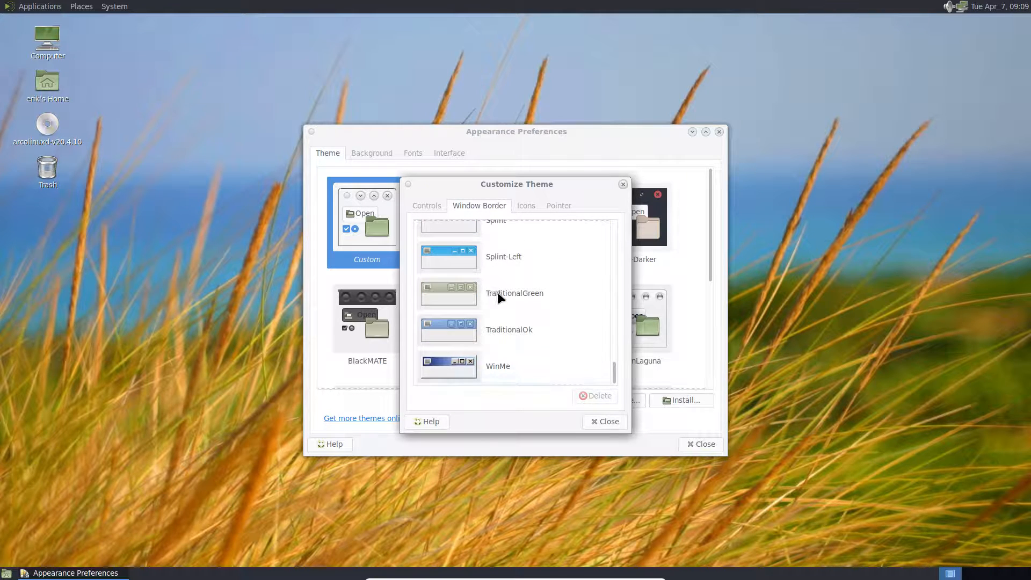
scroll(496, 292, up, 10)
click(483, 291)
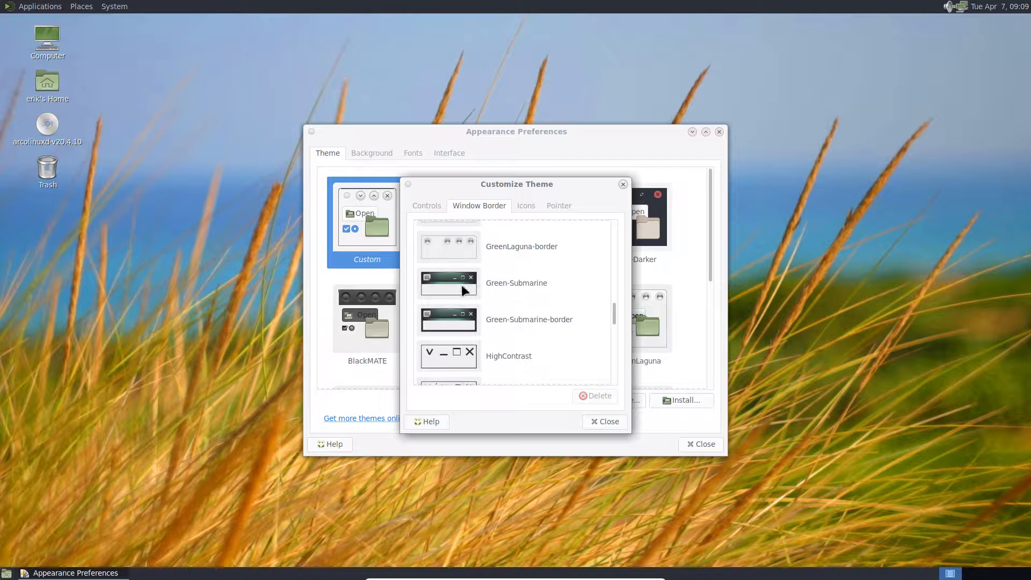
click(479, 321)
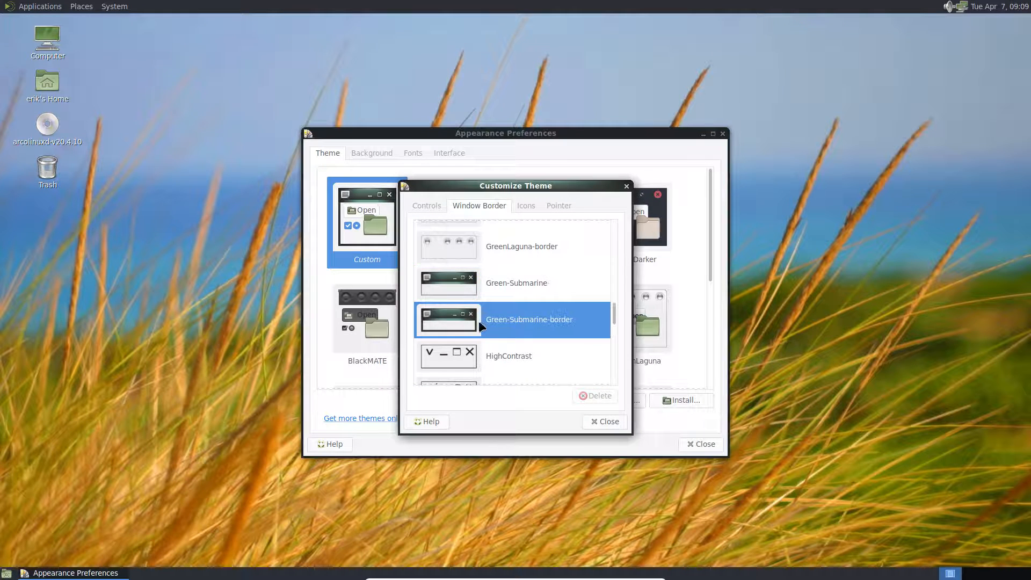
scroll(482, 323, up, 2)
click(466, 283)
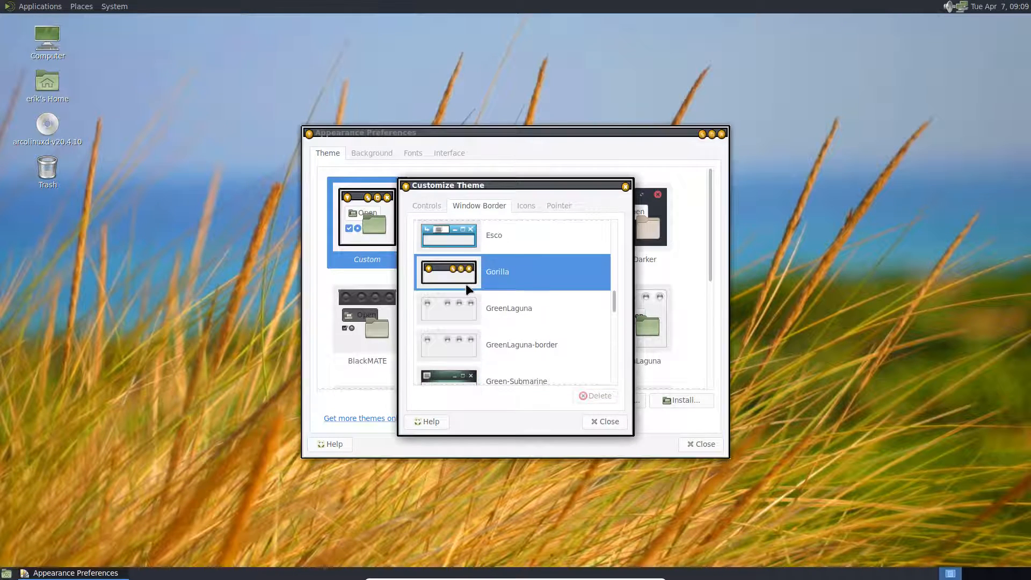
scroll(468, 287, up, 1)
scroll(483, 286, up, 3)
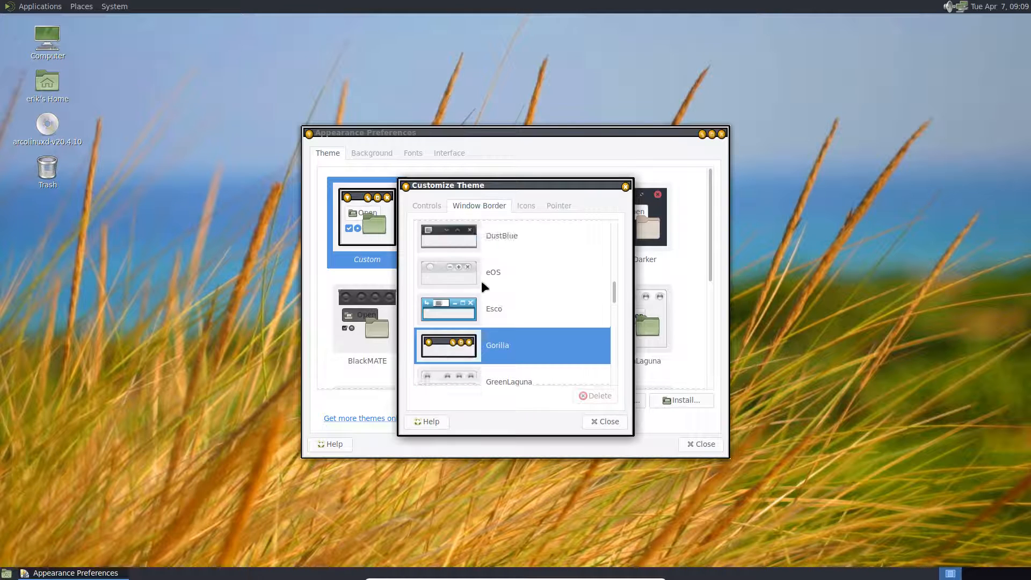
Set the icon theme to Surfn Orange.
click(527, 208)
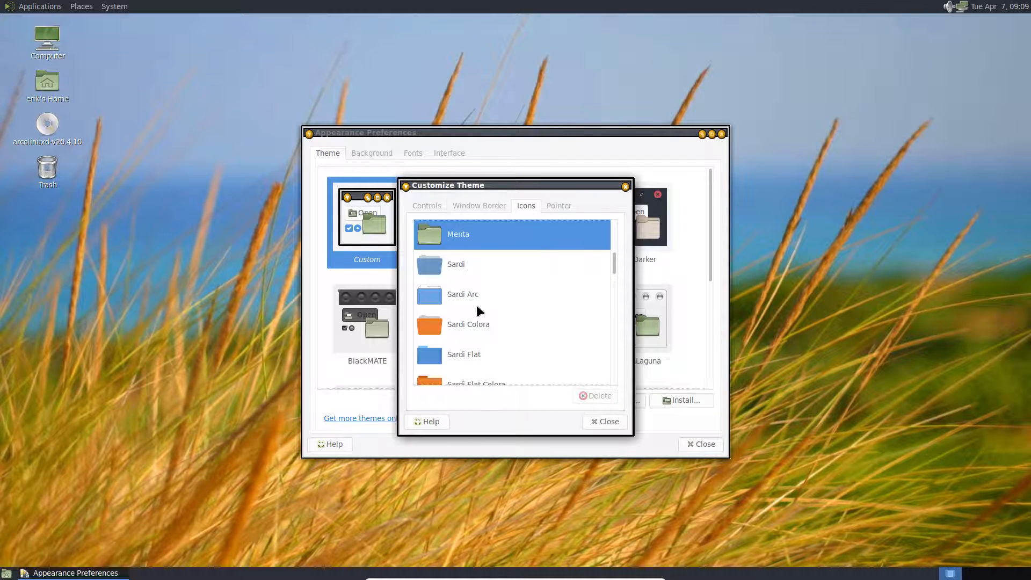
scroll(474, 327, up, 5)
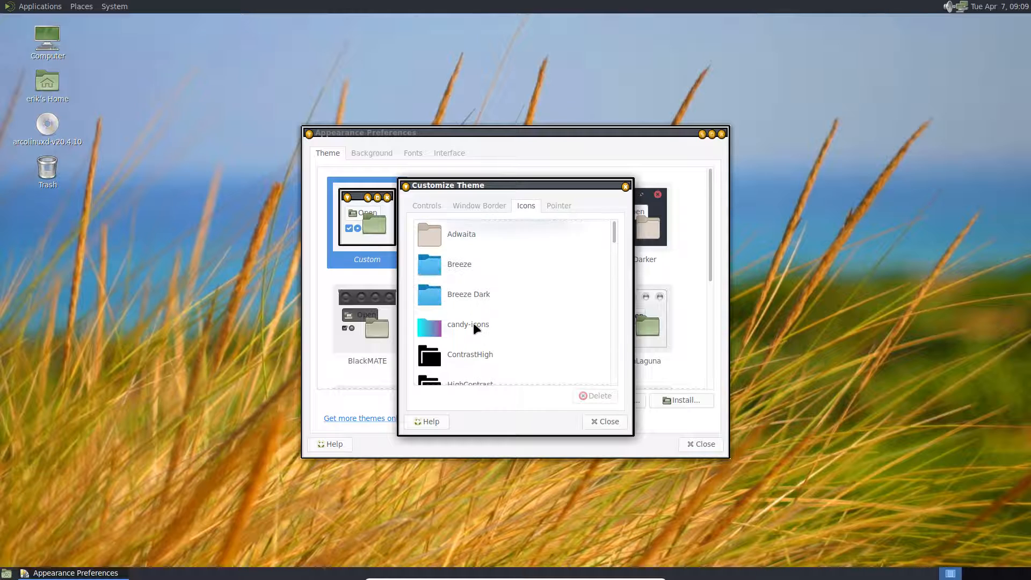
scroll(474, 326, down, 10)
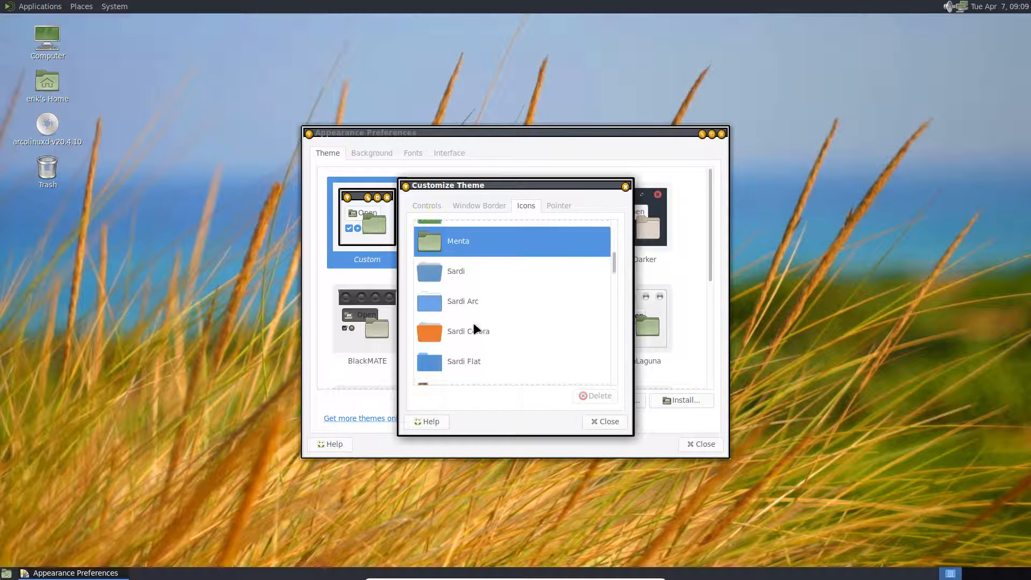
scroll(474, 328, down, 2)
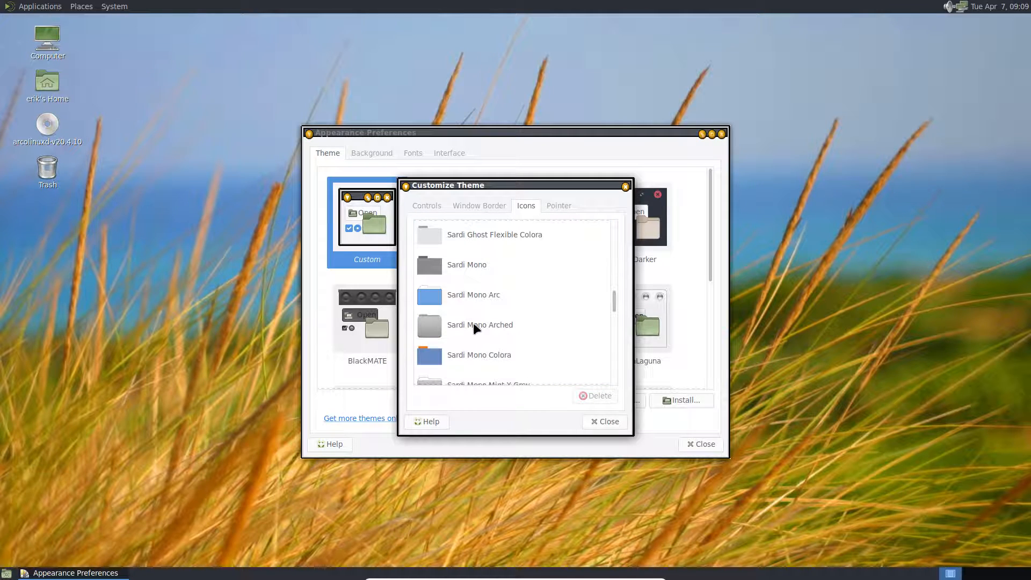
scroll(473, 327, down, 5)
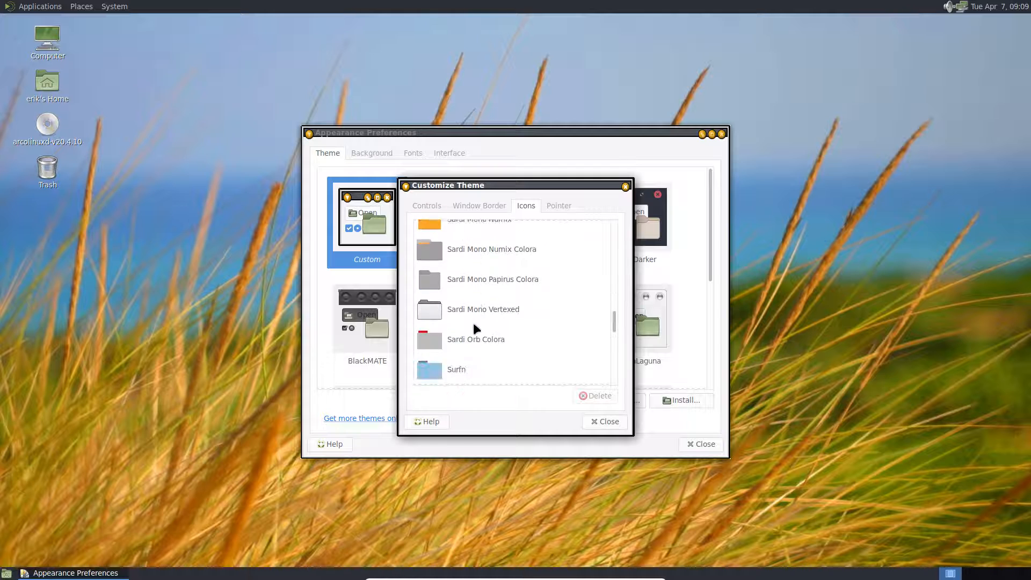
scroll(474, 325, down, 6)
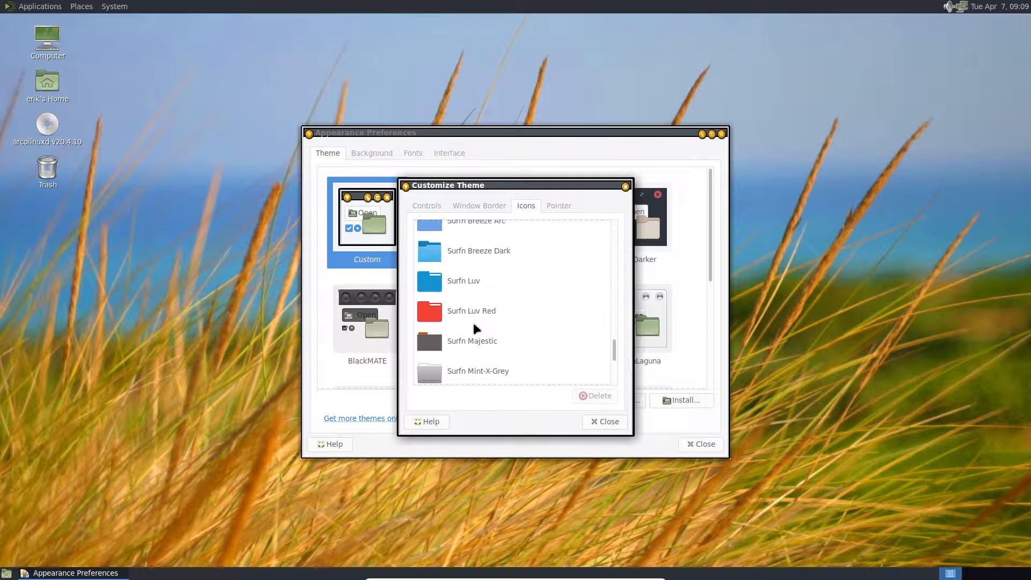
click(491, 346)
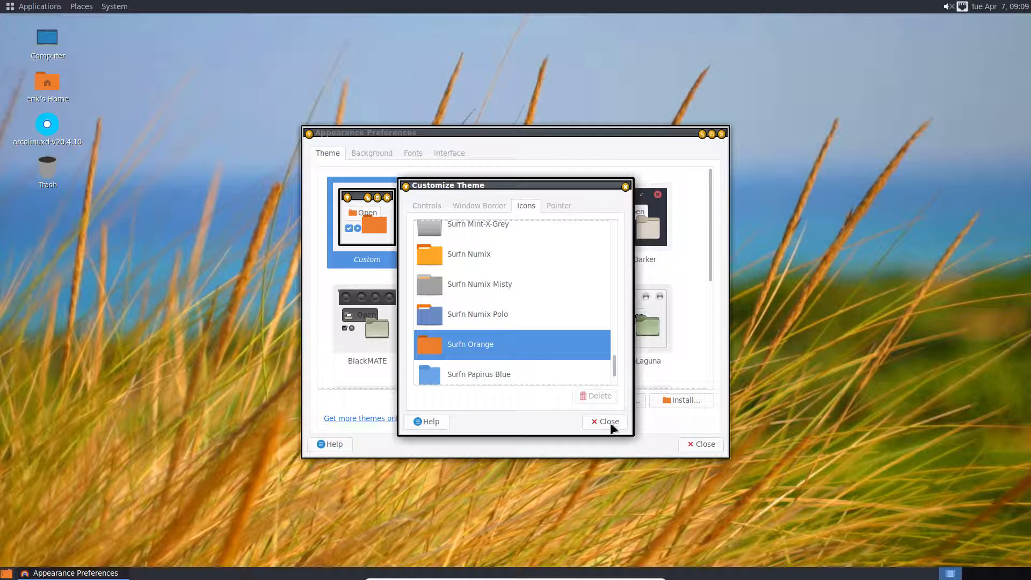
Try MATE and Oxygen Blue pointers, apply Oxygen White, and close both dialogs.
click(560, 204)
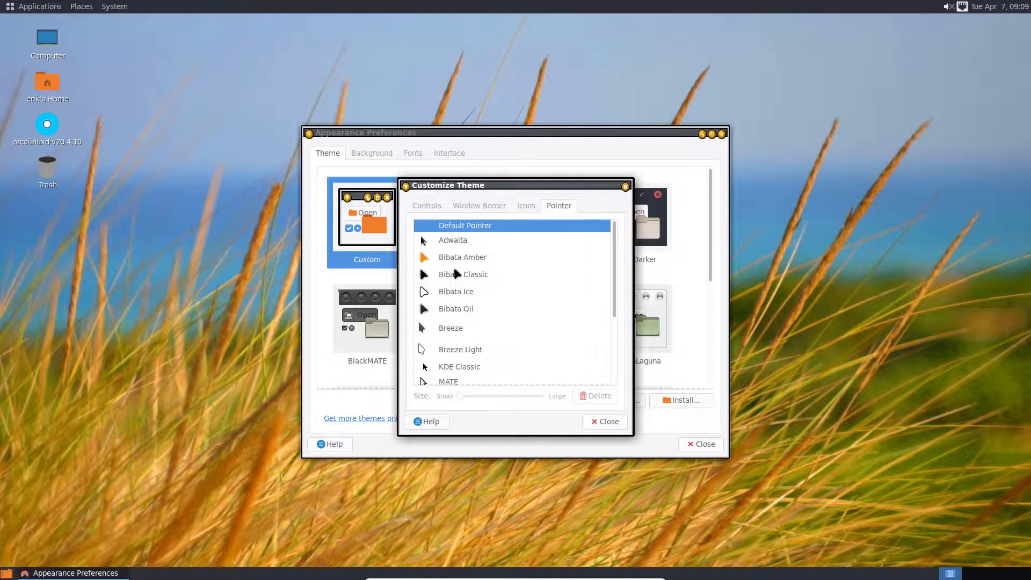
scroll(491, 352, down, 5)
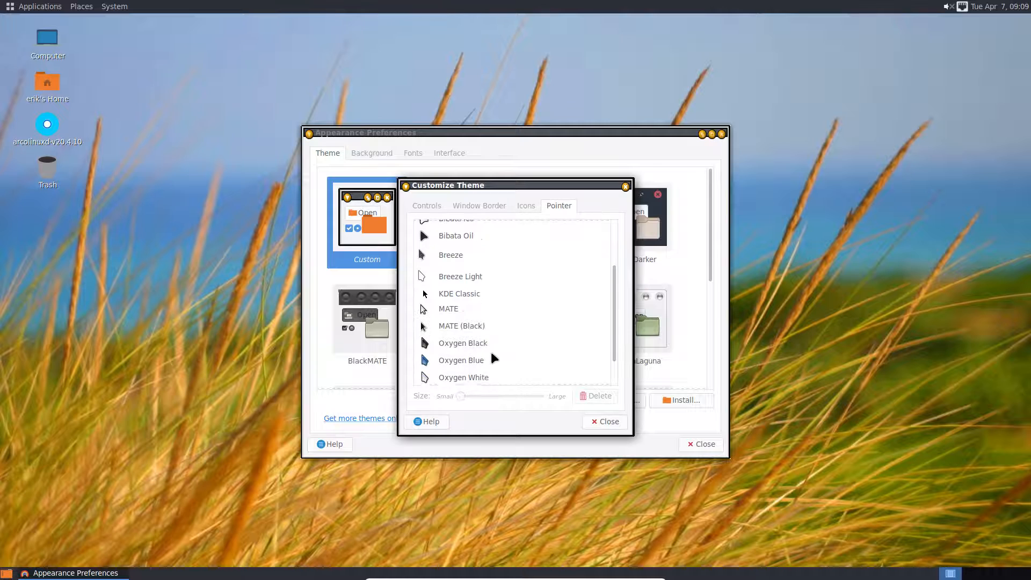
click(452, 274)
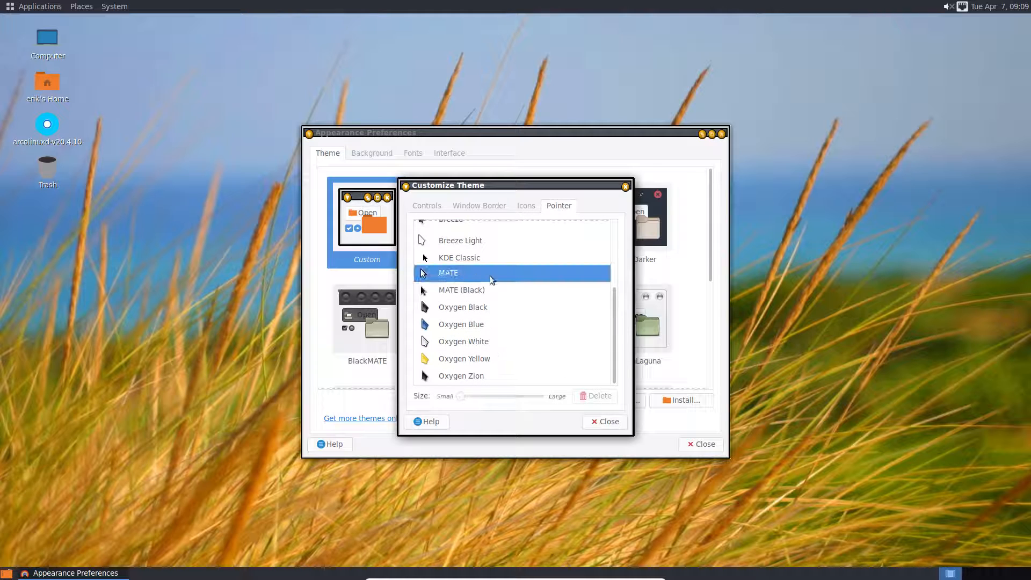
click(473, 326)
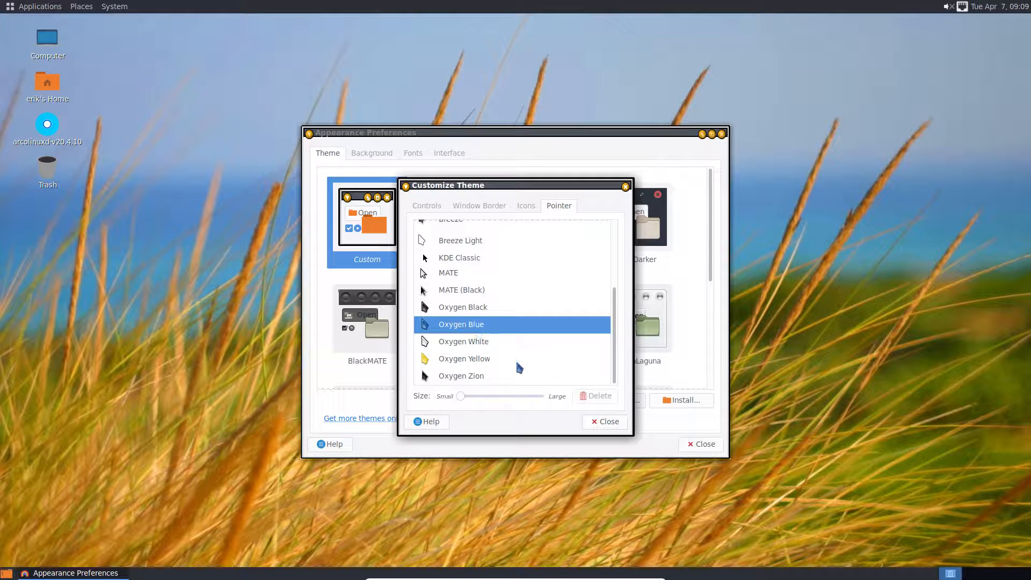
click(480, 346)
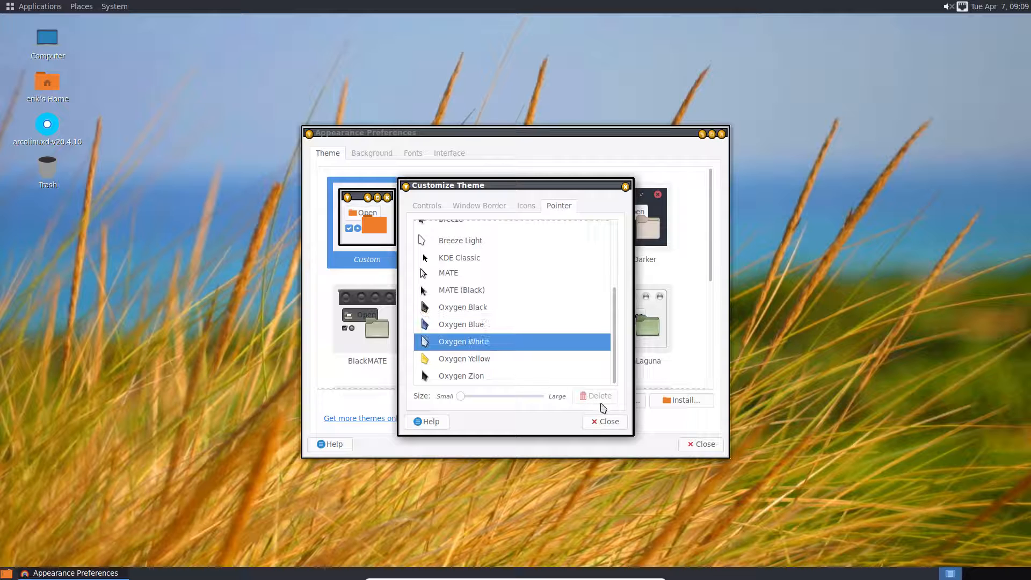
click(605, 421)
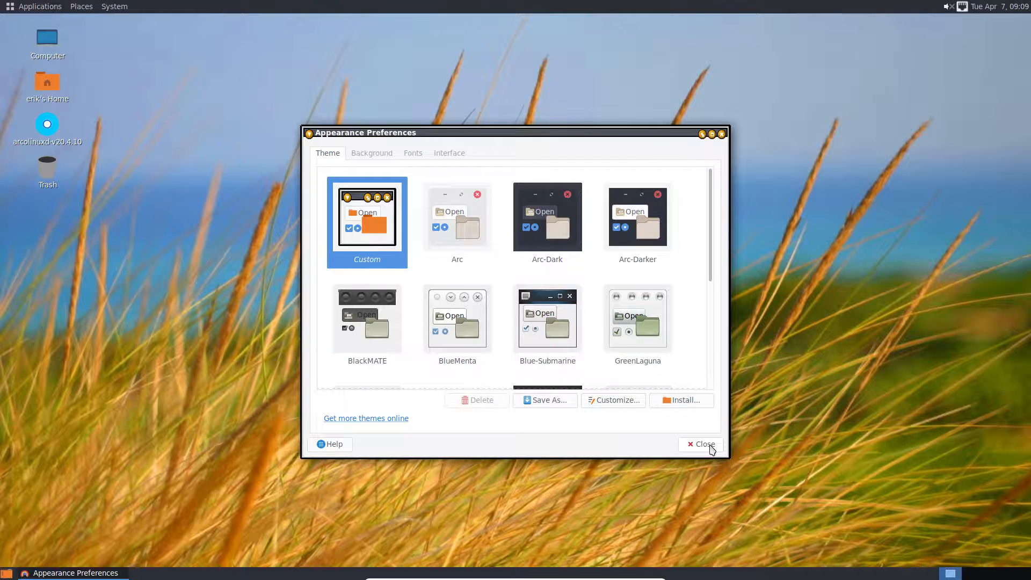
click(705, 445)
Look through the MATE desktop's top-panel menus.
click(34, 8)
mouse_move(71, 14)
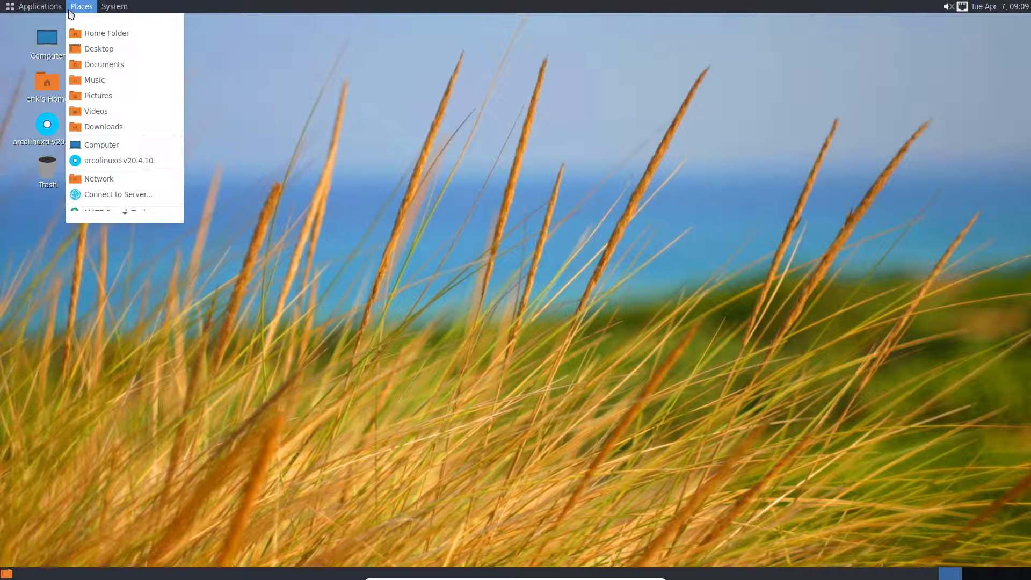
mouse_move(107, 15)
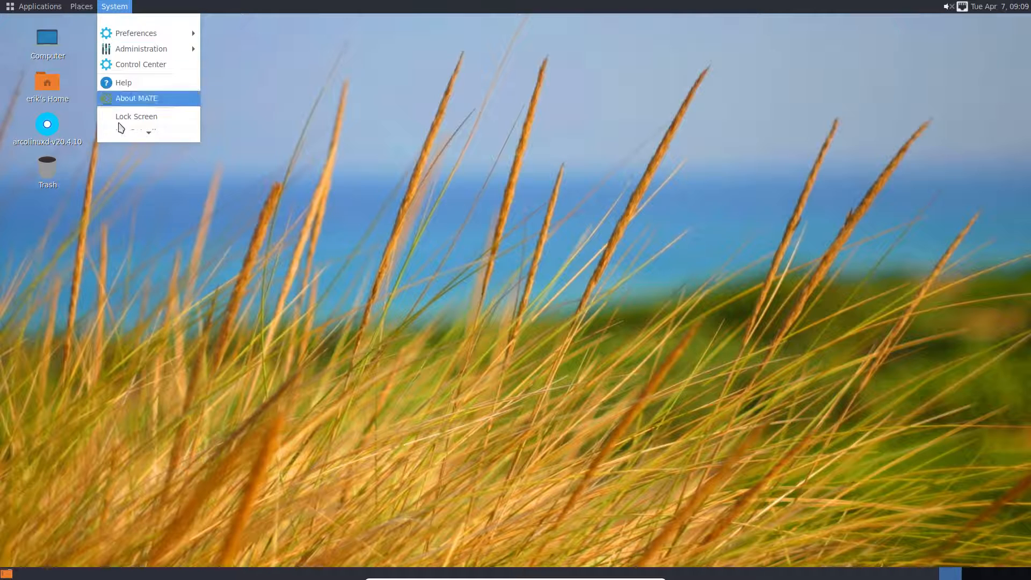
Log out of the MATE session from the System menu and confirm.
click(173, 280)
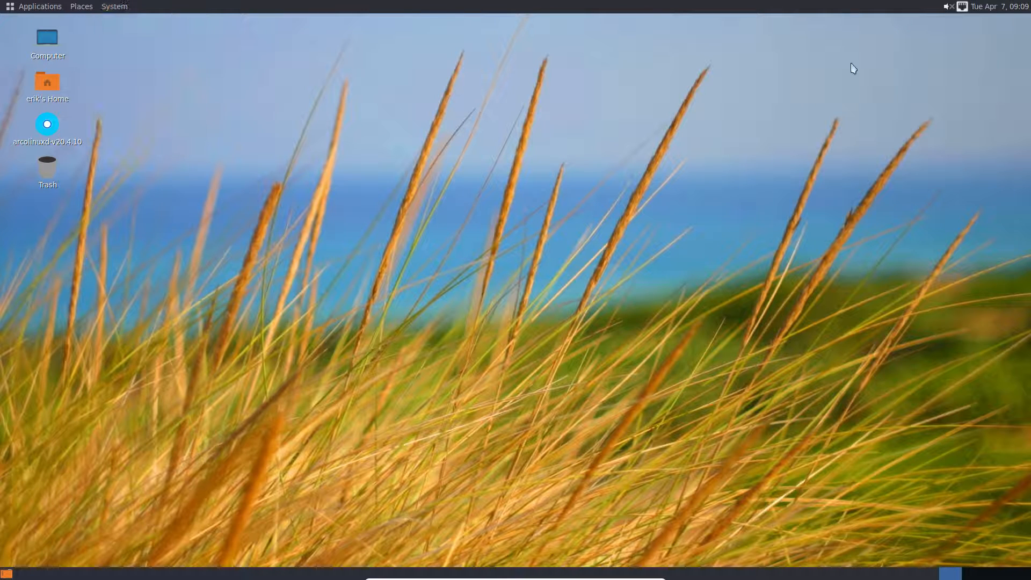
click(115, 6)
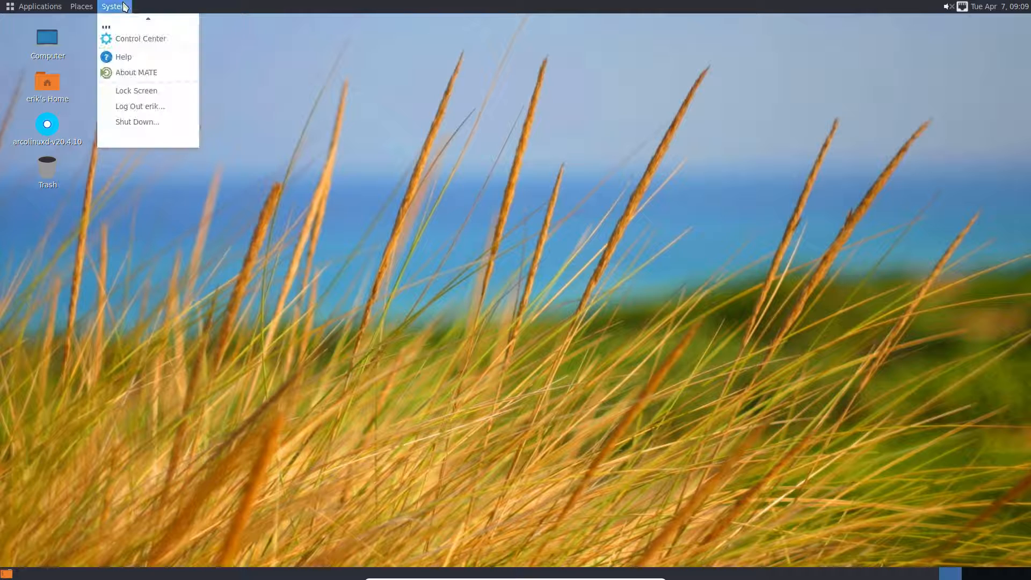
click(151, 119)
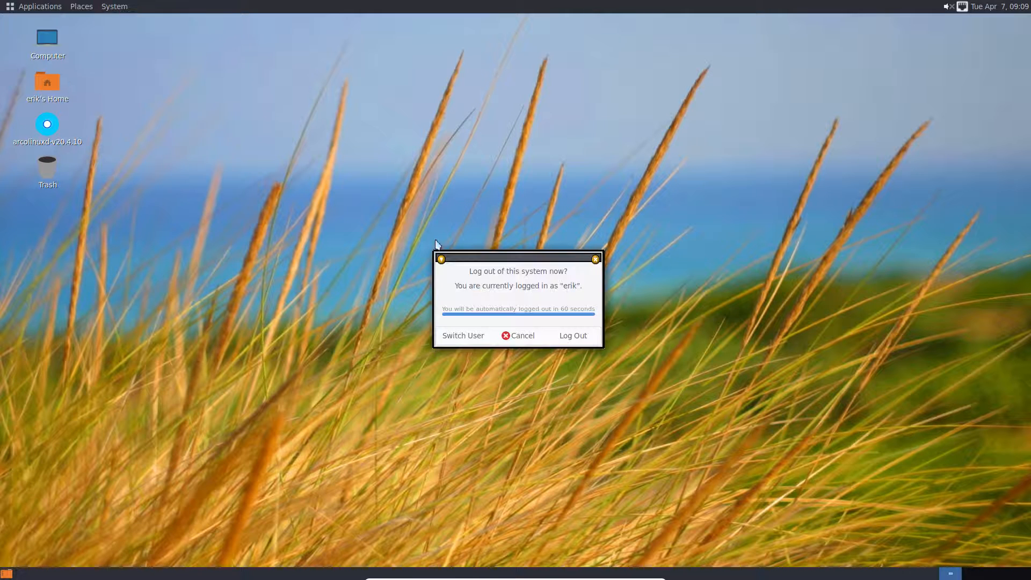
click(570, 335)
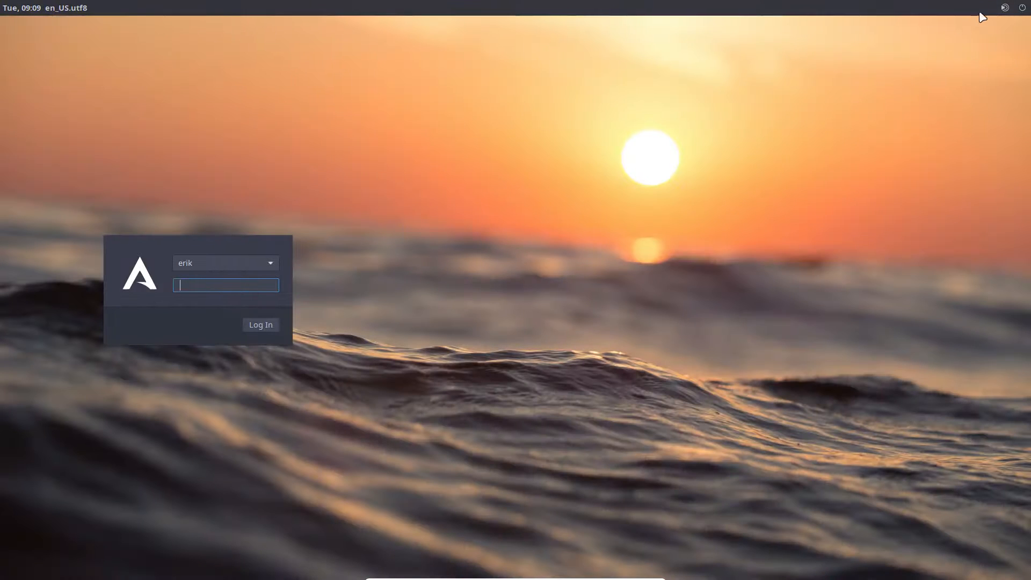
In LightDM pick Xfce Session instead of Plasma, enter the password and log in.
click(1006, 7)
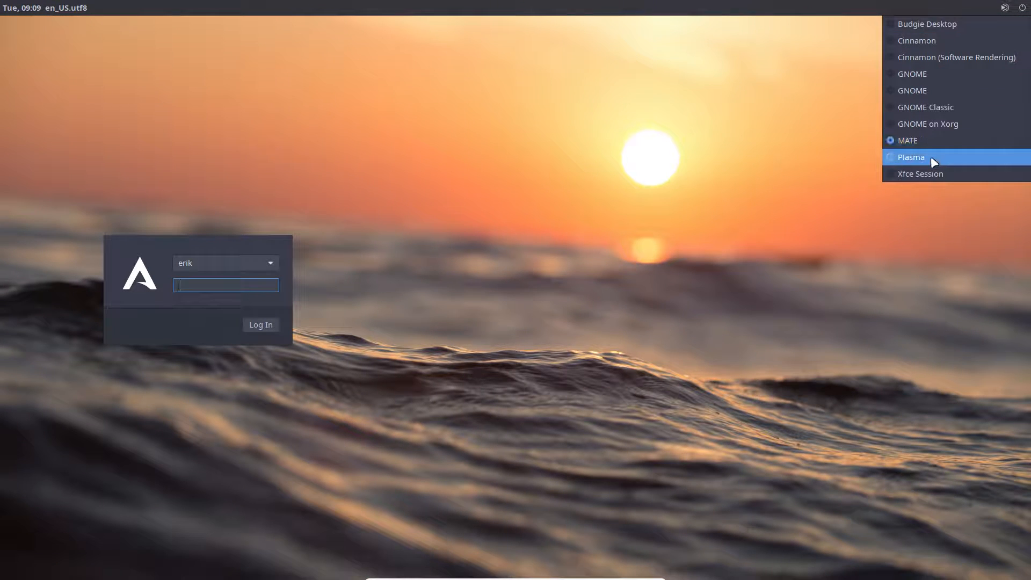
click(933, 159)
click(1004, 7)
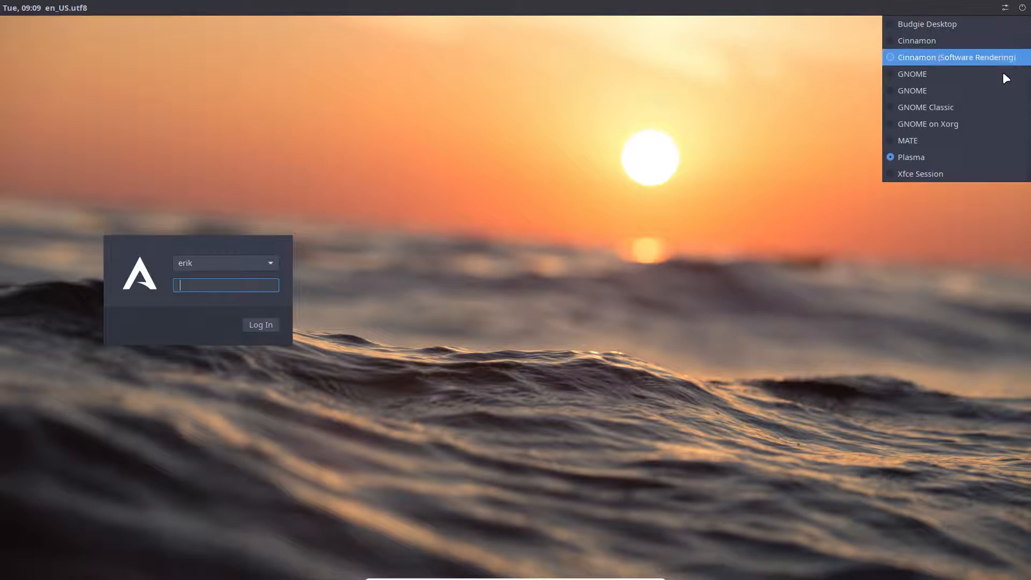
click(928, 179)
text(••••)
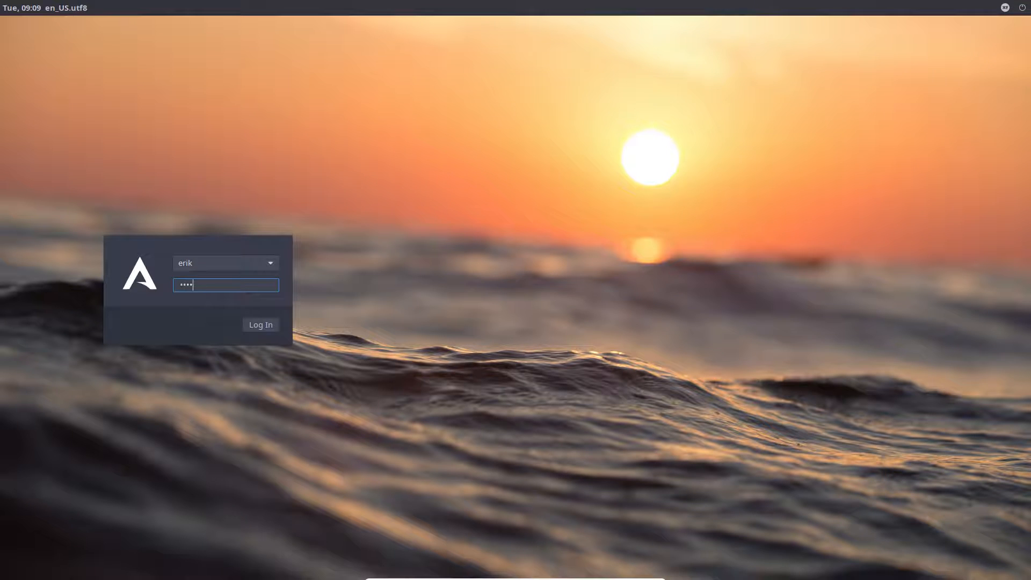
key(Return)
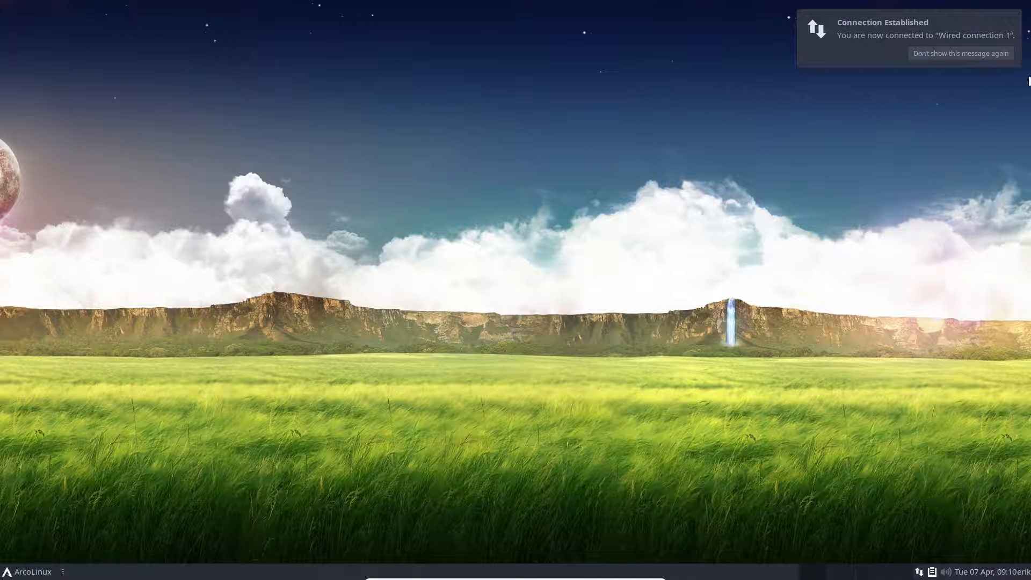
Launch the file manager, reveal hidden files and open the ~/.config/xfce4 folder.
click(977, 52)
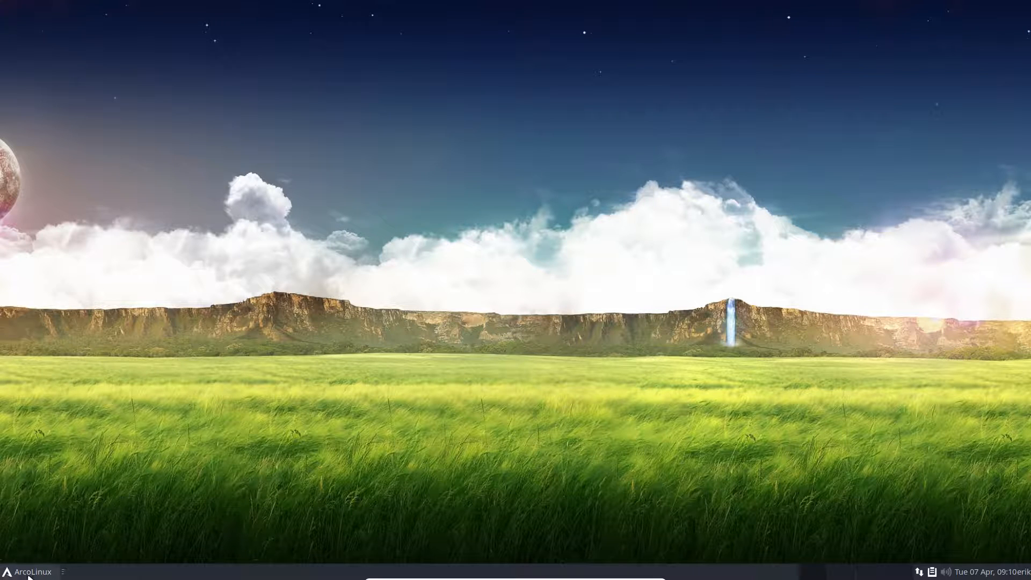
click(21, 572)
click(40, 493)
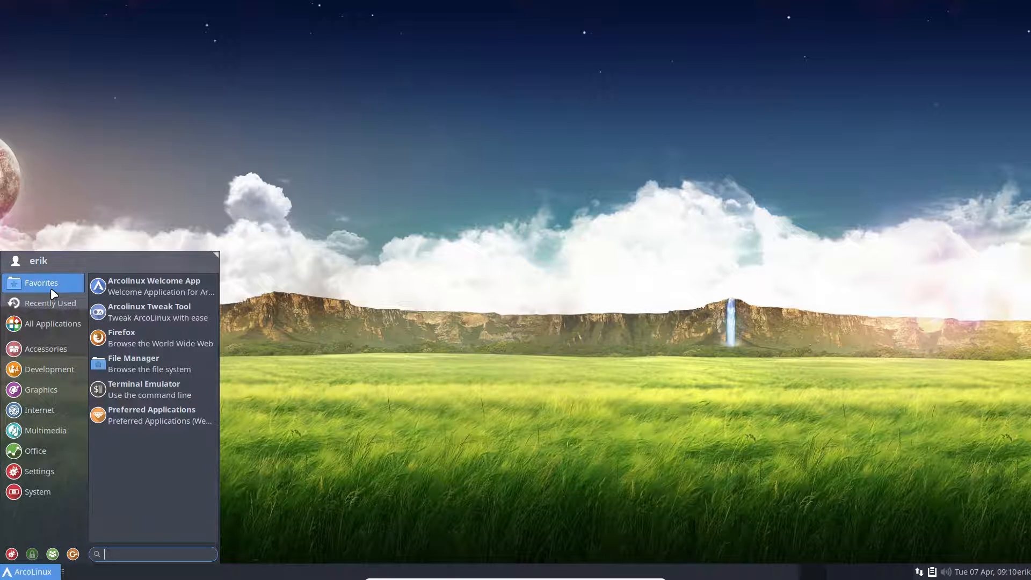
click(136, 364)
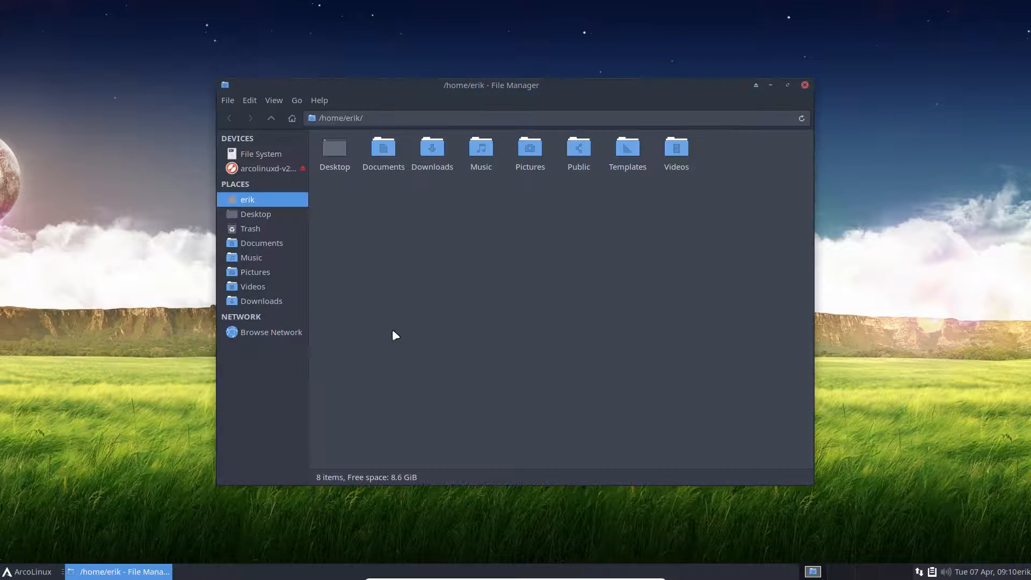
key(ctrl+h)
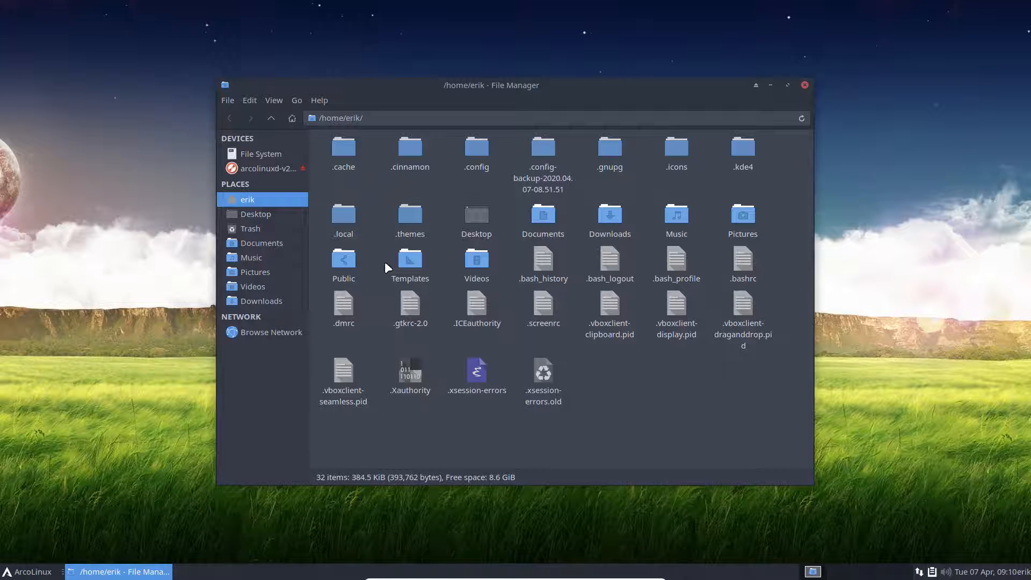
click(485, 155)
double_click(484, 149)
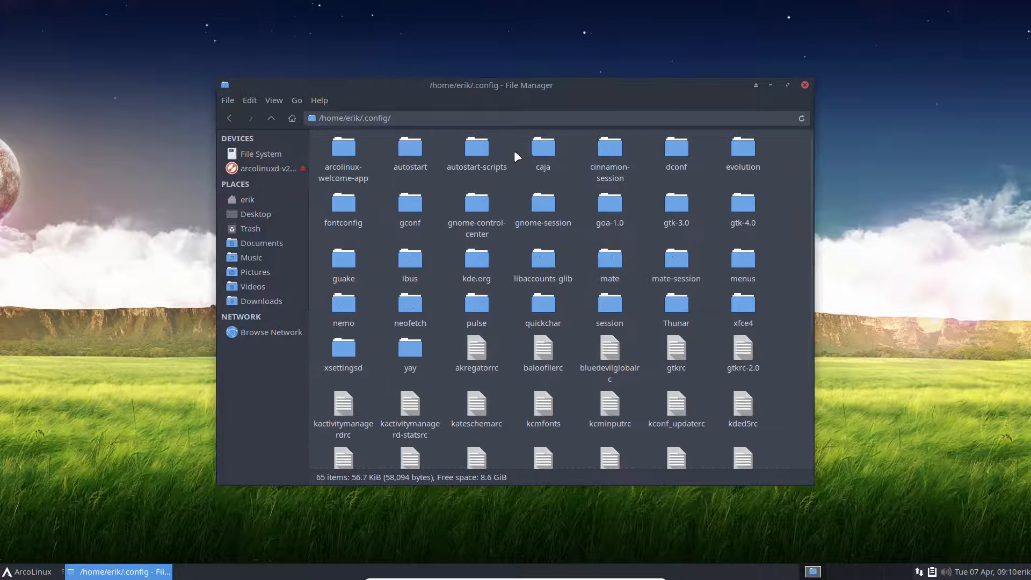
click(678, 205)
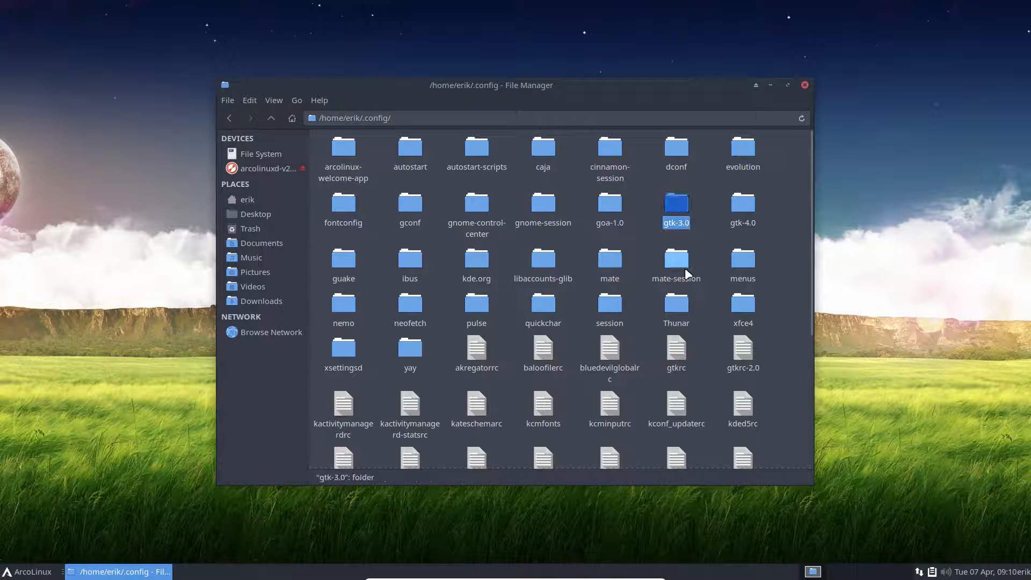
double_click(744, 310)
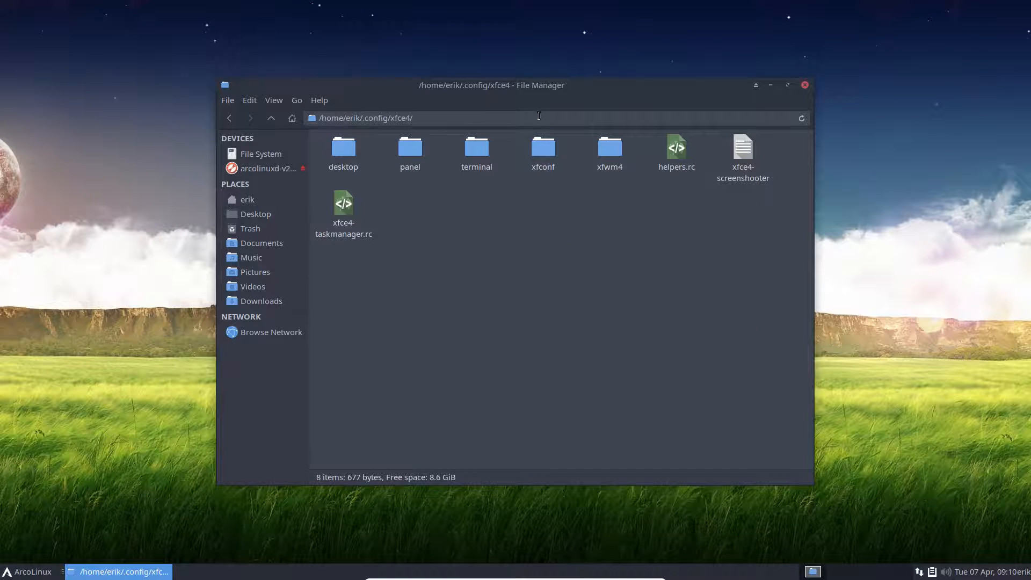
drag(538, 84, 740, 53)
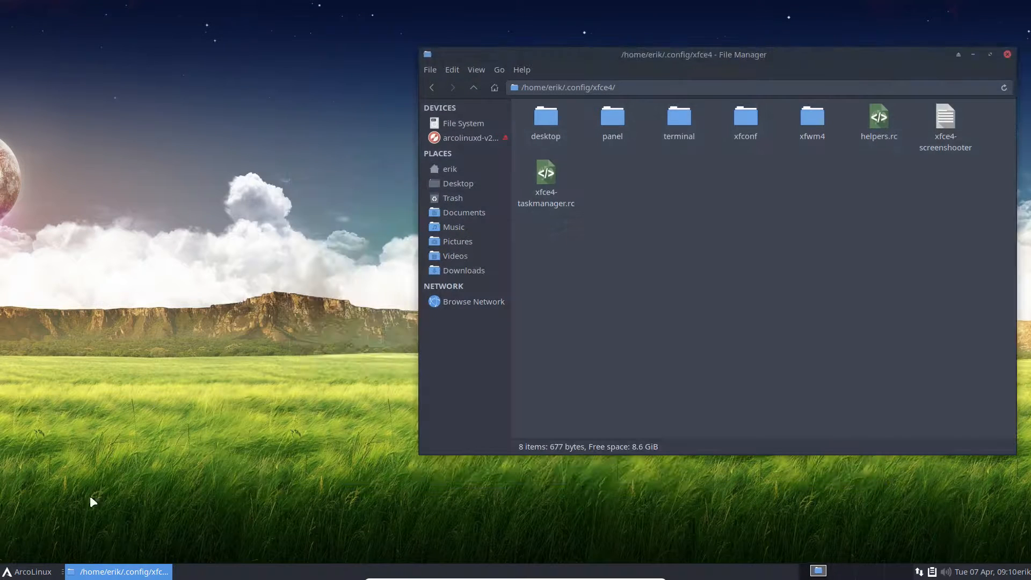
Run upall in the F12 drop-down terminal to upgrade the system, then hide it.
click(27, 571)
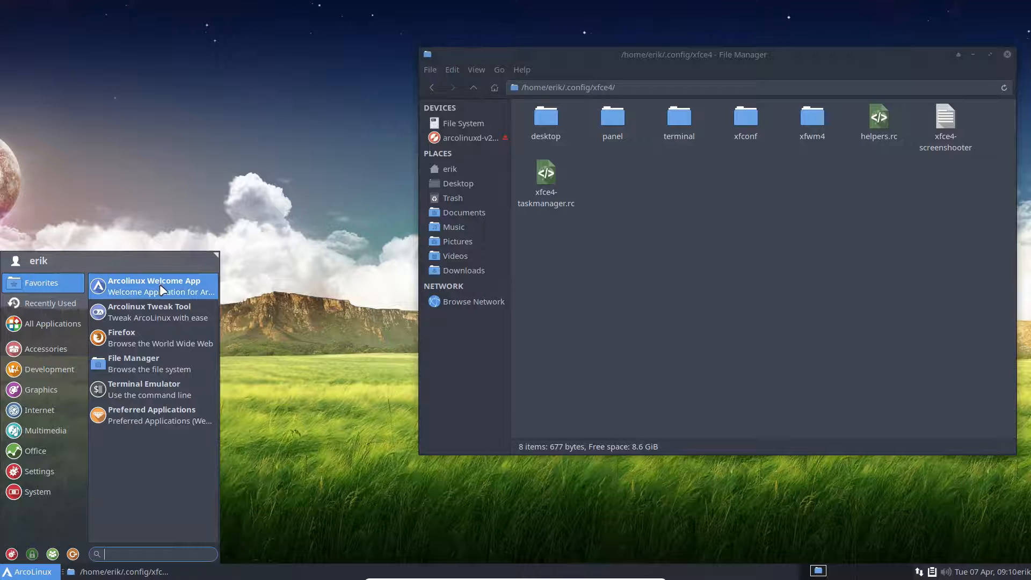
click(302, 407)
key(F12)
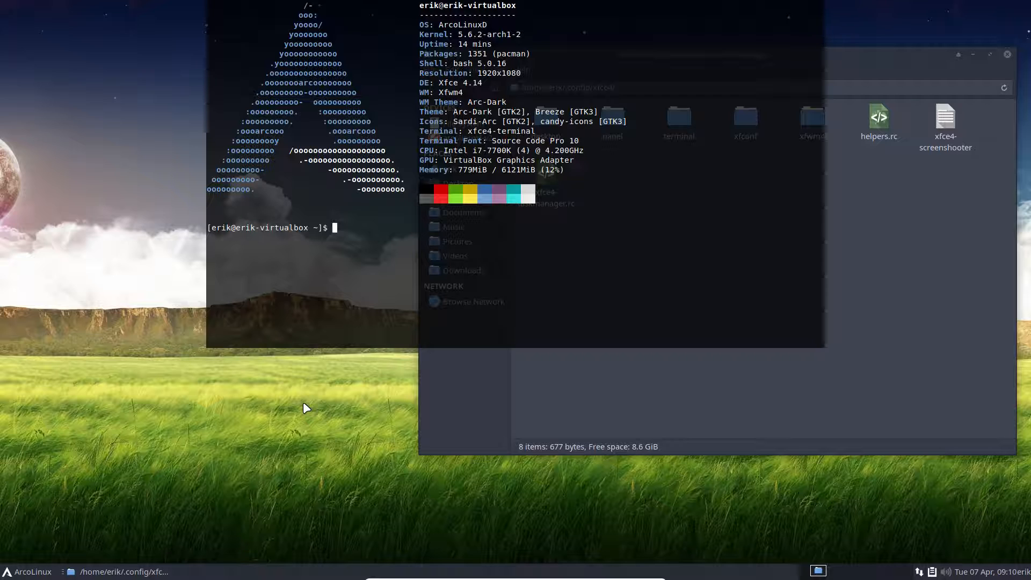
text(upall)
key(Return)
key(Return)
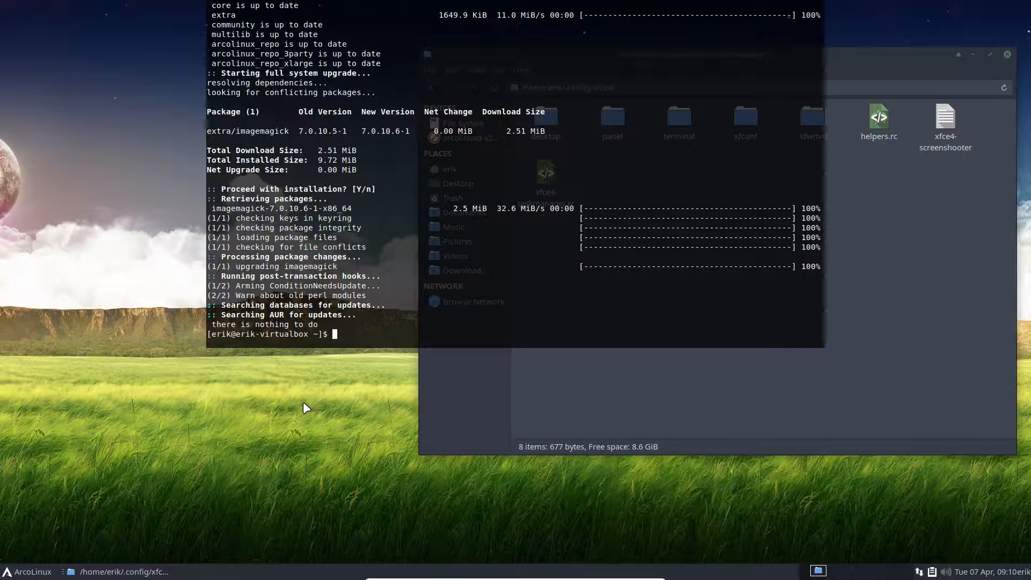
key(F12)
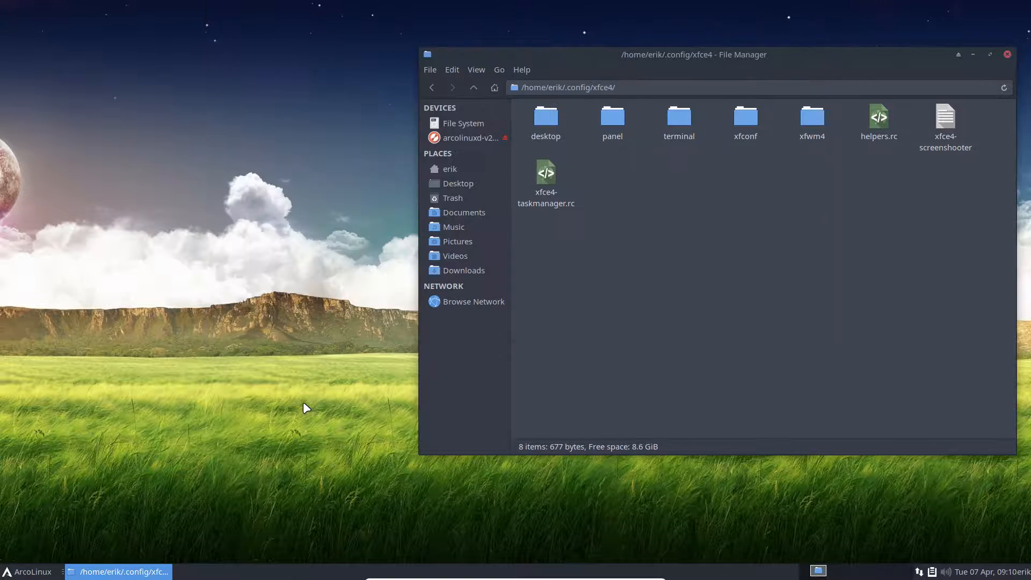
Close the file manager and start ArcoLinux Tweak Tool by entering the account password.
click(1007, 55)
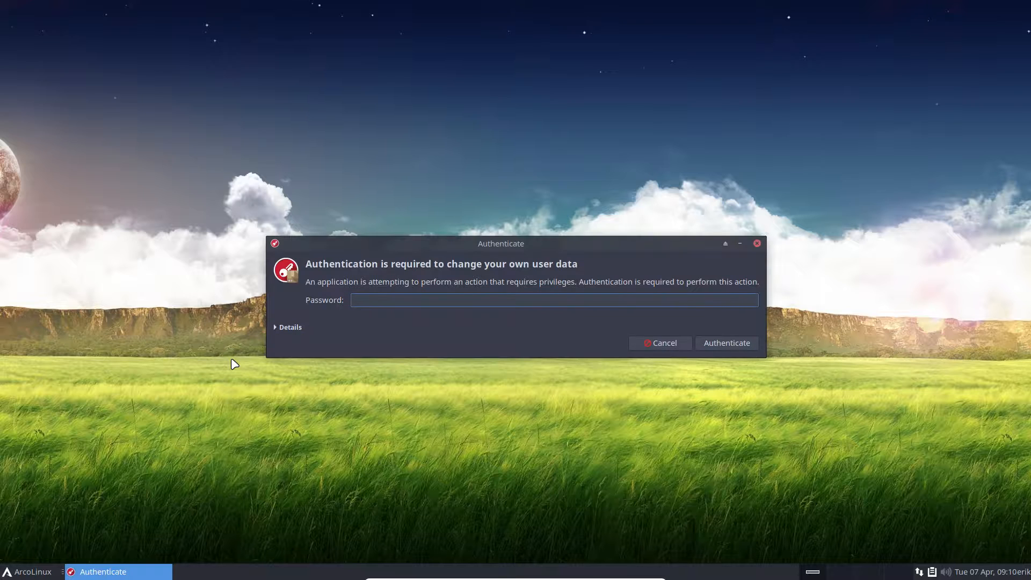
text(••)
key(Return)
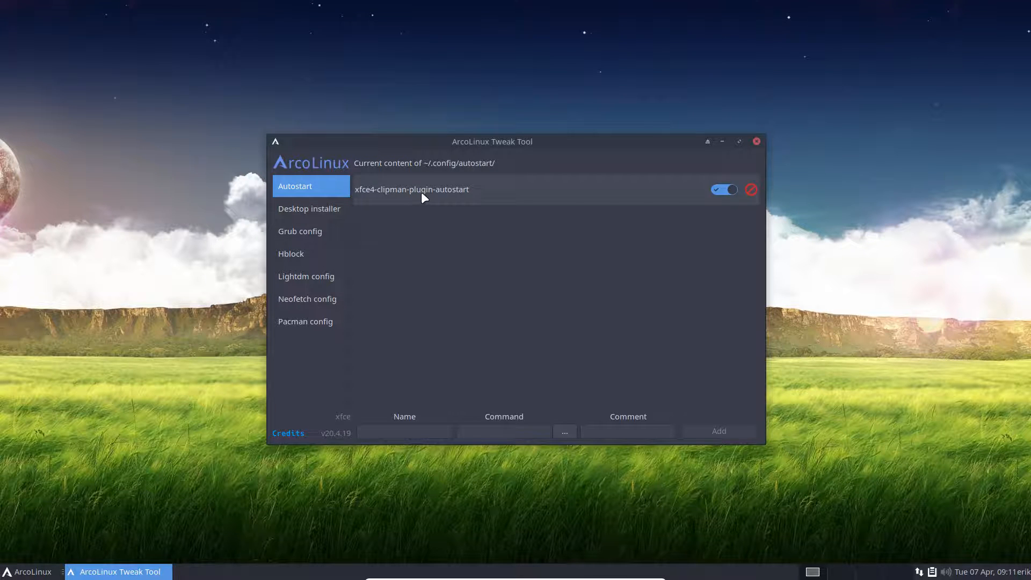
drag(521, 144, 703, 113)
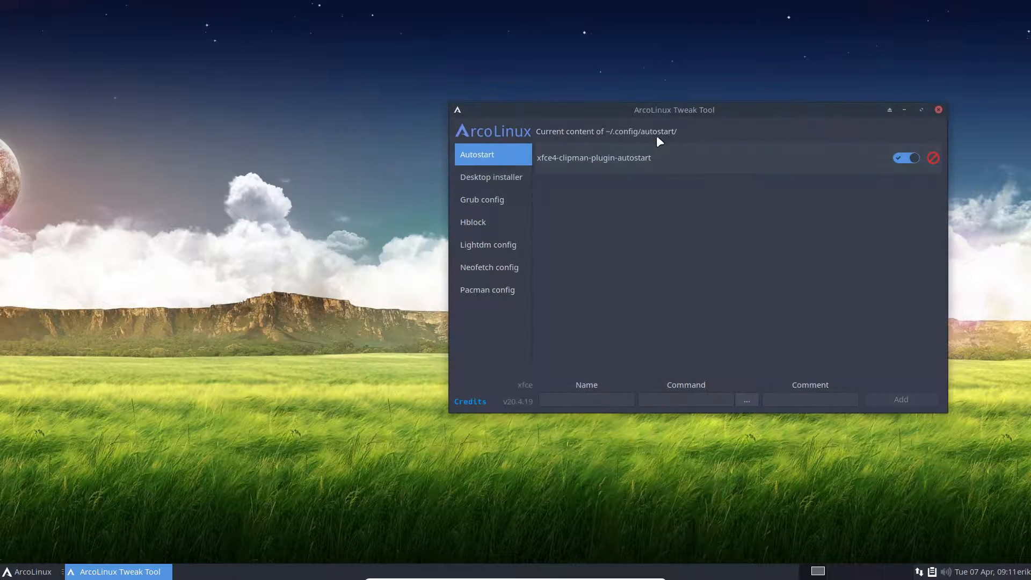
Fill the new Autostart entry's Name and Command fields with spotify.
click(584, 399)
text(spotify)
key(Tab)
text(spoit)
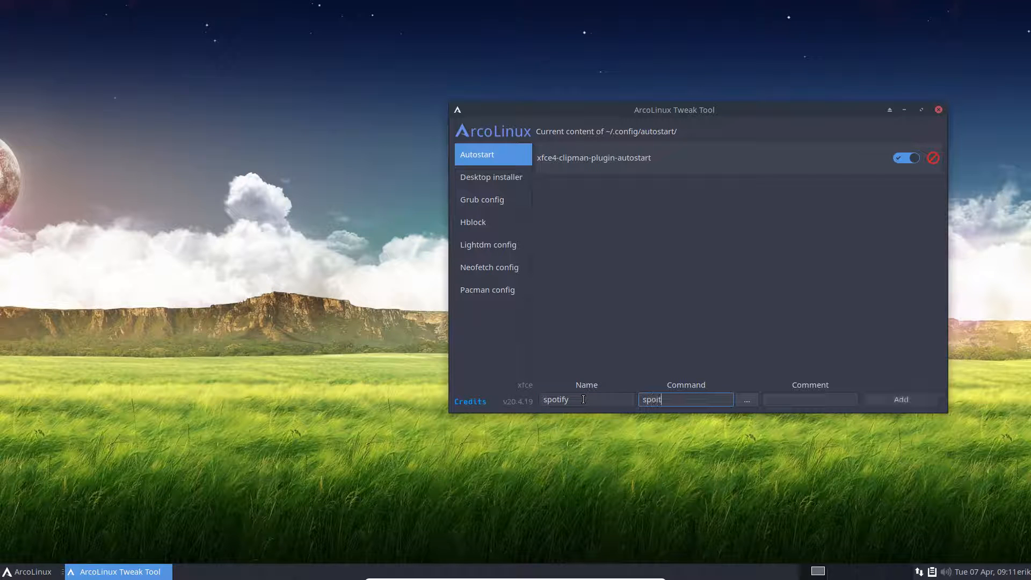
key(BackSpace)
key(BackSpace)
text(tify)
key(Tab)
click(775, 404)
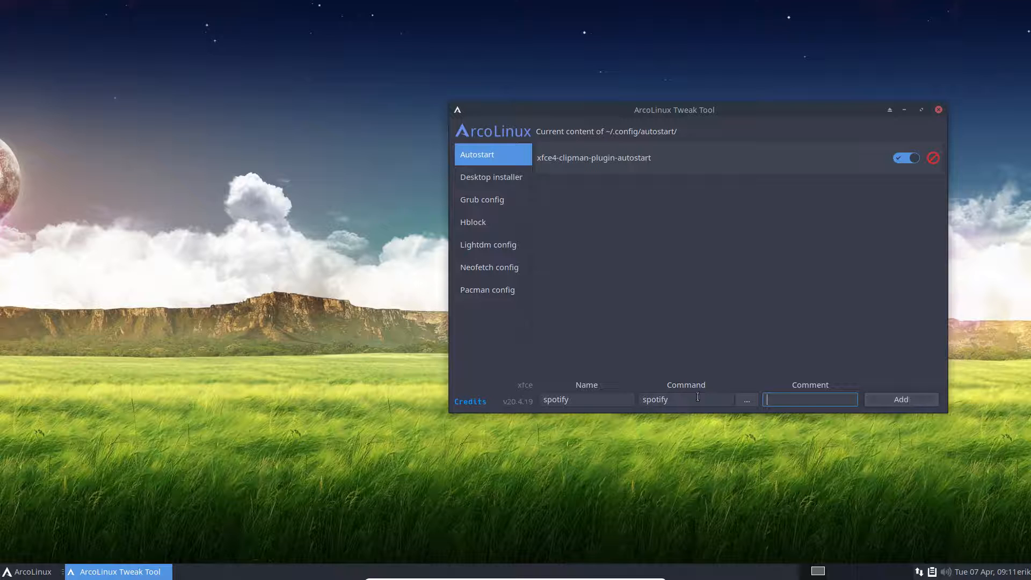
click(13, 573)
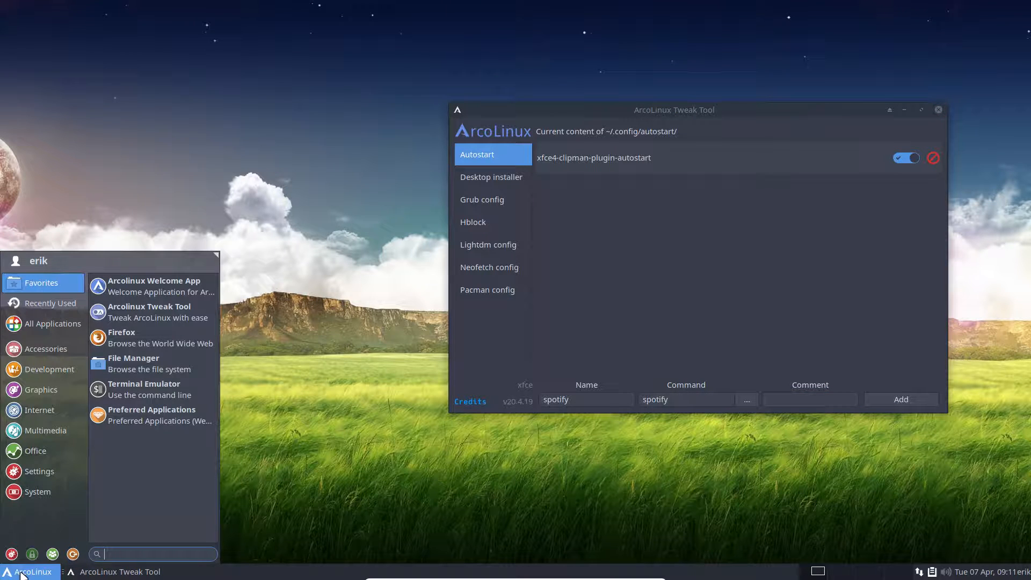
text(a)
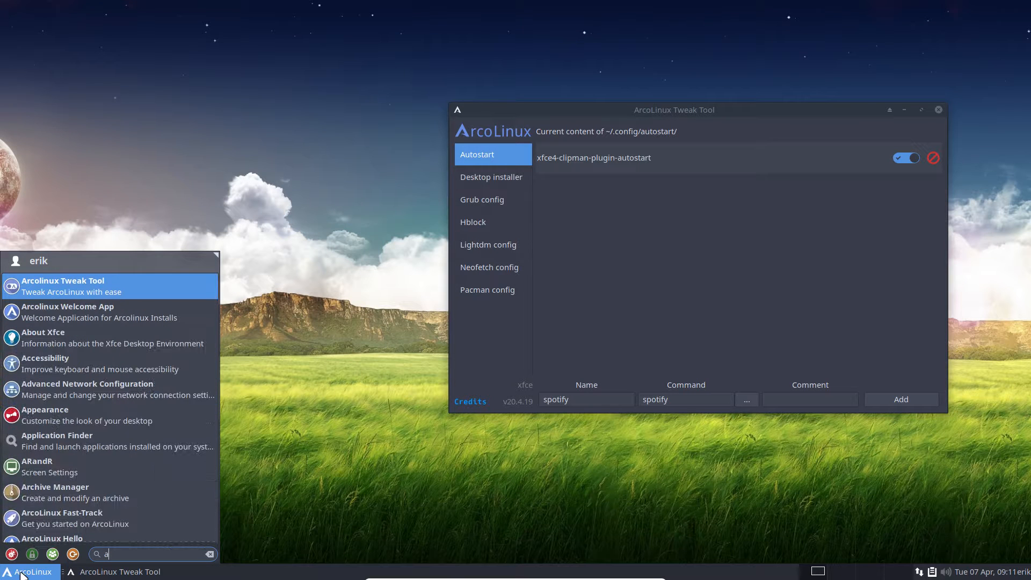
key(BackSpace)
text(start)
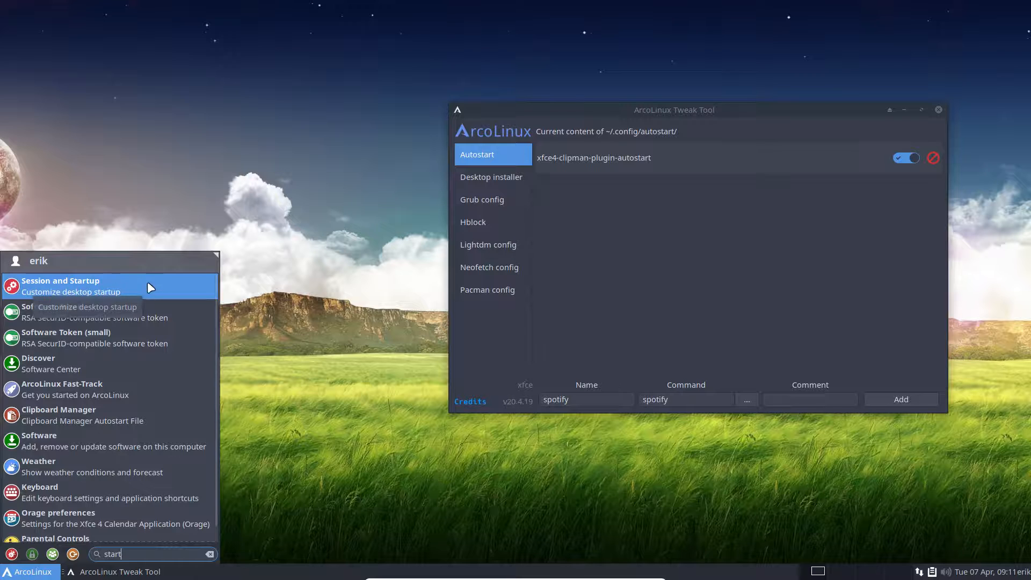
click(98, 286)
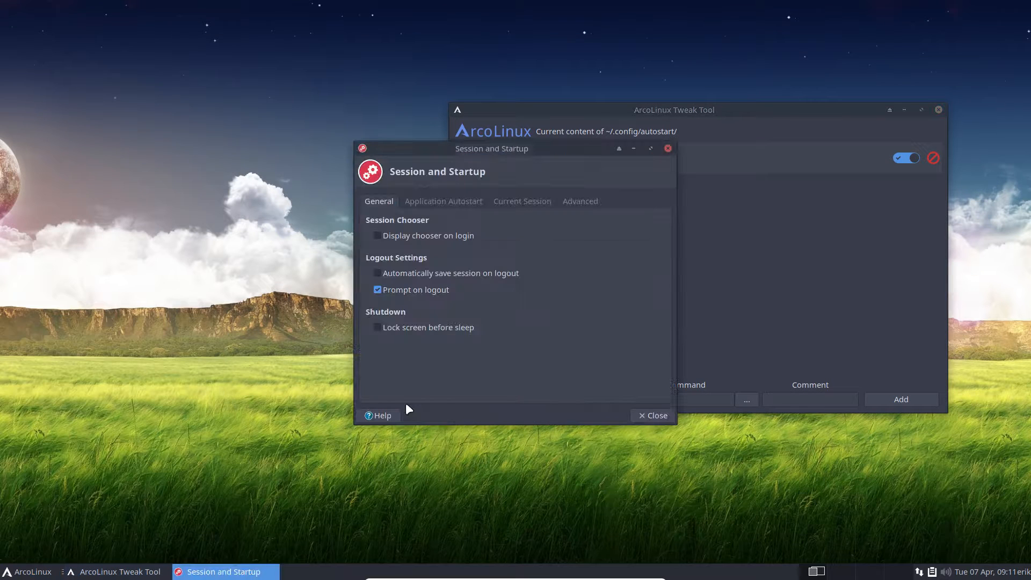
click(471, 203)
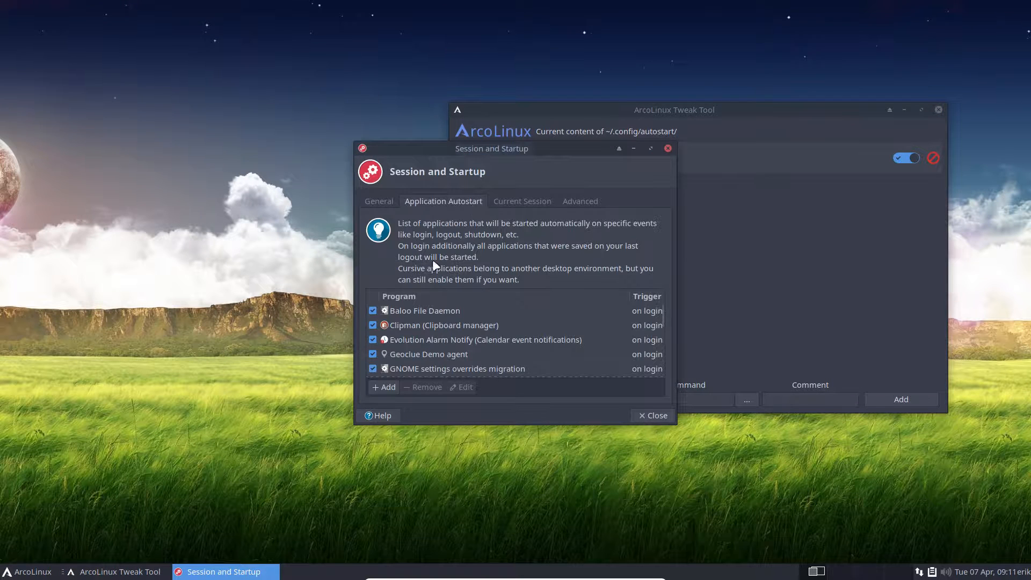
drag(544, 151, 320, 151)
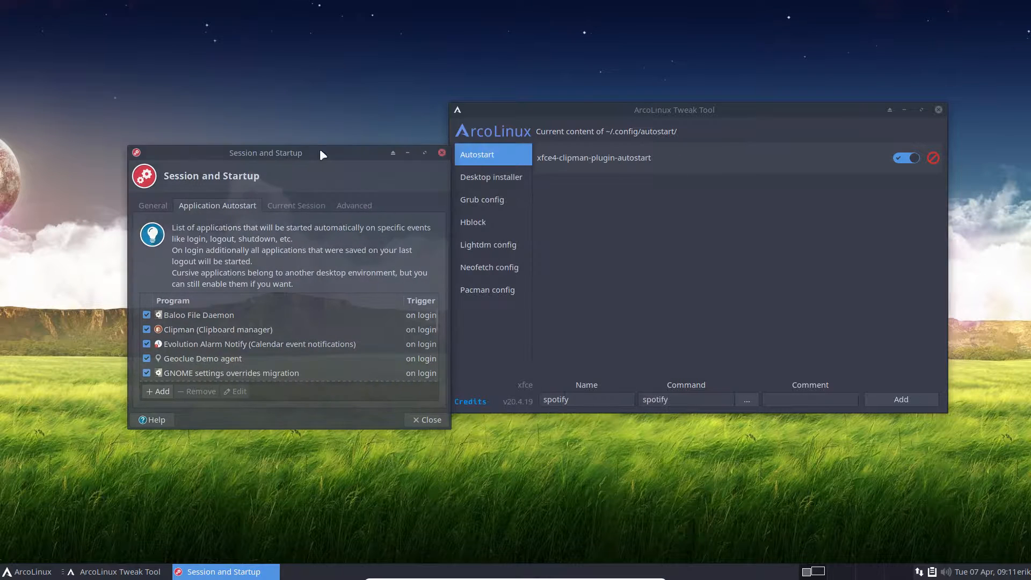
click(440, 150)
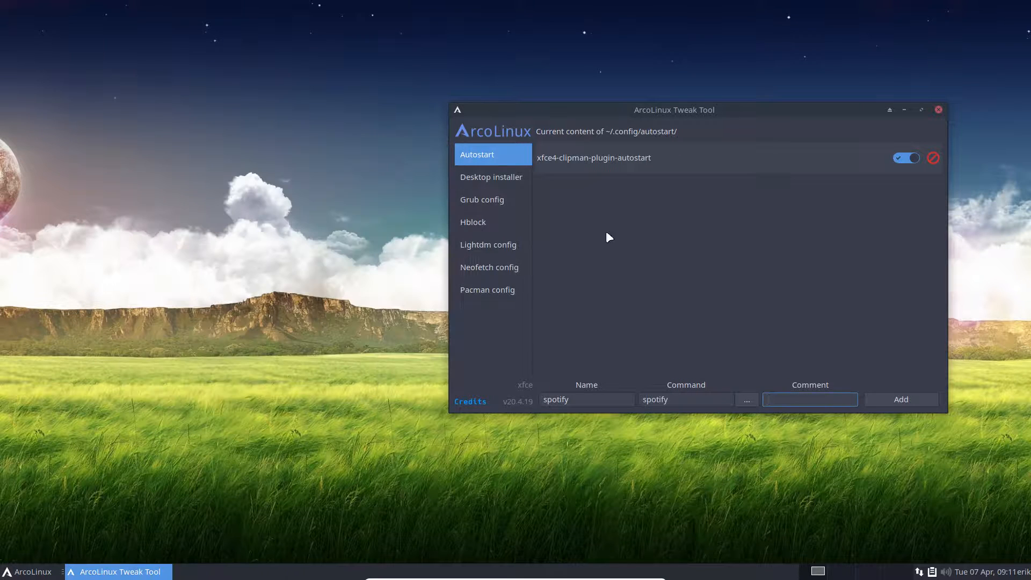
click(493, 175)
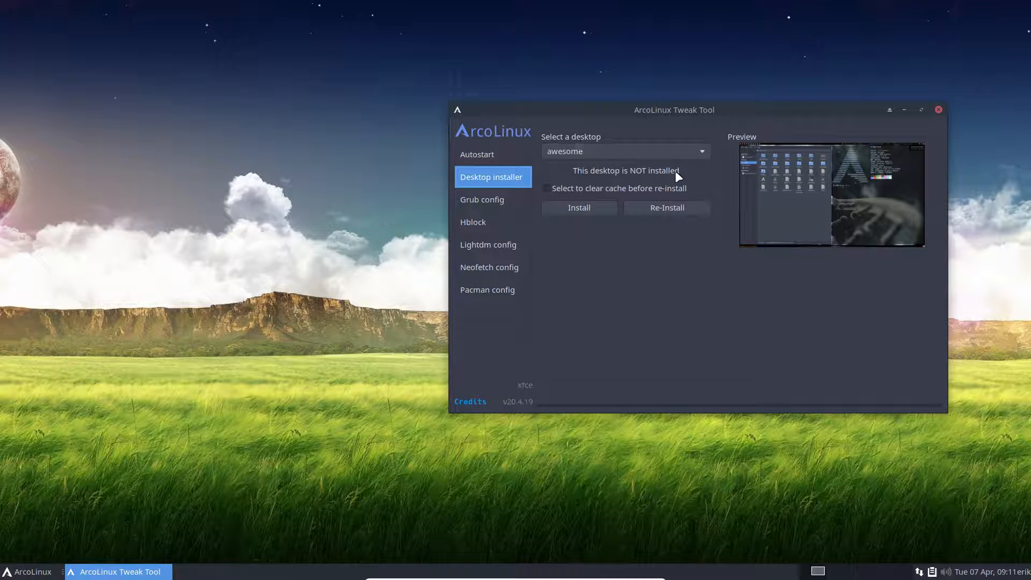
Install the awesome desktop, then select bspwm from the desktop list and install it too.
click(591, 207)
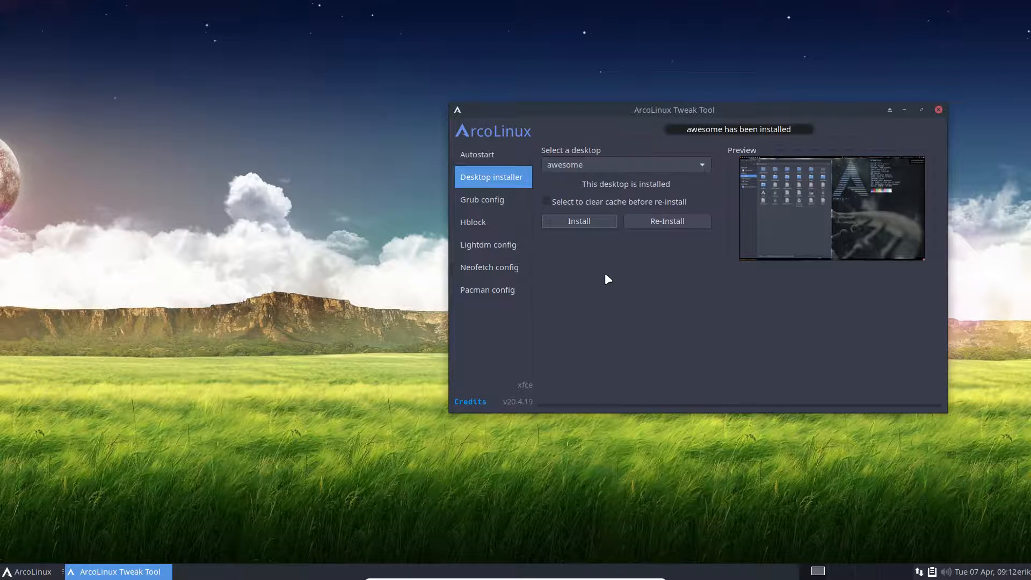
click(599, 168)
click(595, 181)
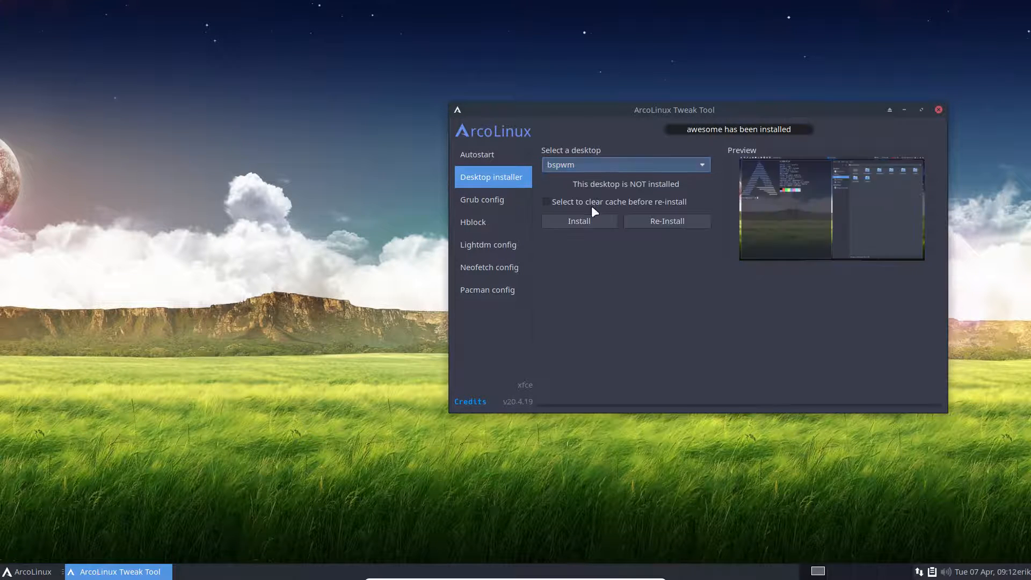
click(580, 220)
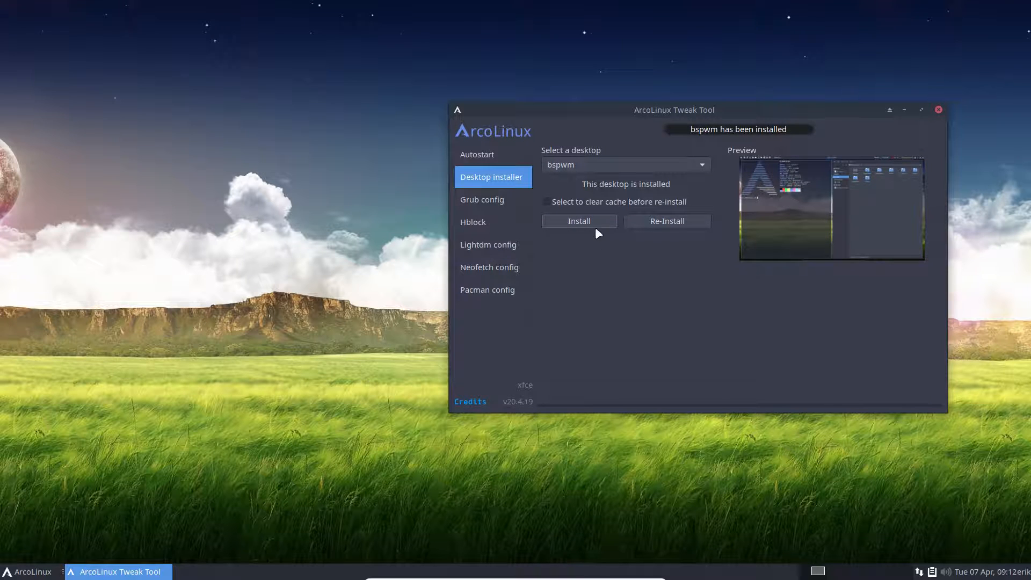
click(589, 221)
drag(806, 102, 877, 111)
Close the Tweak Tool and set termite as the preferred terminal emulator.
click(939, 108)
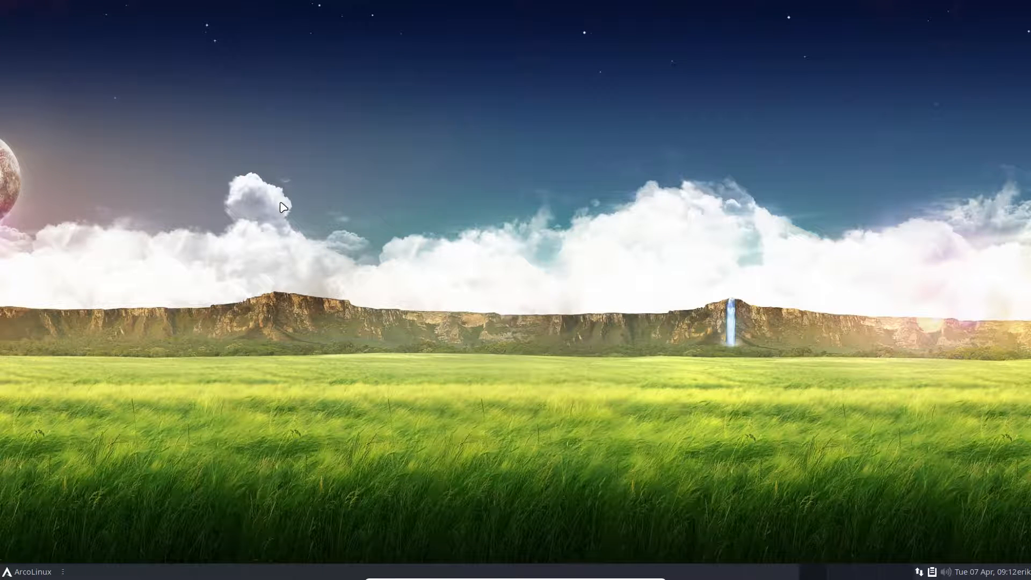
key(ctrl+alt+t)
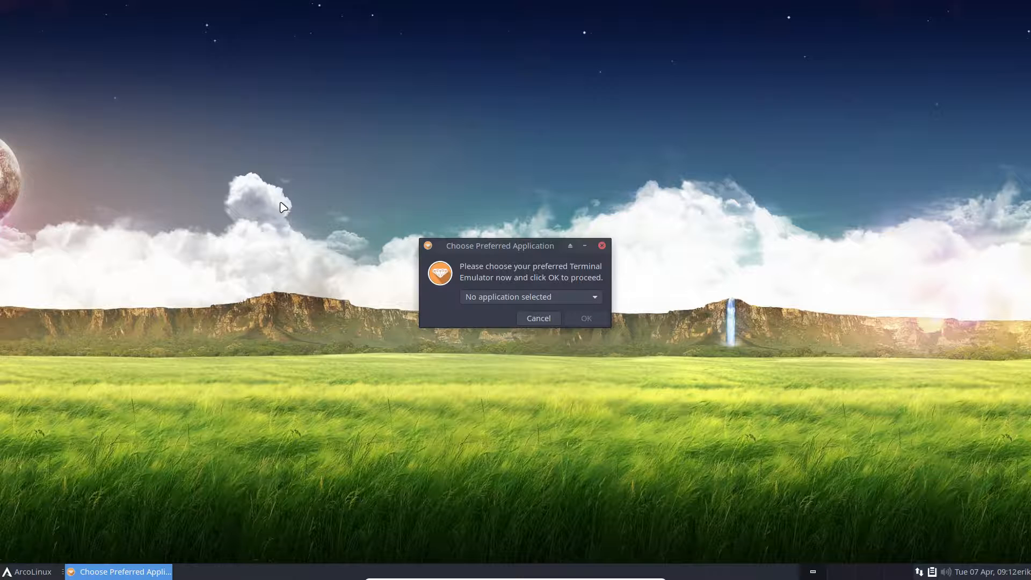
click(570, 295)
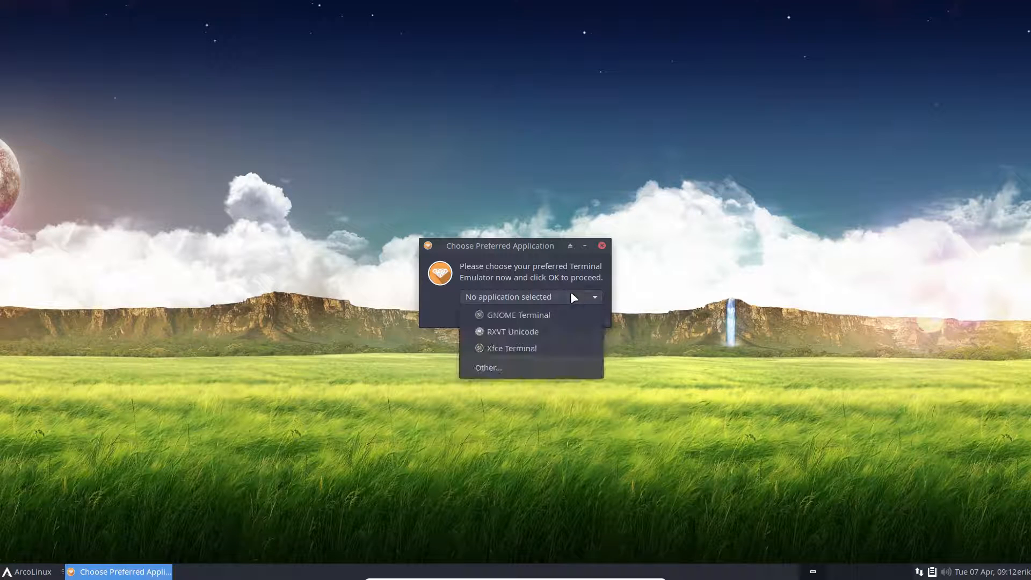
click(506, 368)
text(termlite)
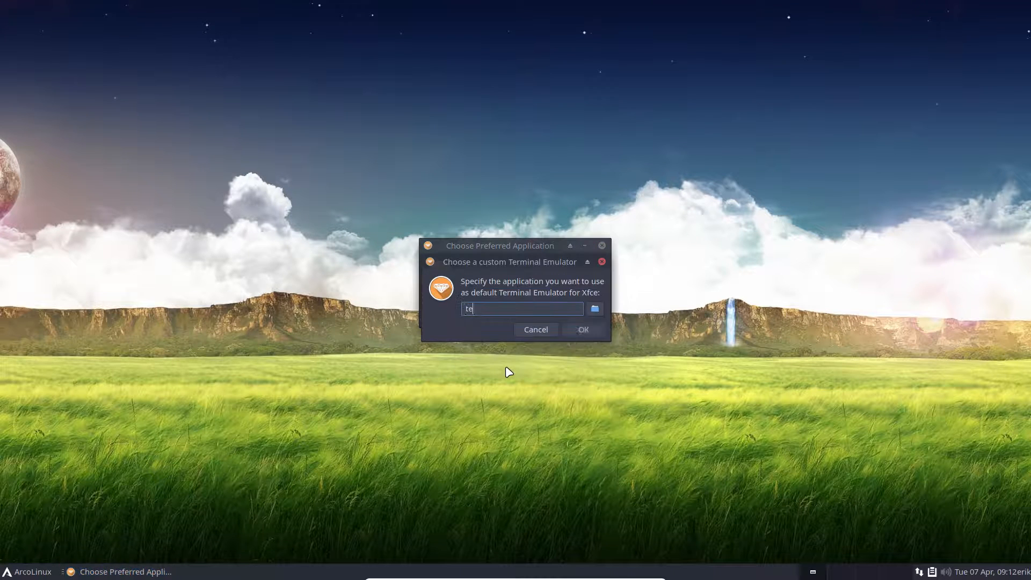
key(BackSpace)
key(BackSpace)
key(BackSpace)
key(BackSpace)
text(ite)
click(581, 332)
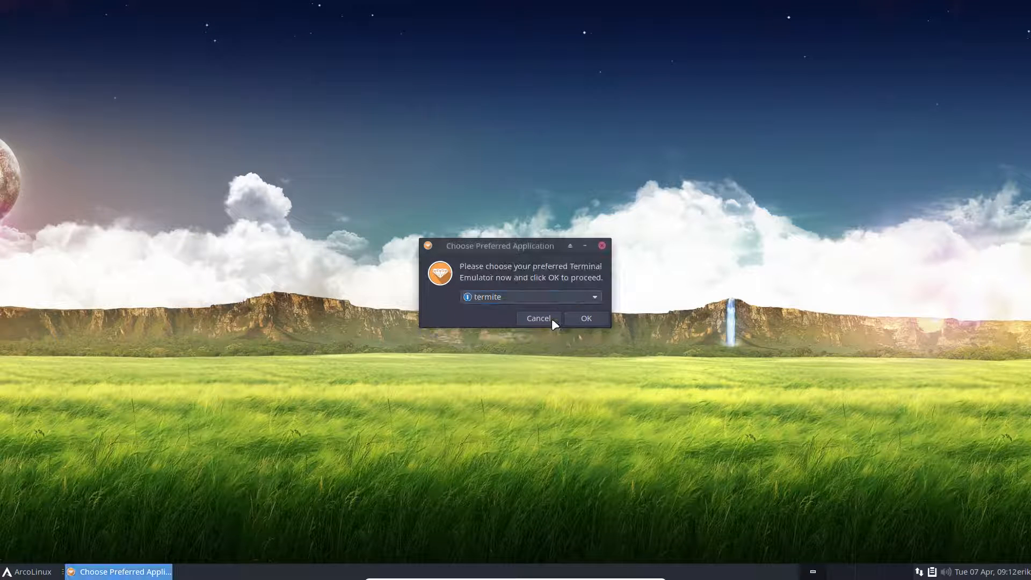
click(586, 319)
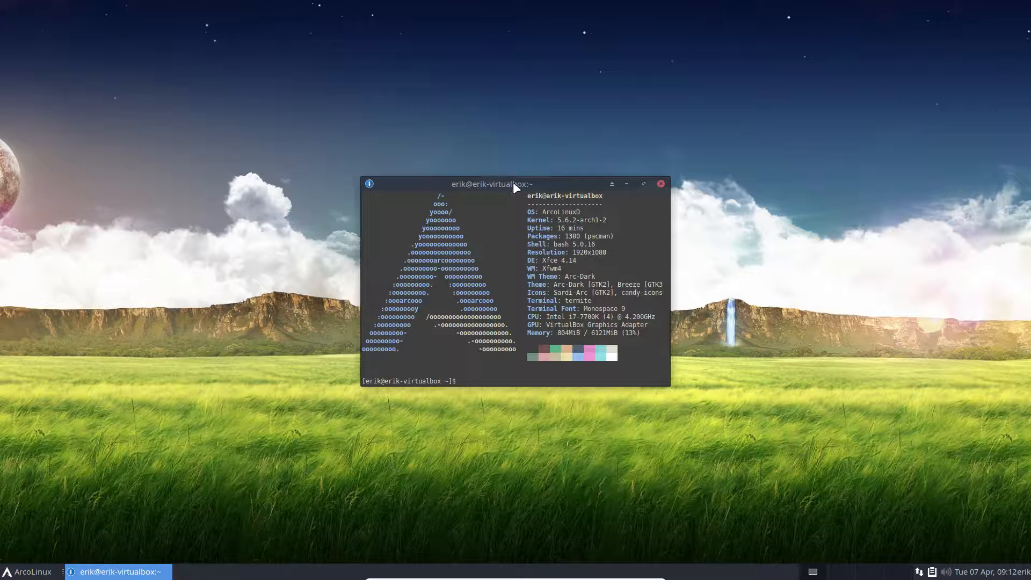
drag(514, 182, 379, 173)
Run sudo pacman -S deepin deepin-extra, accepting all members and the default deepin-anything provider.
text(sudo)
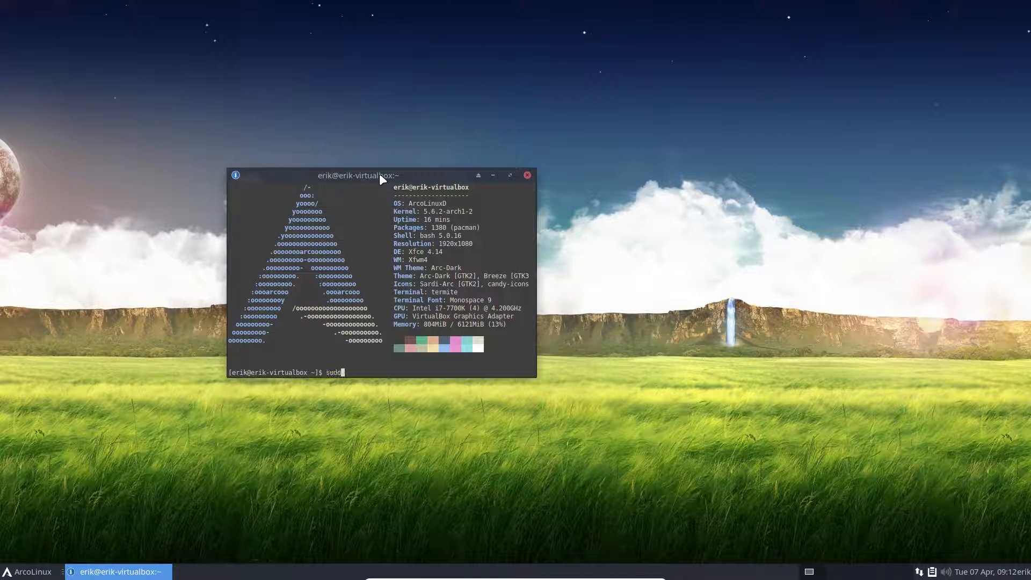
text( pacman -S deepin deepin-extra)
key(Return)
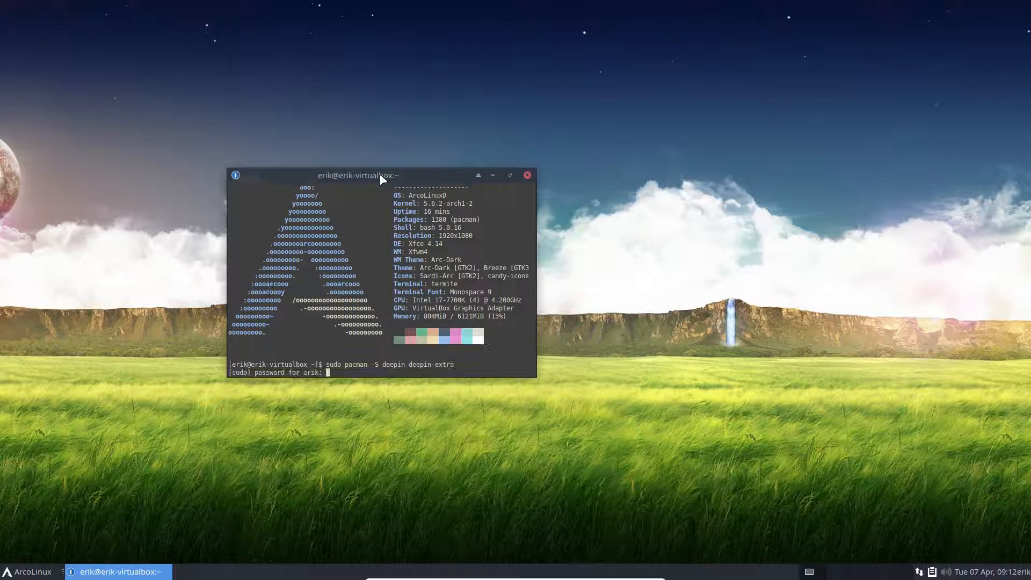
key(Return)
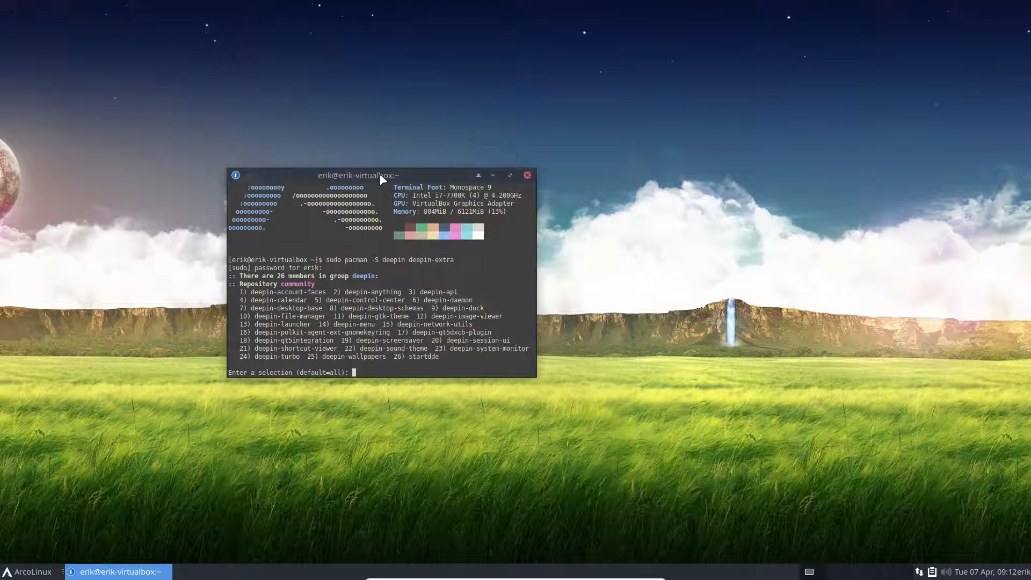
key(Return)
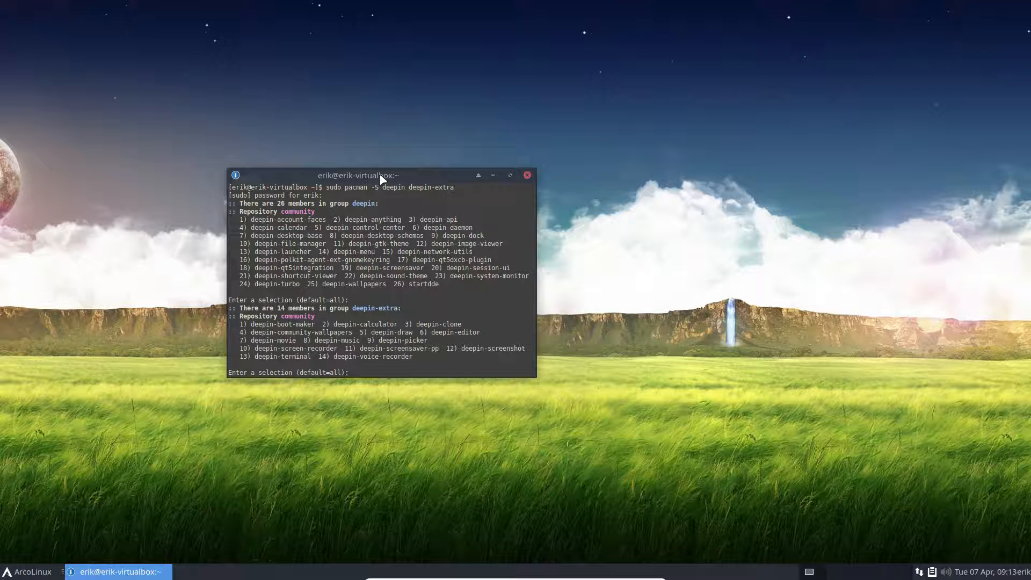
key(Return)
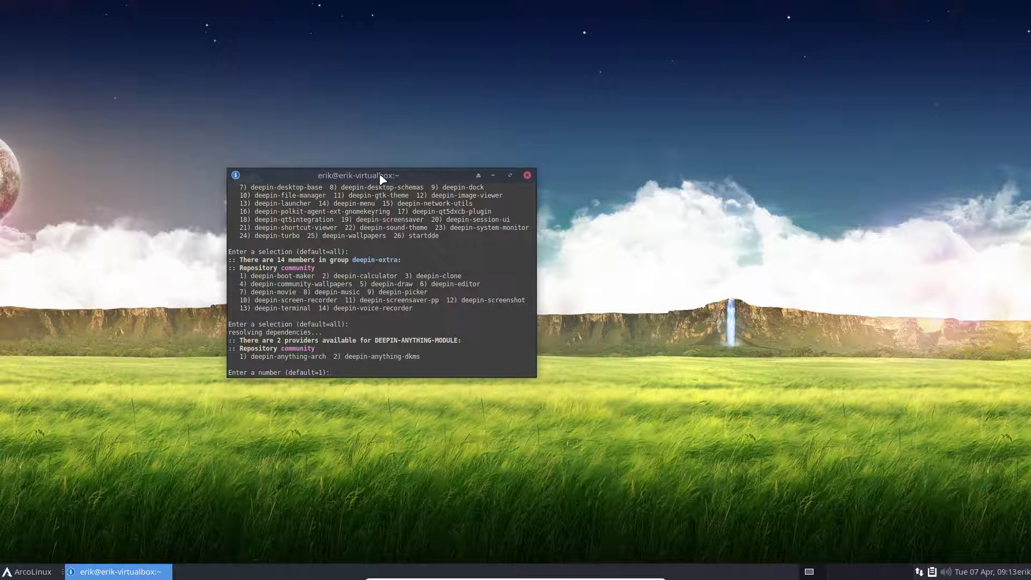
key(Return)
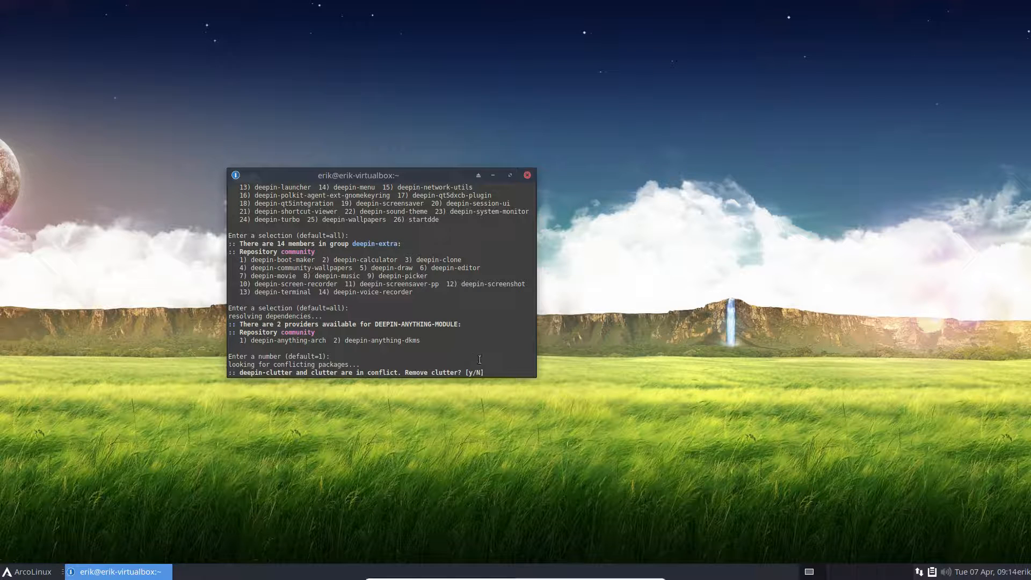
Answer y to replace the conflicting clutter and cogl packages and proceed with the installation.
text(y)
key(Return)
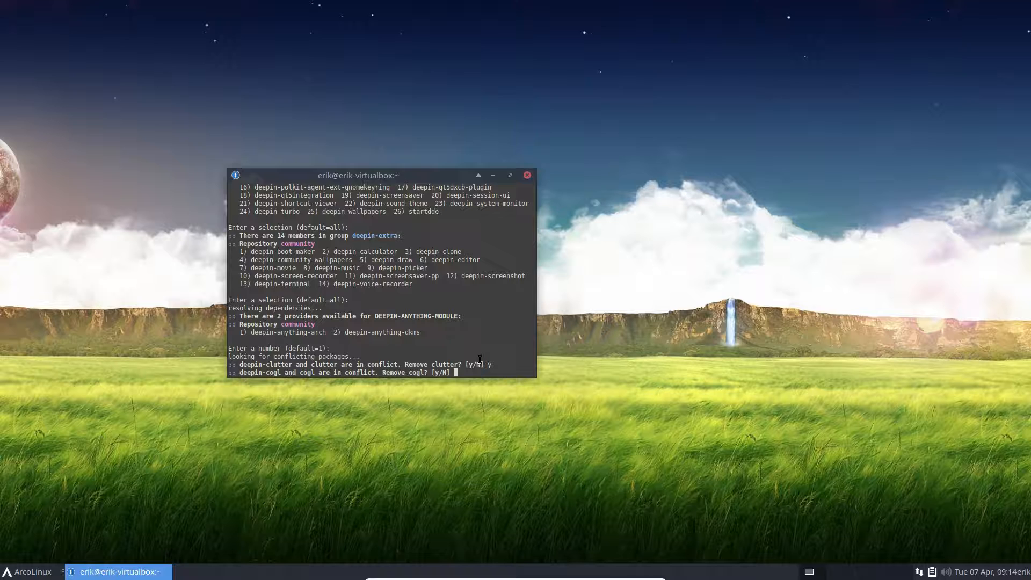
text(y)
key(Return)
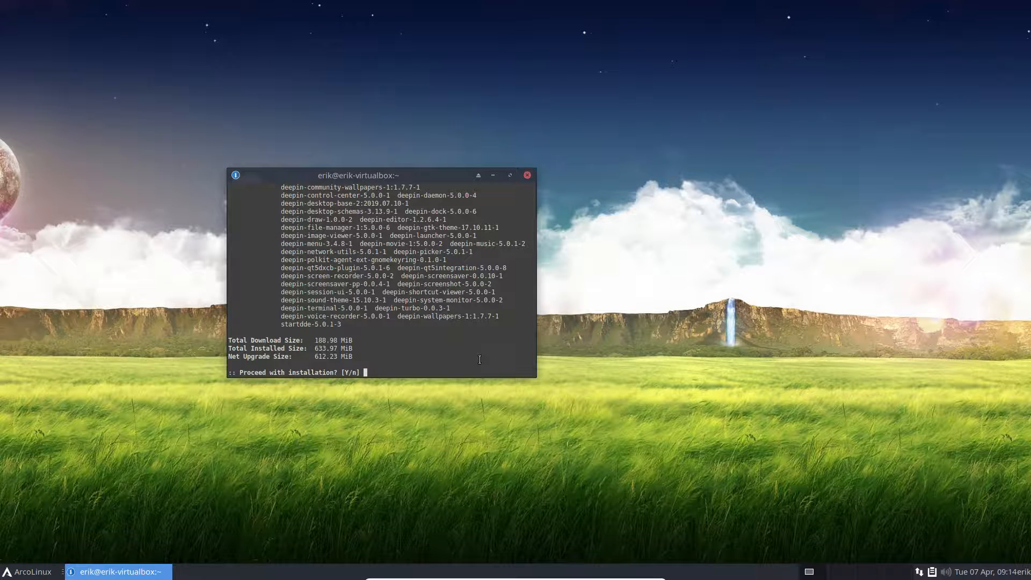
key(Return)
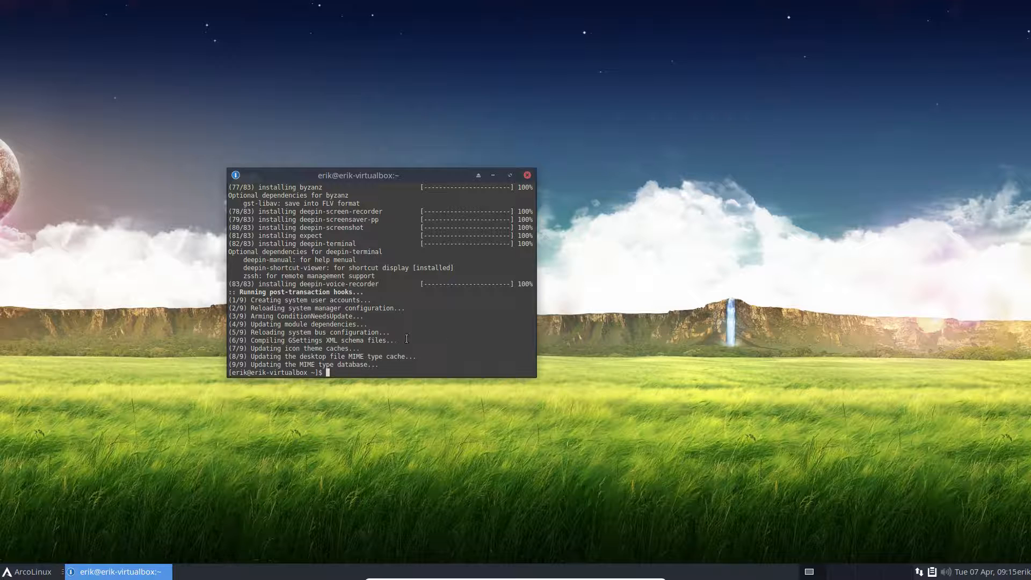
Close the terminal, log out of Xfce, and log in to a Deepin session in Effect Mode.
click(525, 174)
click(25, 571)
click(80, 563)
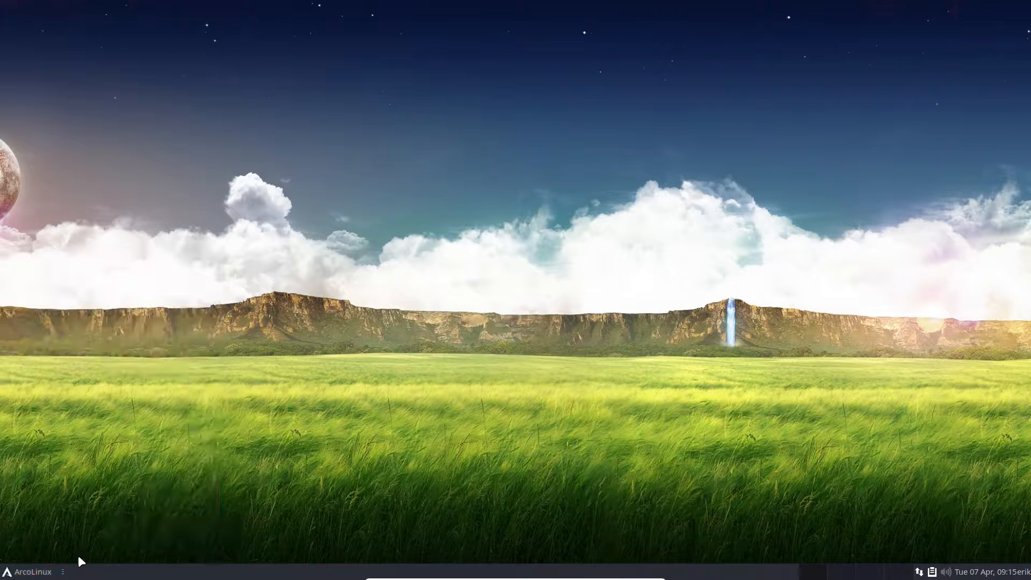
click(465, 236)
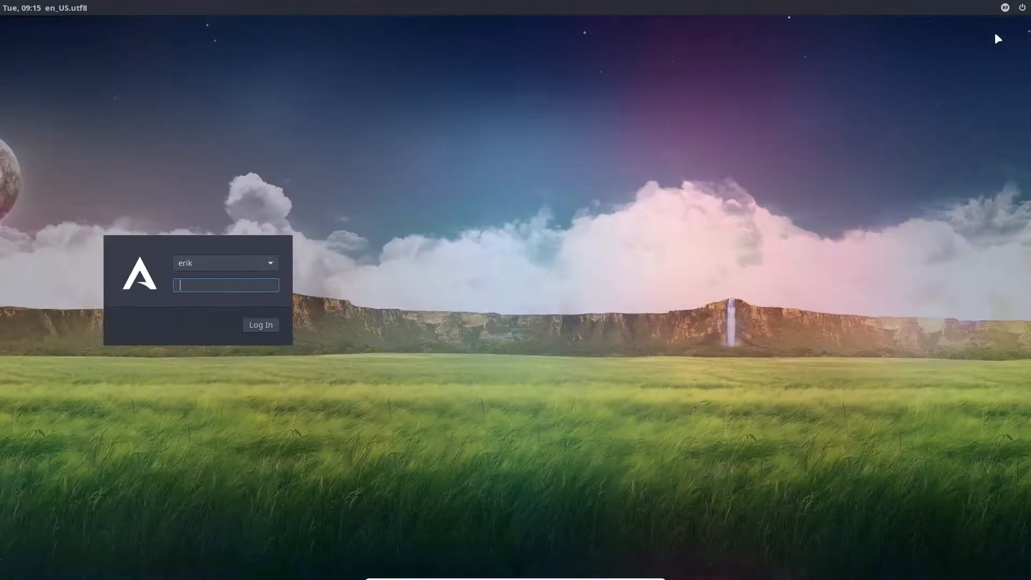
click(1005, 7)
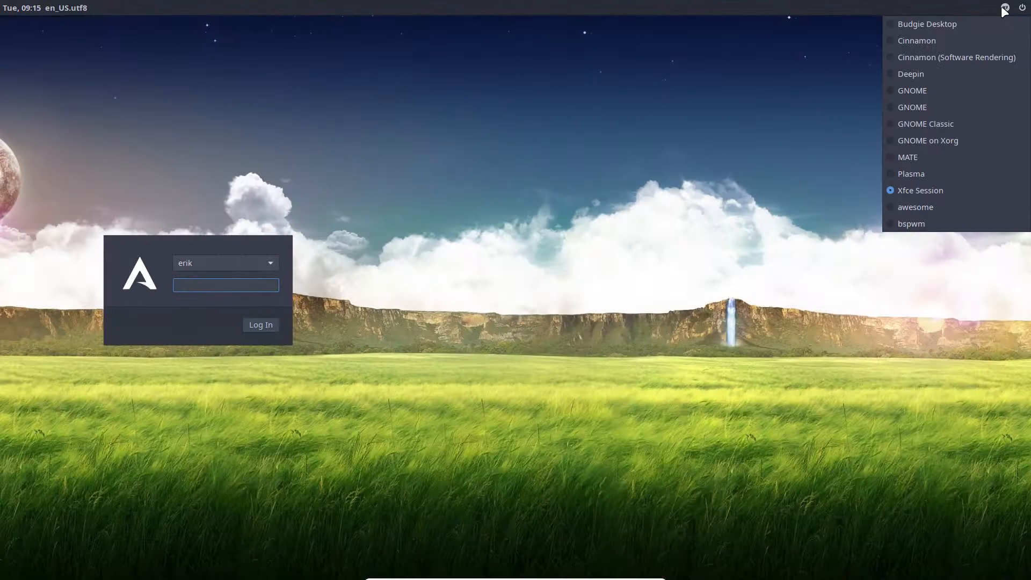
click(921, 73)
text(••••)
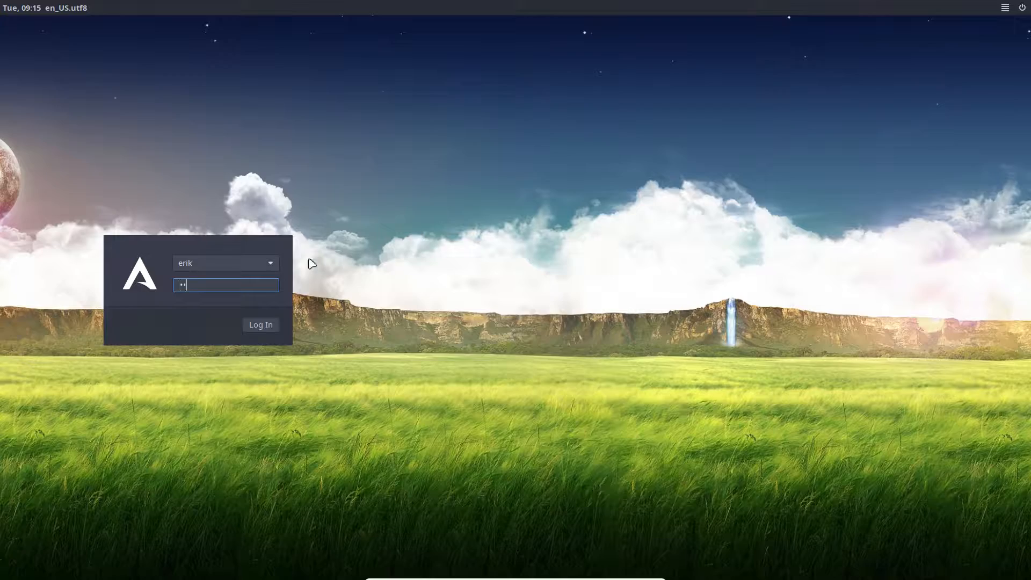
key(Return)
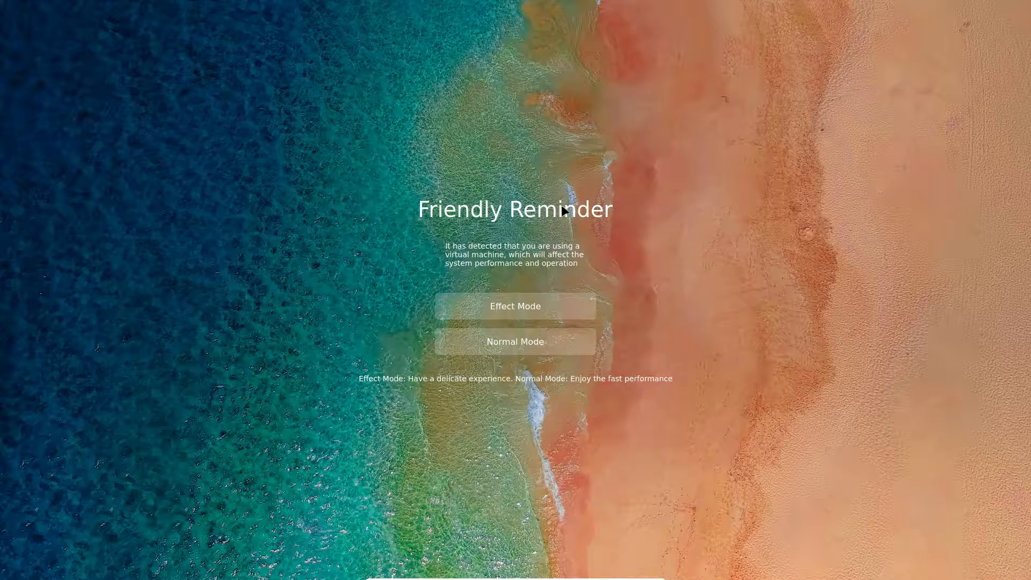
click(524, 305)
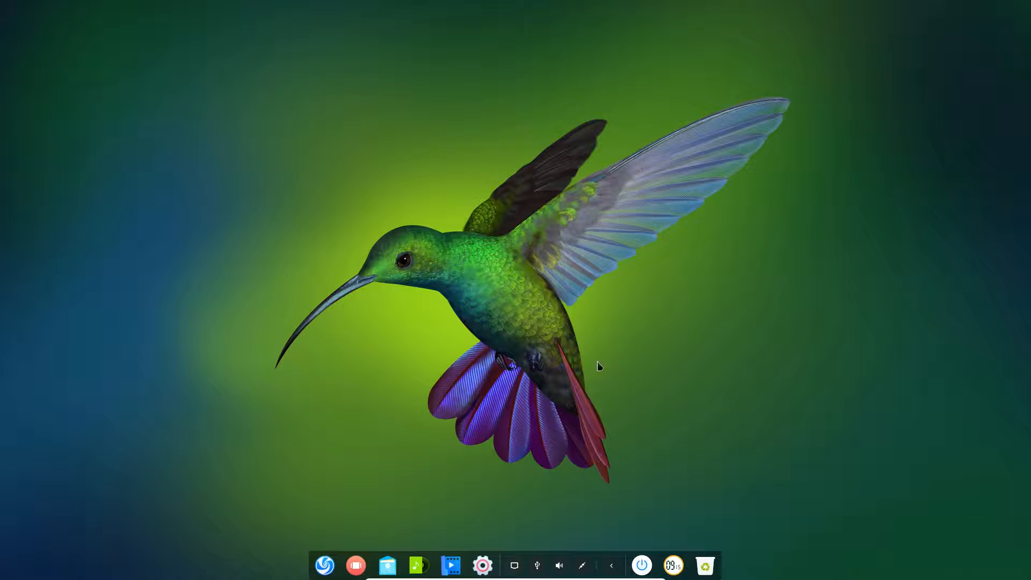
Fold the tray indicators and browse the launcher and Personalization settings, then close them.
click(612, 570)
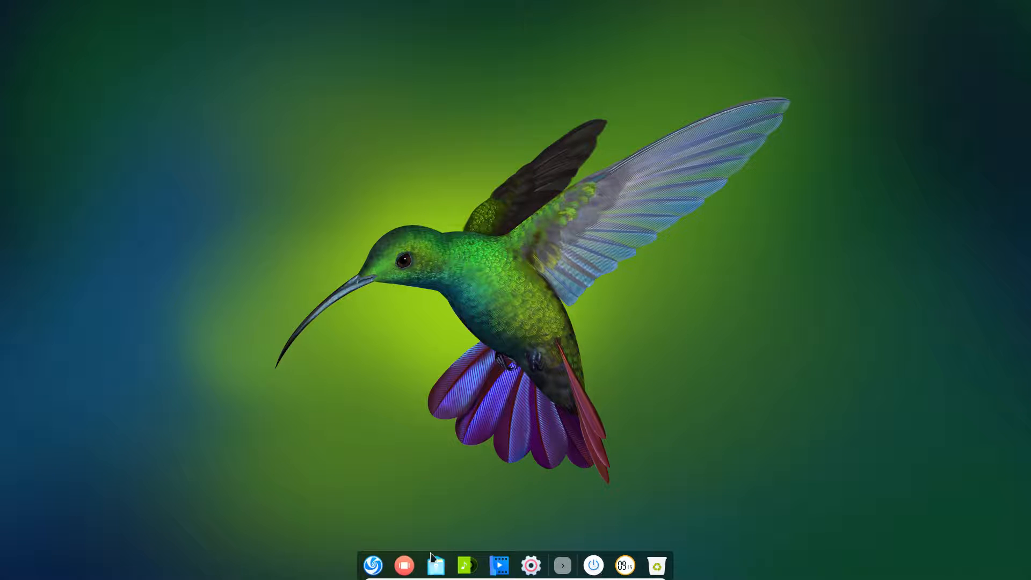
click(374, 566)
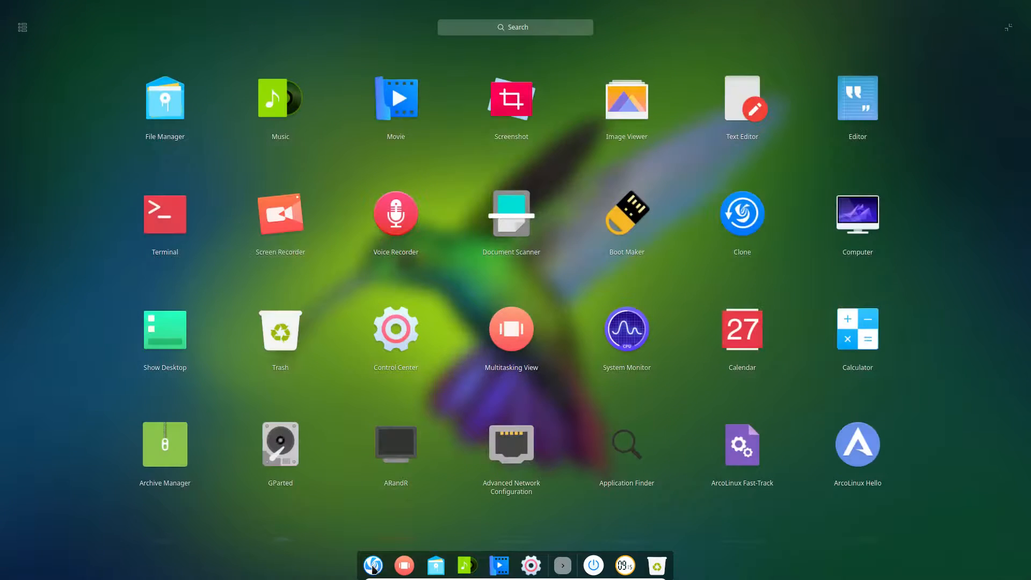
click(528, 574)
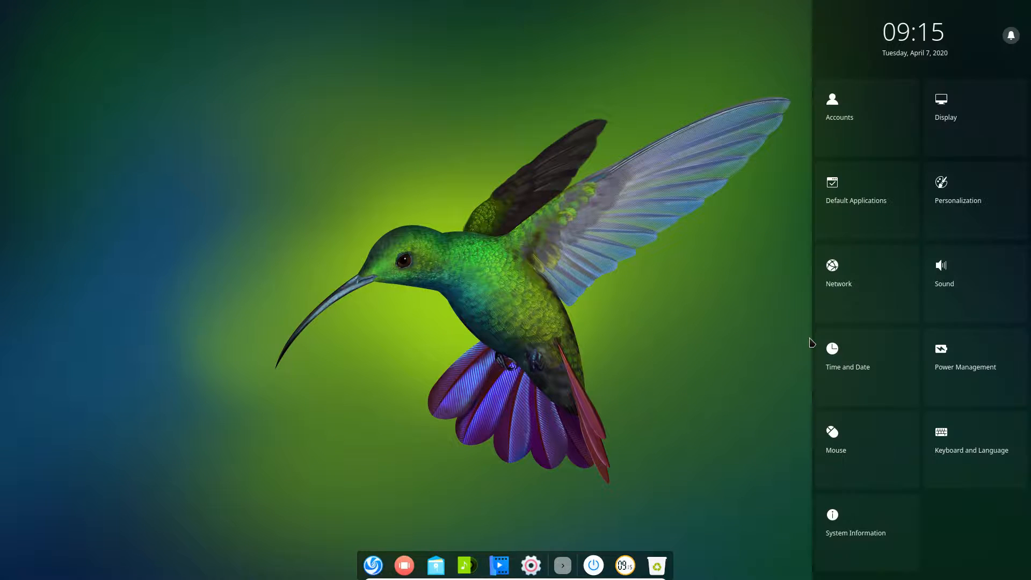
click(942, 189)
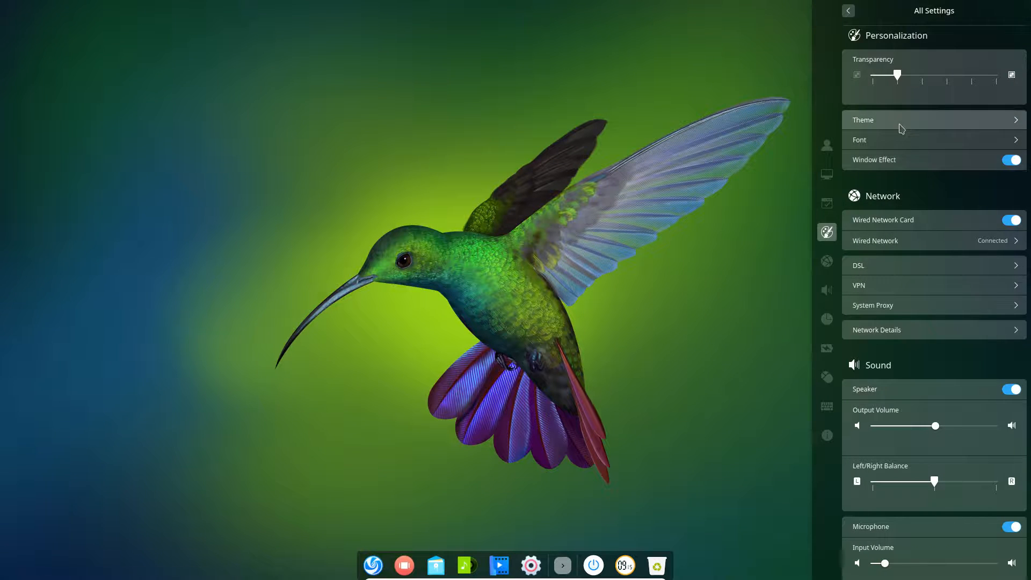
click(693, 169)
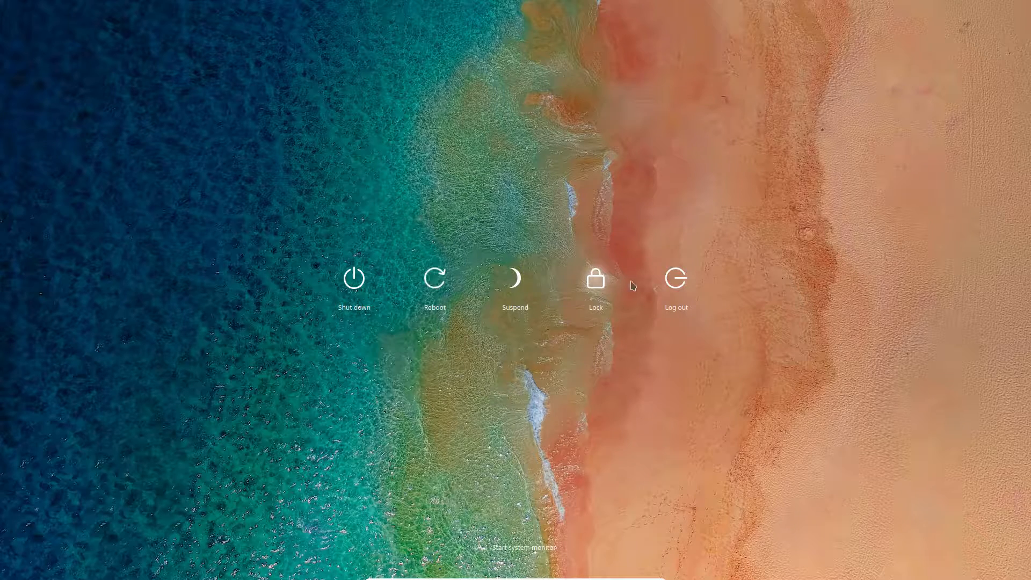
Log out of Deepin and log in to the awesome session from LightDM.
key(Escape)
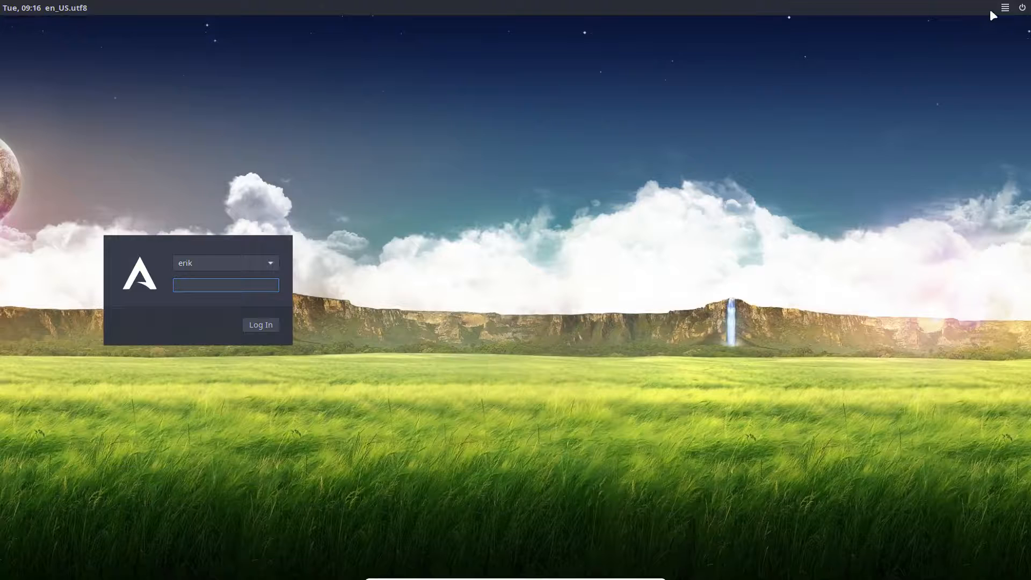
click(1005, 7)
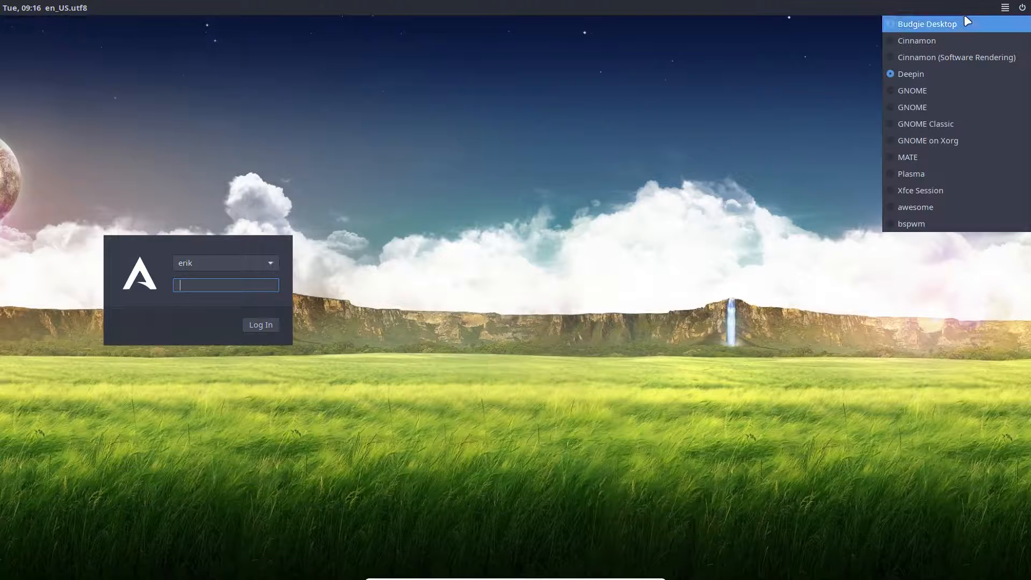
click(917, 209)
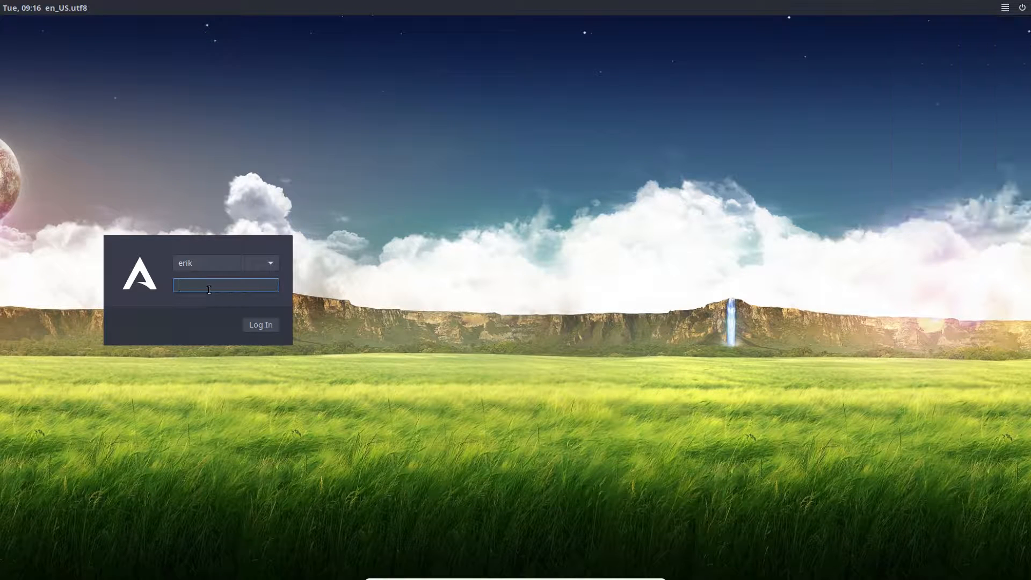
text(****)
key(Return)
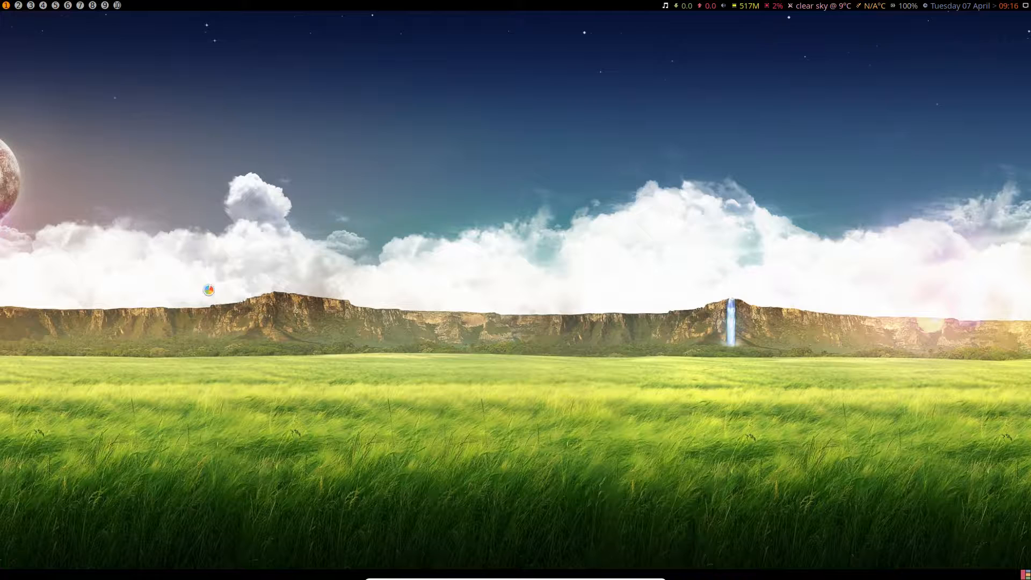
Open a terminal and the home-folder file manager, then bring up awesome's logout options.
key(super+Return)
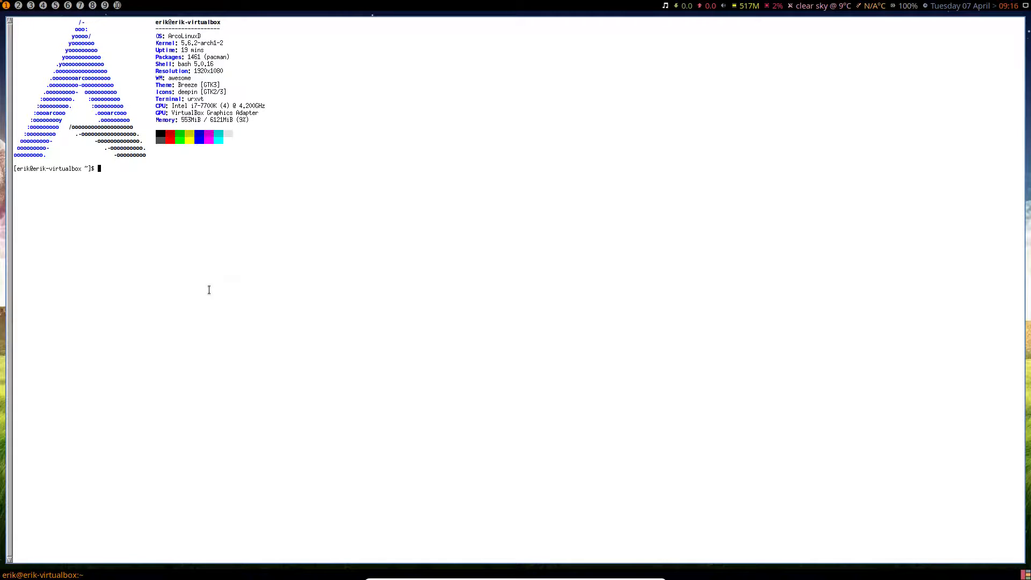
key(super+shift+Return)
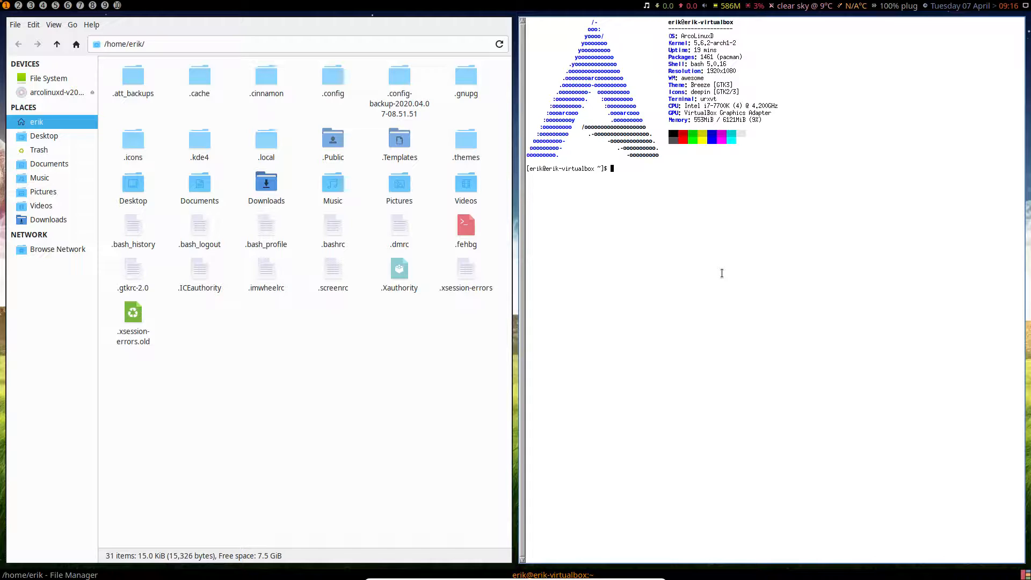
key(super+x)
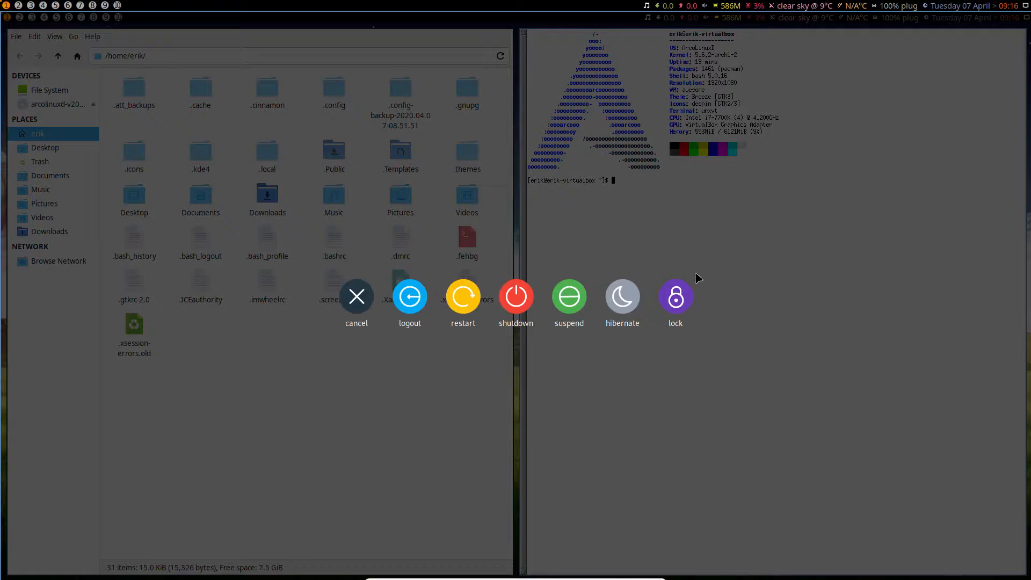
Log out of awesome, log in to bspwm, and bring up its logout options.
click(410, 296)
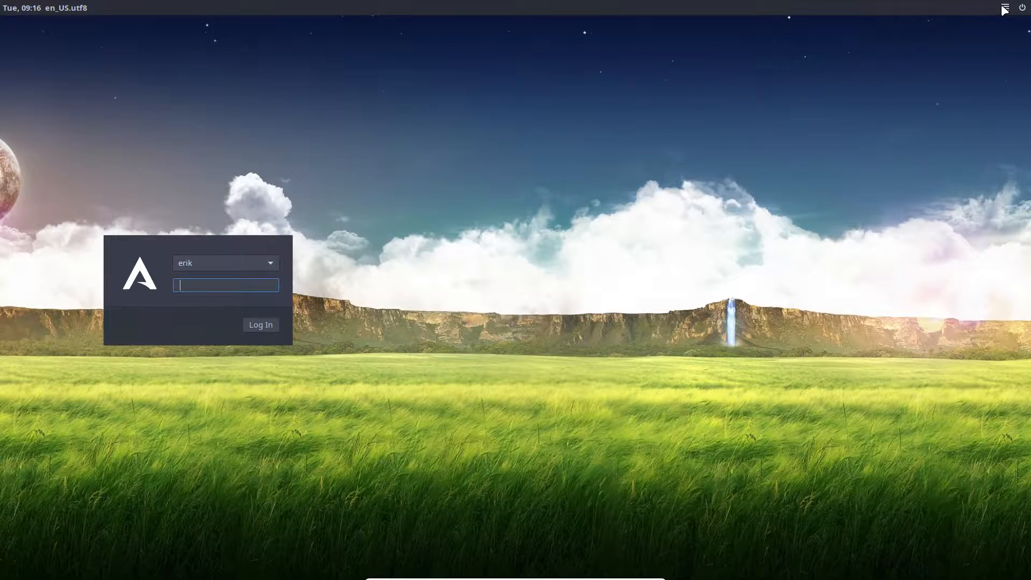
click(1004, 10)
click(923, 227)
key(Return)
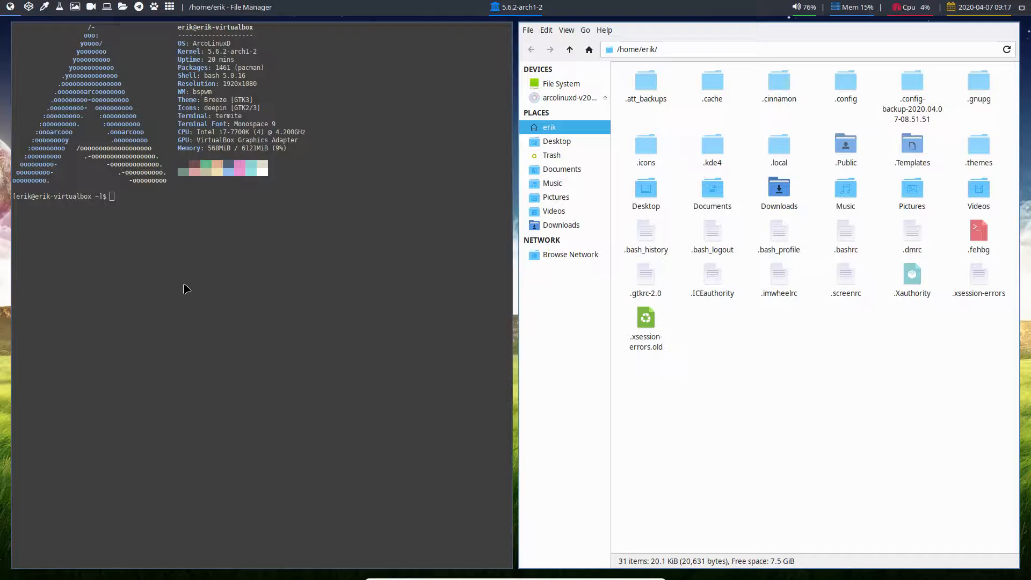
key(super+x)
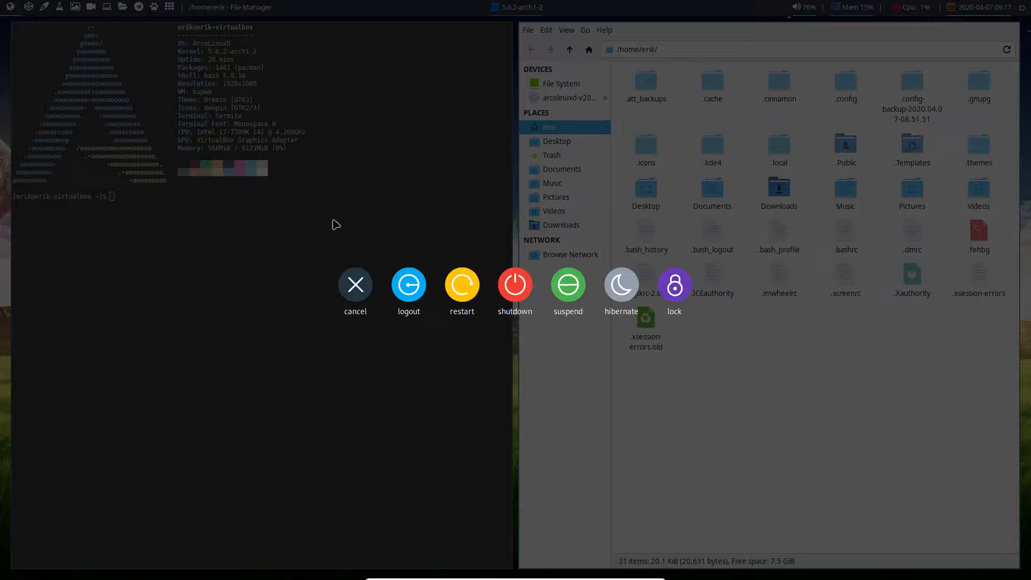
Log out of bspwm, log back in to the chosen session, and authorise the Tweak Tool.
click(406, 284)
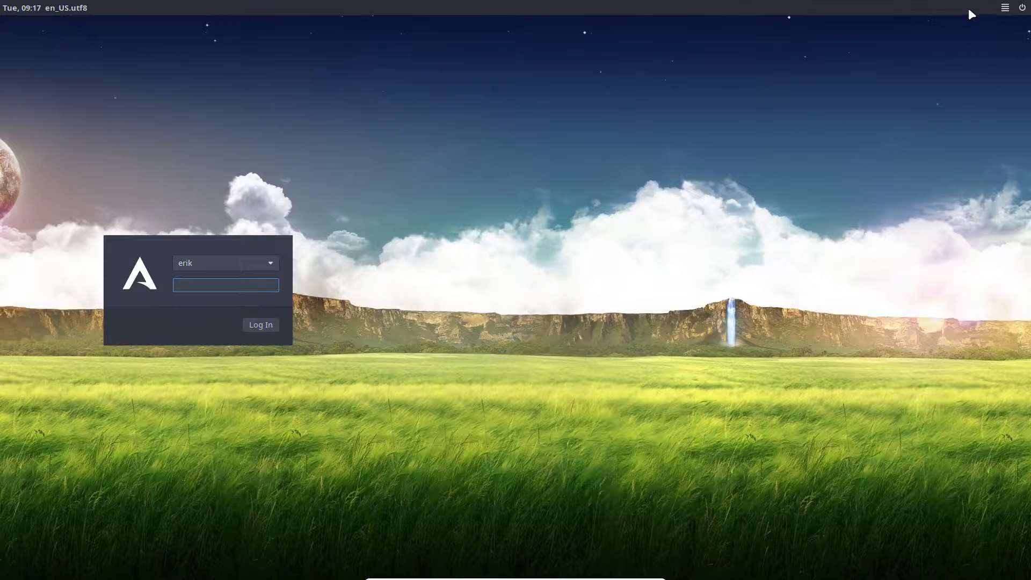
click(1004, 8)
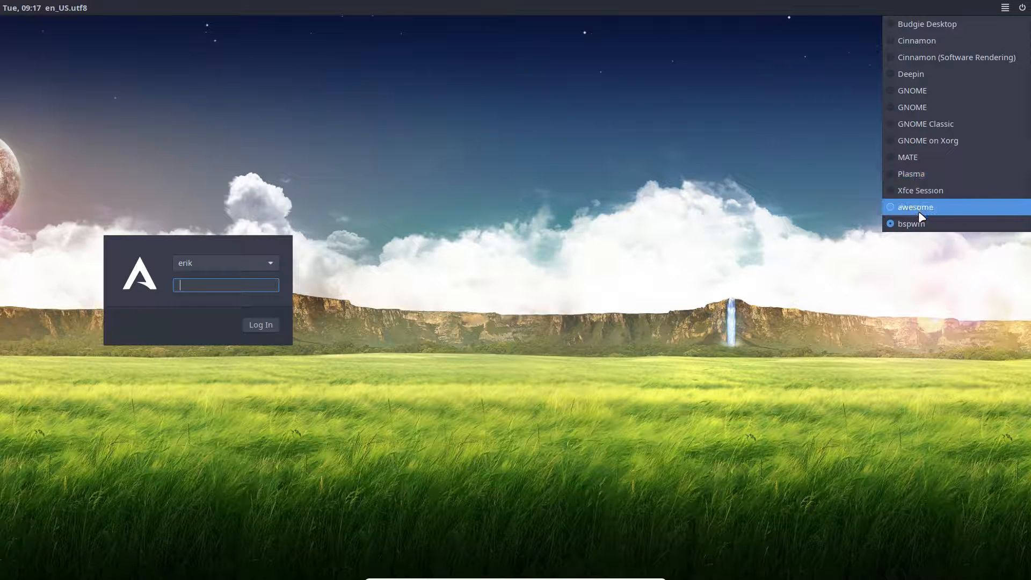
click(351, 319)
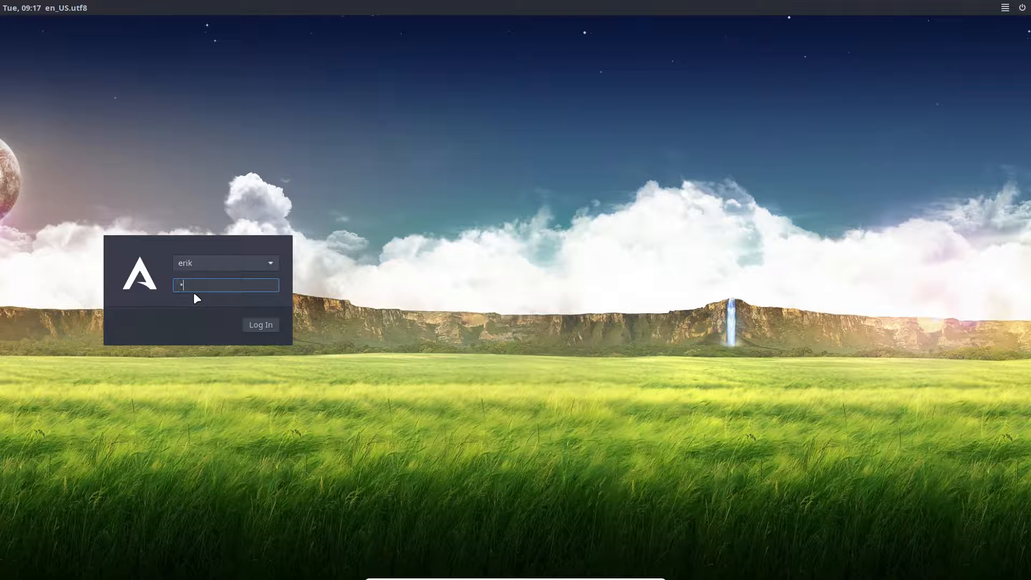
key(Return)
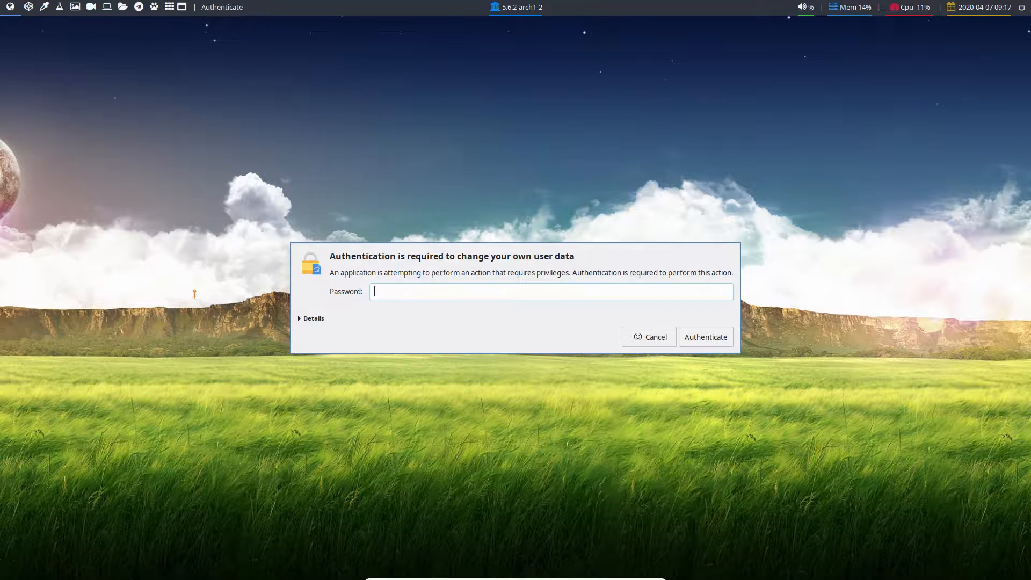
key(Return)
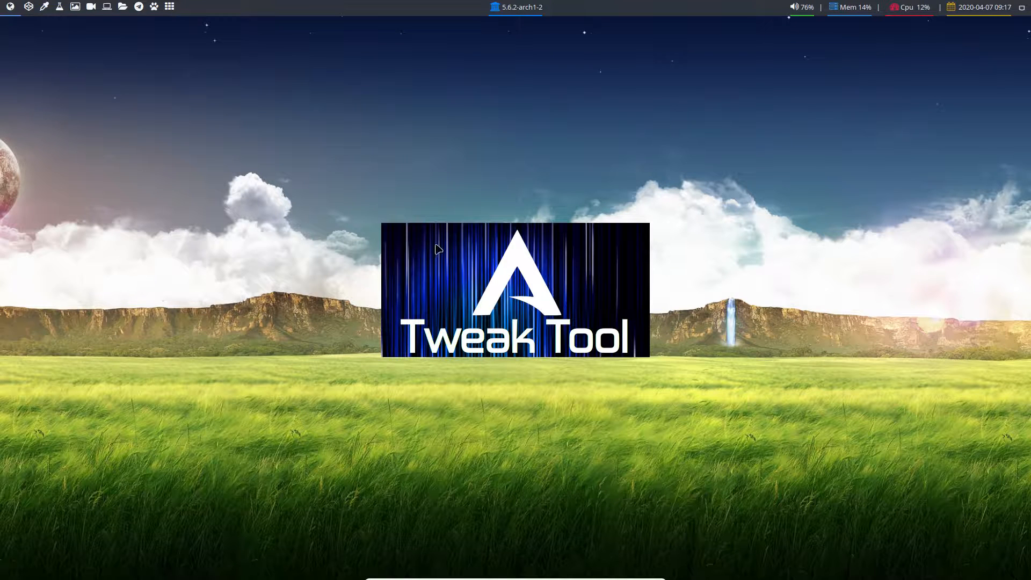
Open the Desktop installer and preview bspwm, budgie-desktop, cinnamon, deepin and gnome in the list.
click(327, 205)
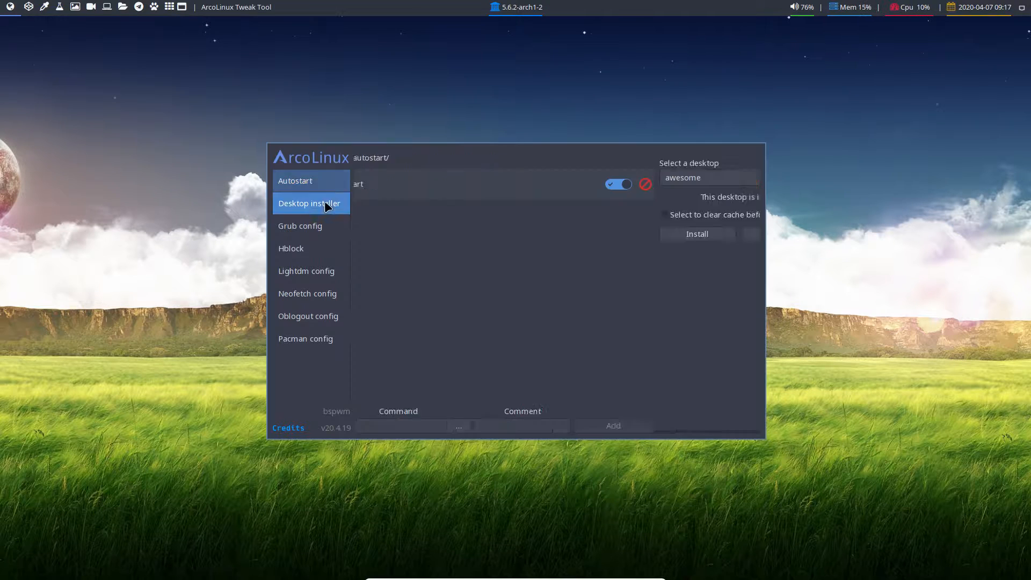
click(476, 183)
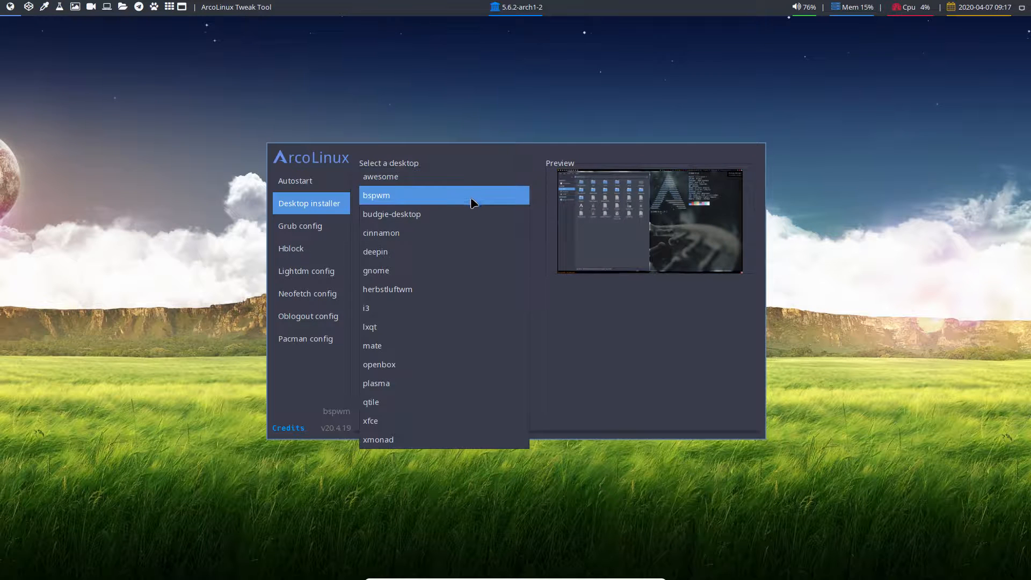
click(472, 198)
click(476, 183)
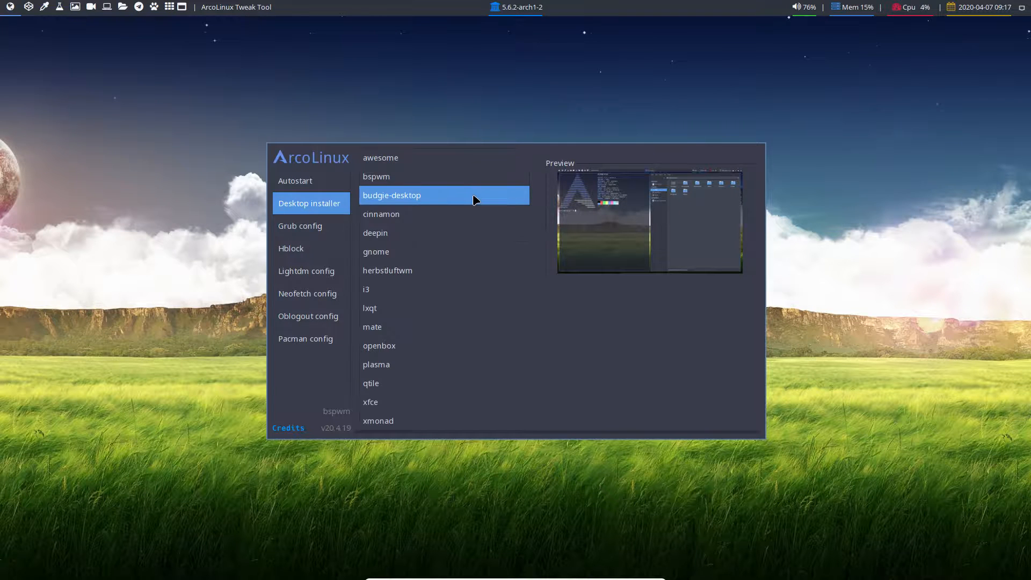
click(477, 196)
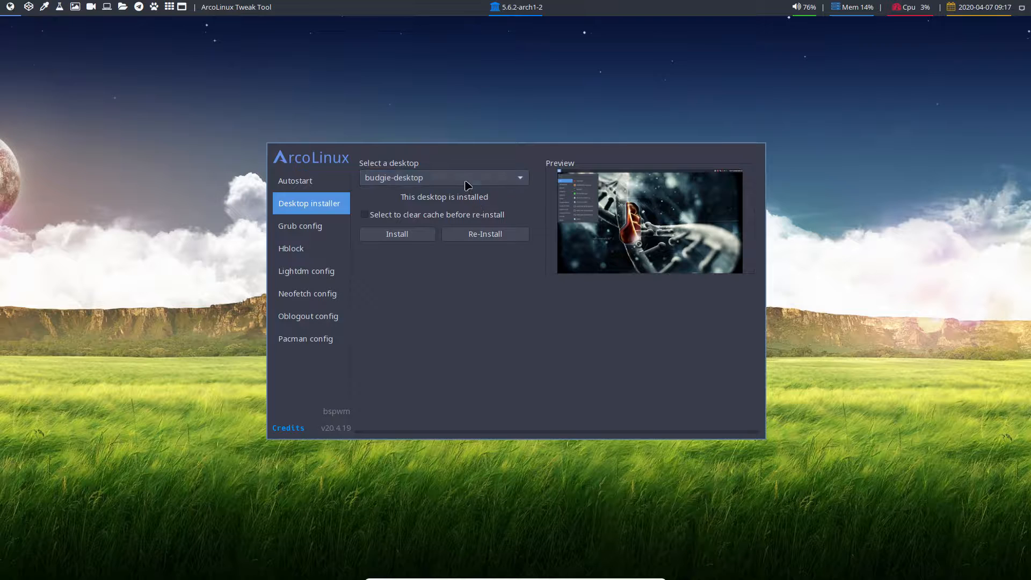
click(466, 185)
click(469, 201)
click(467, 184)
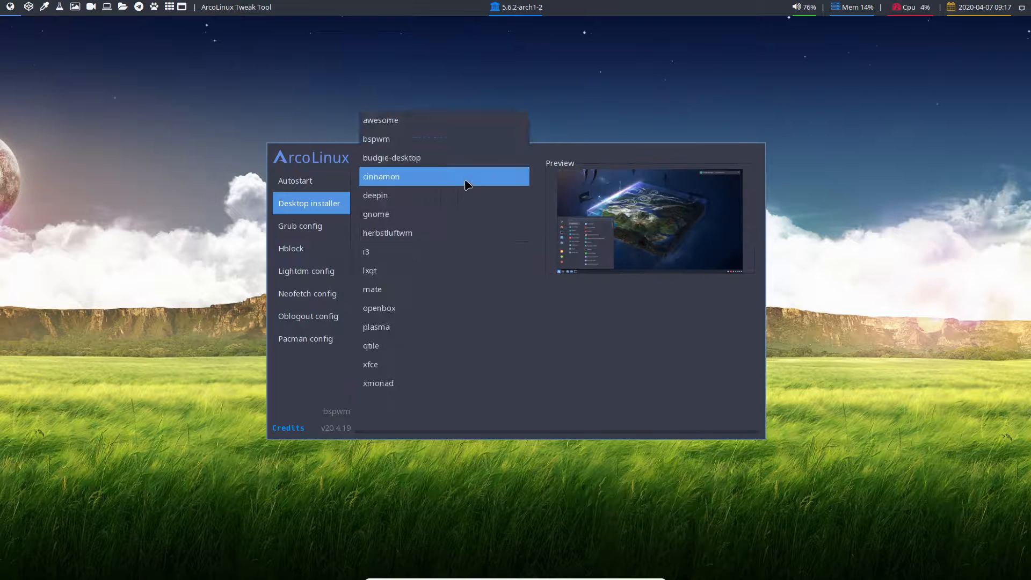
click(467, 200)
click(463, 186)
click(461, 194)
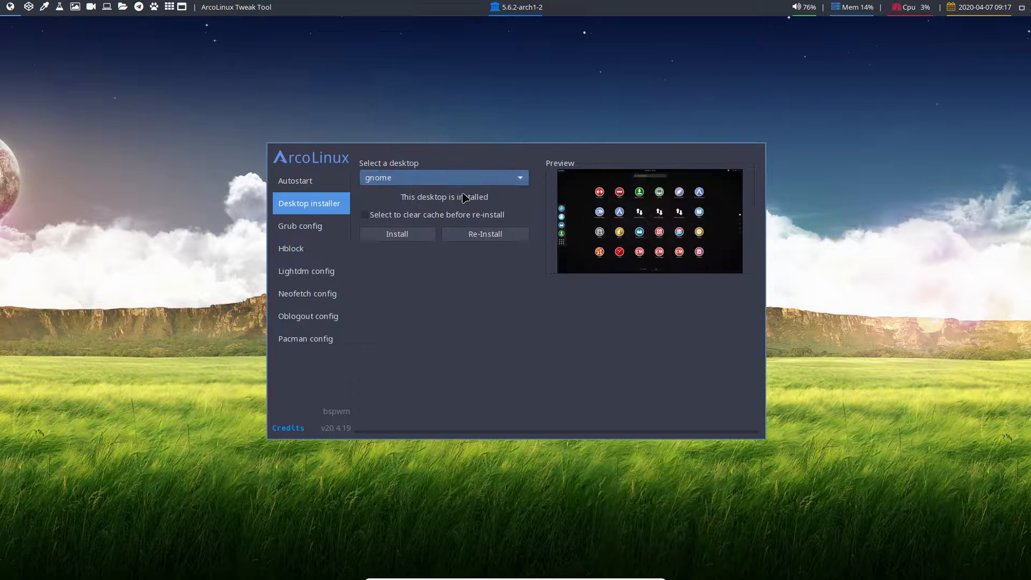
Install the herbstluftwm, i3 and lxqt desktops one after another.
click(465, 188)
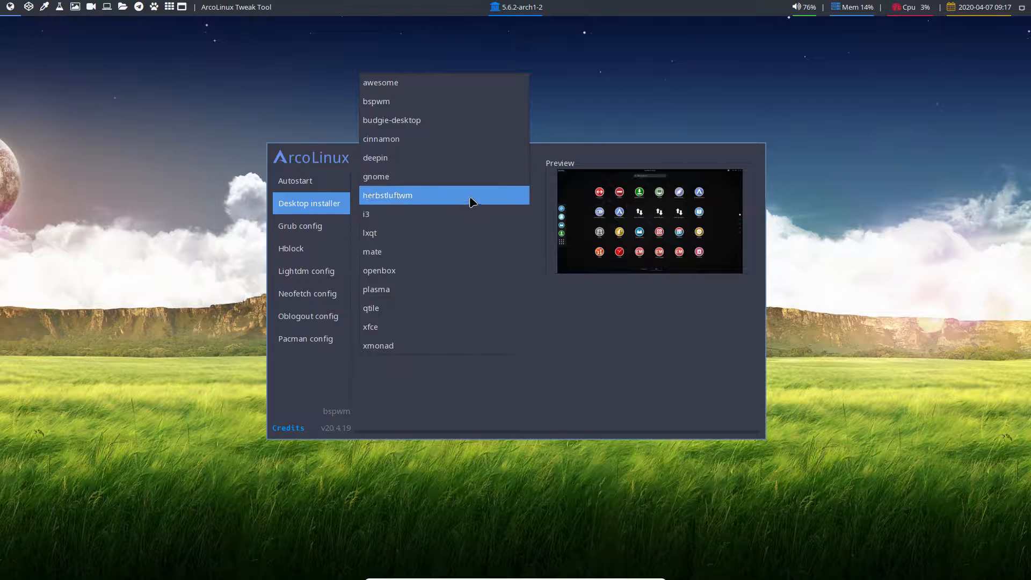
click(468, 197)
click(398, 235)
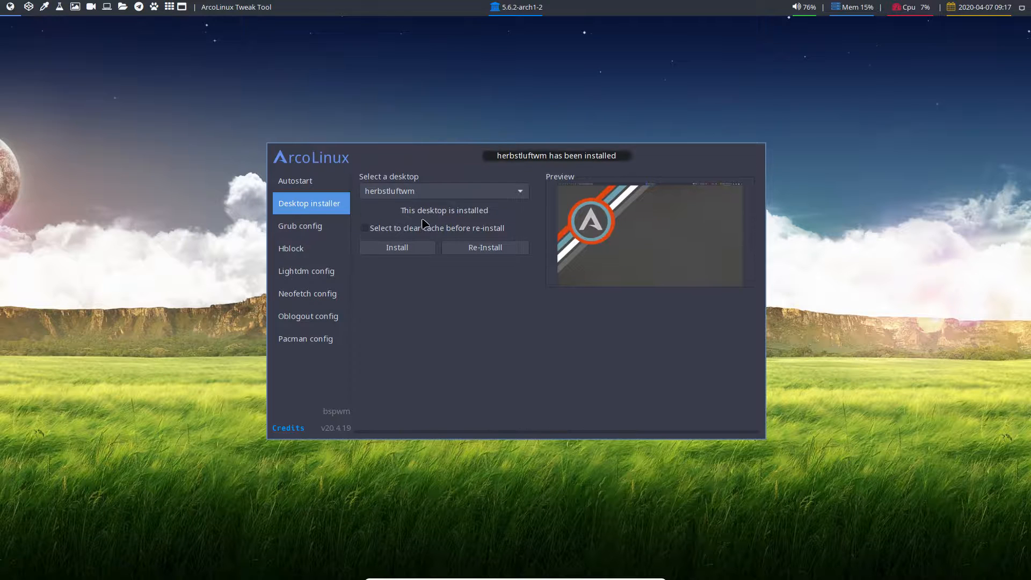
click(428, 192)
click(428, 207)
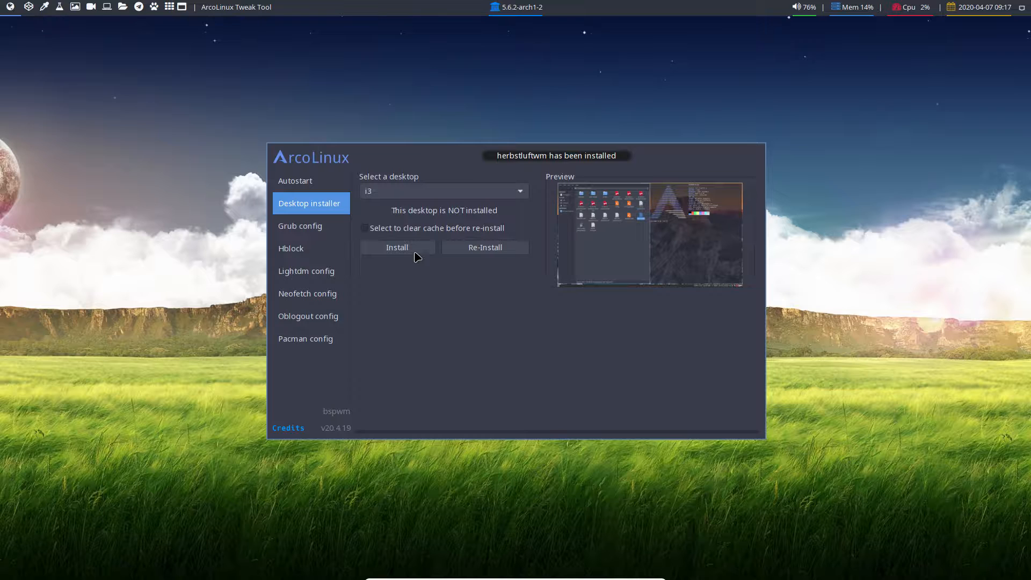
click(406, 234)
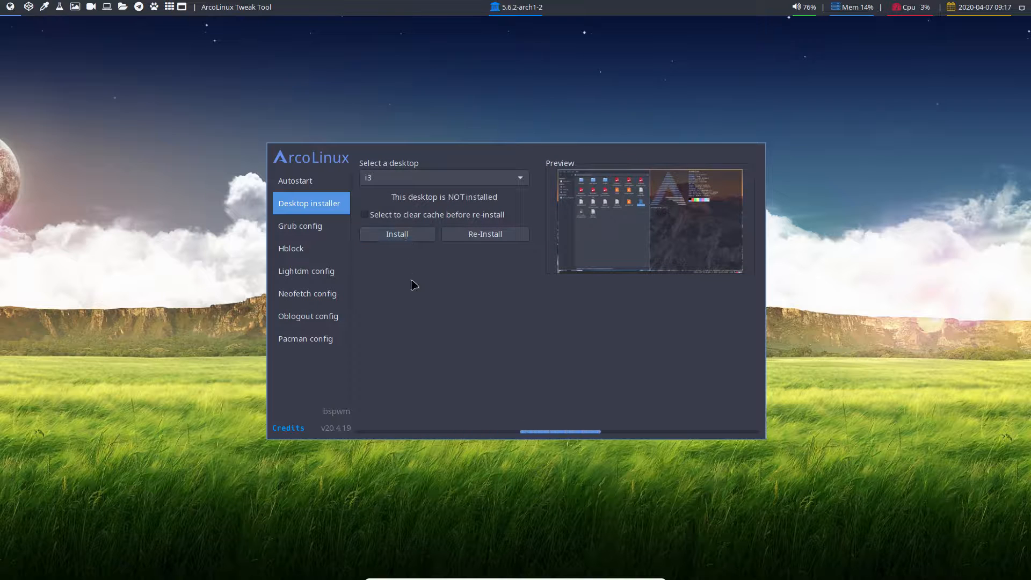
click(419, 193)
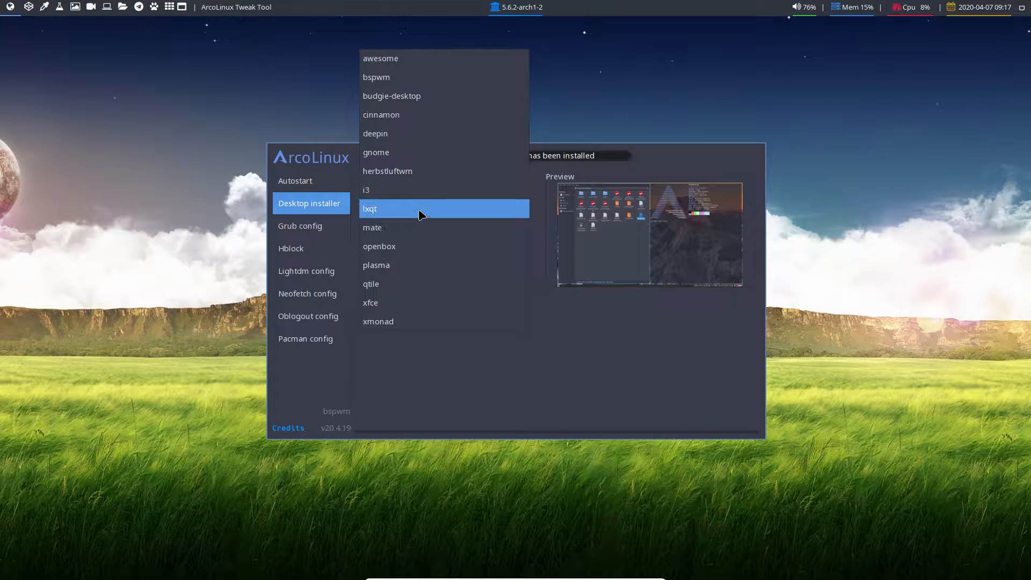
click(422, 215)
click(410, 246)
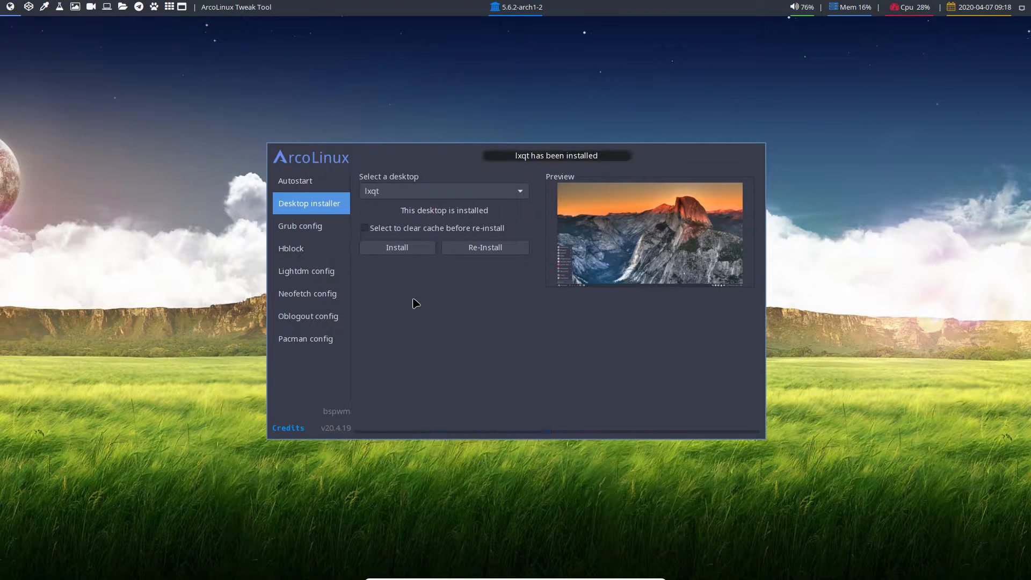
Install the openbox, qtile and xmonad desktops one after another.
click(415, 194)
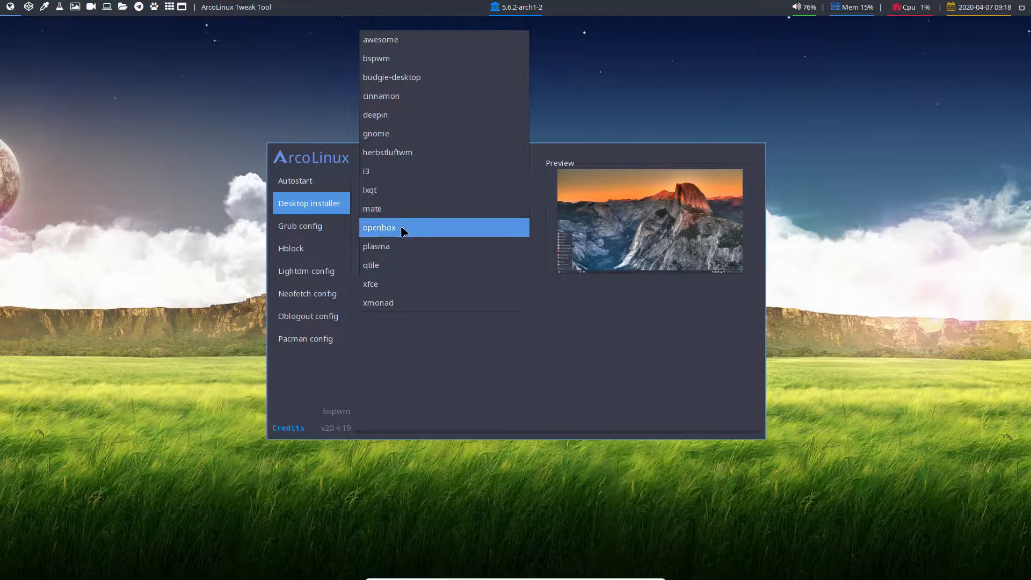
click(397, 228)
click(420, 235)
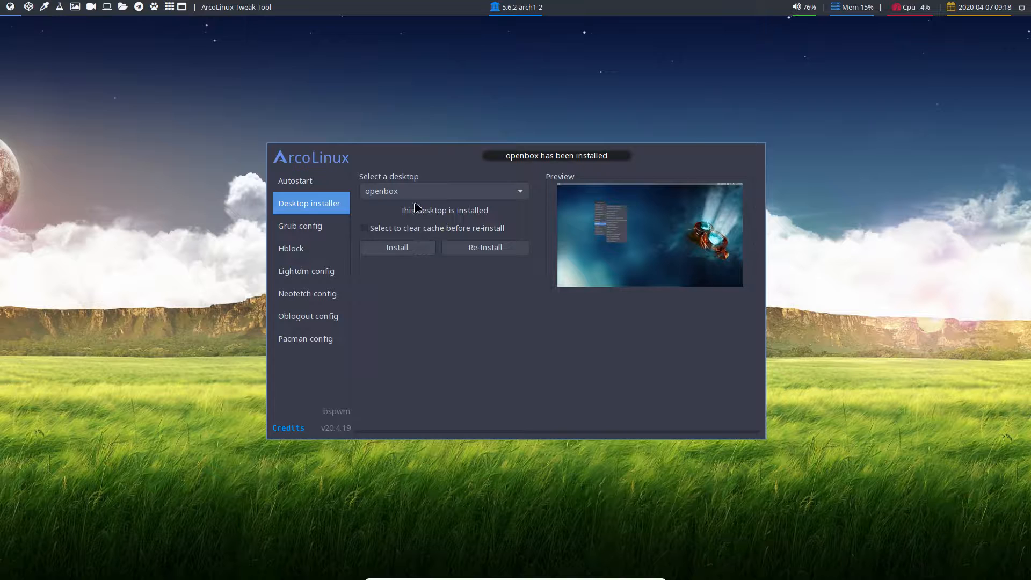
click(417, 194)
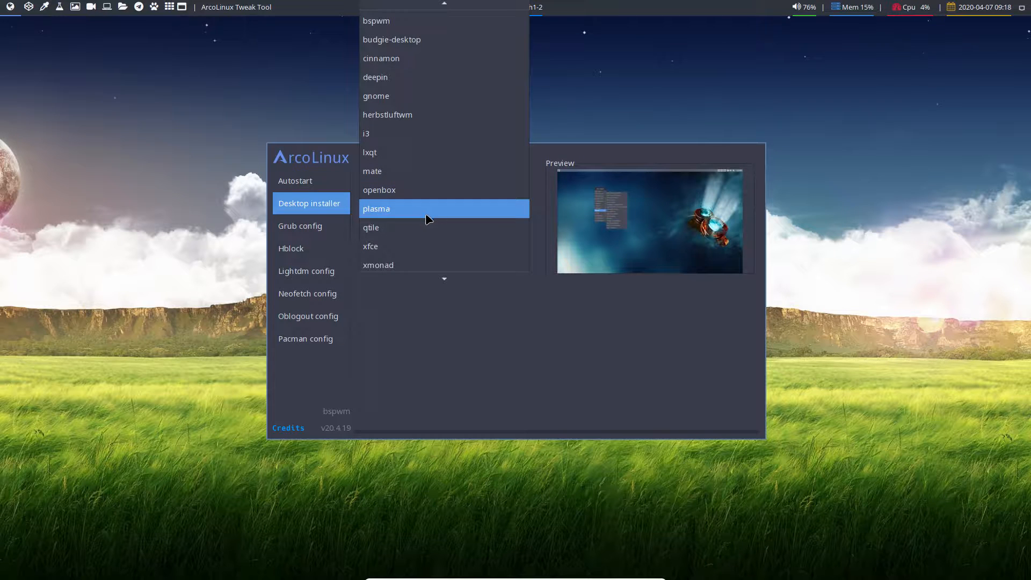
click(429, 232)
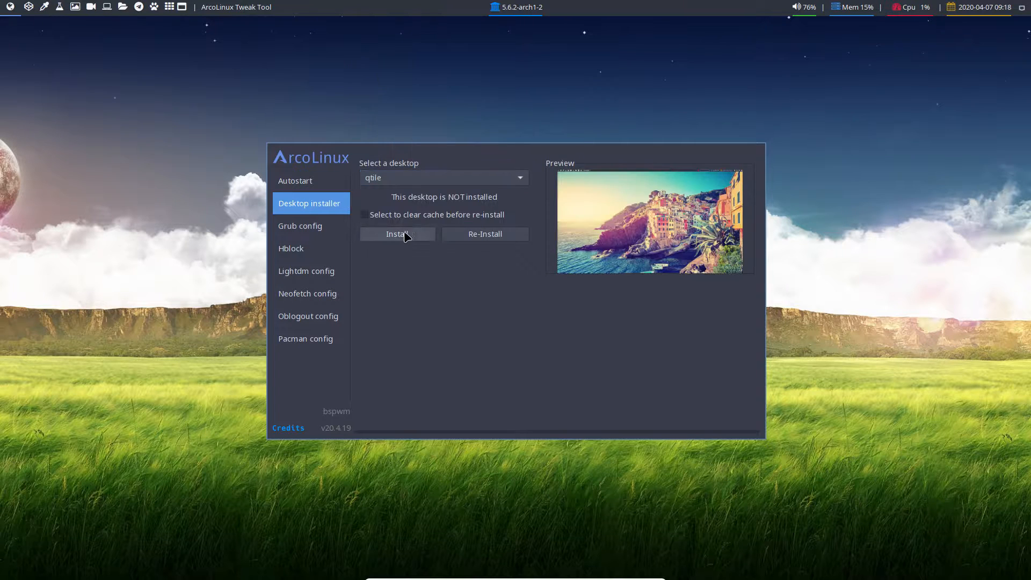
click(406, 234)
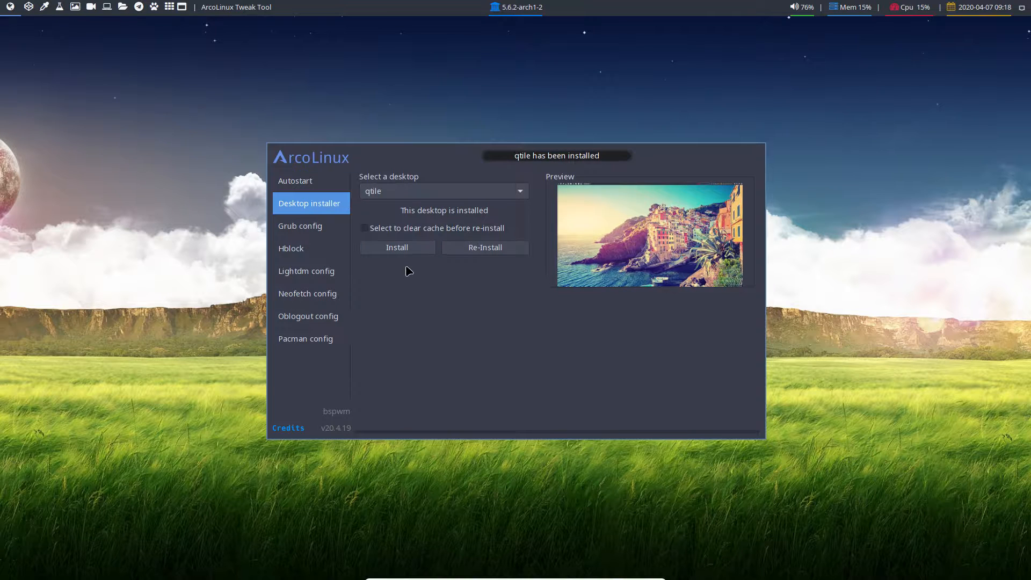
click(410, 193)
click(412, 227)
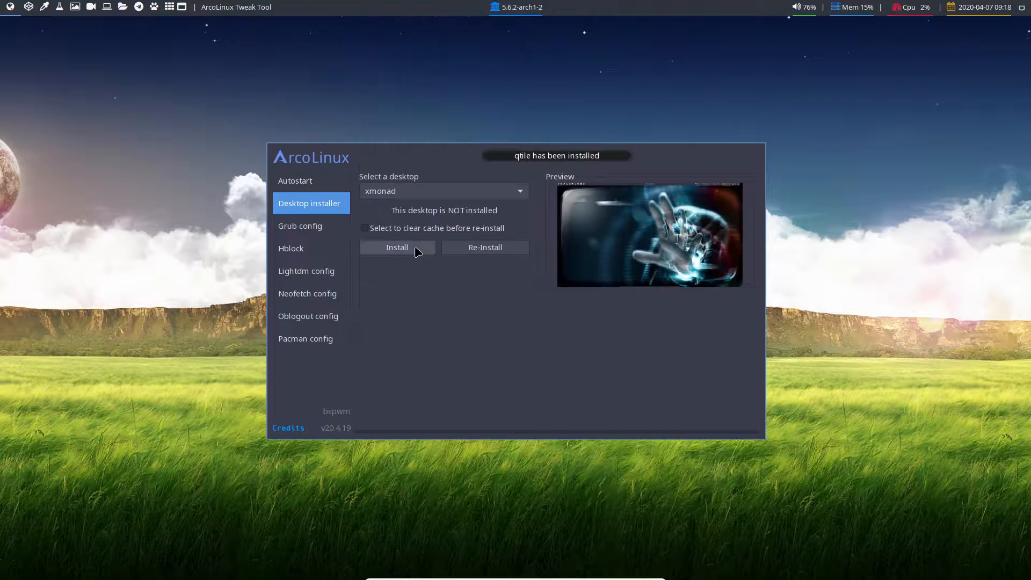
click(400, 246)
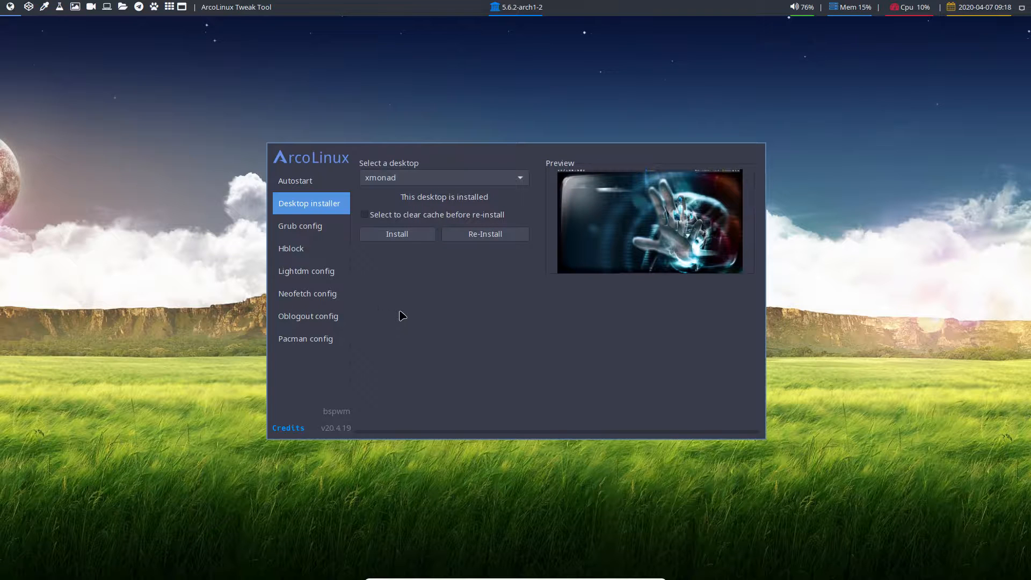
Log out of the current session and log in to the i3 session.
key(super+x)
click(408, 285)
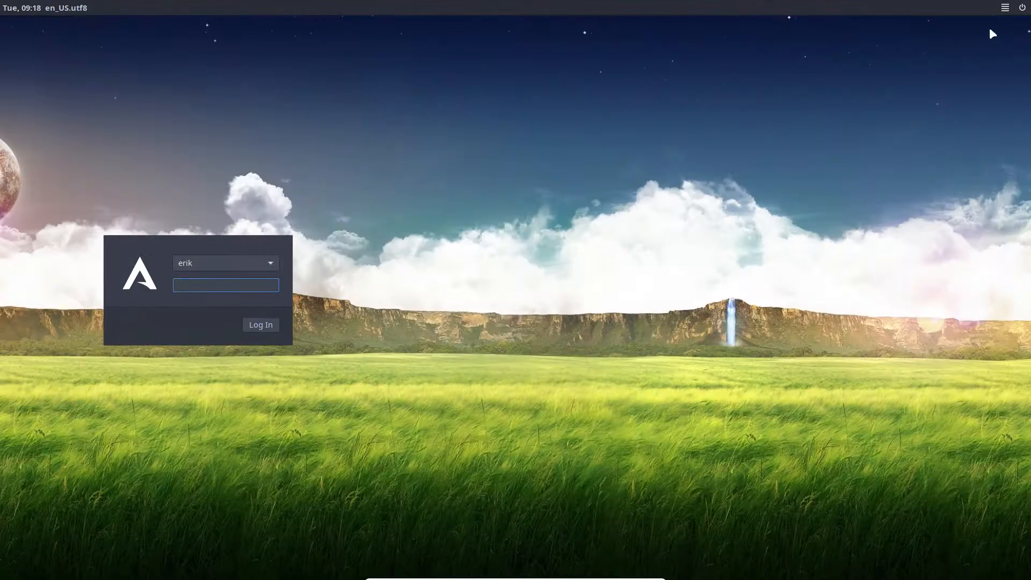
click(1004, 8)
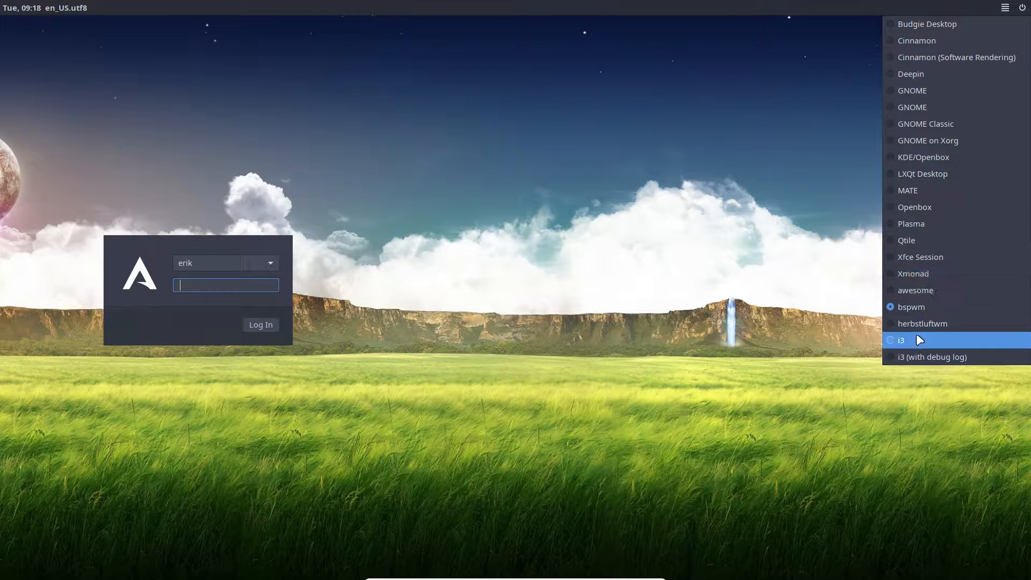
click(888, 340)
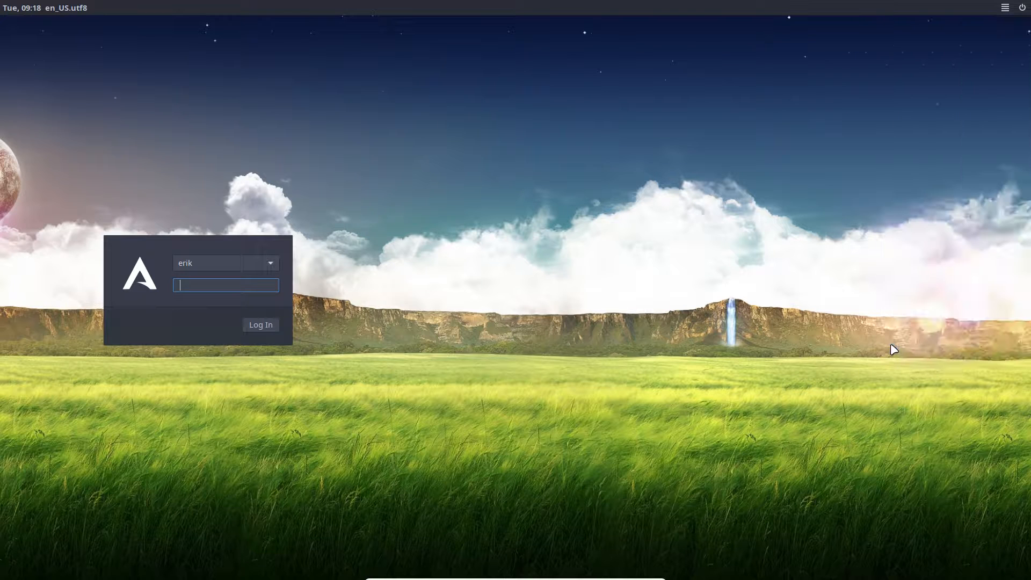
text(*****)
key(Return)
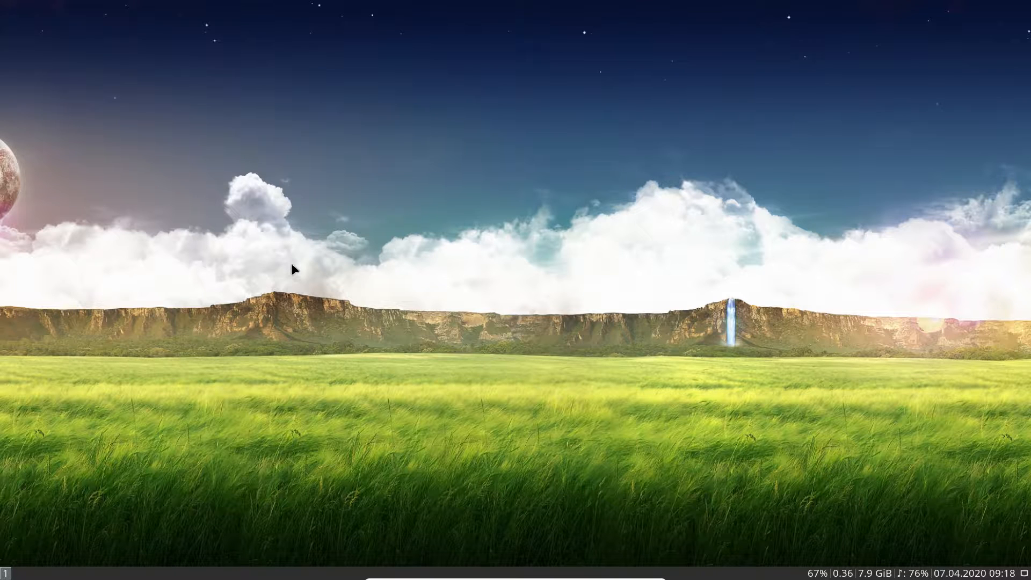
Open a terminal and file manager in i3, then log out through its system mode.
key(super+Return)
key(super+shift+Return)
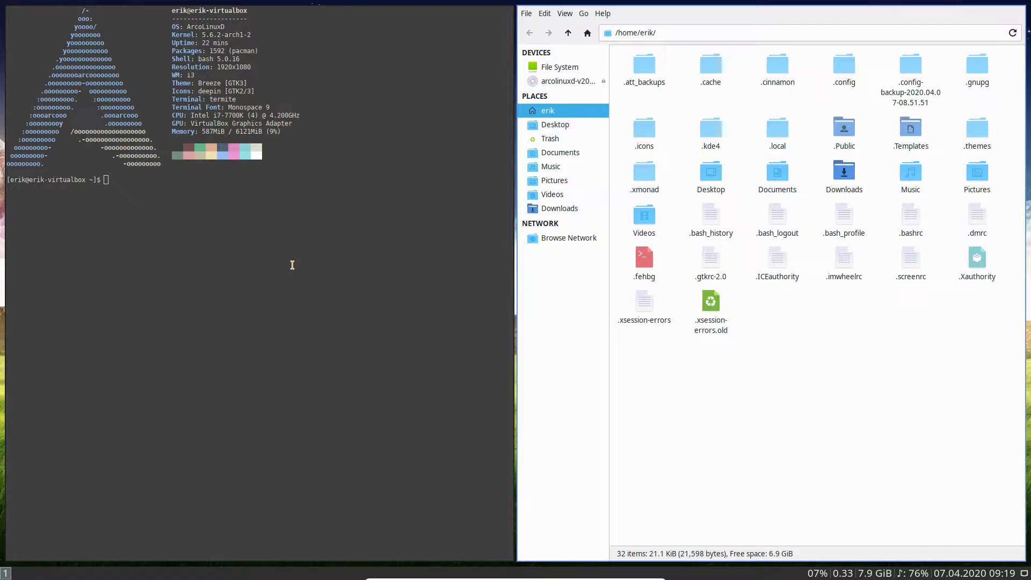
key(super+shift+e)
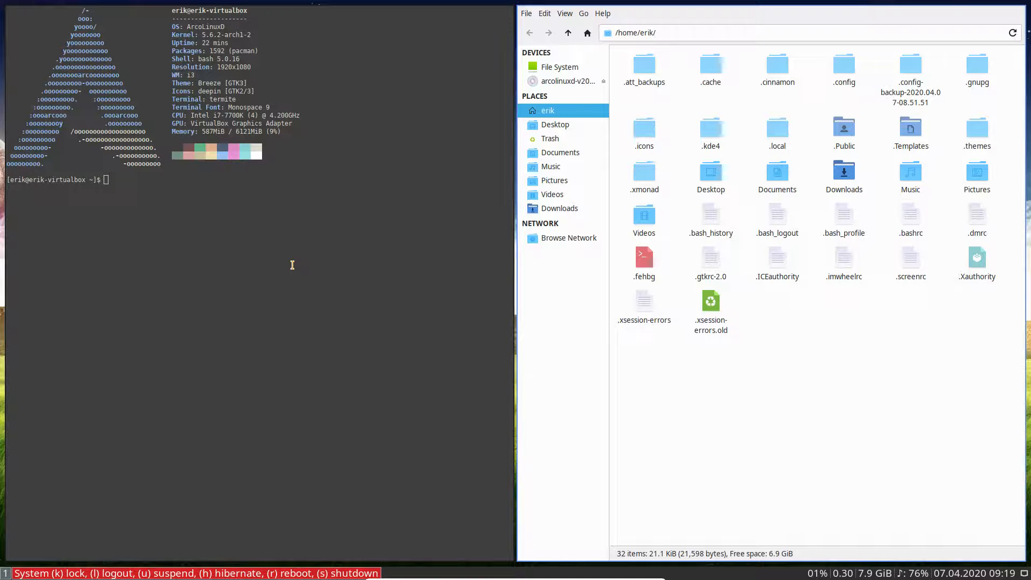
key(l)
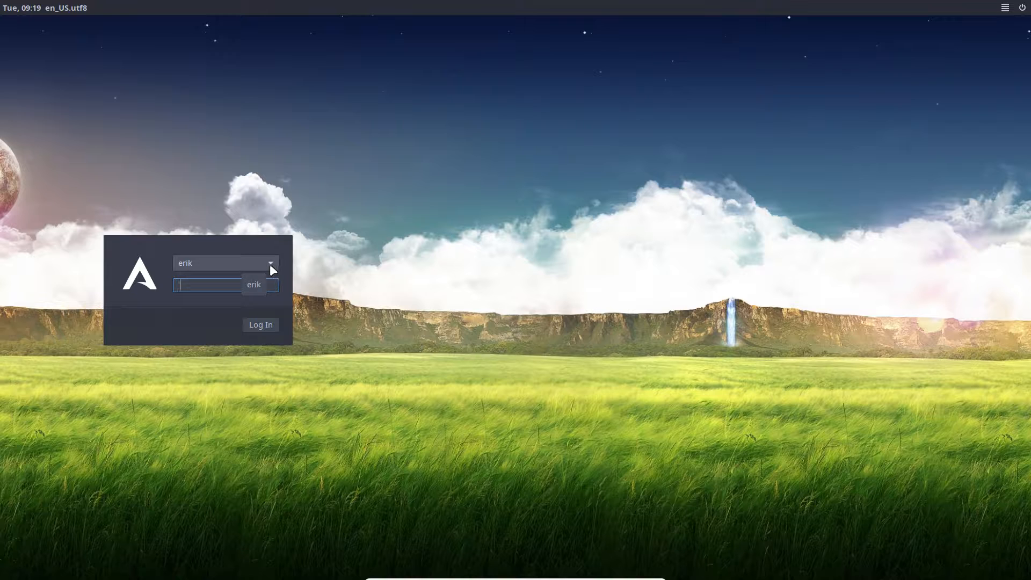
Log in to the herbstluftwm session, then log out of it.
click(1006, 7)
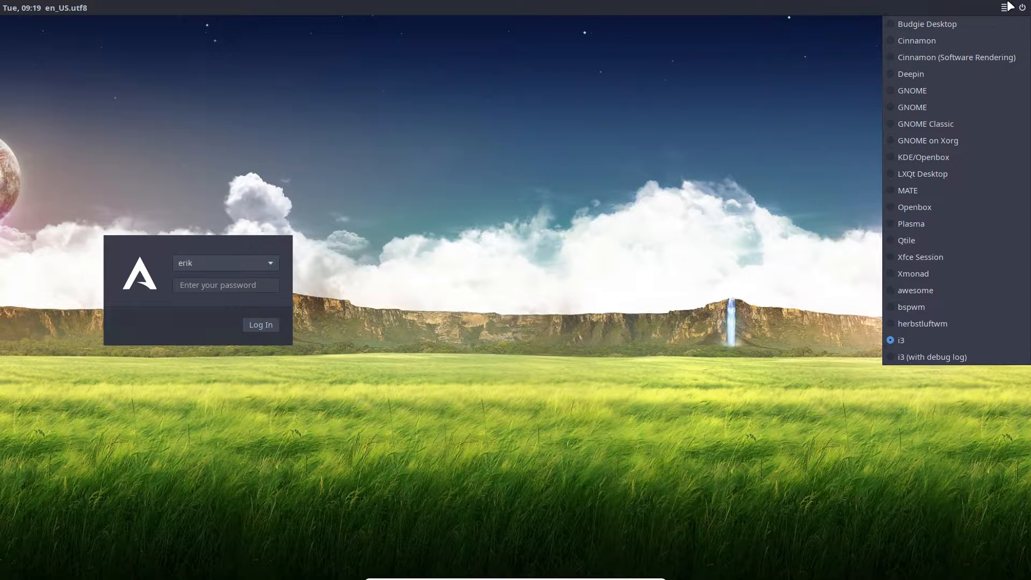
click(897, 323)
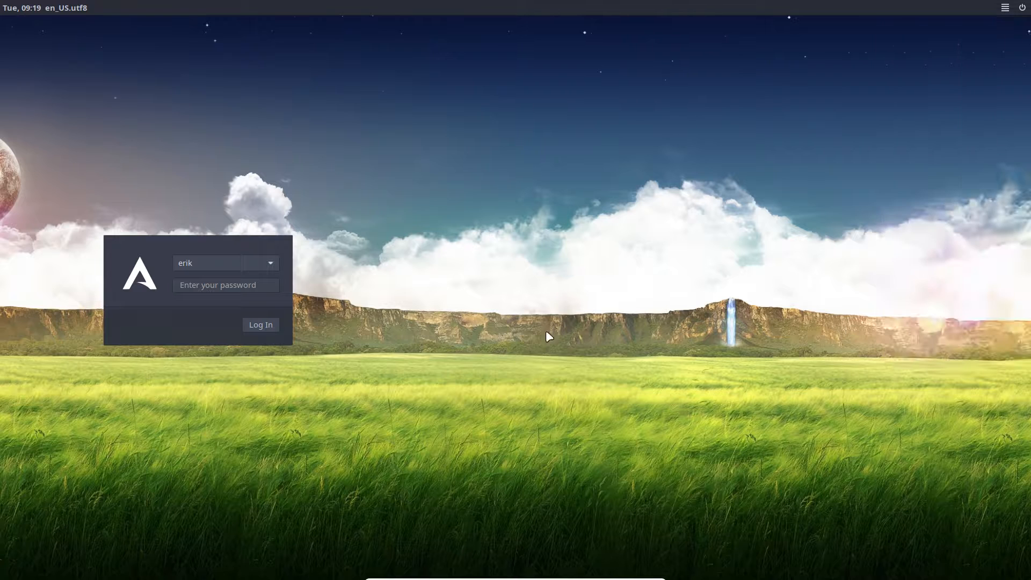
click(214, 284)
key(Return)
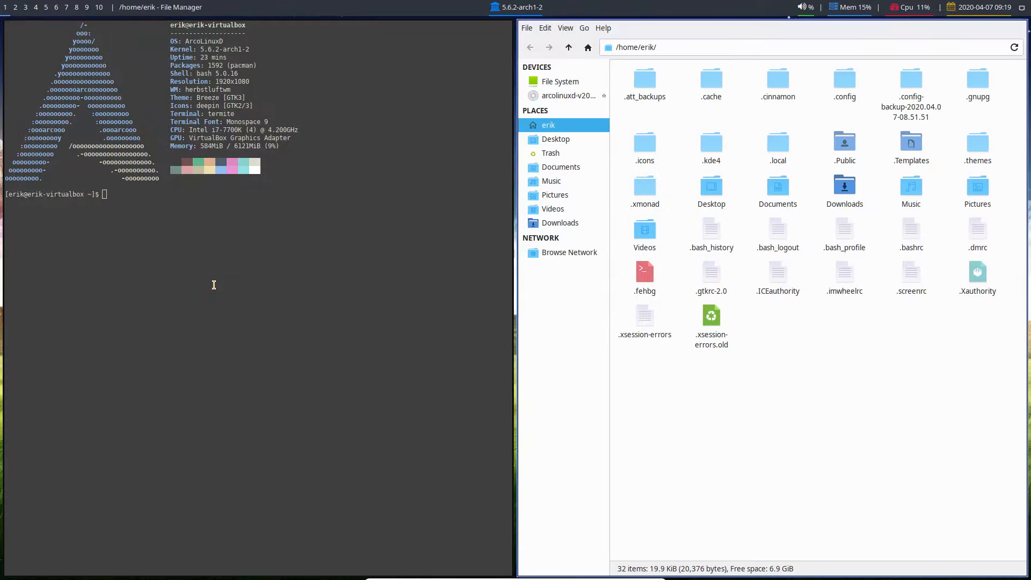
key(super+x)
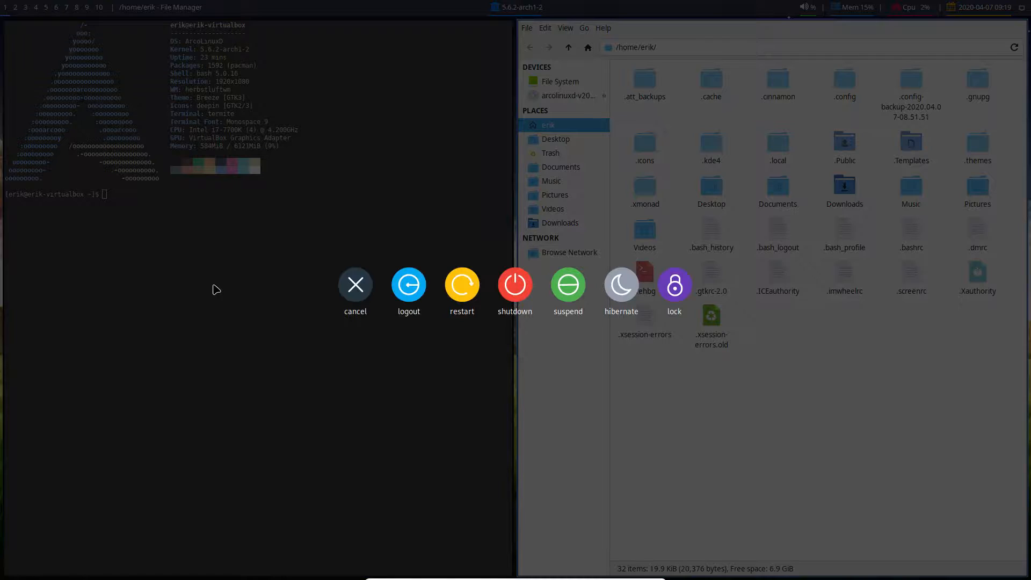
click(401, 293)
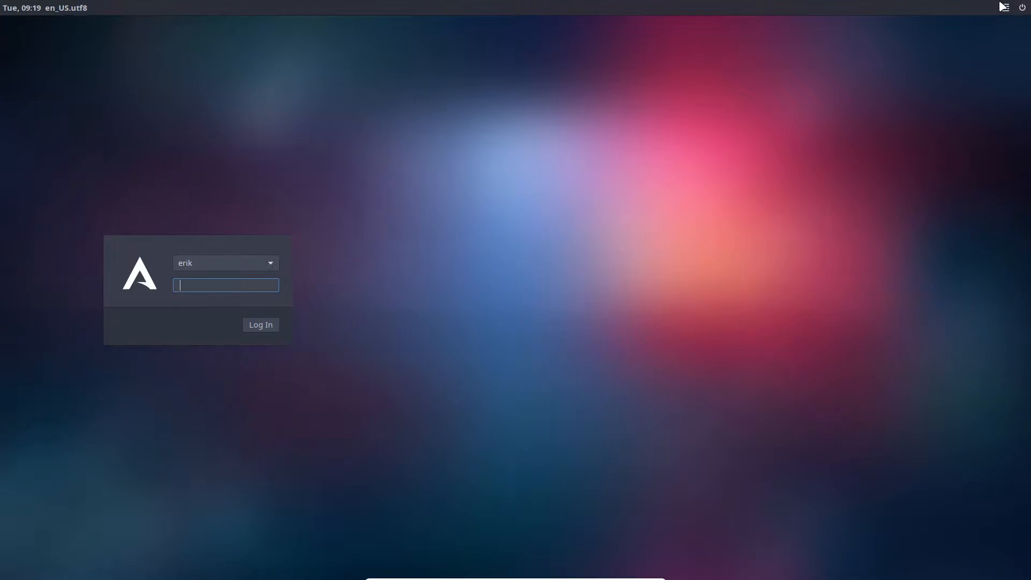
Log in to Xmonad, open a terminal and file manager, then log out.
click(1005, 8)
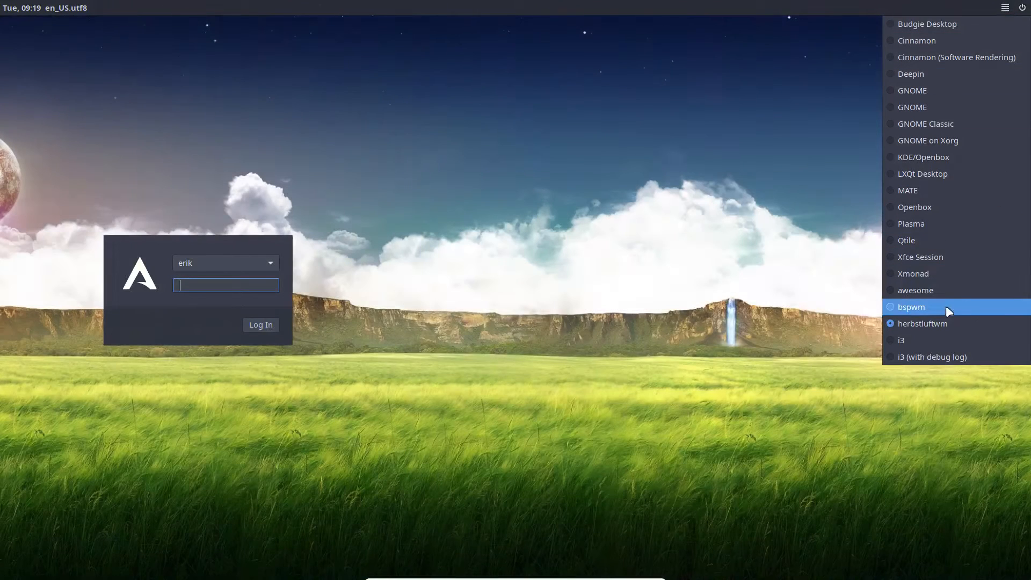
click(928, 289)
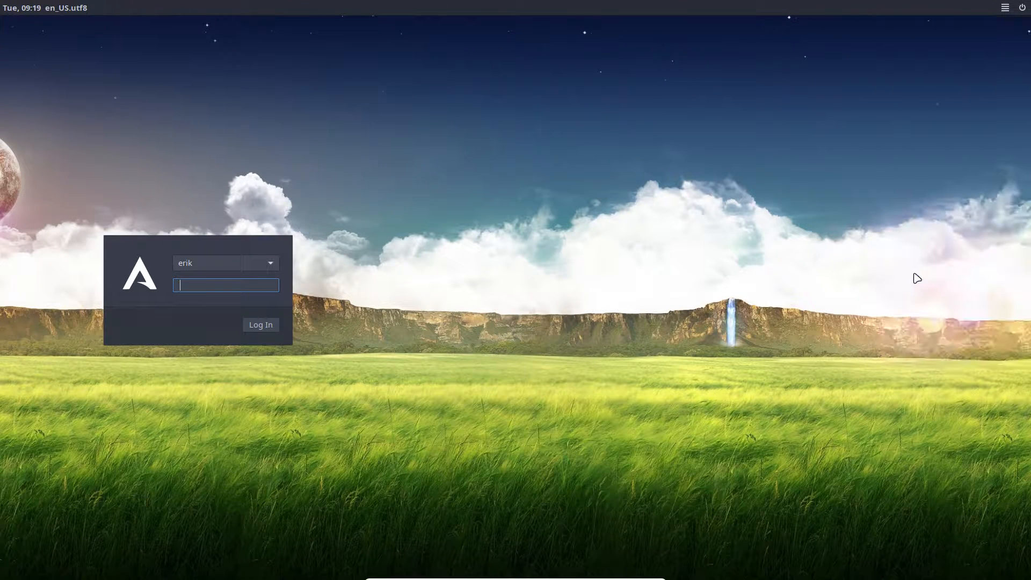
text(••••)
key(Return)
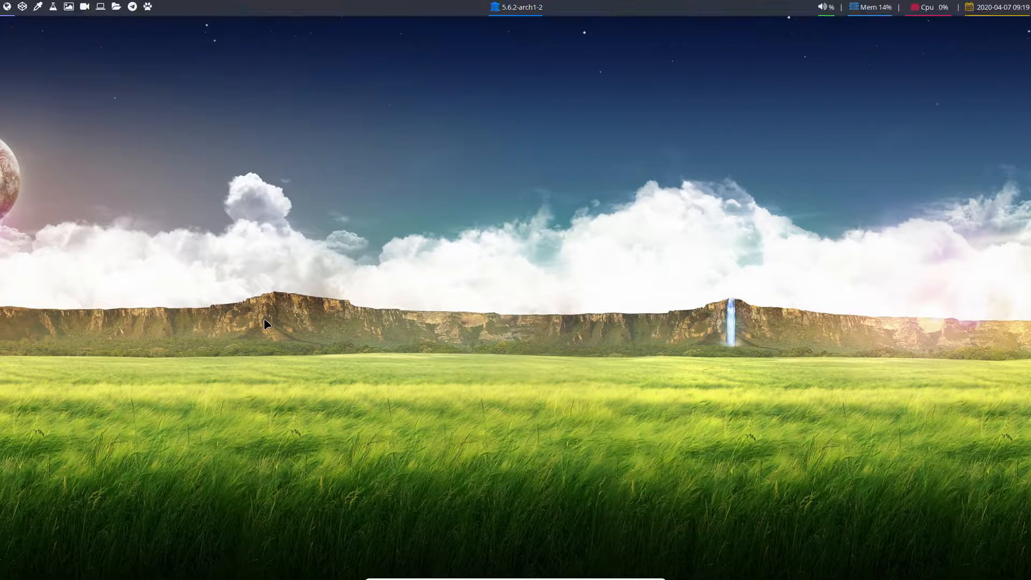
key(super+Return)
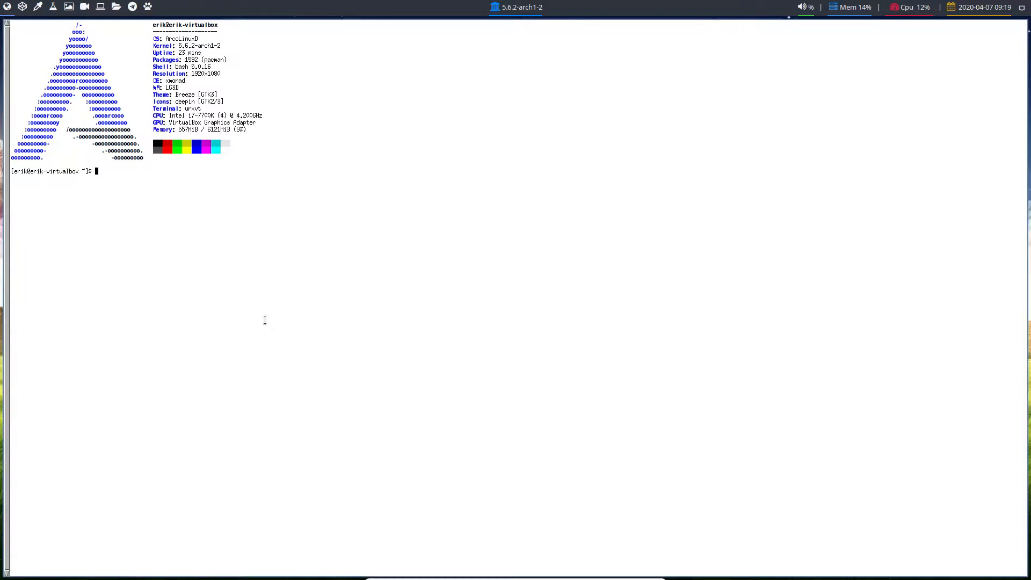
key(super+shift+Return)
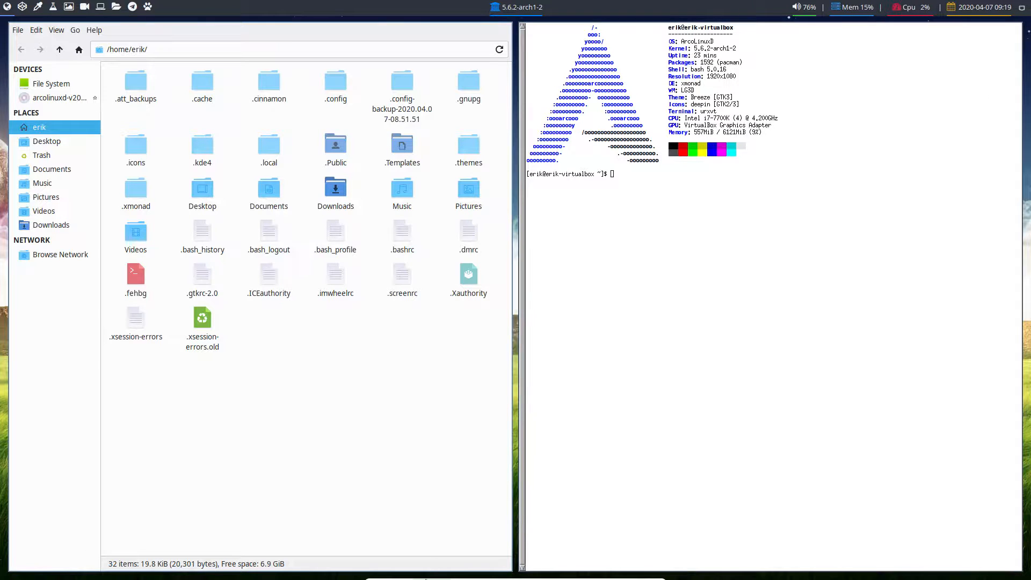
key(super+x)
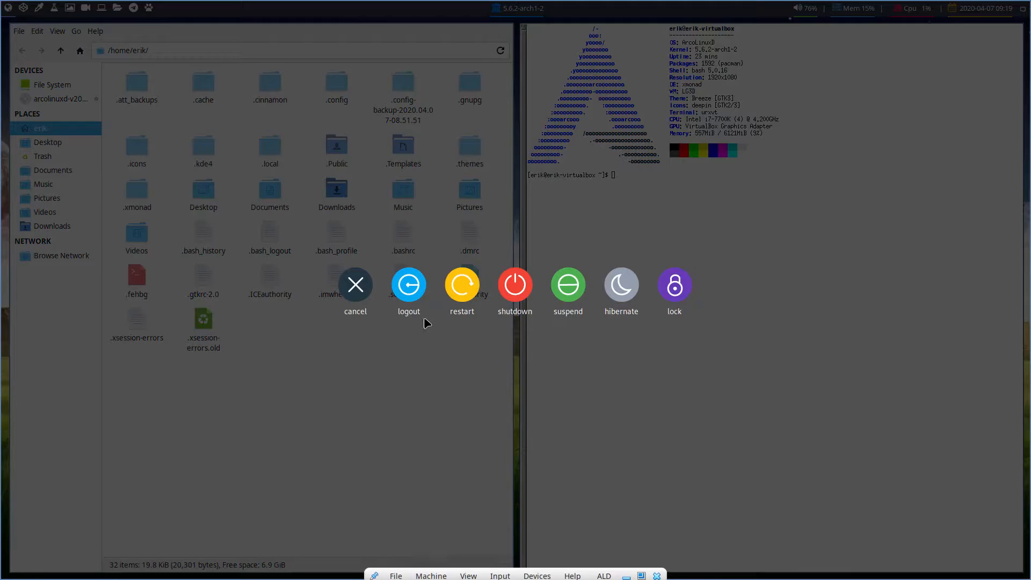
click(416, 286)
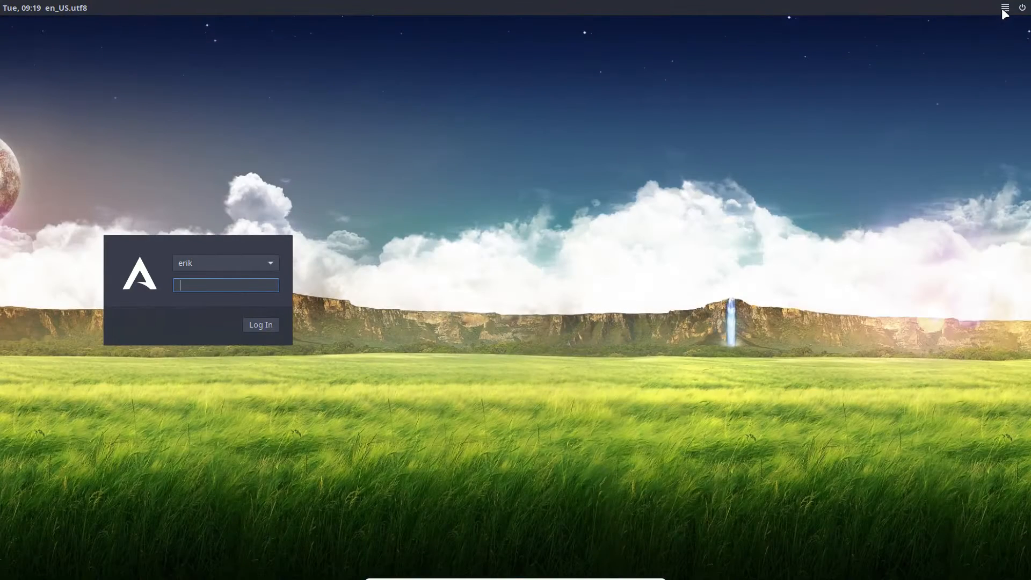
Log into a Qtile session, retrying the password, and open a terminal and file manager.
click(1005, 11)
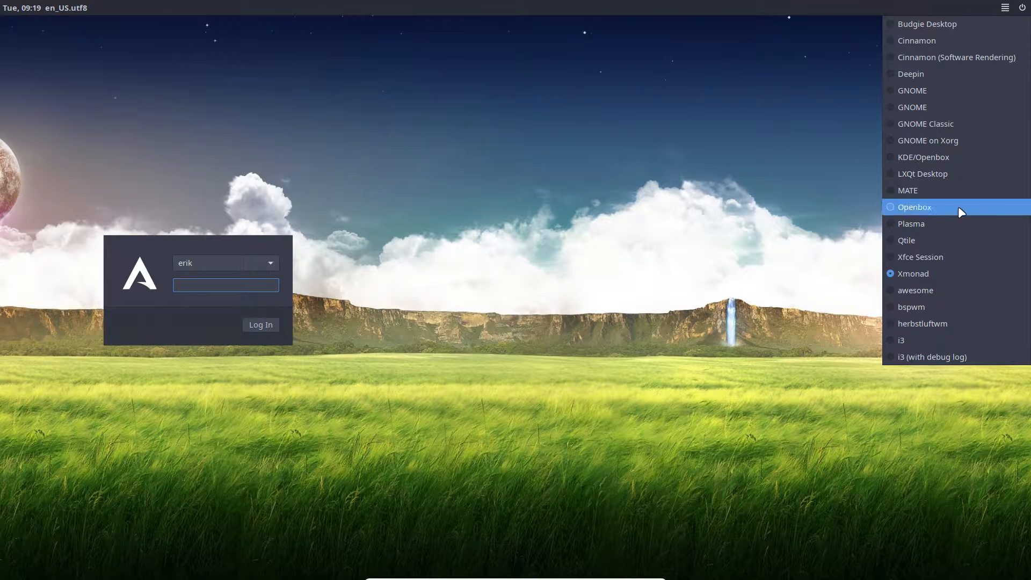
click(941, 242)
text(••)
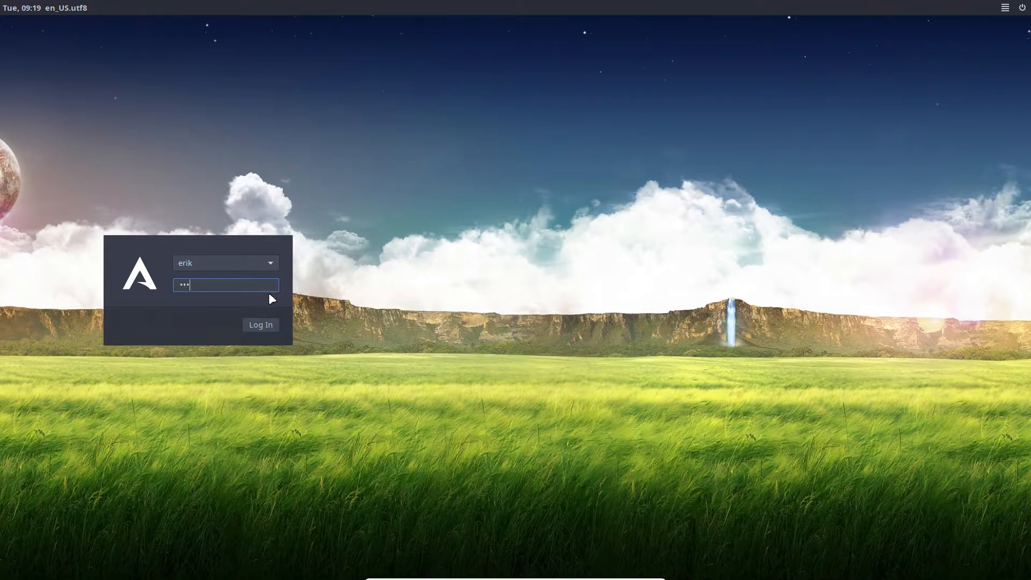
key(Return)
text(***)
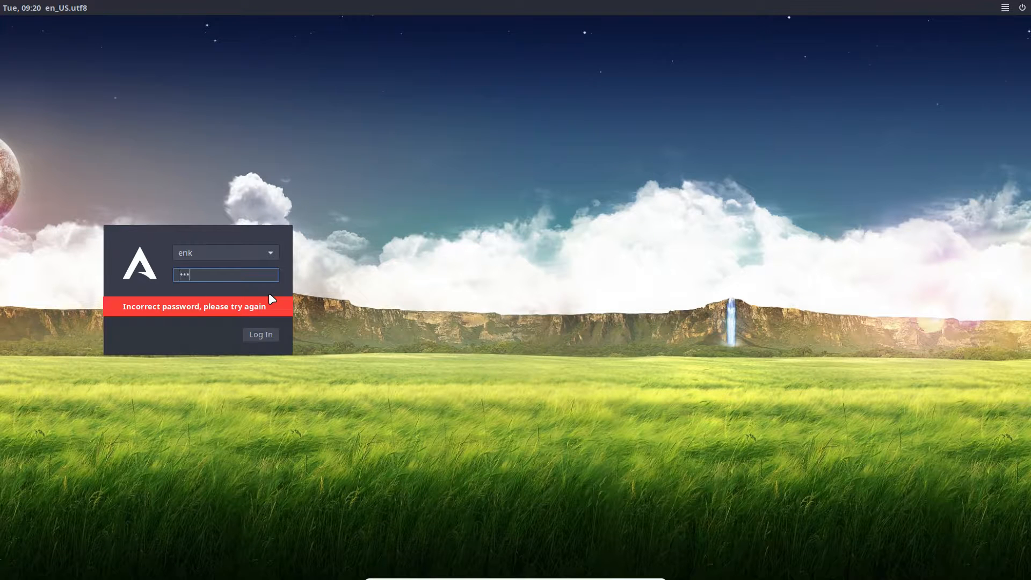
key(Return)
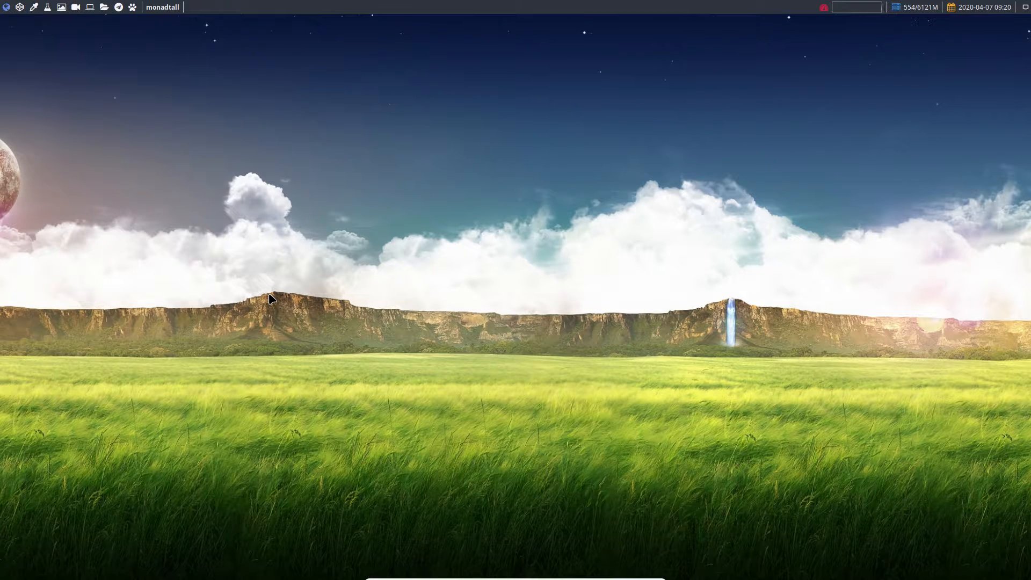
key(super+Return)
key(super+shift+Return)
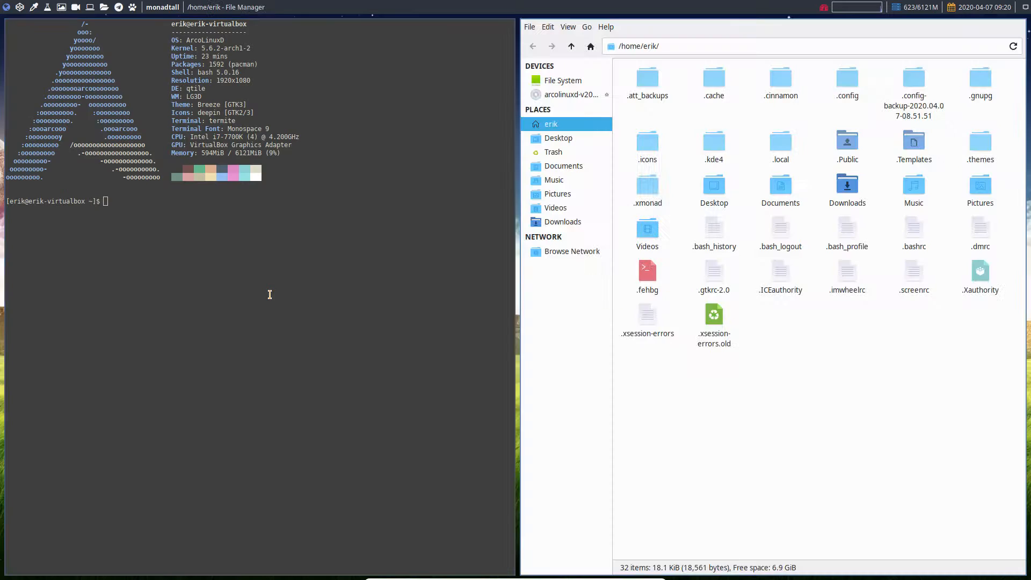
Restart, boot the existing OS from disk, then log out of Qtile back to LightDM.
key(super+x)
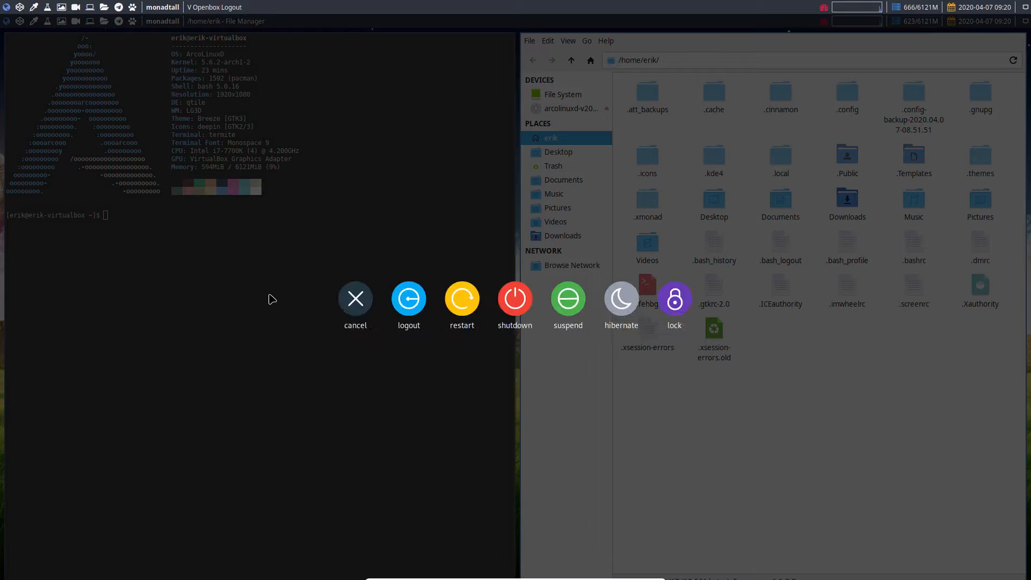
click(457, 298)
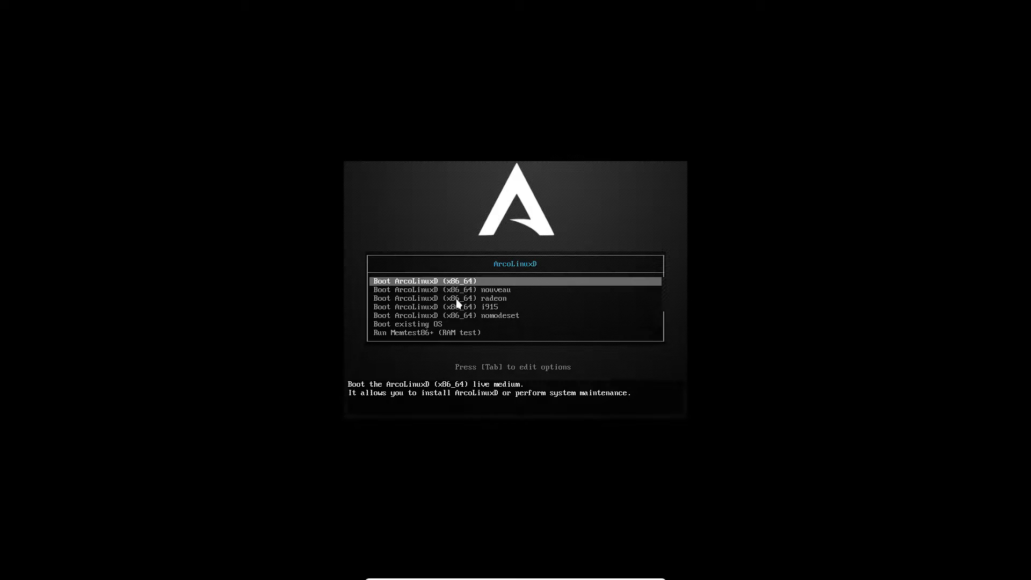
key(Down)
key(Down)
key(Down)
key(Down)
key(Down)
key(Return)
key(Return)
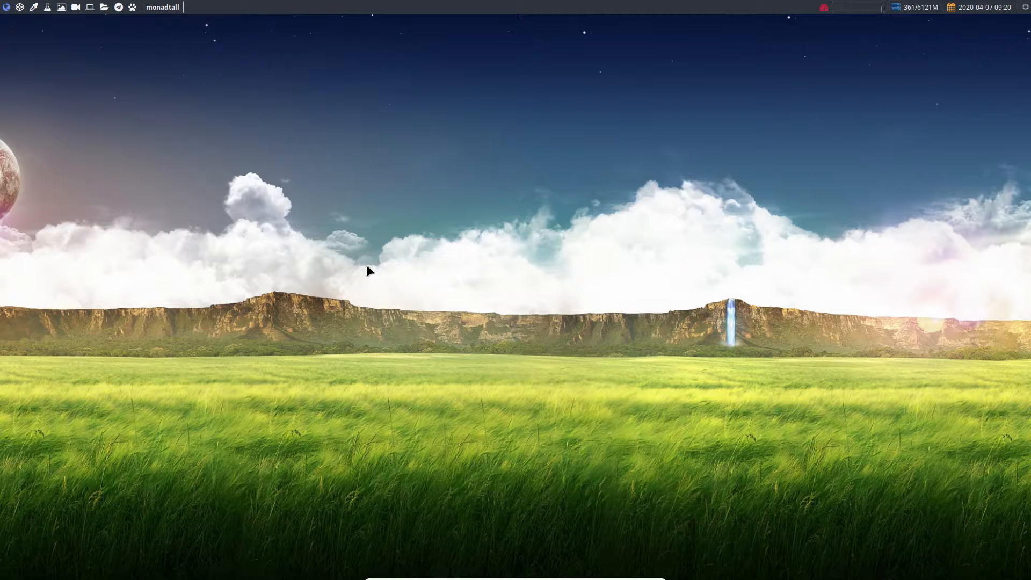
key(super+x)
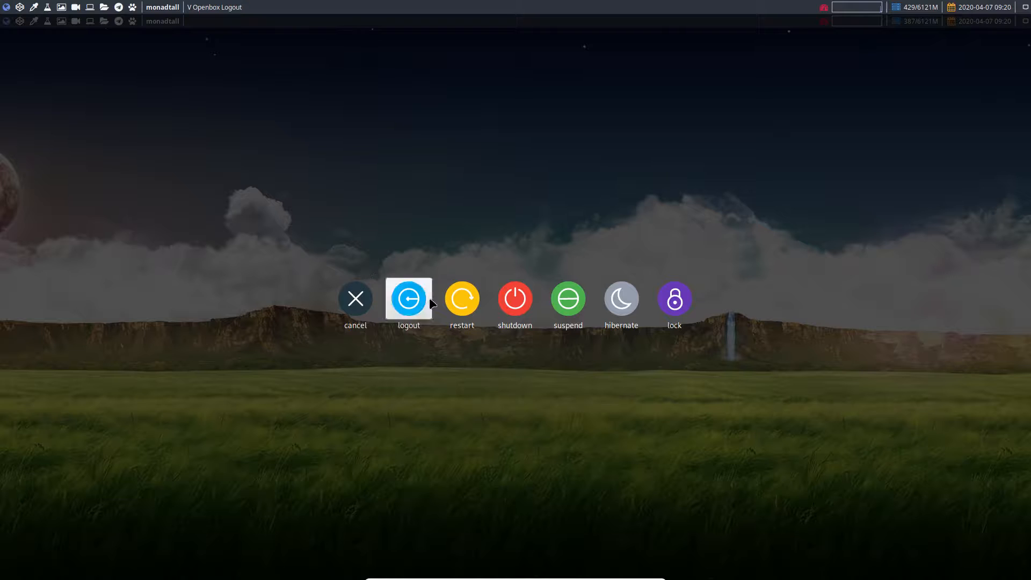
click(419, 292)
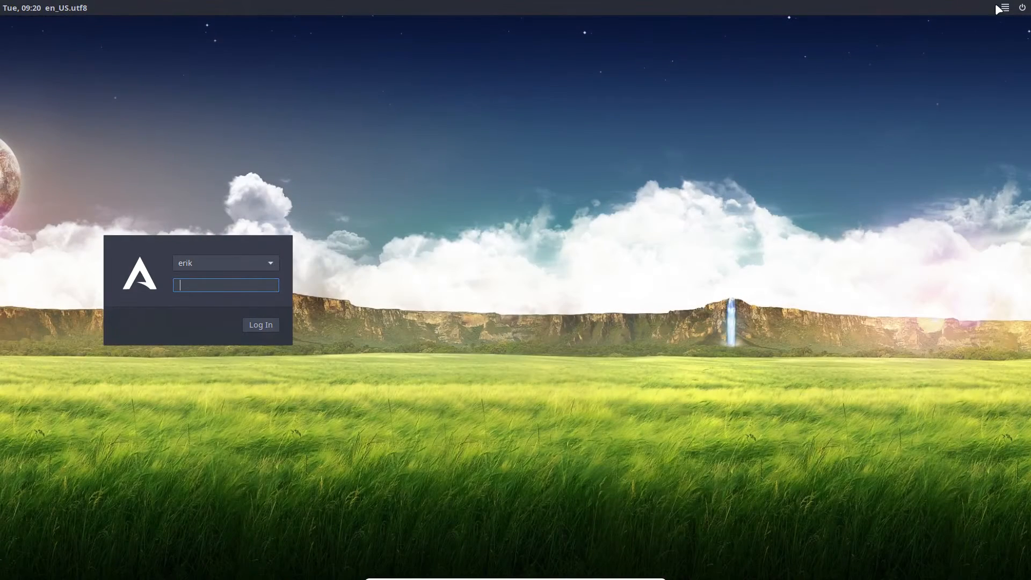
Pick GNOME from the LightDM session list and log in with the password.
click(1006, 8)
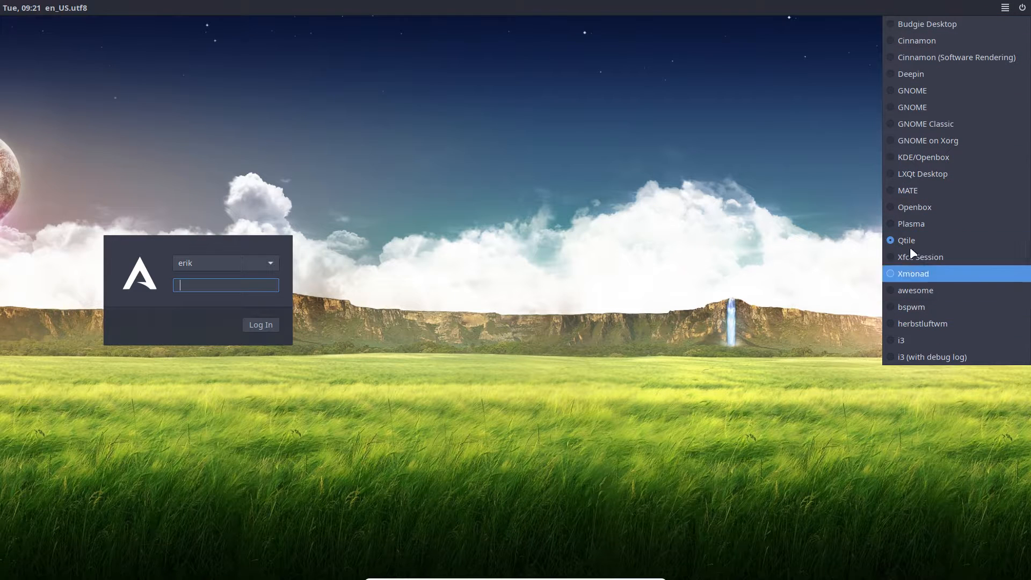
click(920, 91)
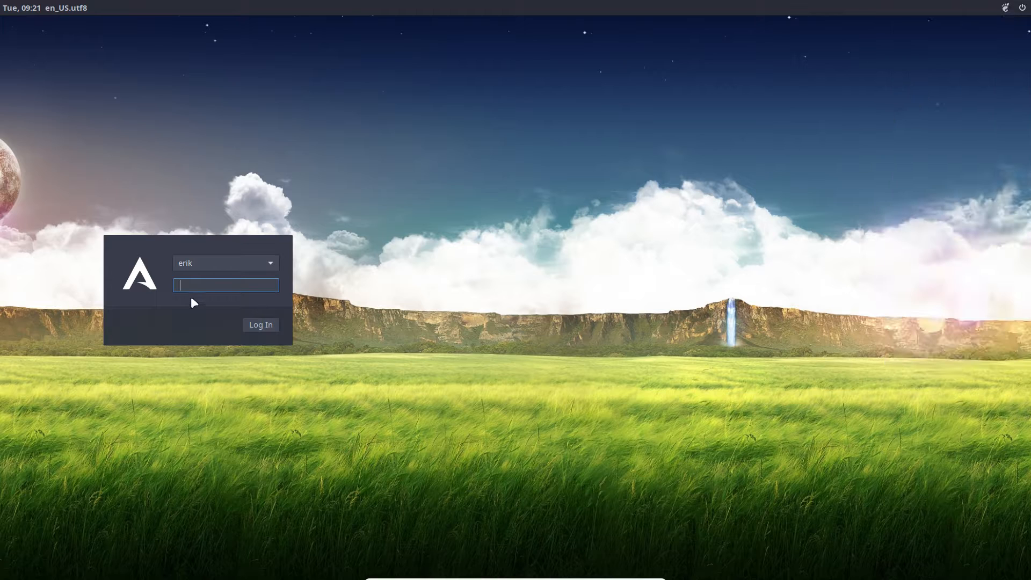
key(Return)
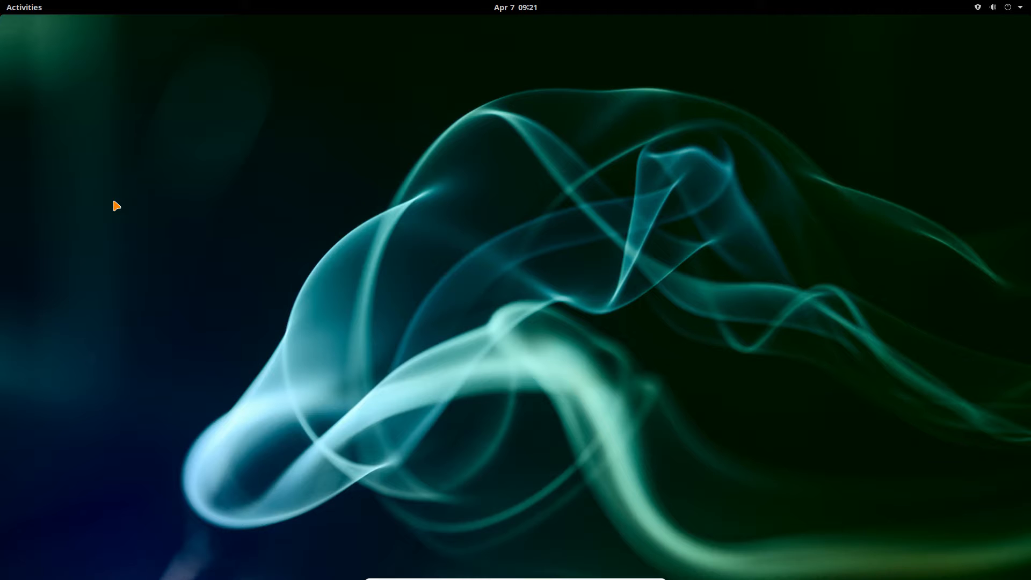
Browse through the pages of GNOME's application grid, then return to the desktop.
click(24, 8)
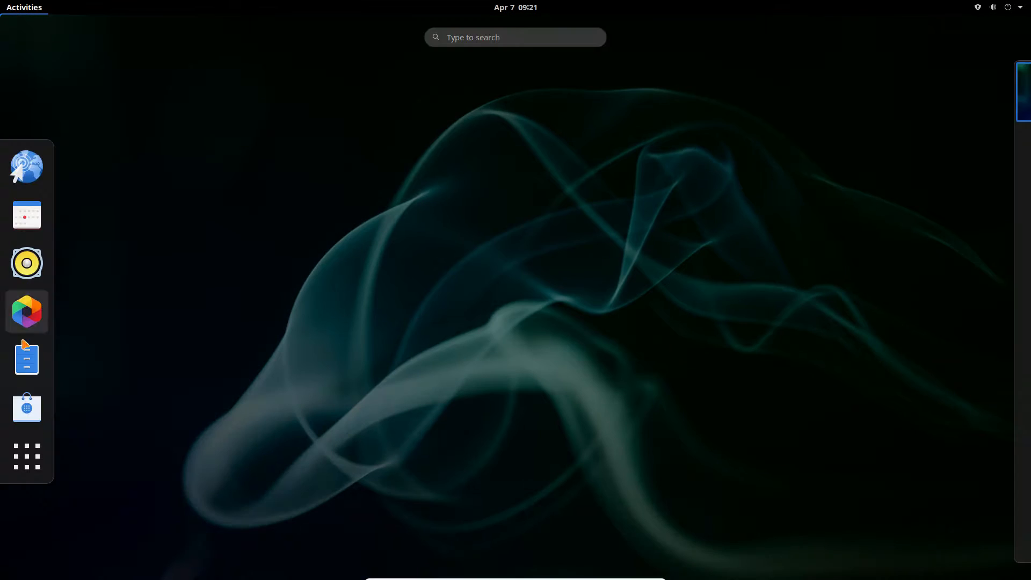
click(24, 458)
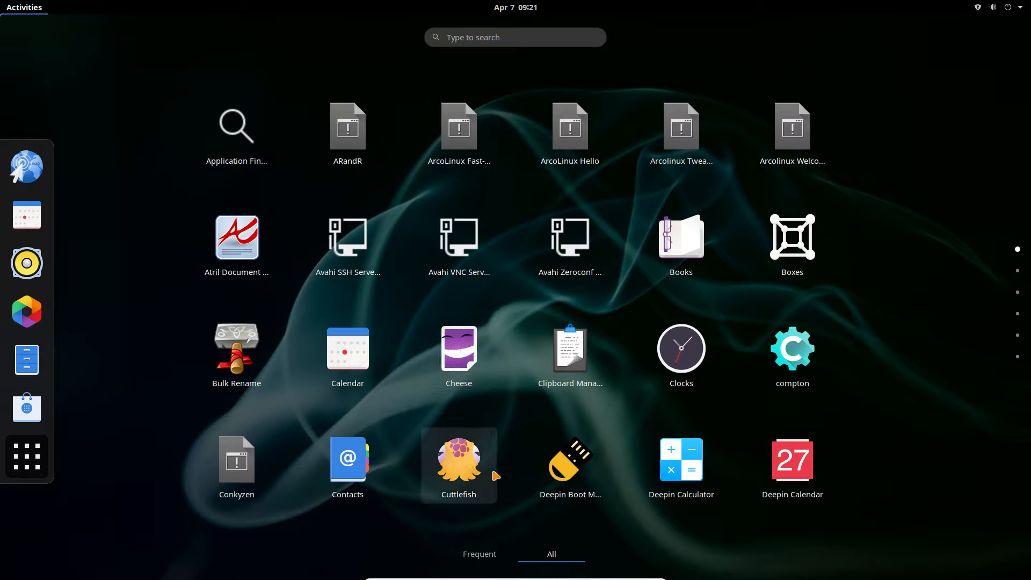
scroll(495, 474, down, 1)
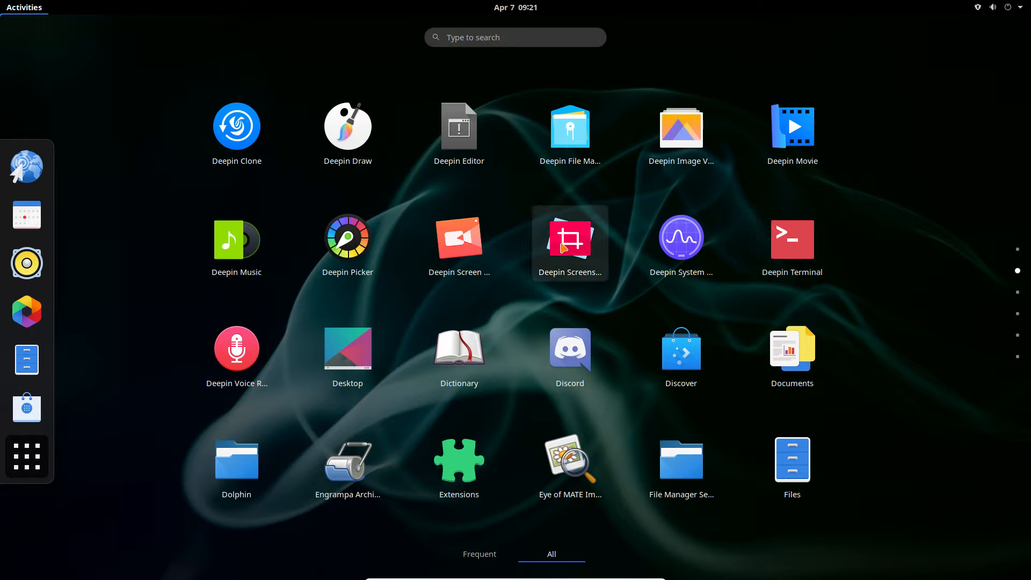
scroll(530, 346, down, 2)
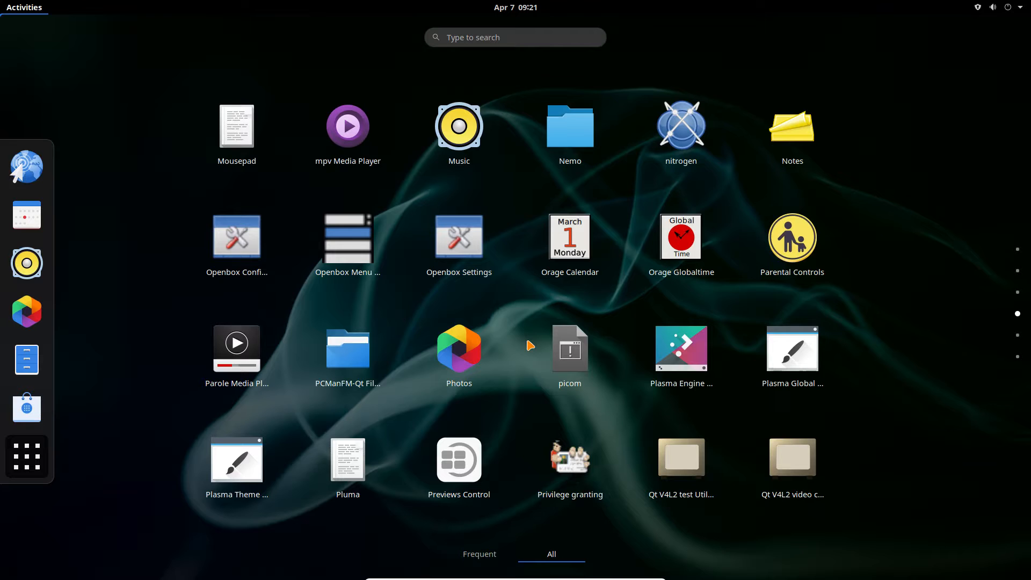
scroll(530, 345, down, 2)
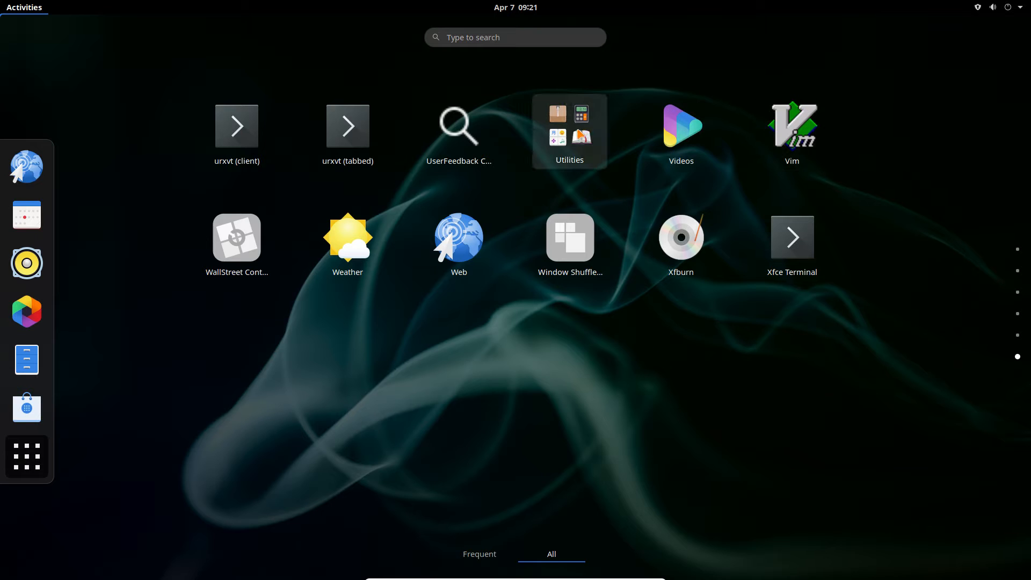
key(Escape)
key(Escape)
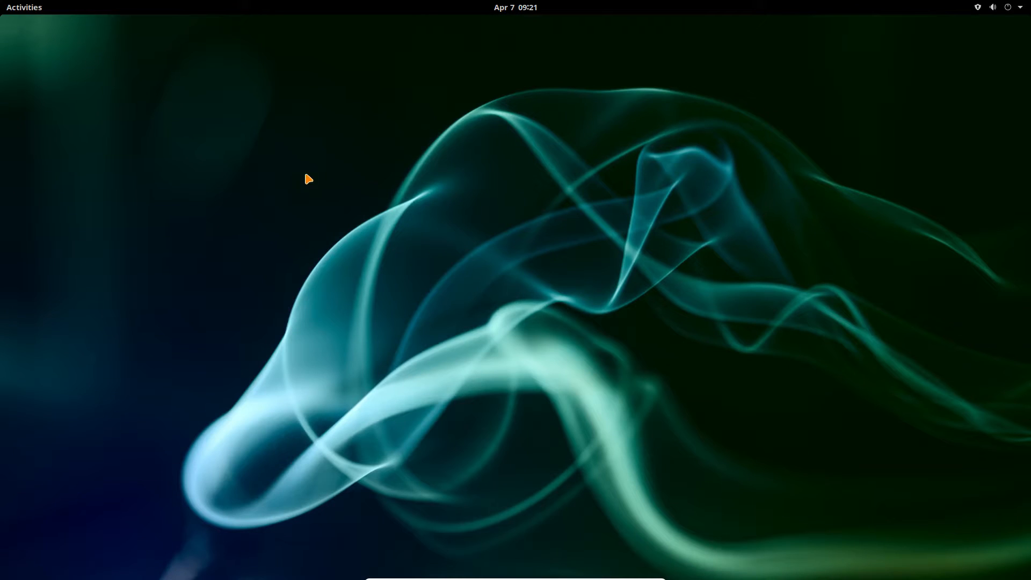
Reopen the application grid and scroll to the page listing Firefox through Meld.
click(21, 9)
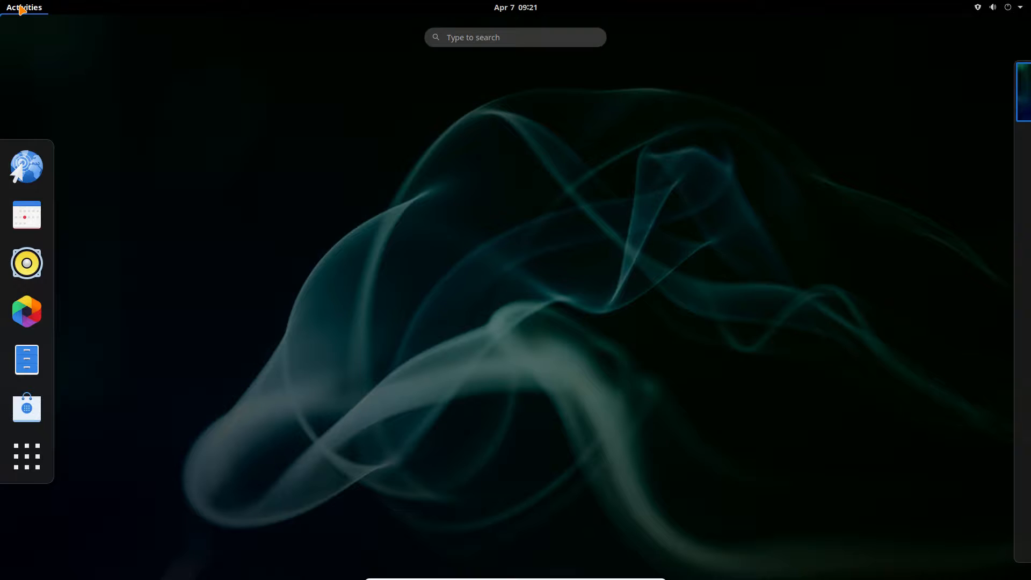
click(27, 469)
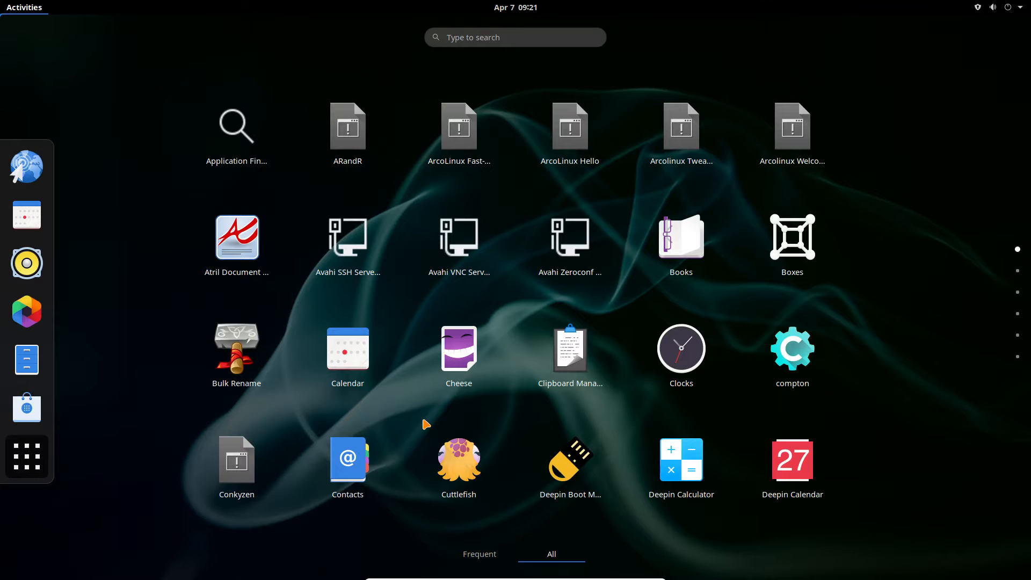
scroll(426, 425, down, 2)
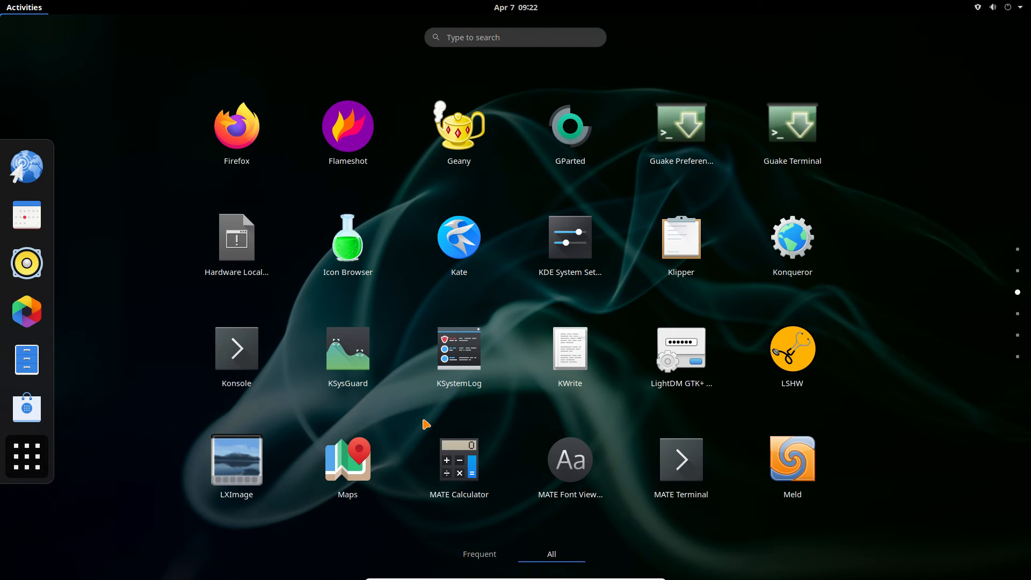
Leave the app grid, then reopen the full applications list at its first page via Activities.
key(Escape)
key(Escape)
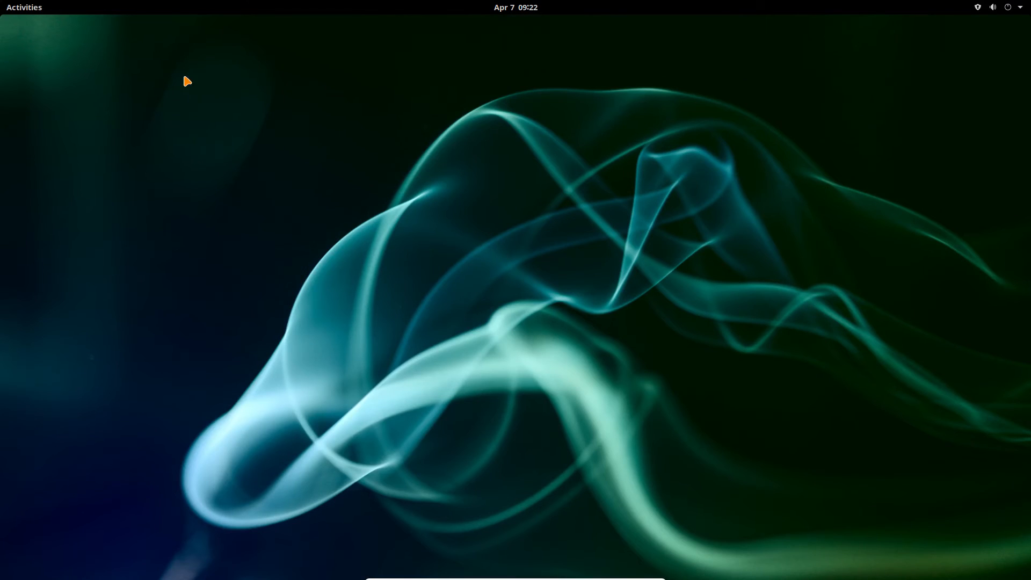
click(16, 6)
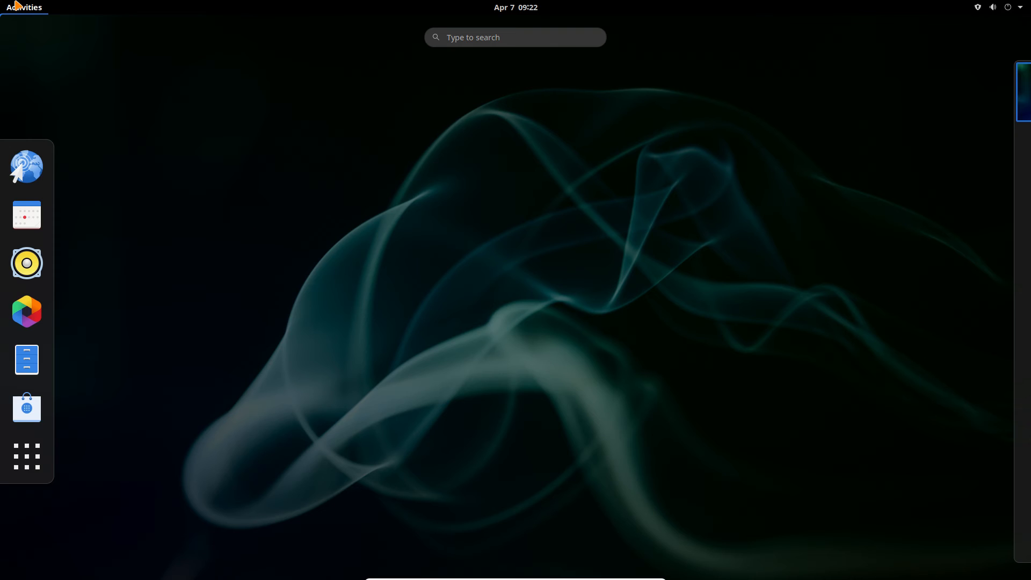
click(22, 456)
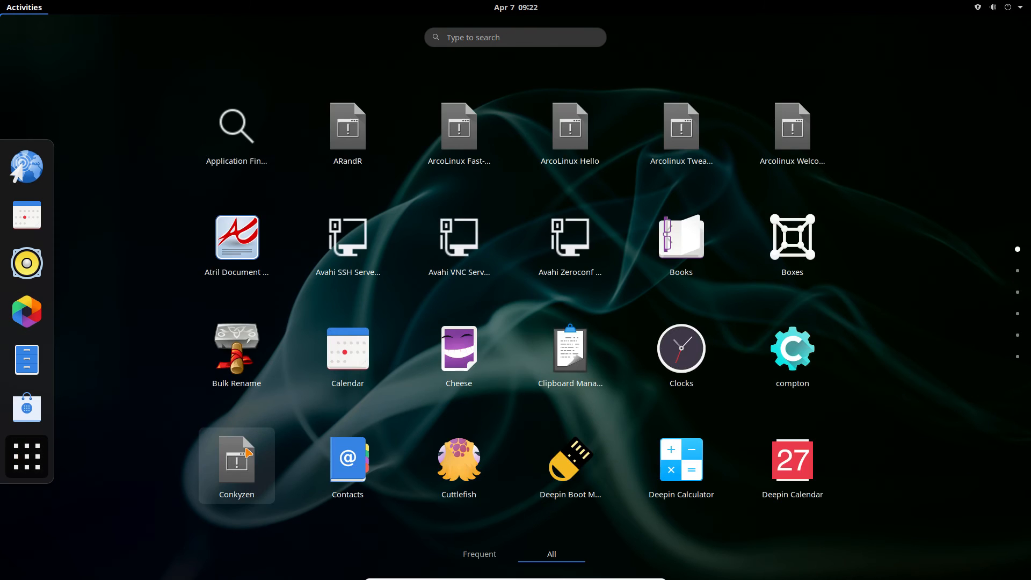